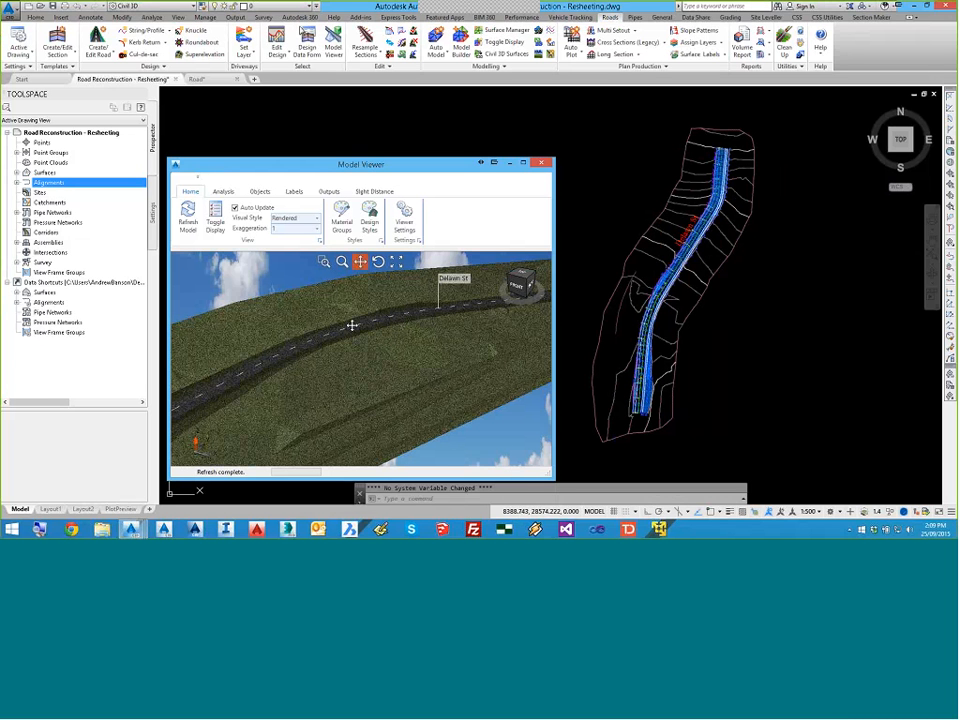
# Step: Examine the rendered Delawn St road and its side slopes up close in the Model Viewer
pyautogui.moveTo(332, 351); pyautogui.dragTo(368, 380)
pyautogui.scroll(2, 376, 364)
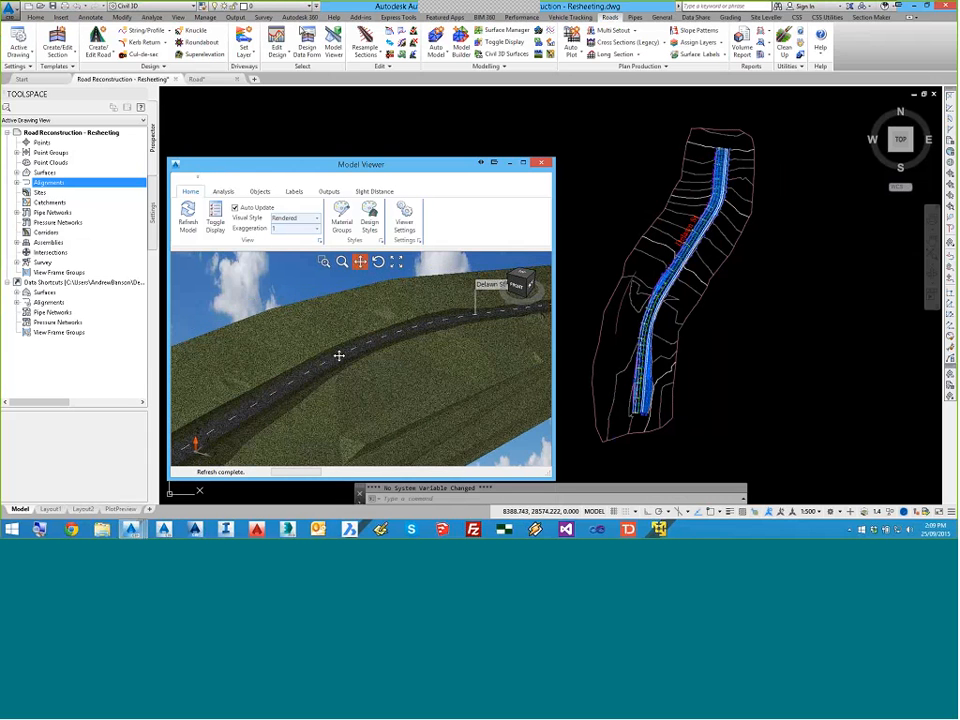
pyautogui.scroll(3, 339, 356)
pyautogui.scroll(2, 339, 356)
pyautogui.scroll(1, 334, 345)
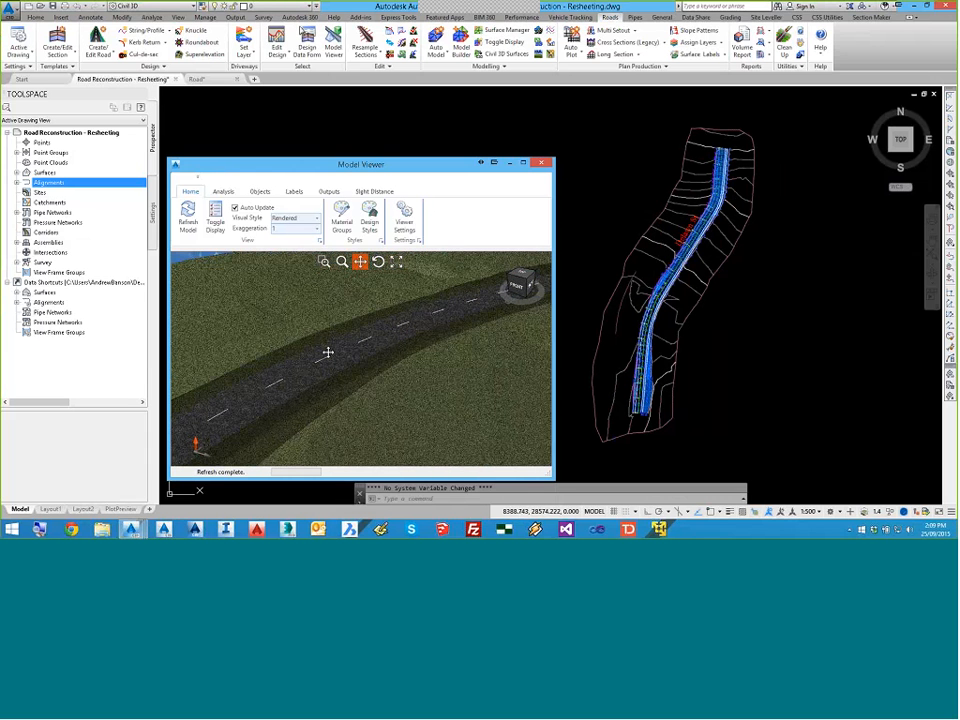
pyautogui.scroll(-2, 403, 337)
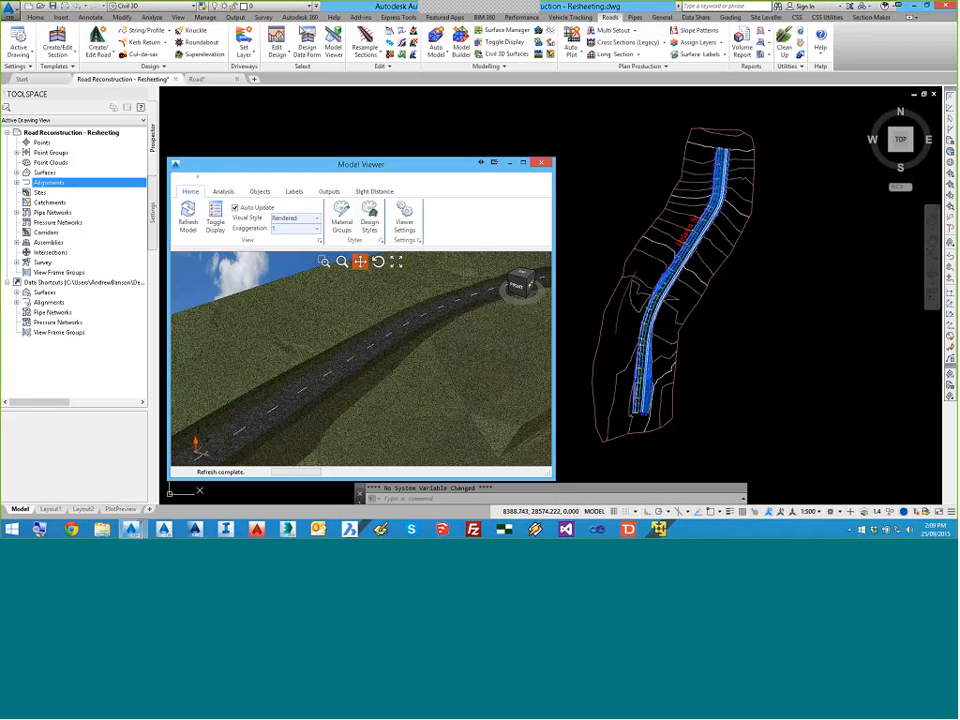
# Step: Place the Model Viewer beside the plan drawing and enlarge the plan around the Delawn St label
pyautogui.moveTo(436, 172); pyautogui.dragTo(361, 187)
pyautogui.moveTo(477, 178); pyautogui.dragTo(468, 190)
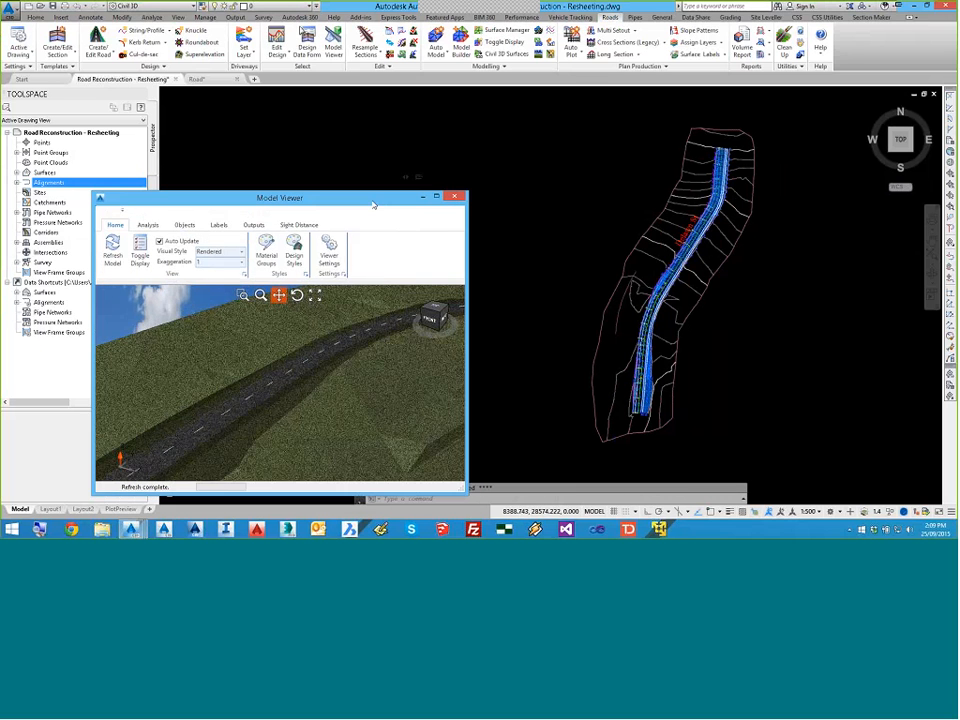
pyautogui.moveTo(374, 204); pyautogui.dragTo(404, 202)
pyautogui.moveTo(593, 251); pyautogui.dragTo(553, 237, button='middle')
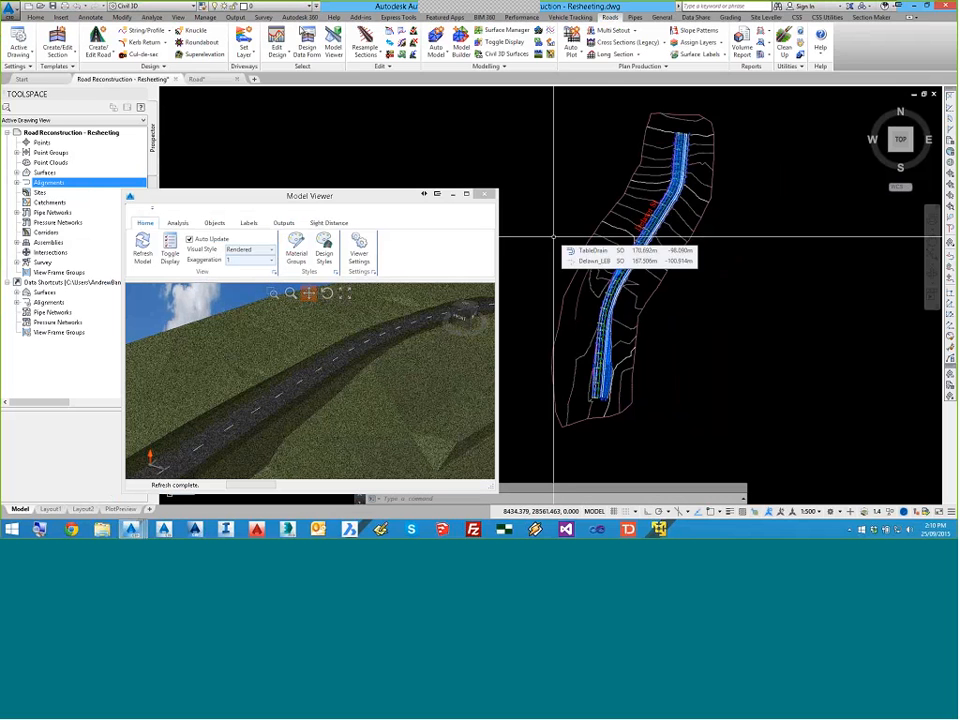
pyautogui.scroll(2, 560, 236)
pyautogui.scroll(3, 647, 221)
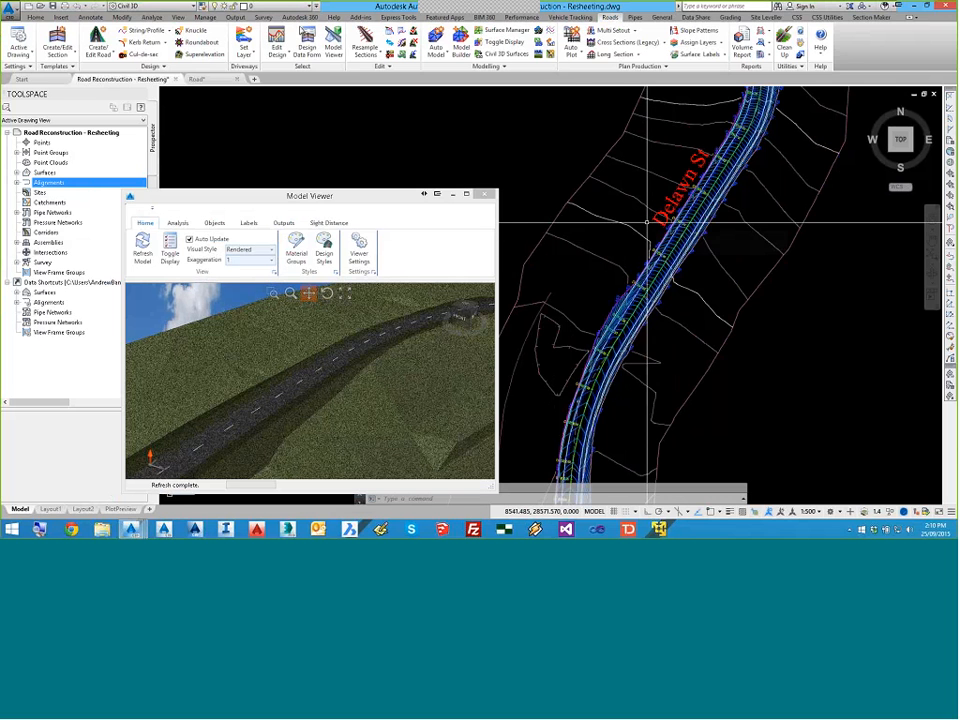
pyautogui.moveTo(294, 196); pyautogui.dragTo(311, 196)
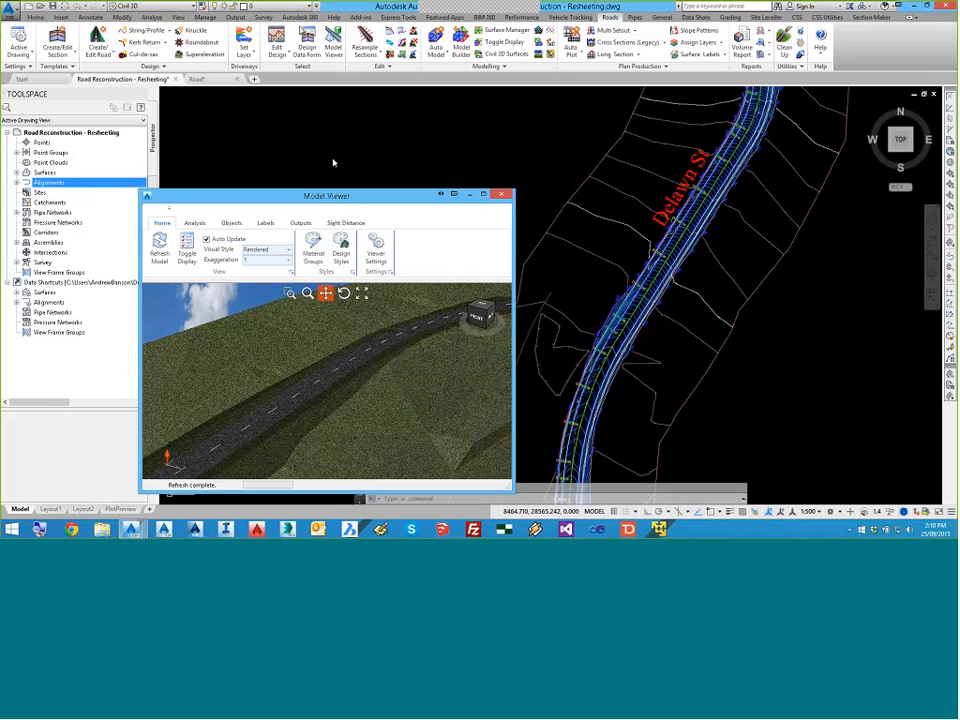
pyautogui.click(338, 182)
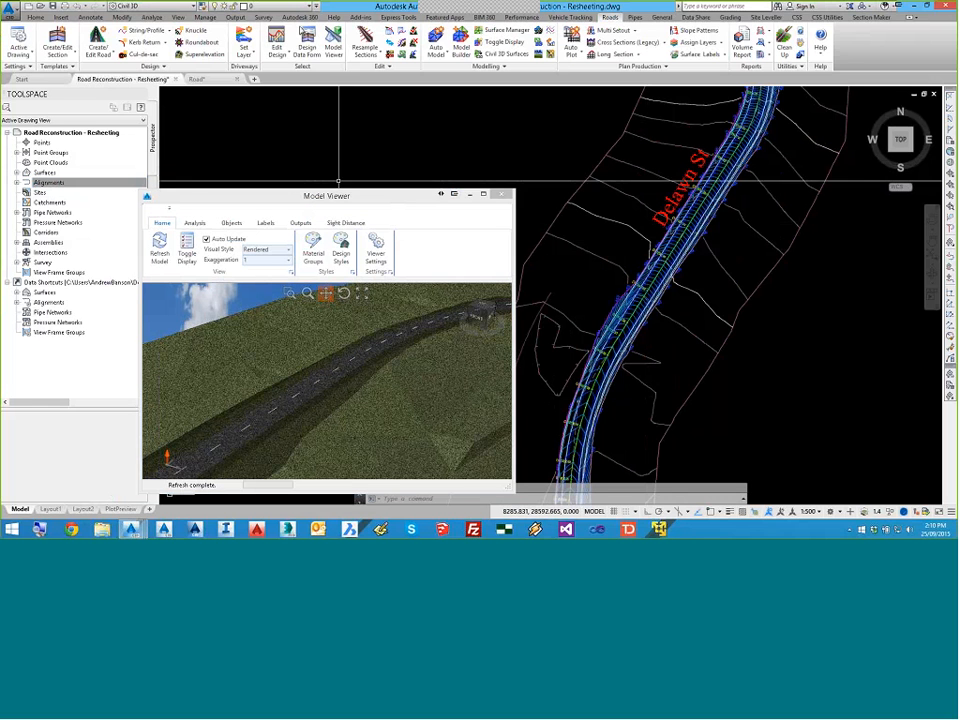
# Step: Open the Local Rural template for editing and examine its cross section from the centreline out to the table drains
pyautogui.click(57, 45)
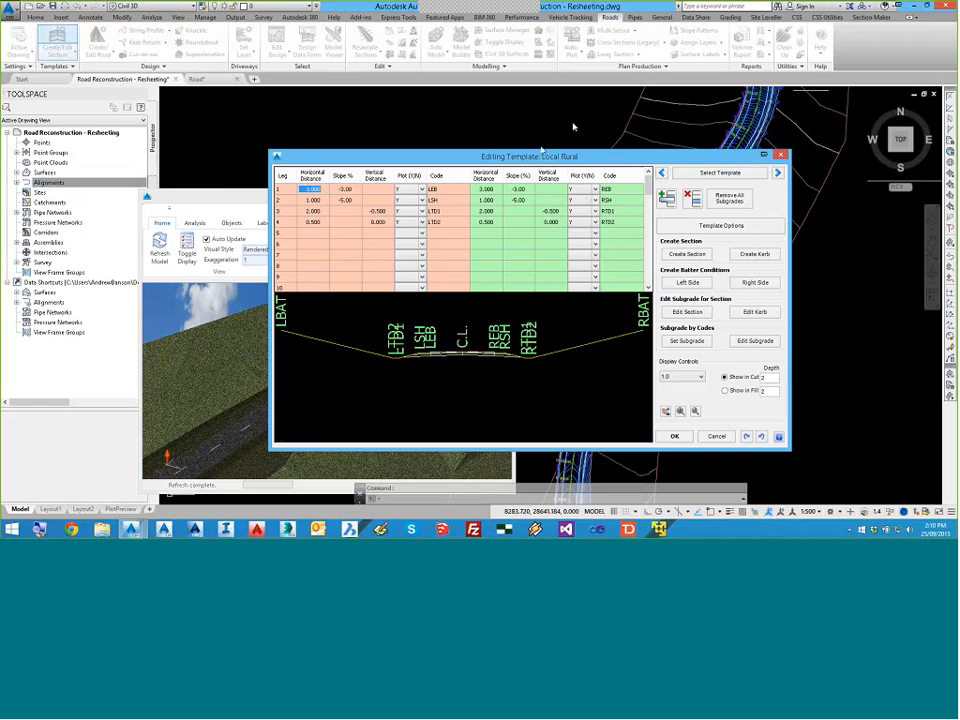
pyautogui.moveTo(465, 156); pyautogui.dragTo(335, 89)
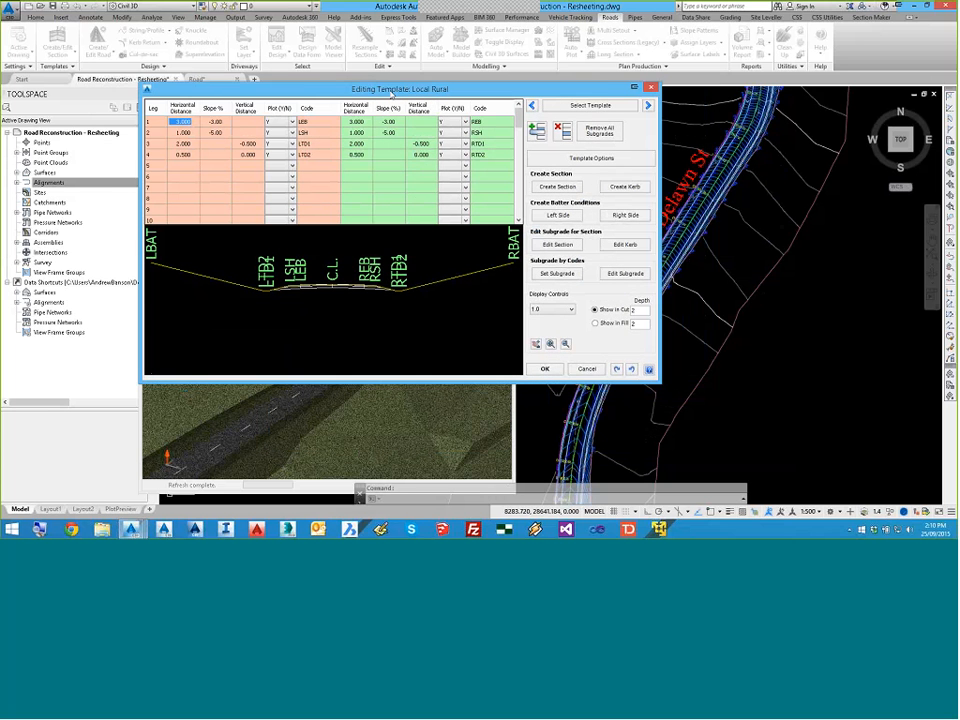
pyautogui.moveTo(397, 92); pyautogui.dragTo(347, 92)
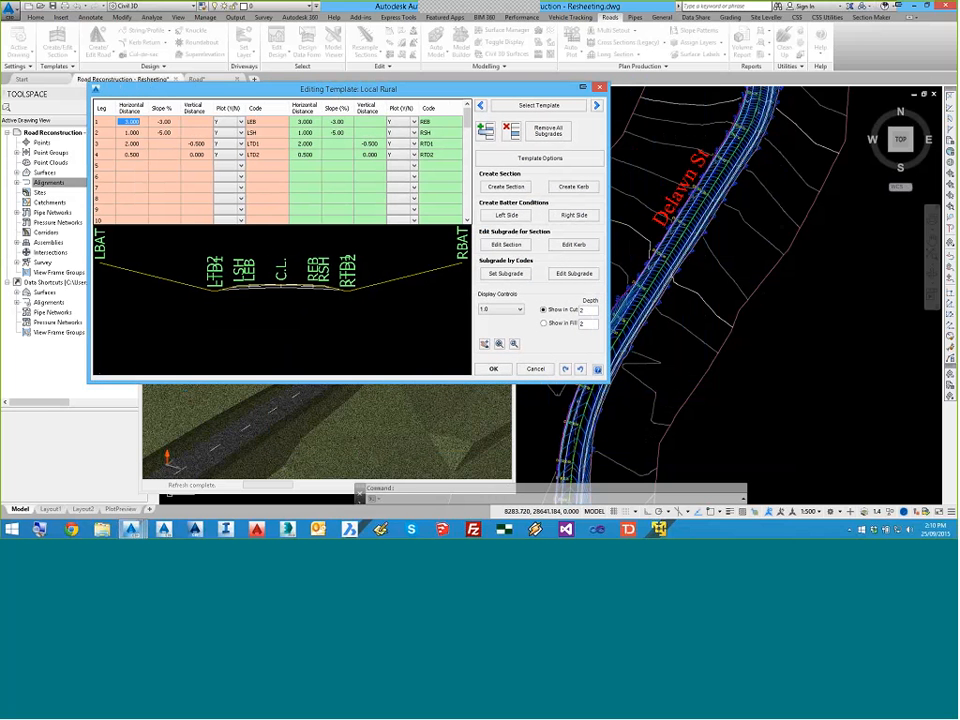
pyautogui.scroll(2, 251, 288)
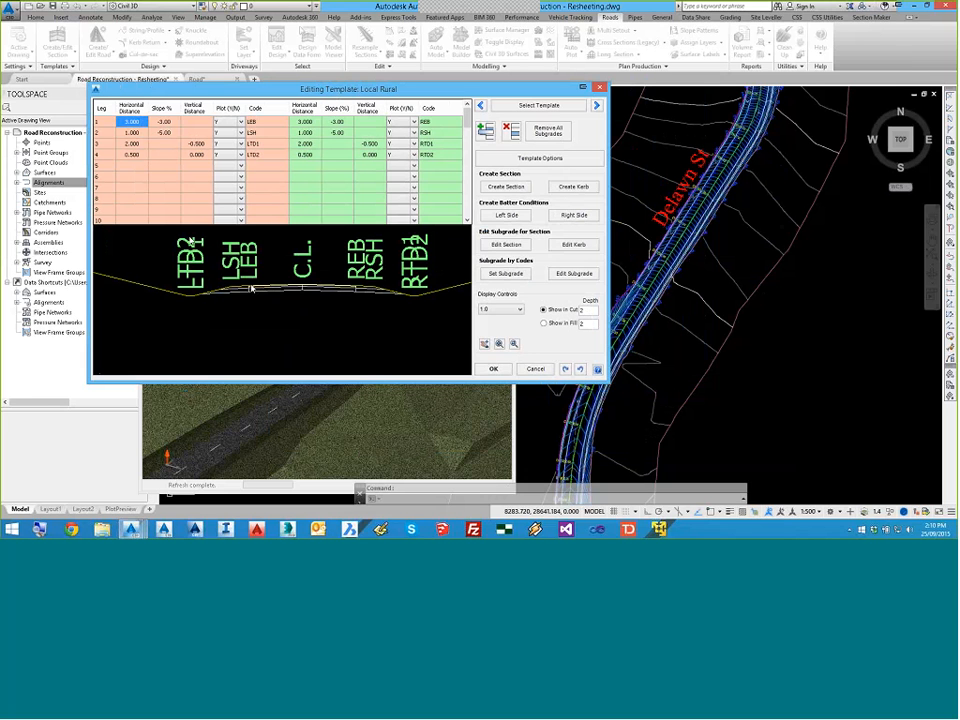
pyautogui.moveTo(224, 306); pyautogui.dragTo(220, 306, button='middle')
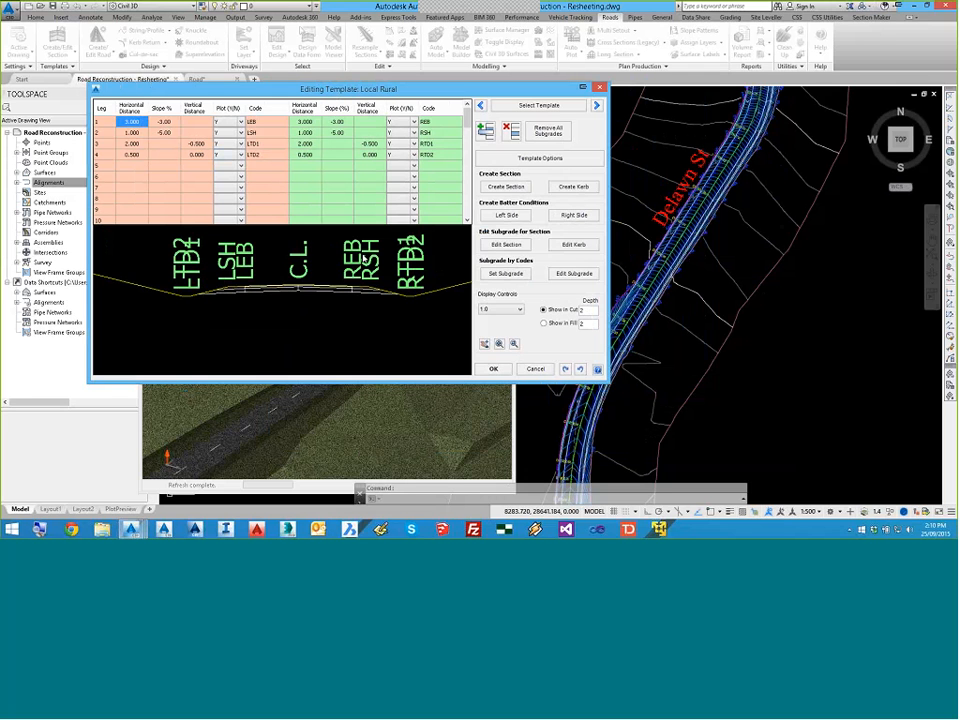
pyautogui.moveTo(301, 309); pyautogui.dragTo(291, 315, button='middle')
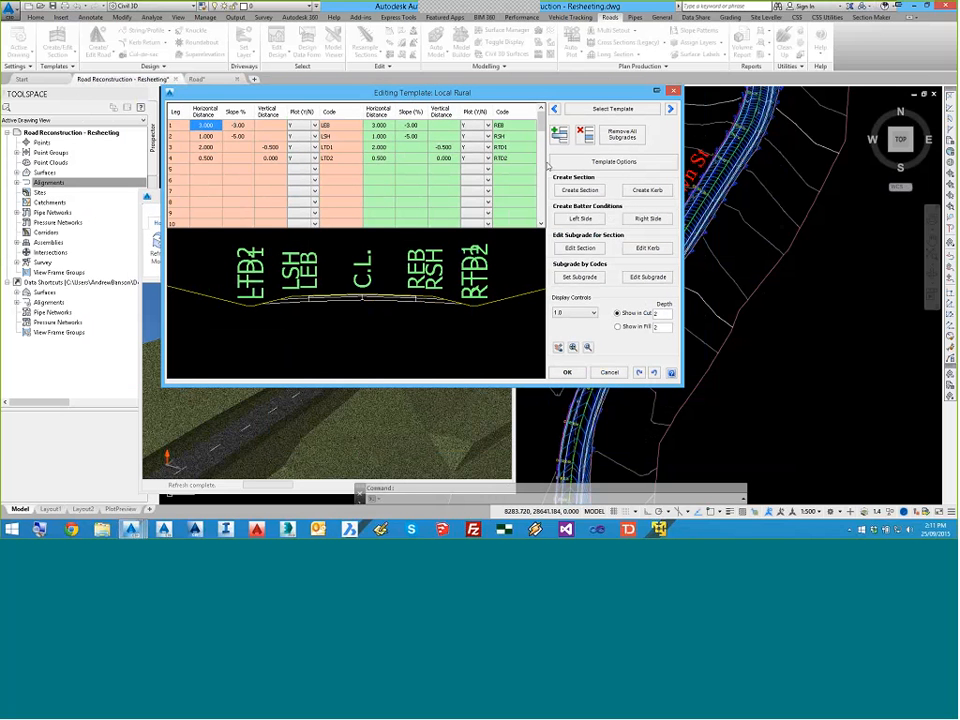
# Step: Review the template's left-hand batter options for no batters, slope batters and fixed width, keeping slope batters, and close the template editor
pyautogui.click(577, 222)
pyautogui.moveTo(550, 101); pyautogui.dragTo(479, 72)
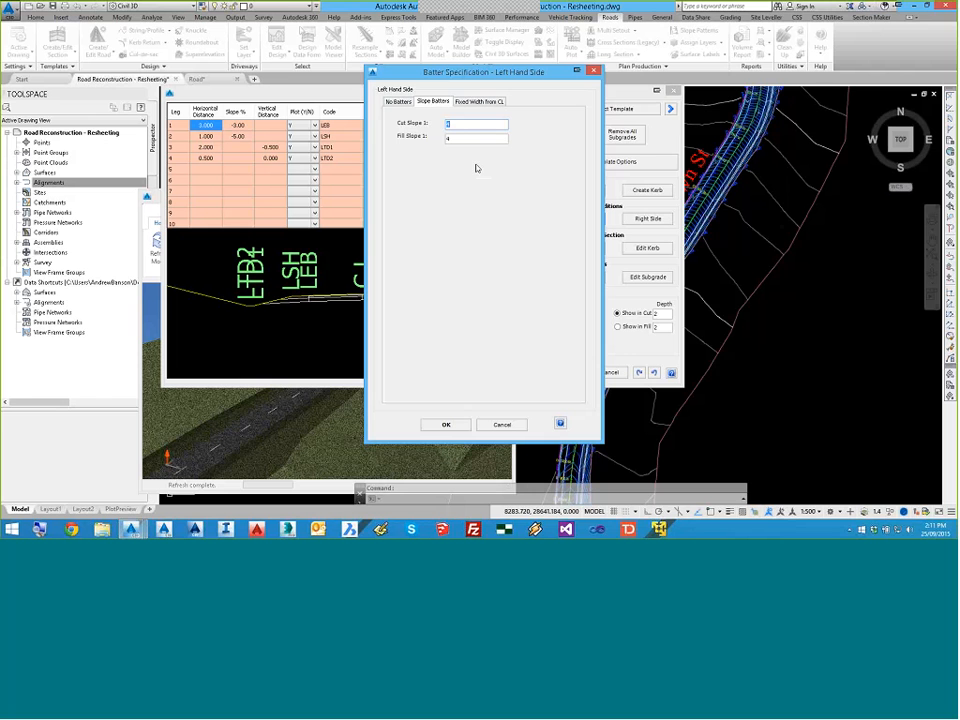
pyautogui.click(398, 102)
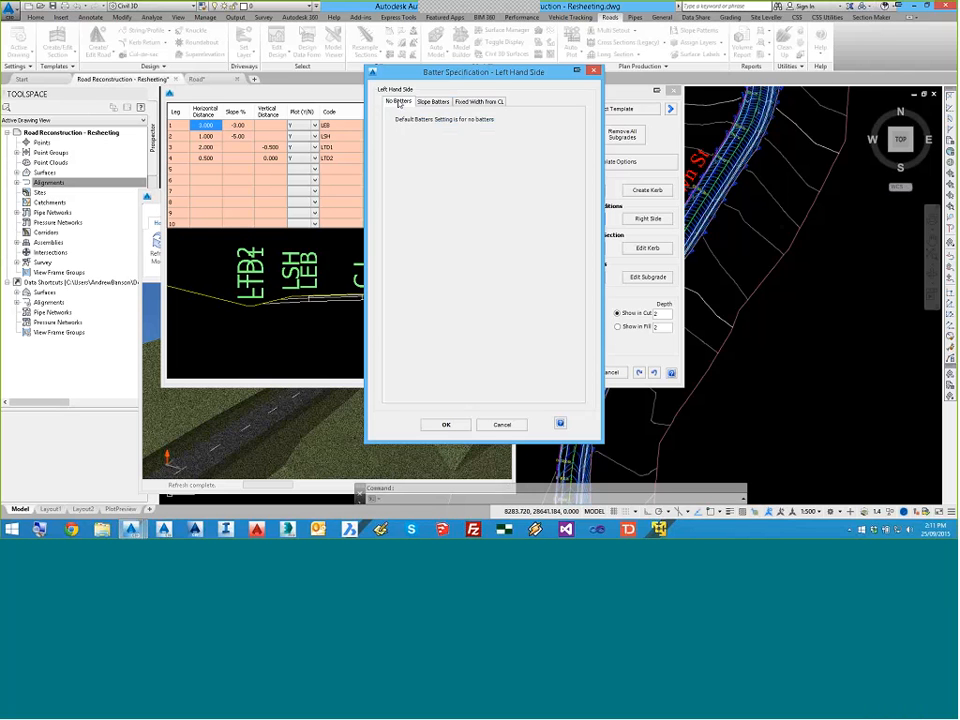
pyautogui.click(432, 102)
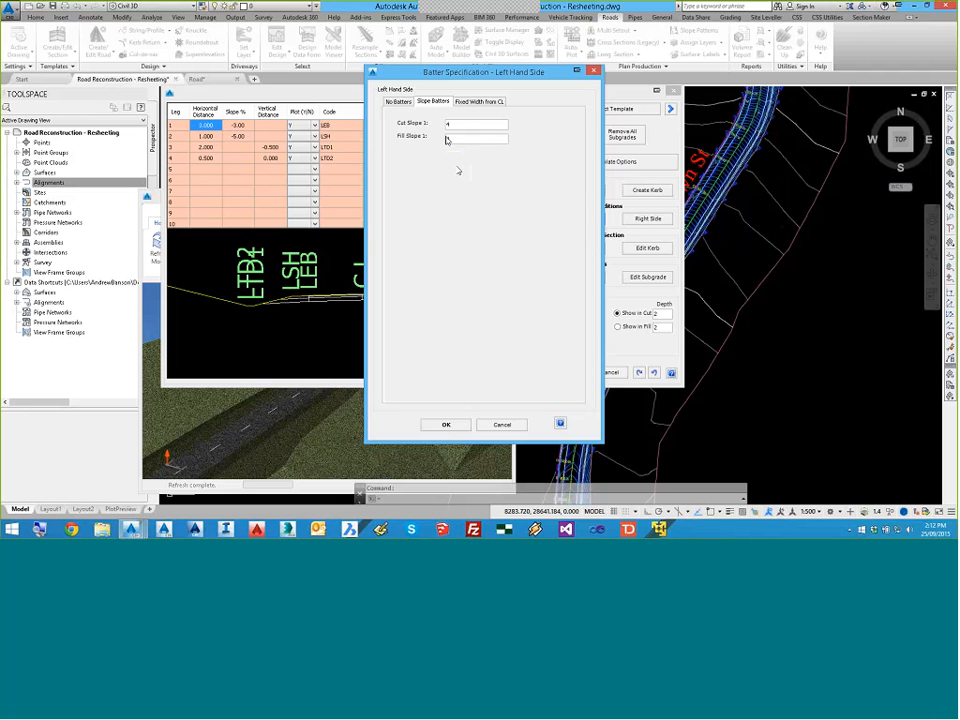
pyautogui.click(476, 102)
pyautogui.click(445, 103)
pyautogui.click(457, 427)
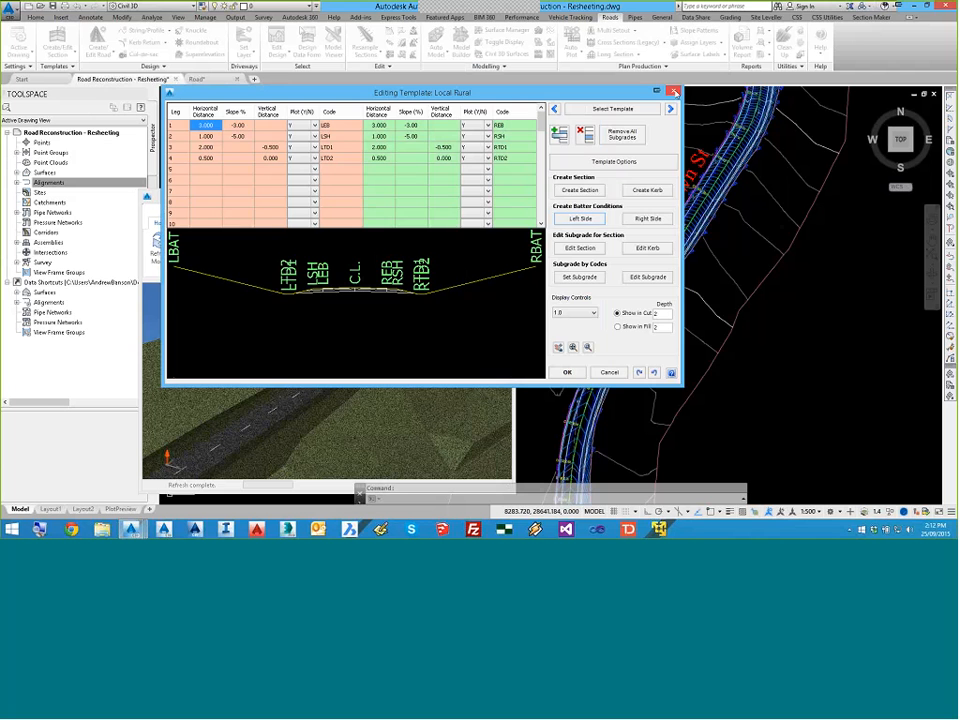
pyautogui.click(675, 92)
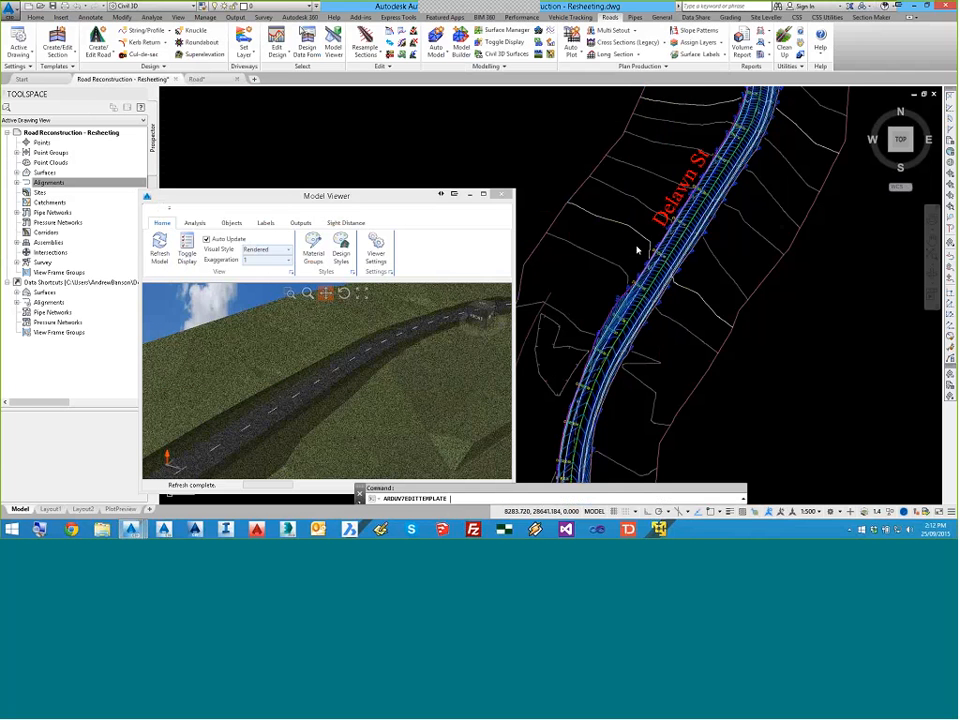
# Step: Open the design data form for Delawn St directly from the road in the Model Viewer
pyautogui.moveTo(621, 284); pyautogui.dragTo(621, 197, button='middle')
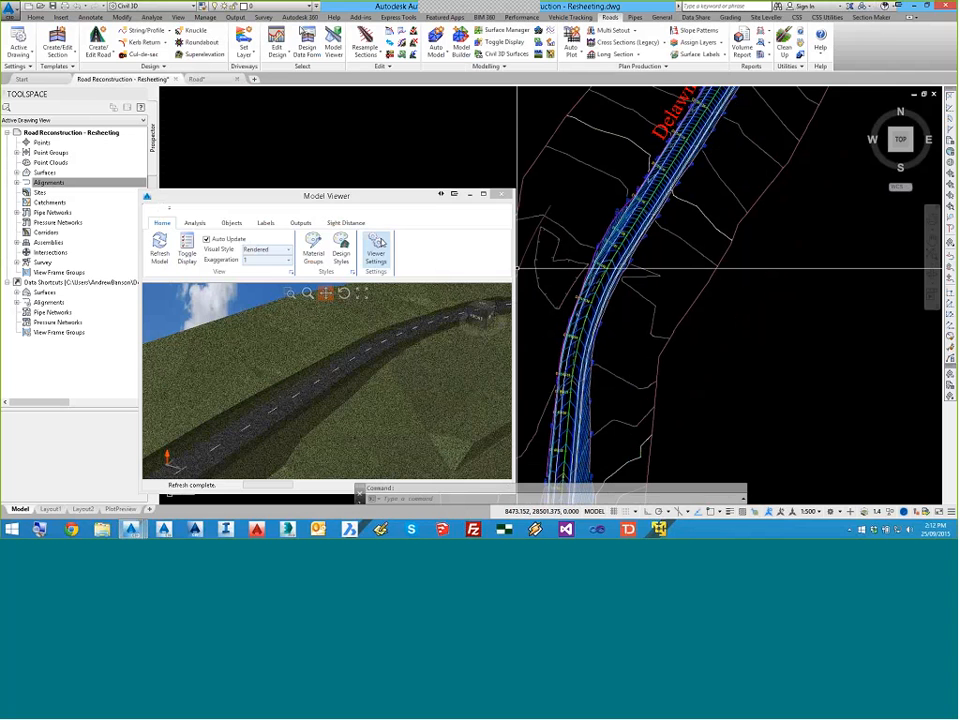
pyautogui.moveTo(377, 200); pyautogui.dragTo(377, 180)
pyautogui.rightClick(313, 373)
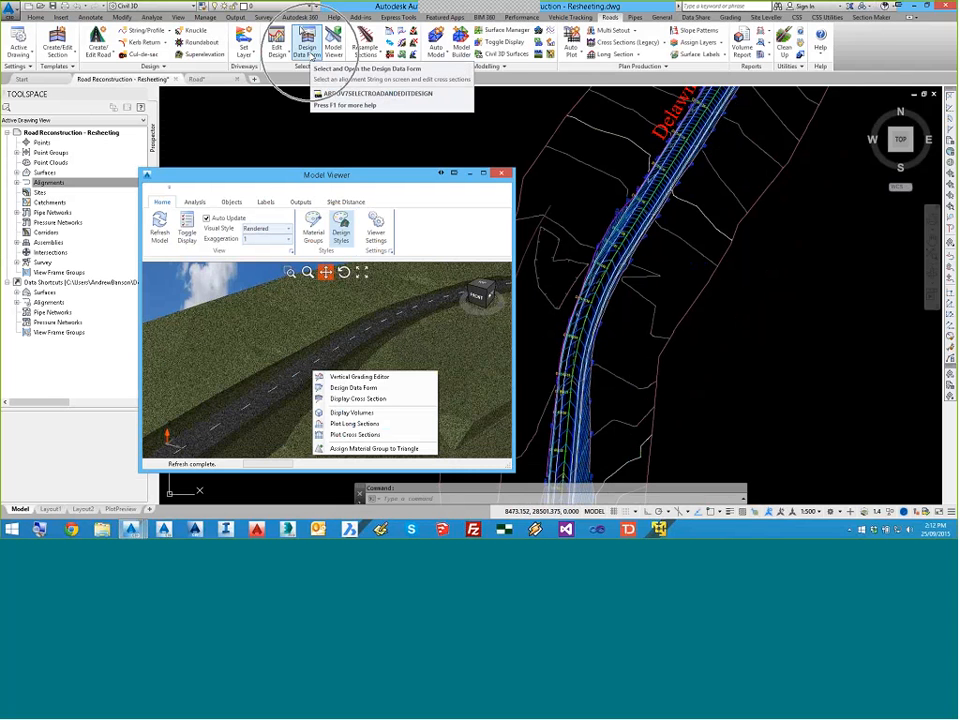
pyautogui.click(301, 377)
pyautogui.rightClick(301, 377)
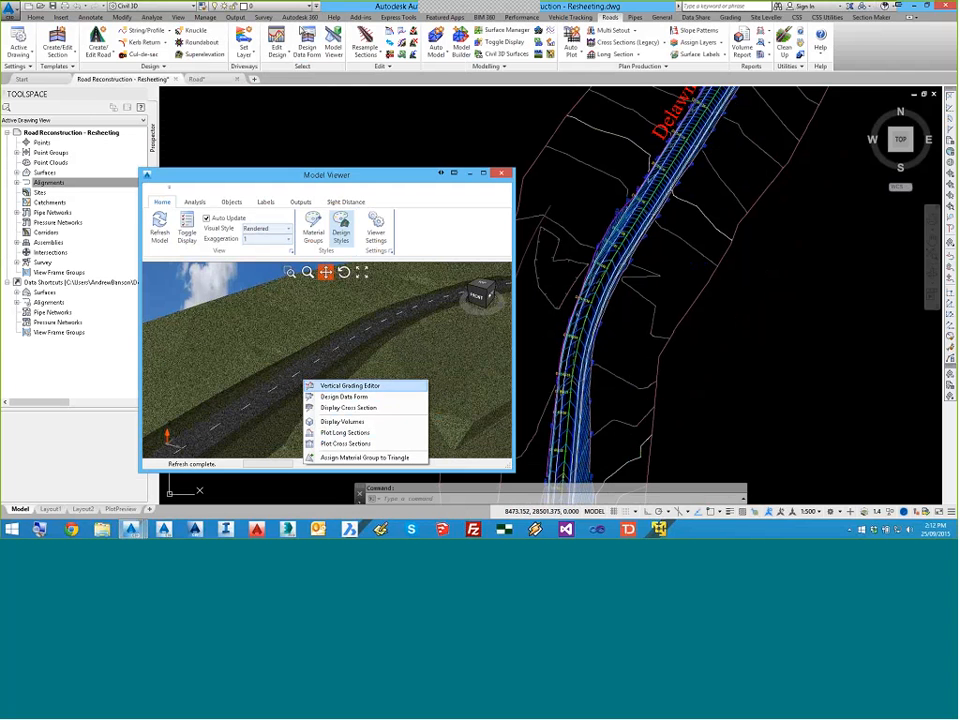
pyautogui.click(335, 384)
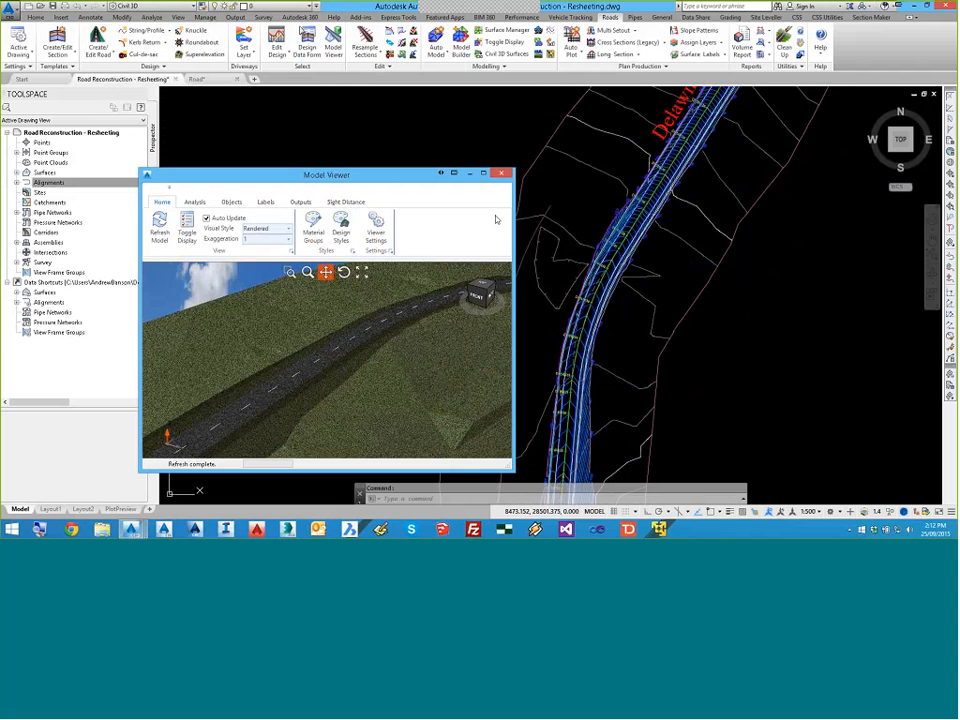
pyautogui.rightClick(297, 377)
pyautogui.click(350, 389)
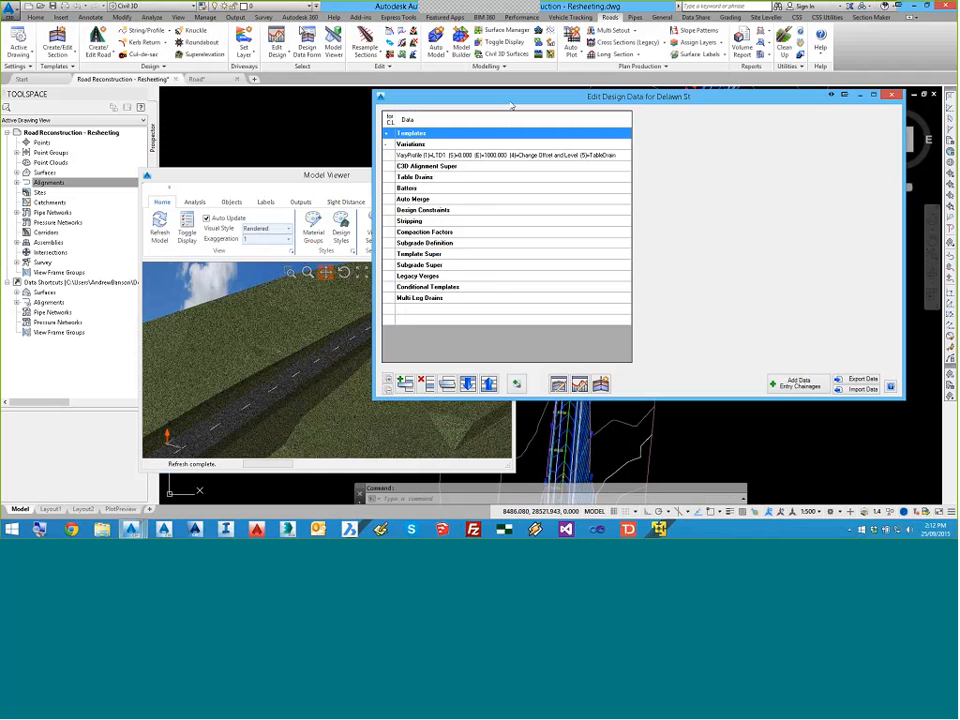
# Step: Arrange the design data form and Model Viewer around the plan so the southern end of Delawn St is visible
pyautogui.moveTo(458, 105); pyautogui.dragTo(544, 100)
pyautogui.moveTo(326, 175); pyautogui.dragTo(186, 249)
pyautogui.scroll(-4, 440, 425)
pyautogui.moveTo(450, 425)
pyautogui.mouseDown(button='middle')
pyautogui.moveTo(395, 202)
pyautogui.moveTo(367, 224)
pyautogui.mouseUp(button='middle')
pyautogui.scroll(4, 403, 202)
pyautogui.moveTo(635, 95); pyautogui.dragTo(593, 123)
pyautogui.moveTo(373, 176); pyautogui.dragTo(298, 145, button='middle')
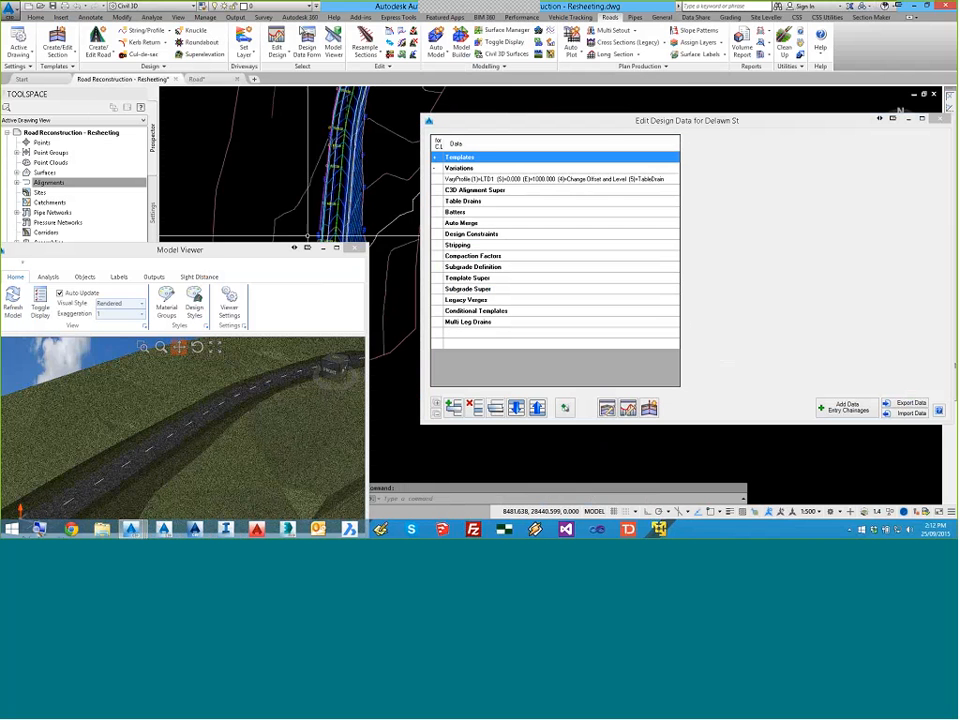
pyautogui.moveTo(274, 249); pyautogui.dragTo(340, 321)
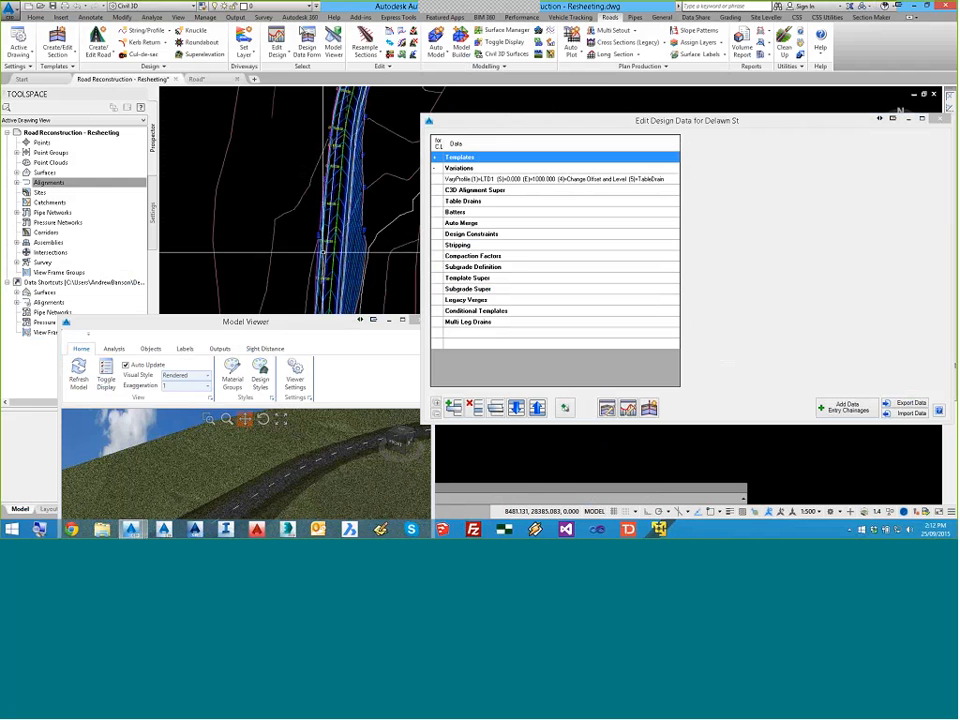
pyautogui.moveTo(340, 295); pyautogui.dragTo(328, 163, button='middle')
pyautogui.scroll(2, 320, 190)
pyautogui.moveTo(319, 219); pyautogui.dragTo(316, 197, button='middle')
# Step: Locate the BDY Max Offset centerline alignment in the plan by selecting it from the alignments list, and clear the selection
pyautogui.doubleClick(48, 182)
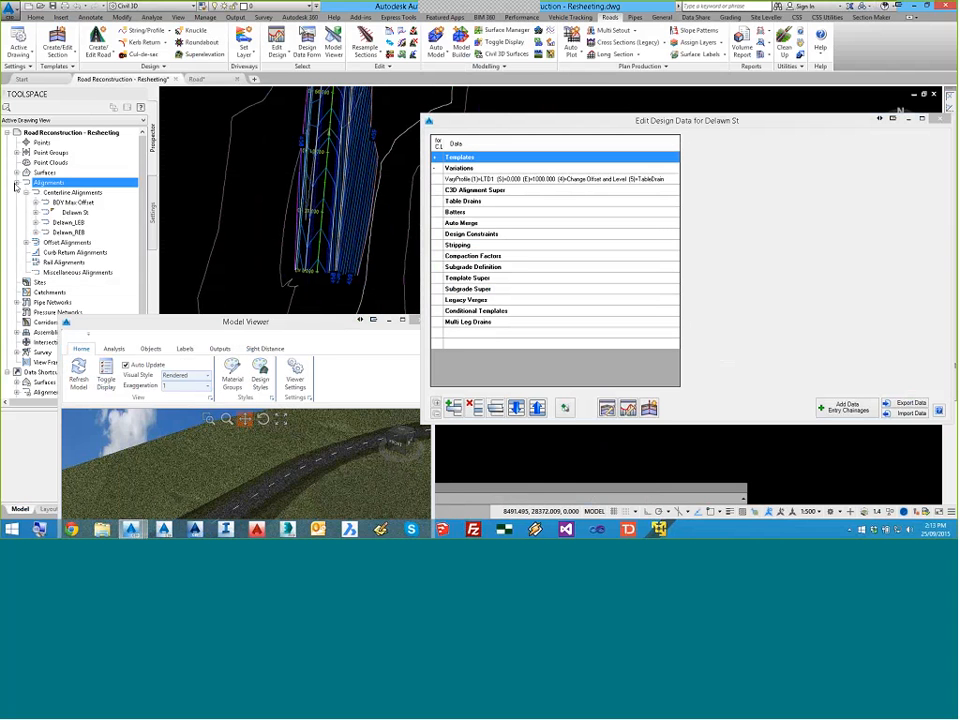
pyautogui.click(75, 203)
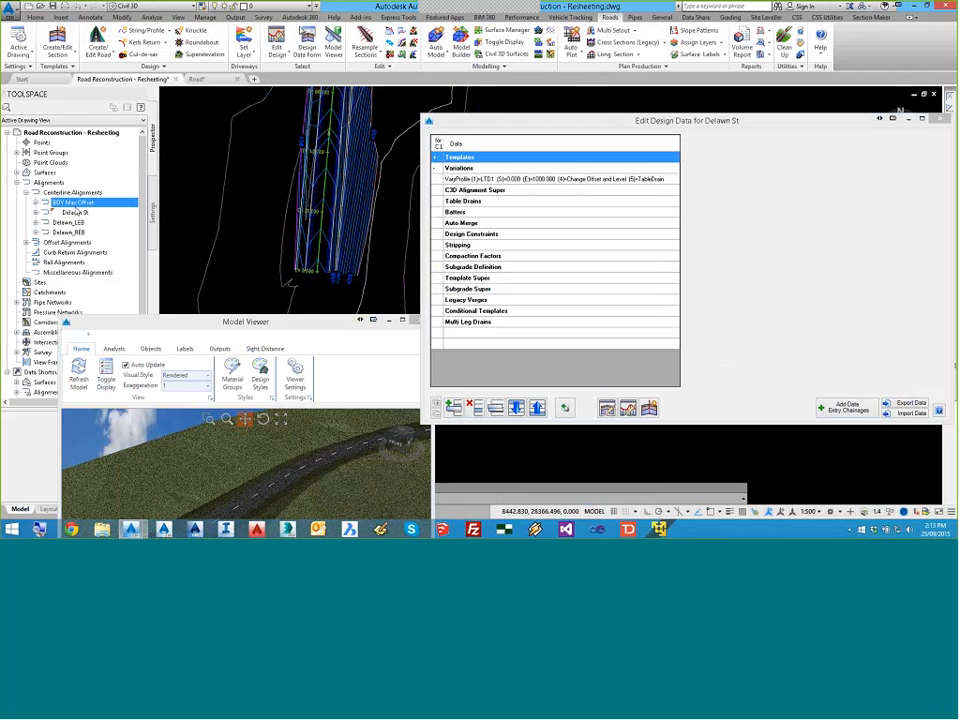
pyautogui.rightClick(84, 203)
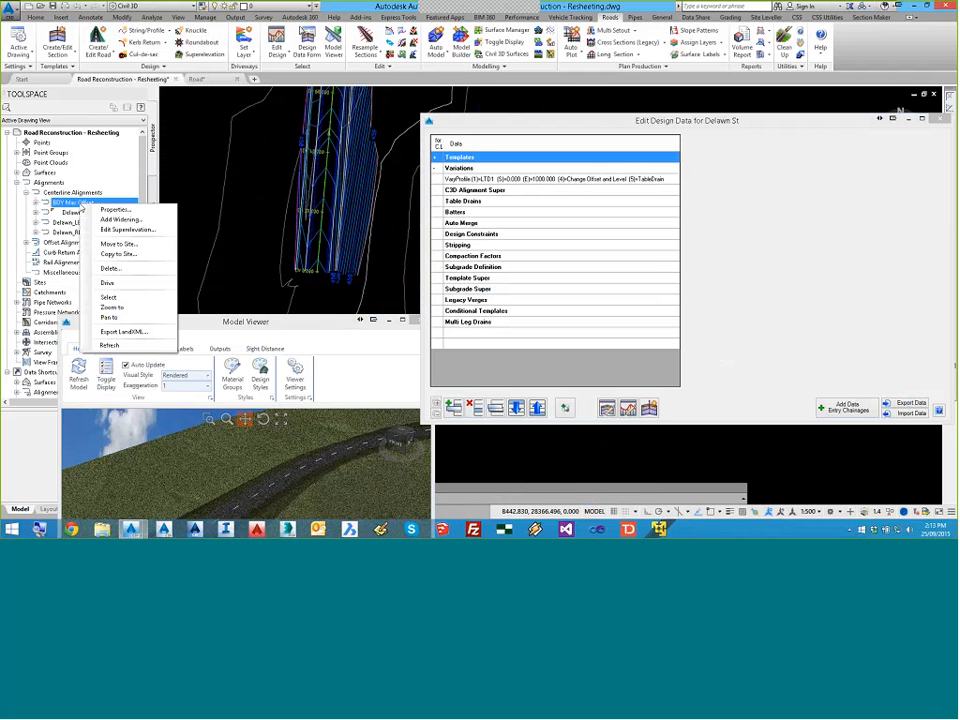
pyautogui.click(118, 298)
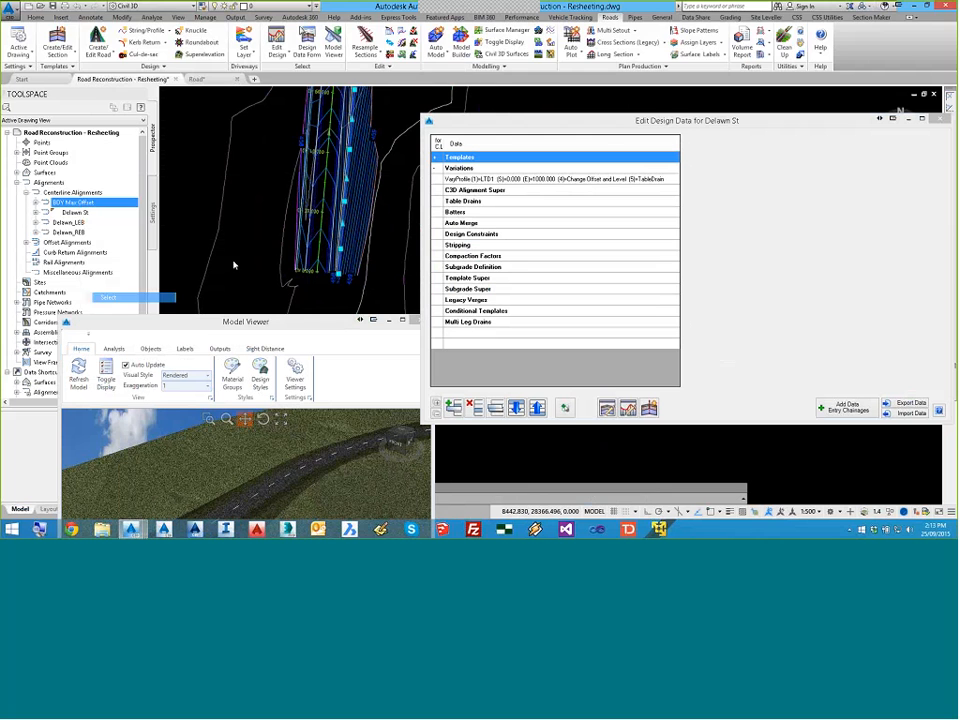
pyautogui.moveTo(317, 187)
pyautogui.mouseDown(button='middle')
pyautogui.moveTo(281, 251)
pyautogui.moveTo(309, 326)
pyautogui.moveTo(317, 194)
pyautogui.mouseUp(button='middle')
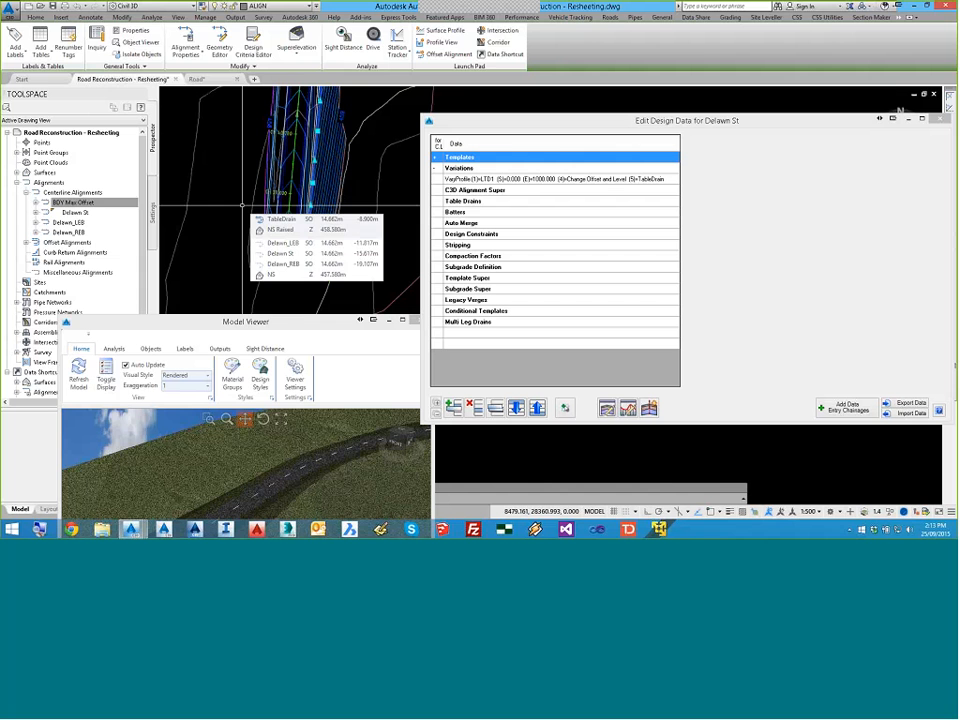
pyautogui.press('Escape')
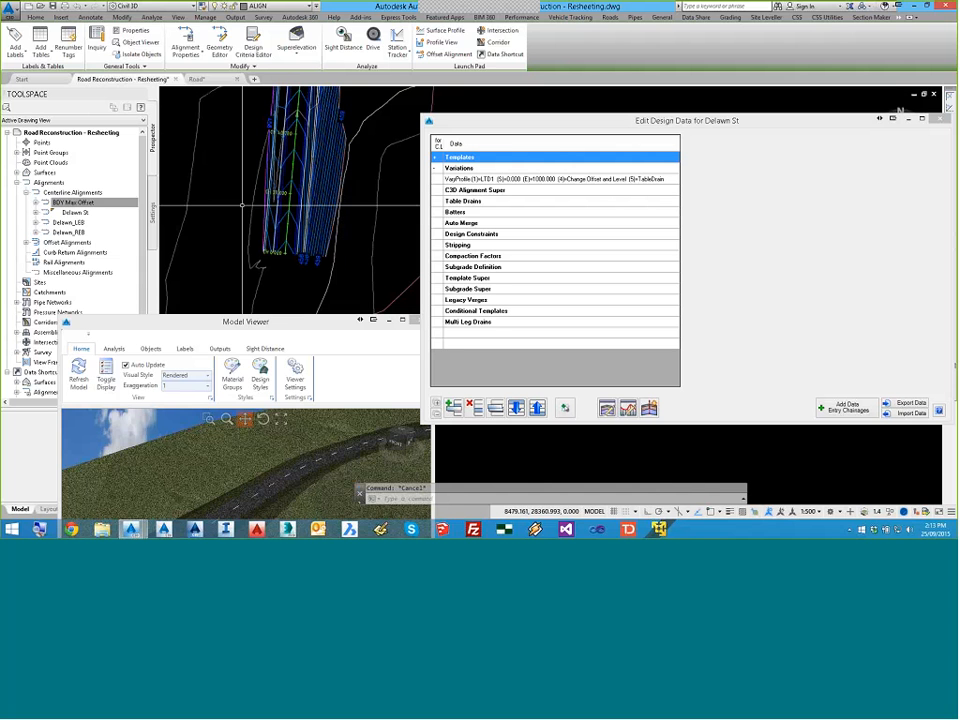
pyautogui.moveTo(276, 172); pyautogui.dragTo(265, 193, button='middle')
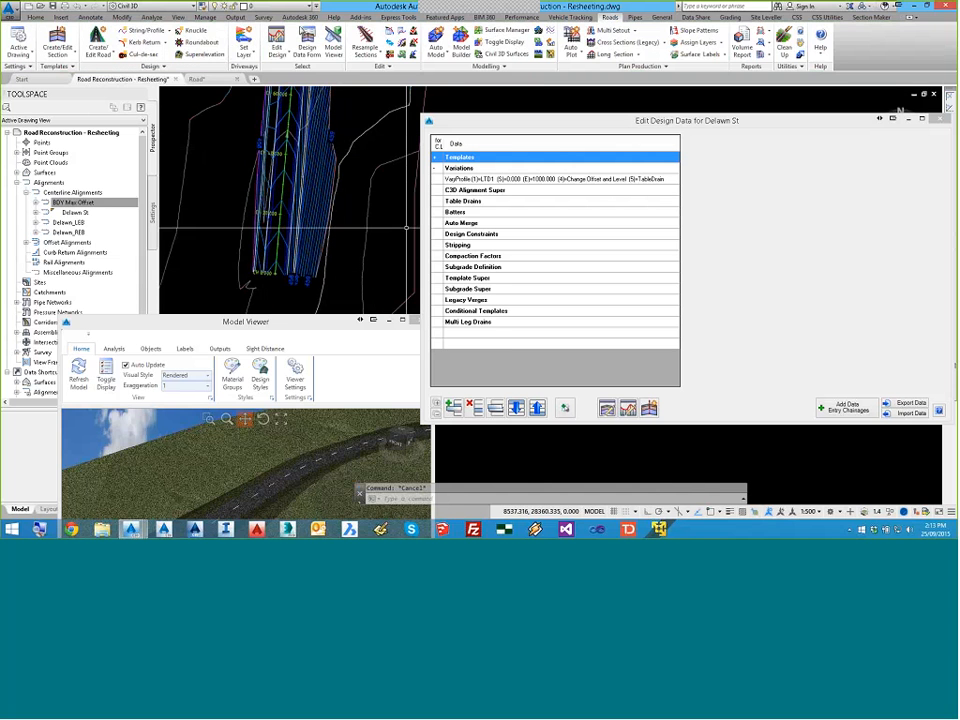
# Step: Start a new Slope Batters entry under Batters in the Delawn St design data, inserted at the end
pyautogui.moveTo(560, 126); pyautogui.dragTo(532, 122)
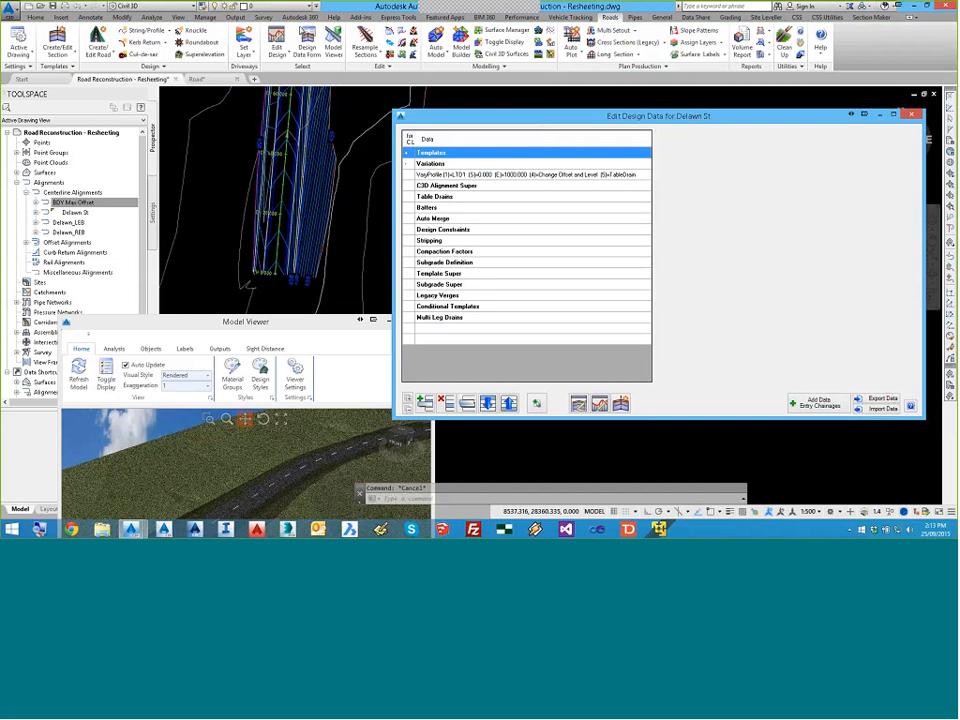
pyautogui.click(435, 208)
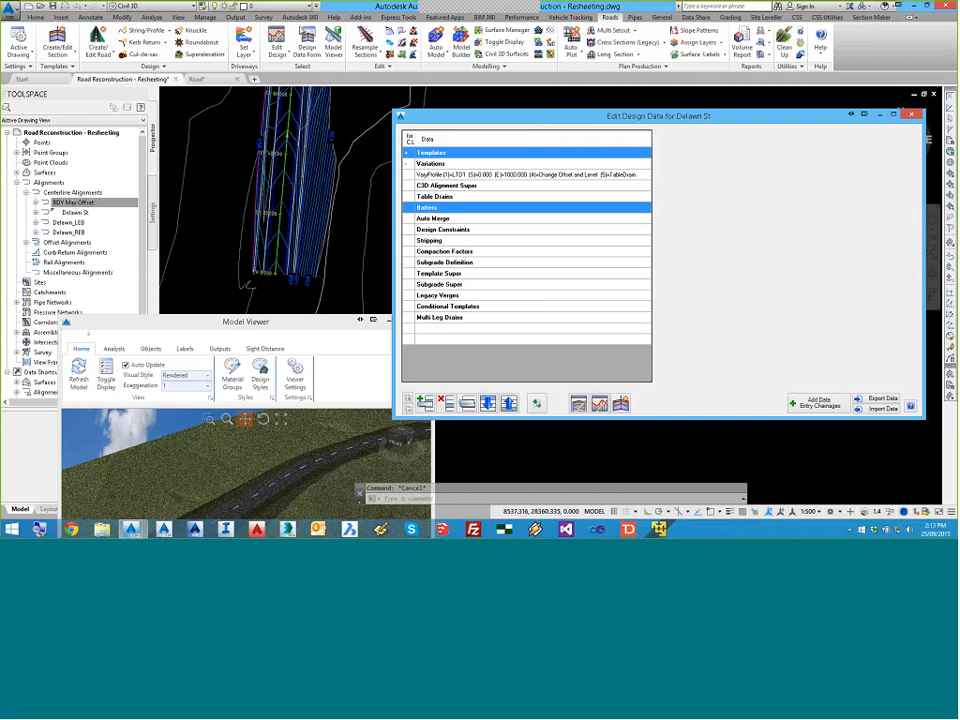
pyautogui.click(426, 404)
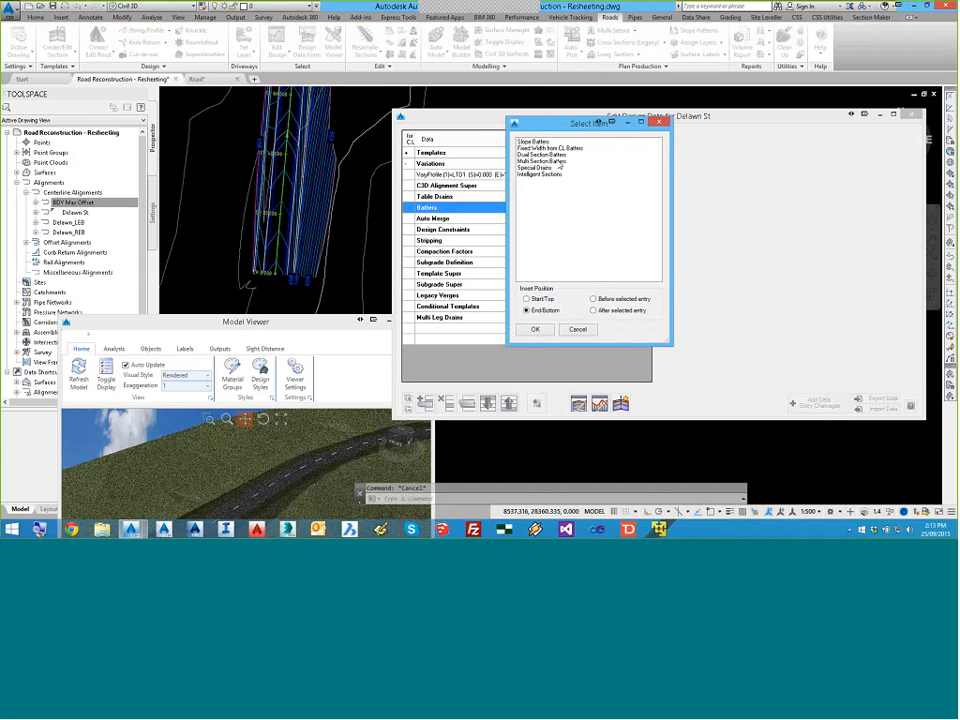
pyautogui.click(565, 162)
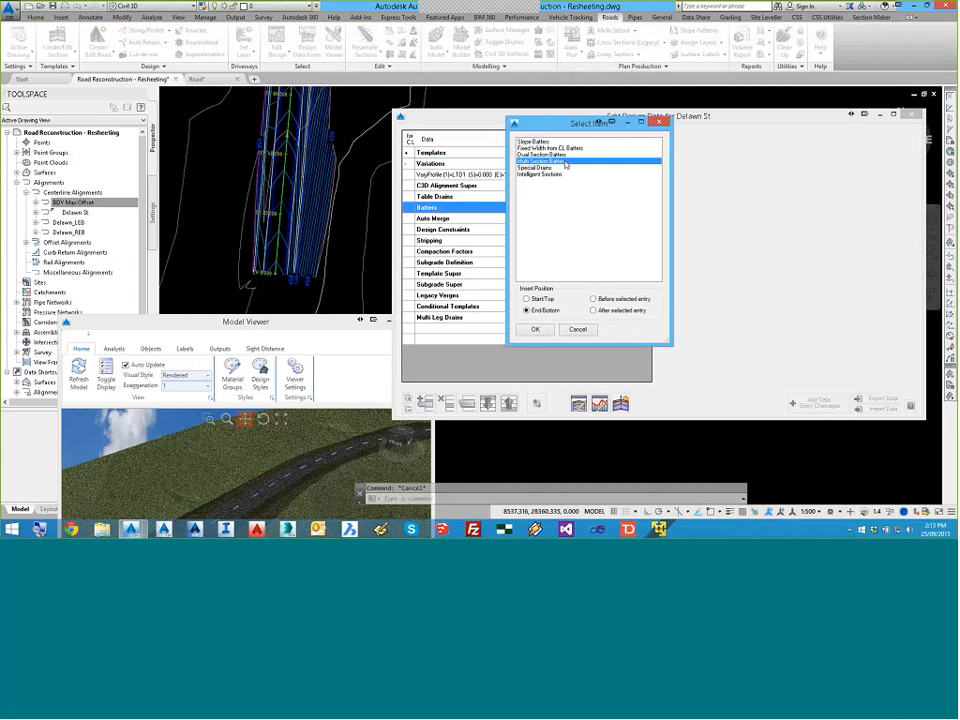
pyautogui.click(559, 176)
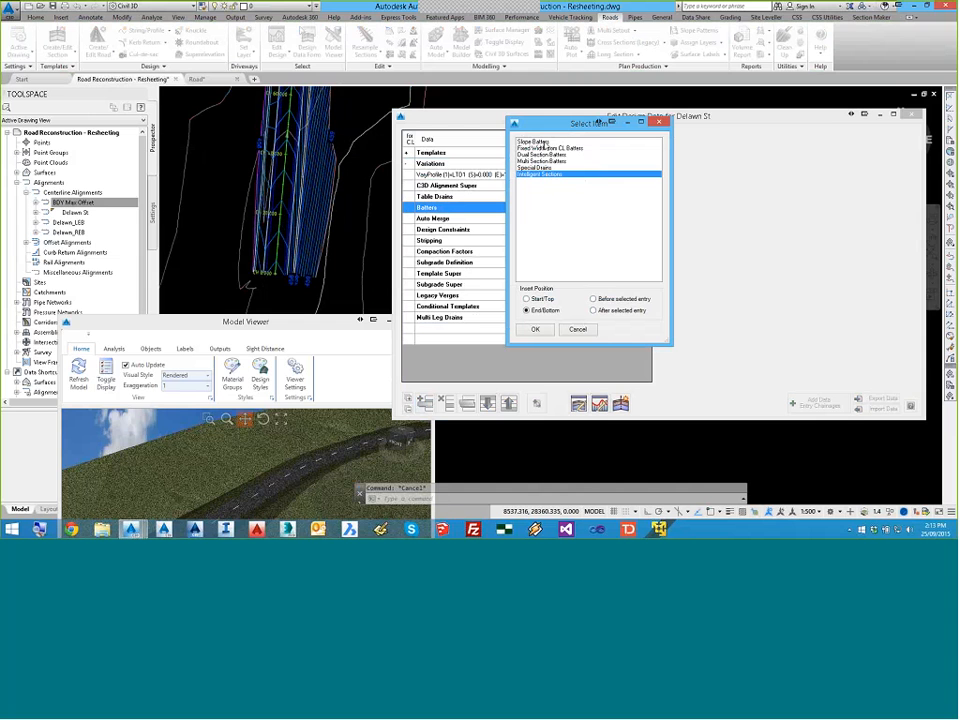
pyautogui.click(536, 329)
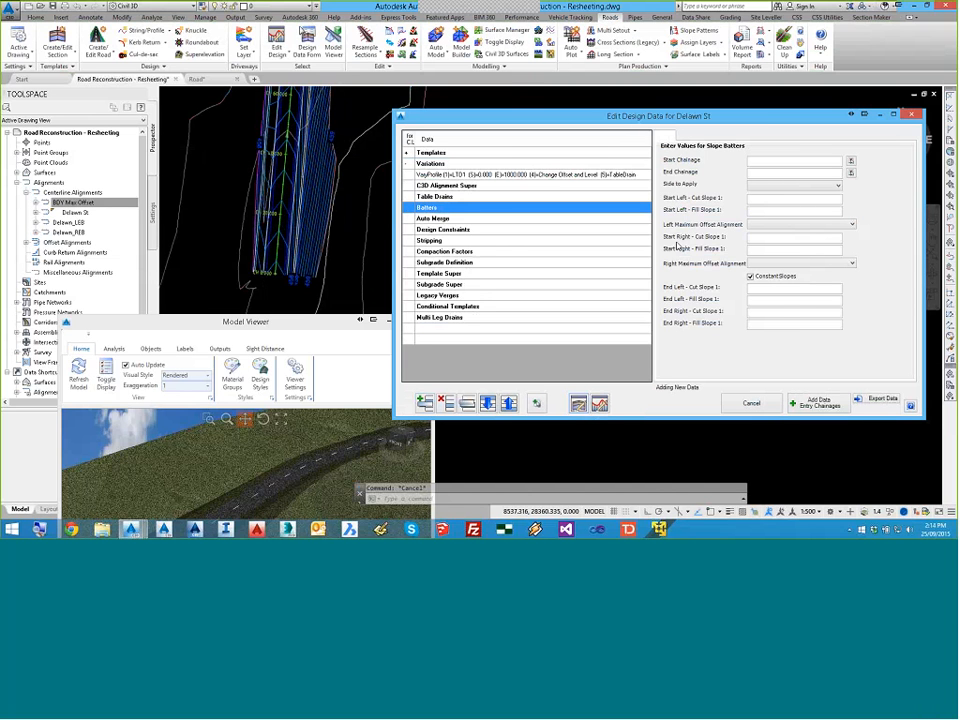
# Step: Add the slope batter entry for both sides from chainage 0 to 50, with left cut and fill slopes of 1:6, and apply it
pyautogui.click(799, 160)
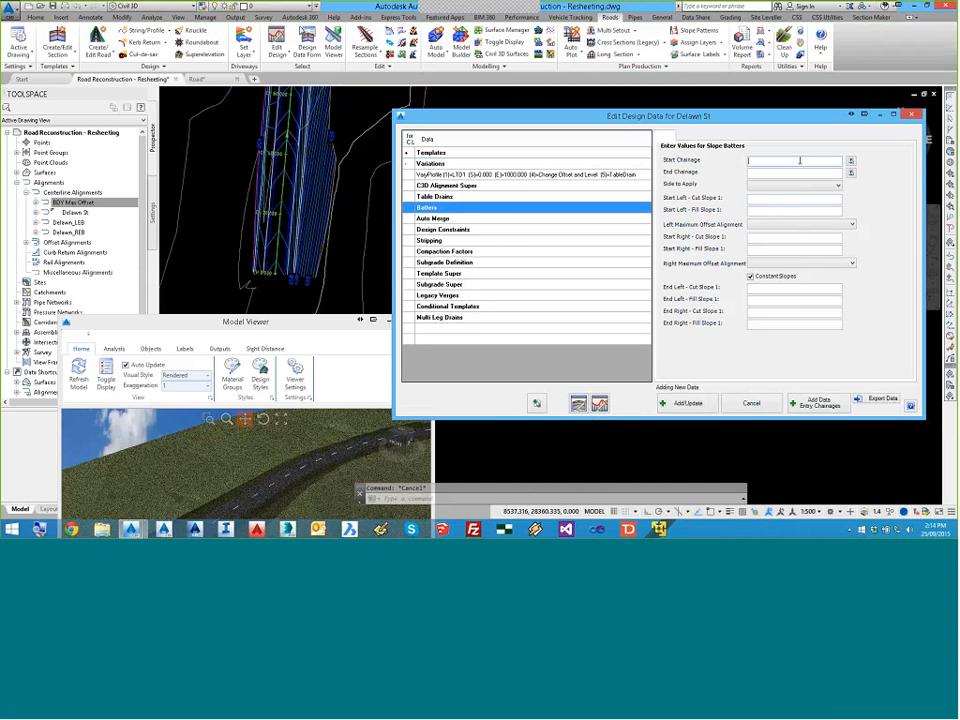
pyautogui.write('0')
pyautogui.write('50')
pyautogui.click(757, 198)
pyautogui.write('5')
pyautogui.click(760, 211)
pyautogui.write('6')
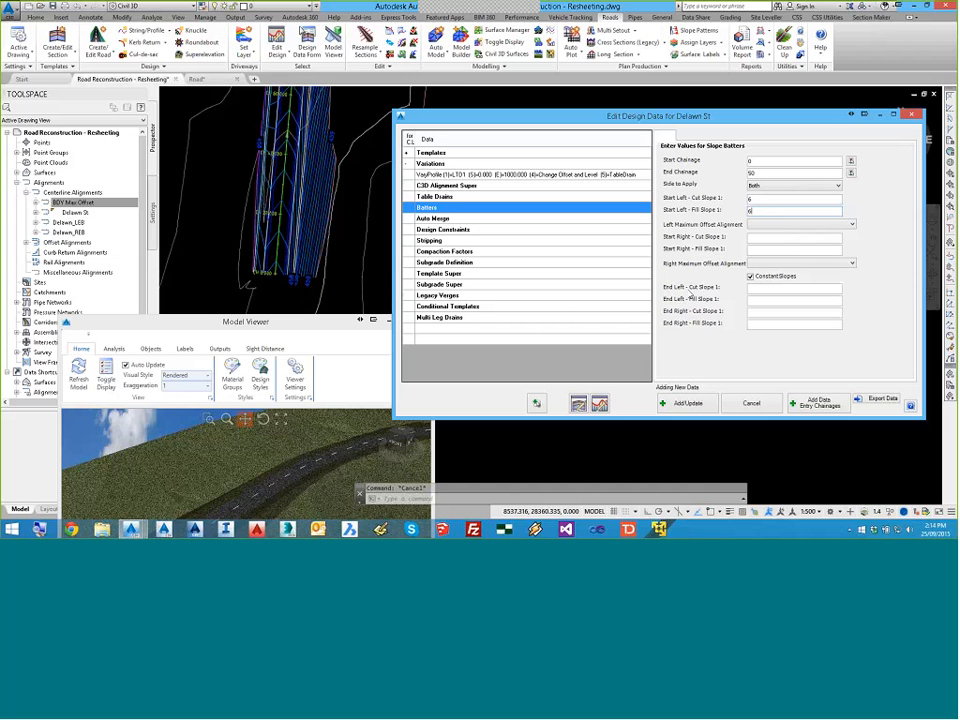
pyautogui.click(768, 173)
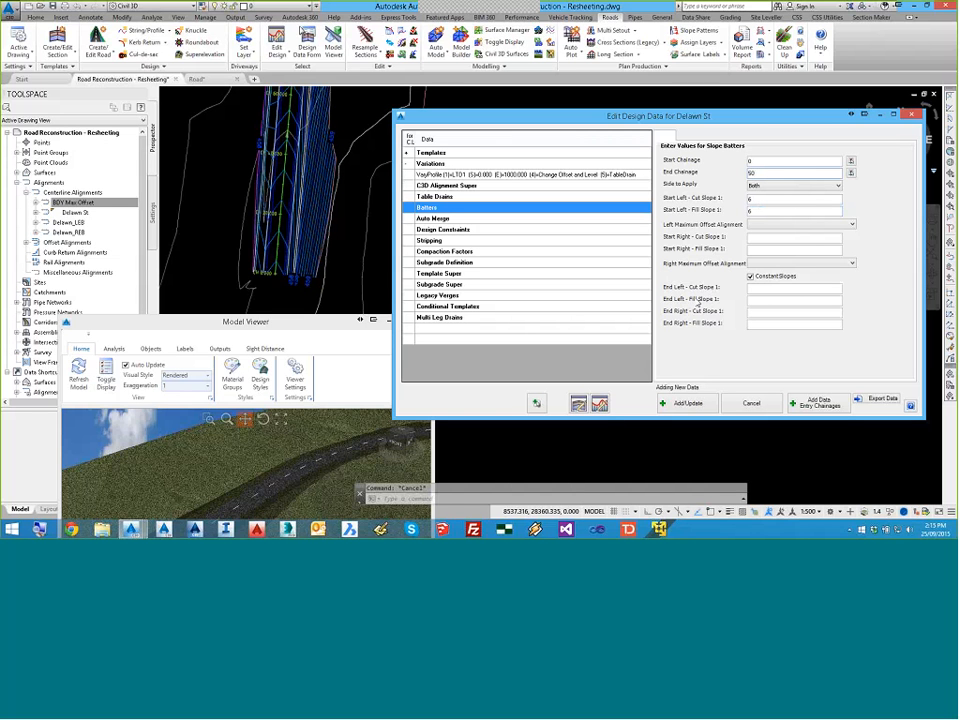
pyautogui.press('ctrl')
pyautogui.press('ctrl')
pyautogui.click(685, 403)
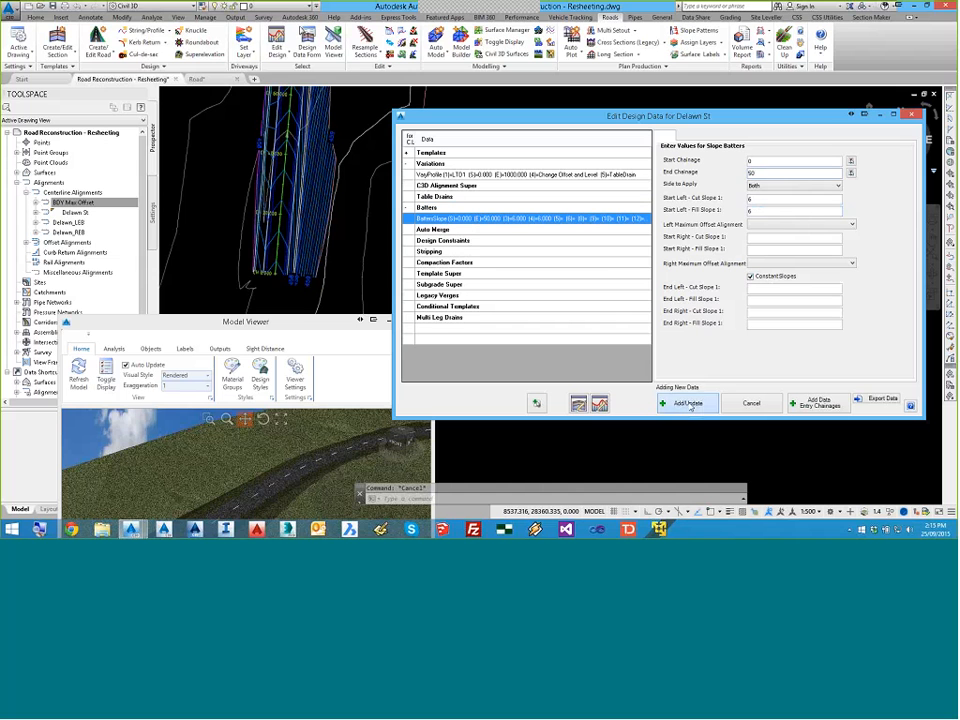
pyautogui.click(641, 403)
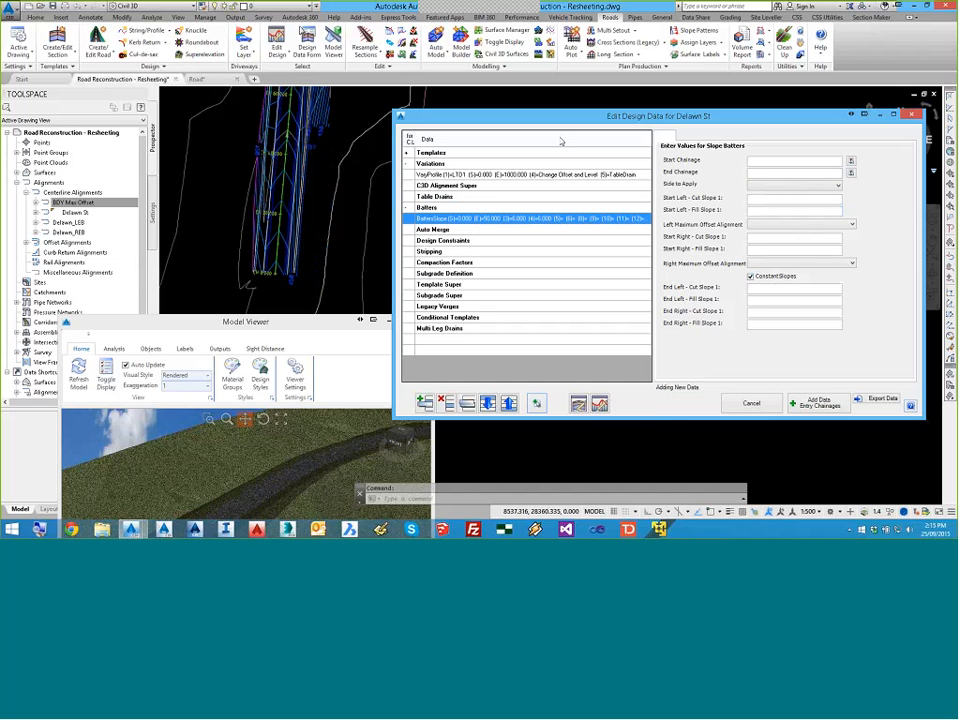
# Step: Open the Delawn St cross section viewer and examine the batters at the chainages within and beyond the 0 to 50 range
pyautogui.moveTo(567, 115); pyautogui.dragTo(578, 110)
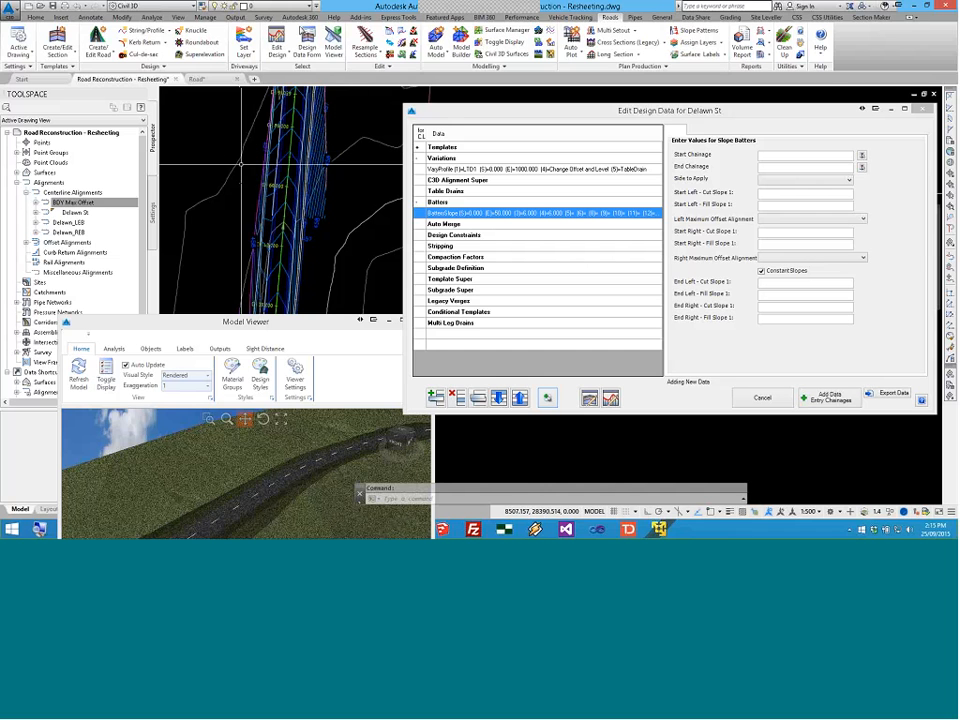
pyautogui.click(589, 398)
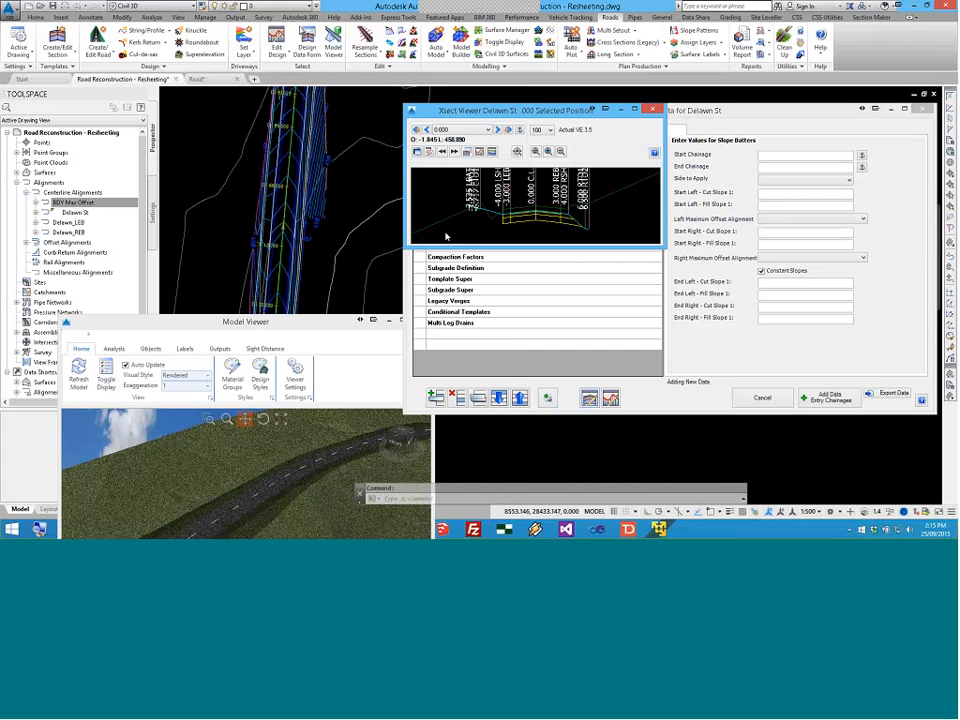
pyautogui.moveTo(406, 245); pyautogui.dragTo(308, 305)
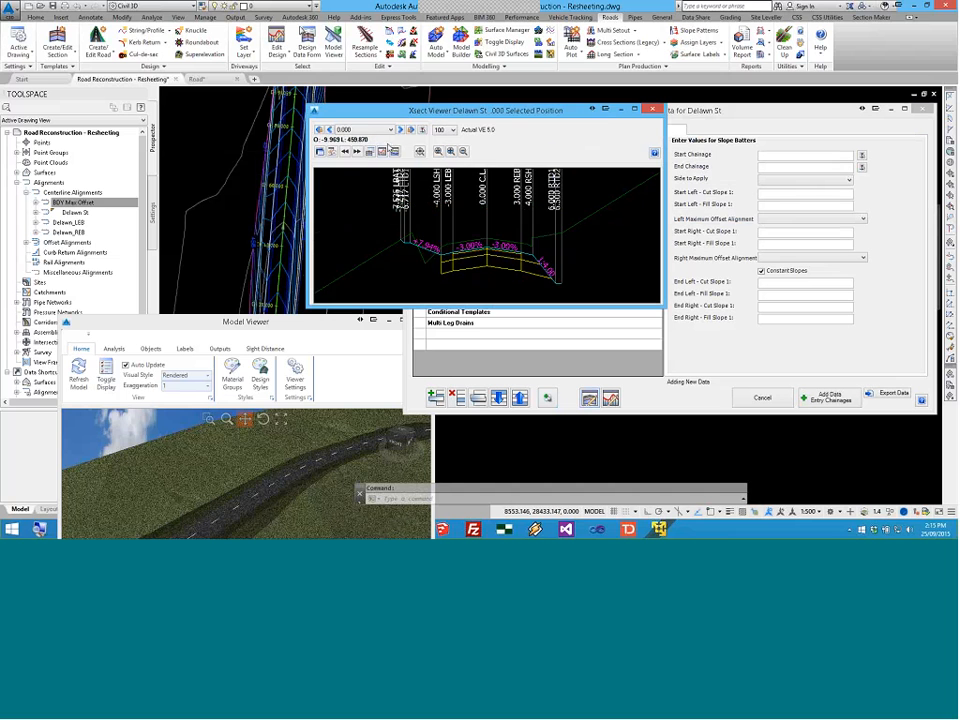
pyautogui.click(400, 130)
pyautogui.click(400, 130)
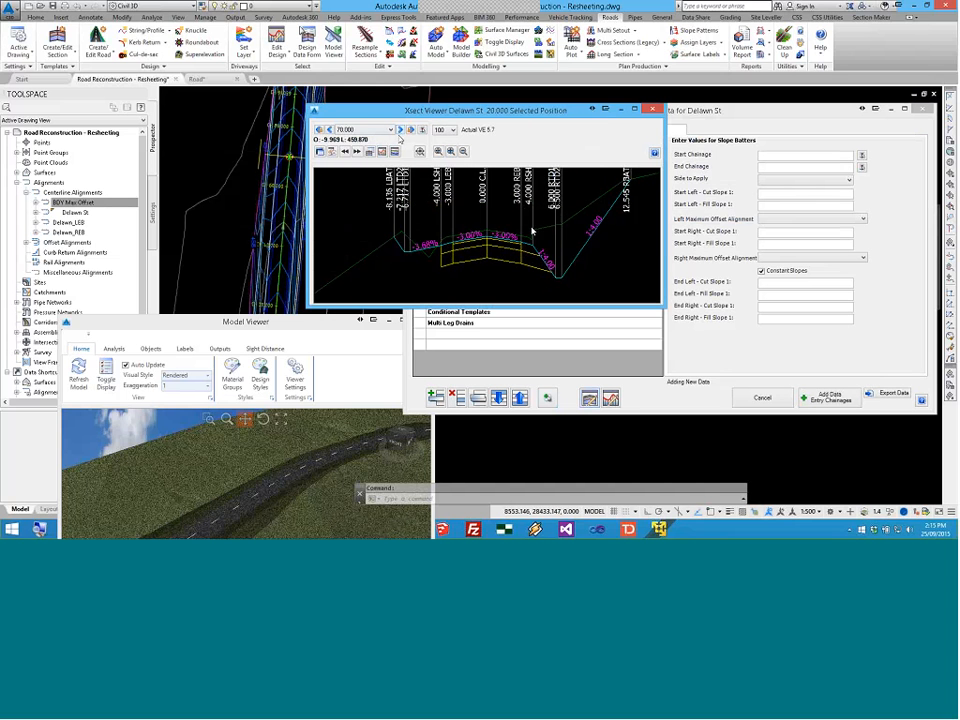
pyautogui.click(400, 130)
pyautogui.click(400, 130)
pyautogui.click(329, 131)
pyautogui.click(330, 132)
pyautogui.click(330, 132)
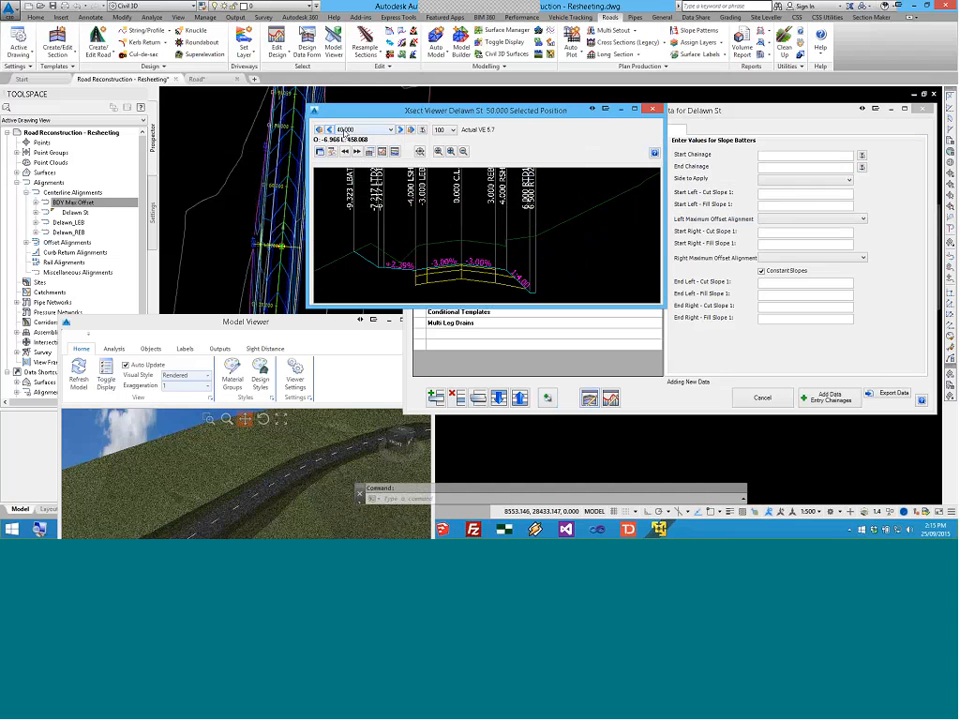
pyautogui.click(401, 131)
pyautogui.click(400, 131)
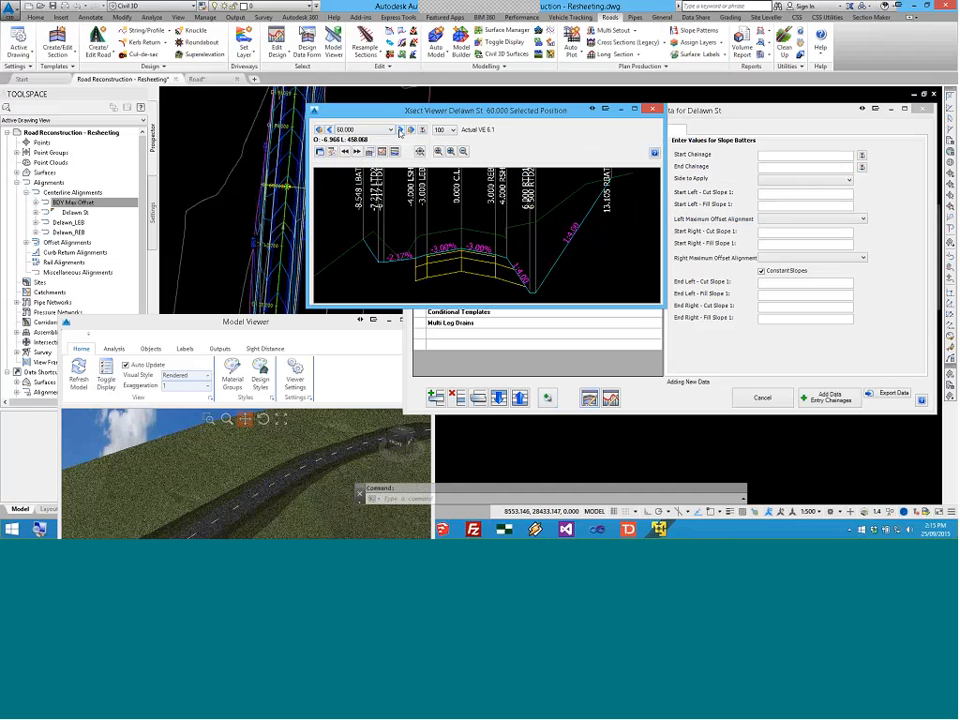
pyautogui.moveTo(400, 111); pyautogui.dragTo(192, 232)
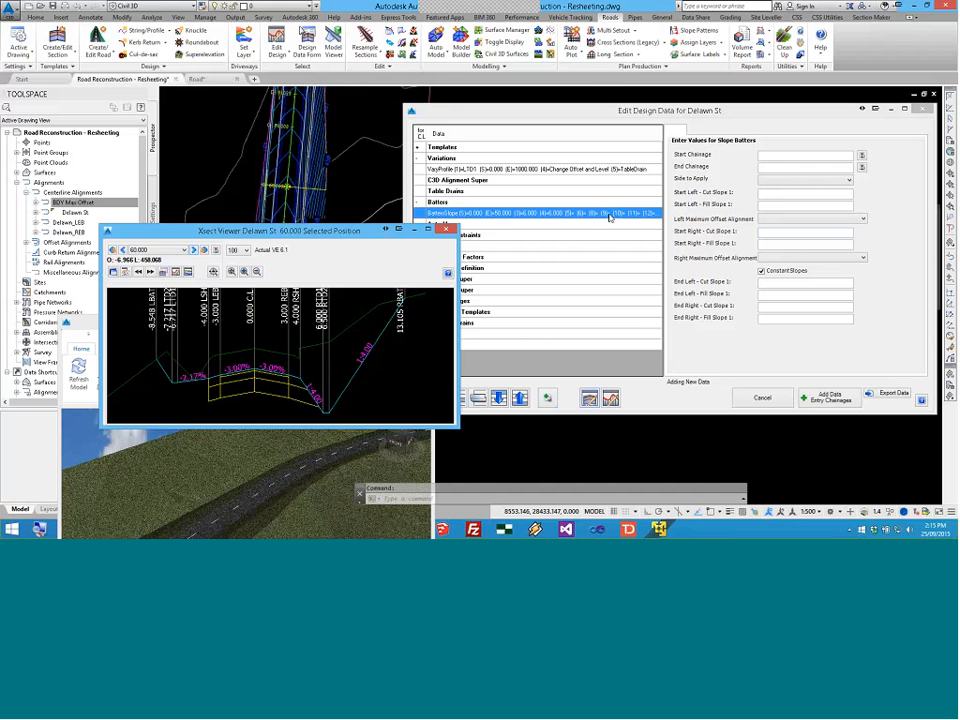
# Step: Set the batter entry's left cut and fill slopes to 2 and check the cross sections back to chainage 30
pyautogui.click(609, 217)
pyautogui.write('2')
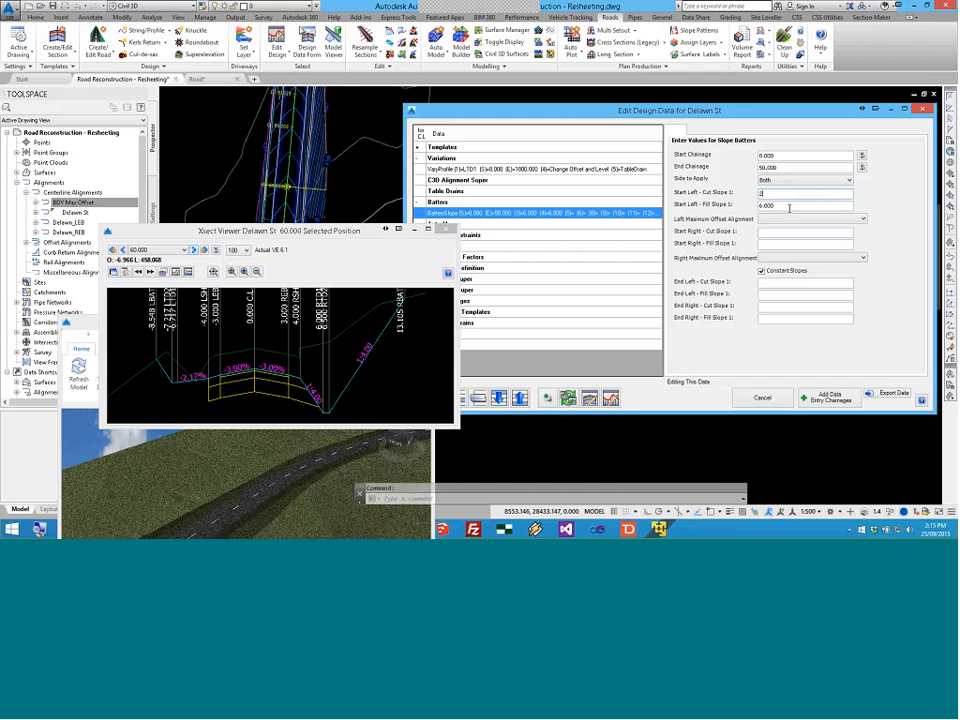
pyautogui.press('Tab')
pyautogui.write('2')
pyautogui.click(696, 402)
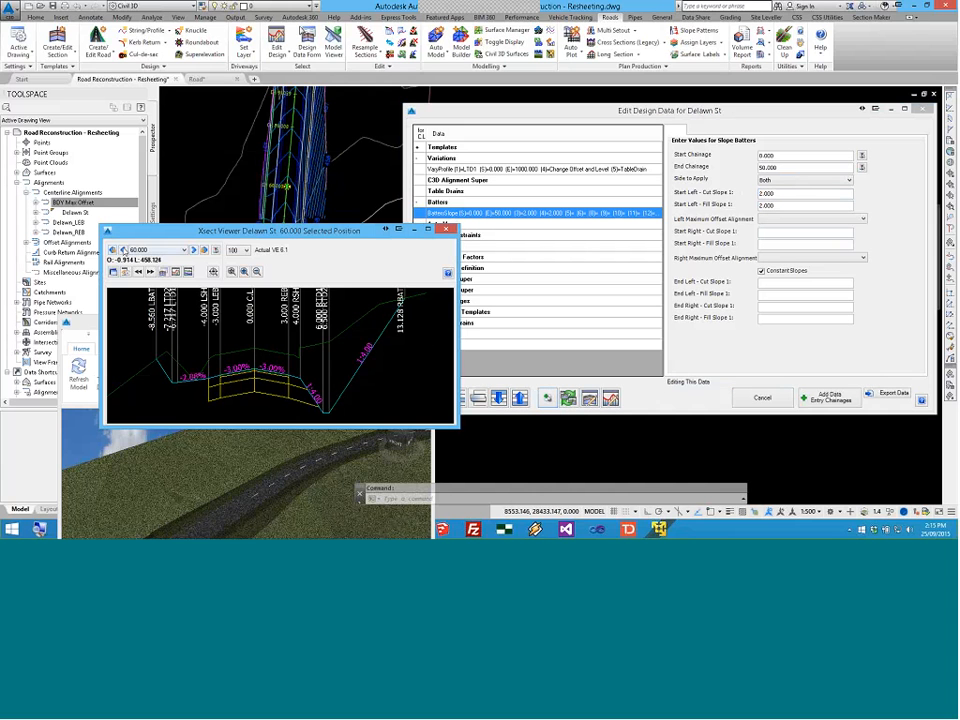
pyautogui.click(124, 251)
pyautogui.click(124, 251)
pyautogui.click(124, 251)
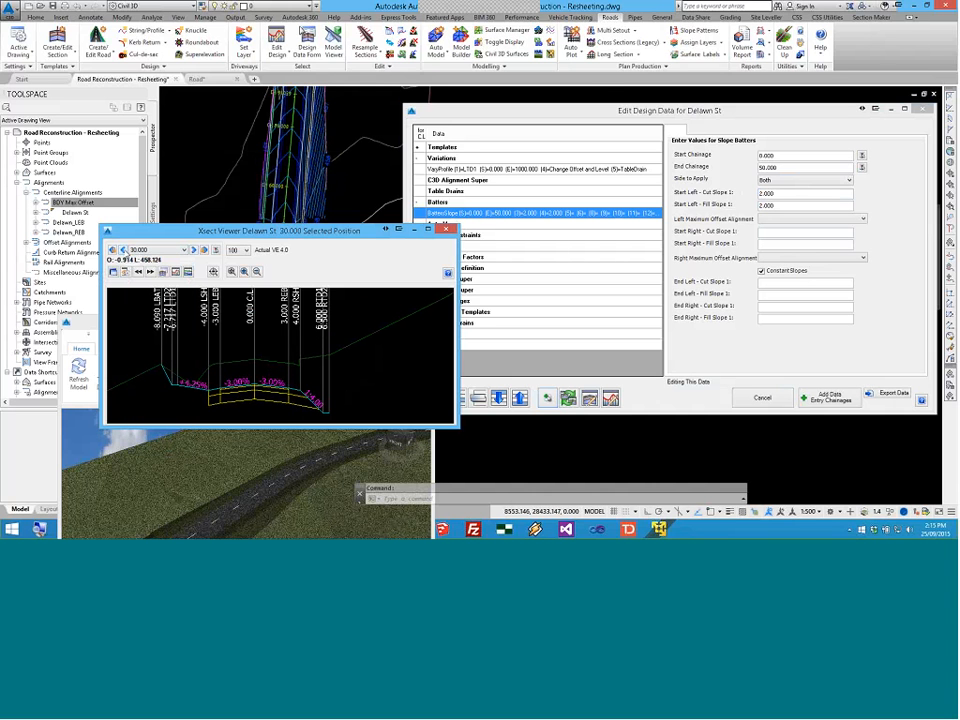
# Step: Set the batter entry's right cut and fill slopes to 2 and update the entry
pyautogui.click(535, 218)
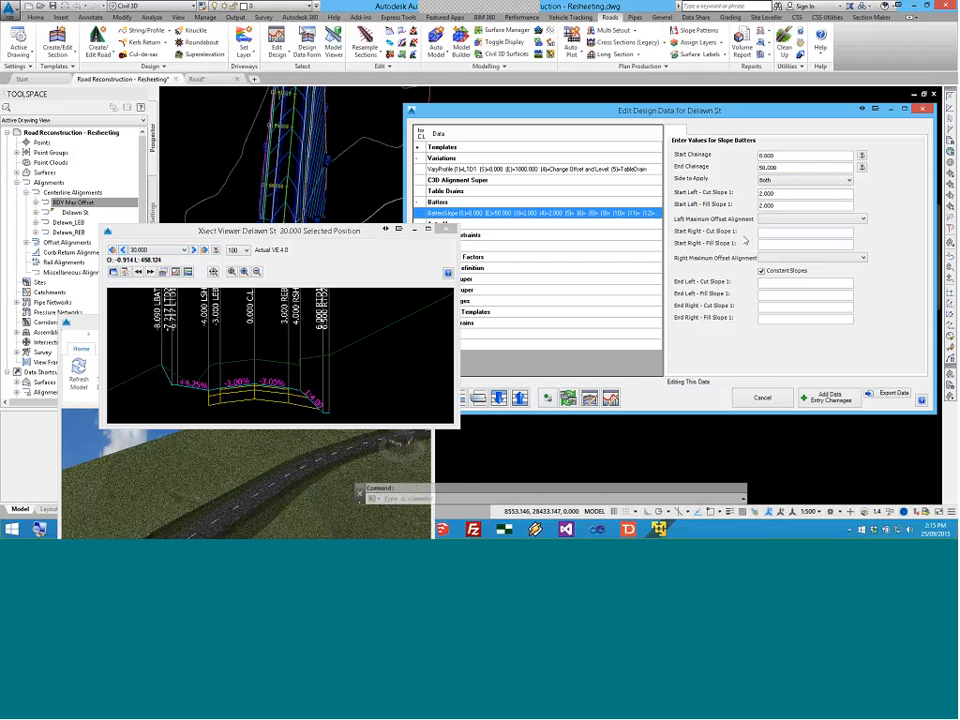
pyautogui.click(770, 231)
pyautogui.write('2')
pyautogui.press('Tab')
pyautogui.write('2')
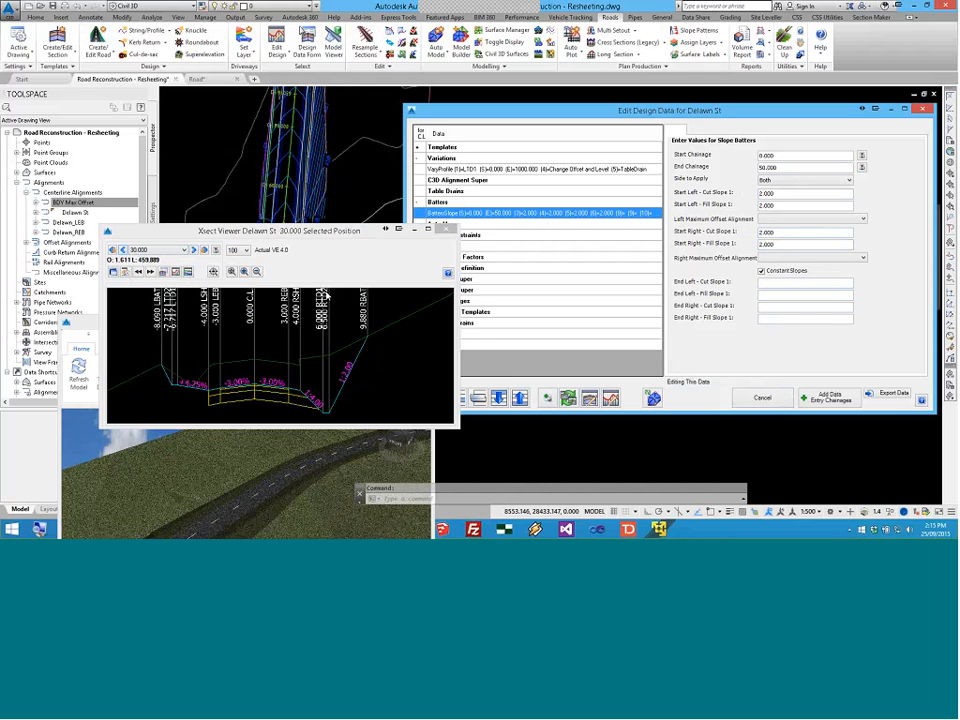
# Step: Examine the left and right batter slopes in the cross sections between chainages 20 and 80
pyautogui.click(194, 250)
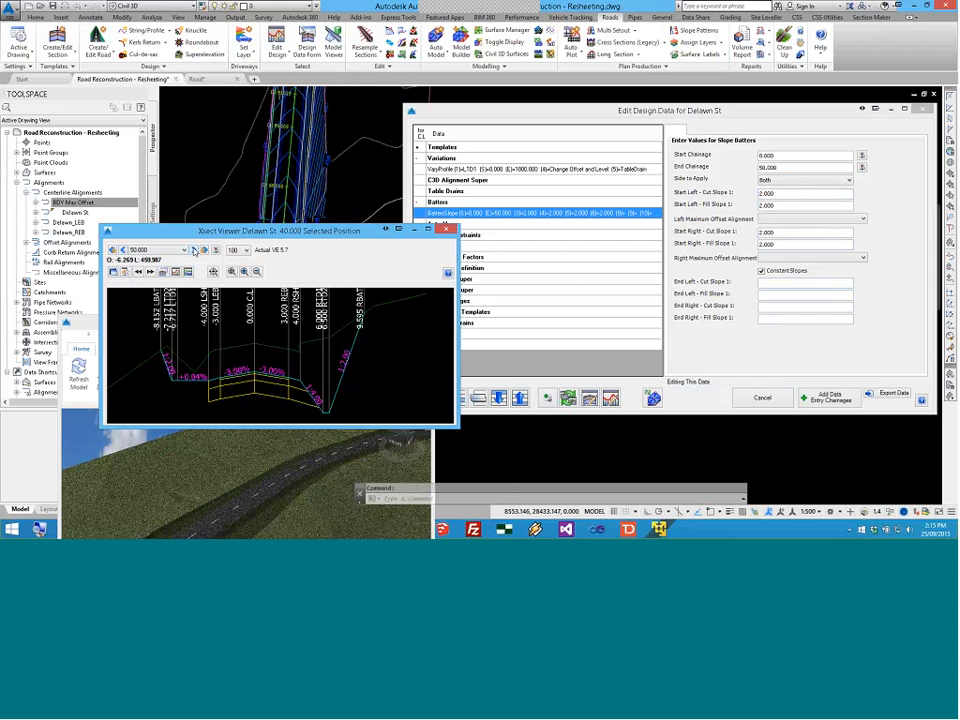
pyautogui.click(194, 251)
pyautogui.click(194, 251)
pyautogui.click(125, 251)
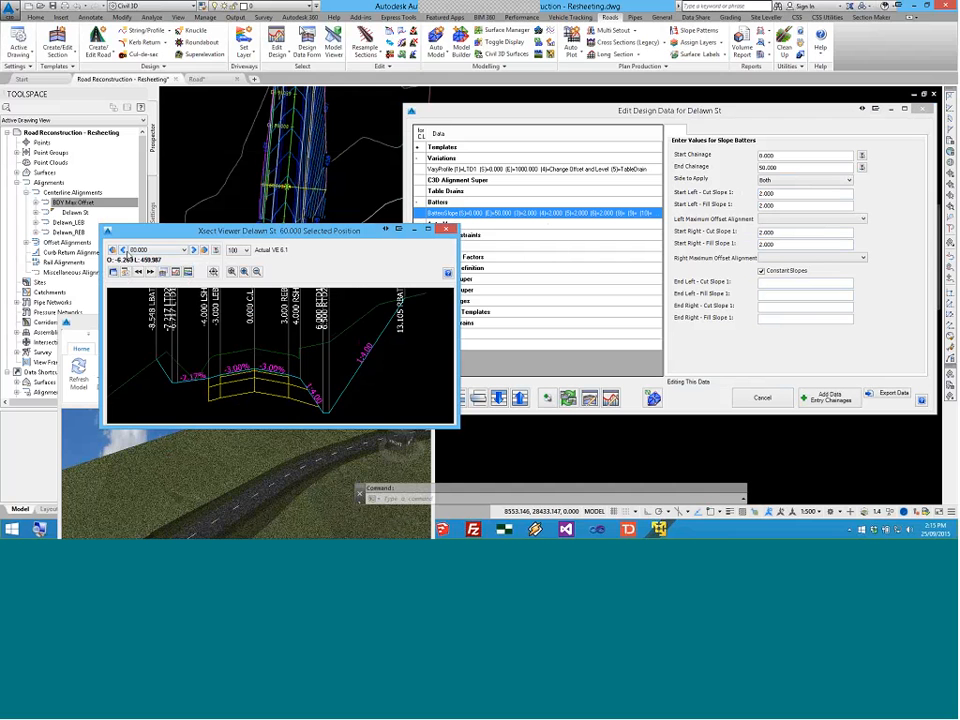
pyautogui.click(125, 251)
pyautogui.click(125, 251)
pyautogui.click(125, 251)
pyautogui.click(125, 251)
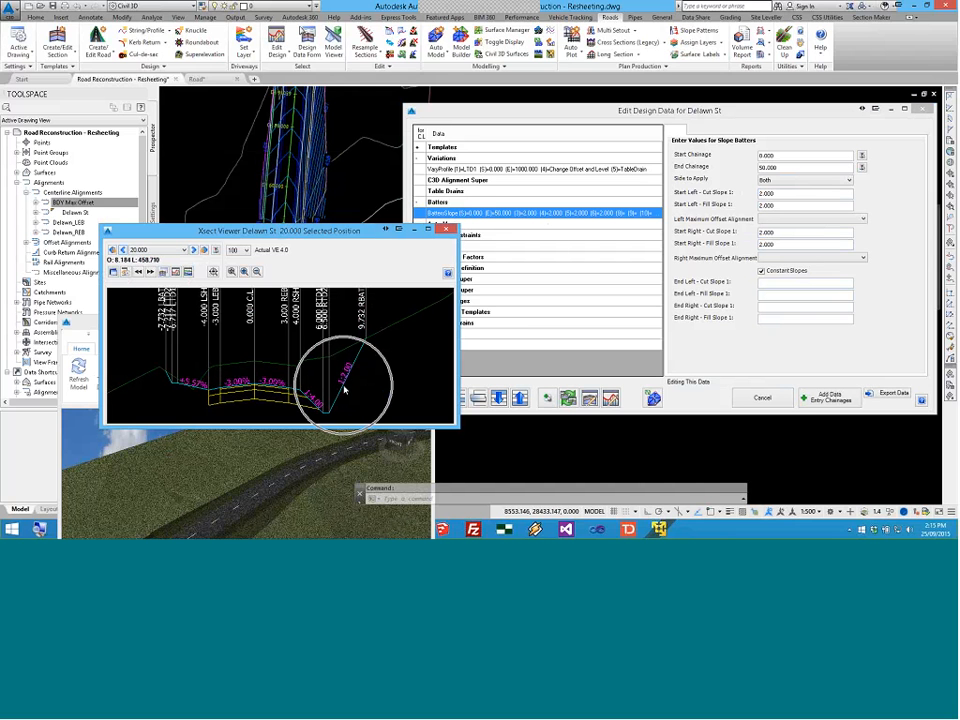
pyautogui.moveTo(257, 362); pyautogui.dragTo(285, 360, button='middle')
pyautogui.scroll(5, 219, 371)
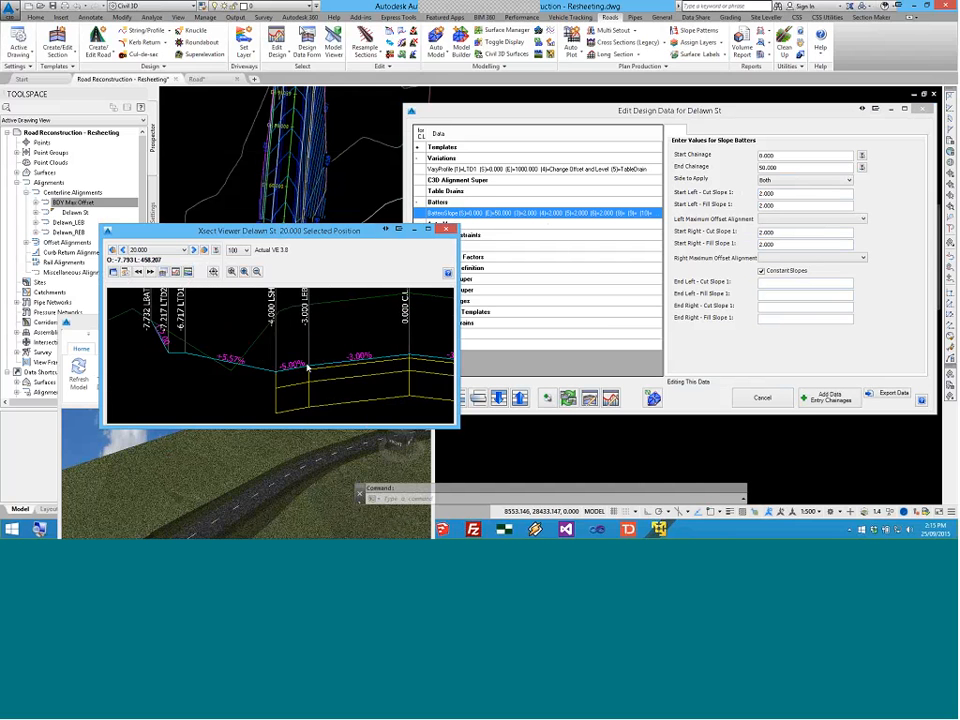
pyautogui.scroll(-3, 270, 358)
pyautogui.scroll(-3, 284, 357)
pyautogui.moveTo(325, 312); pyautogui.dragTo(251, 330, button='middle')
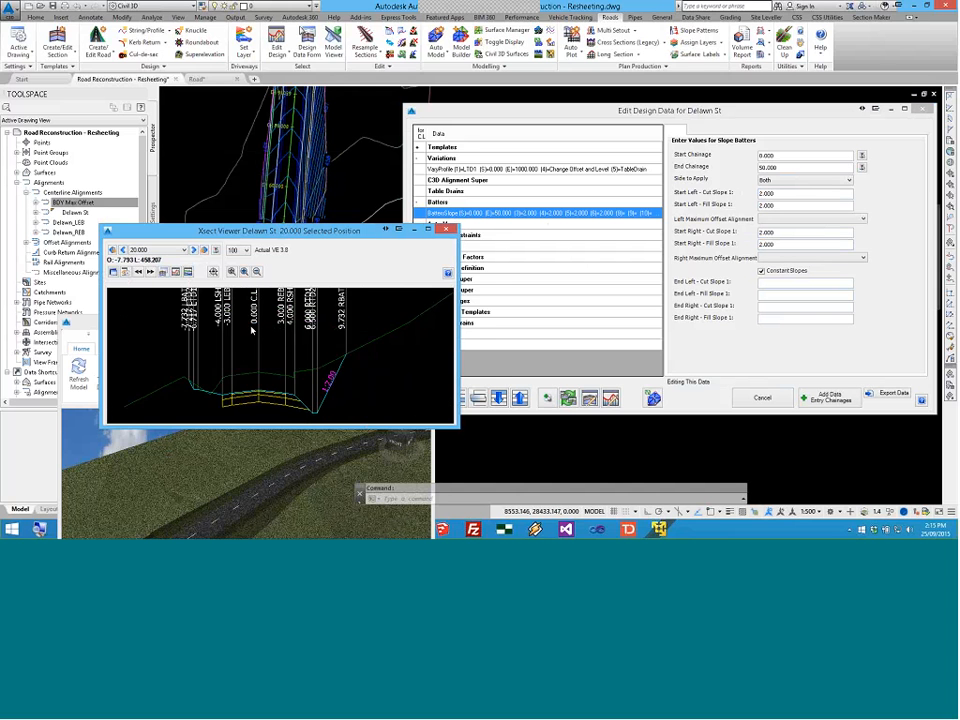
pyautogui.scroll(-1, 251, 330)
pyautogui.click(195, 252)
pyautogui.click(195, 252)
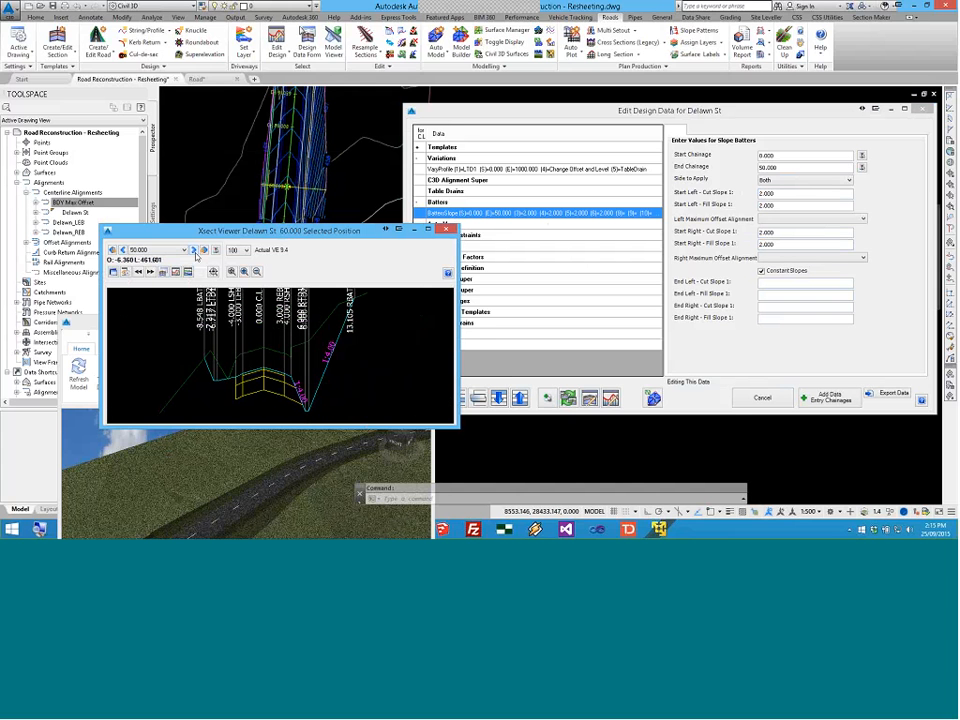
pyautogui.click(196, 254)
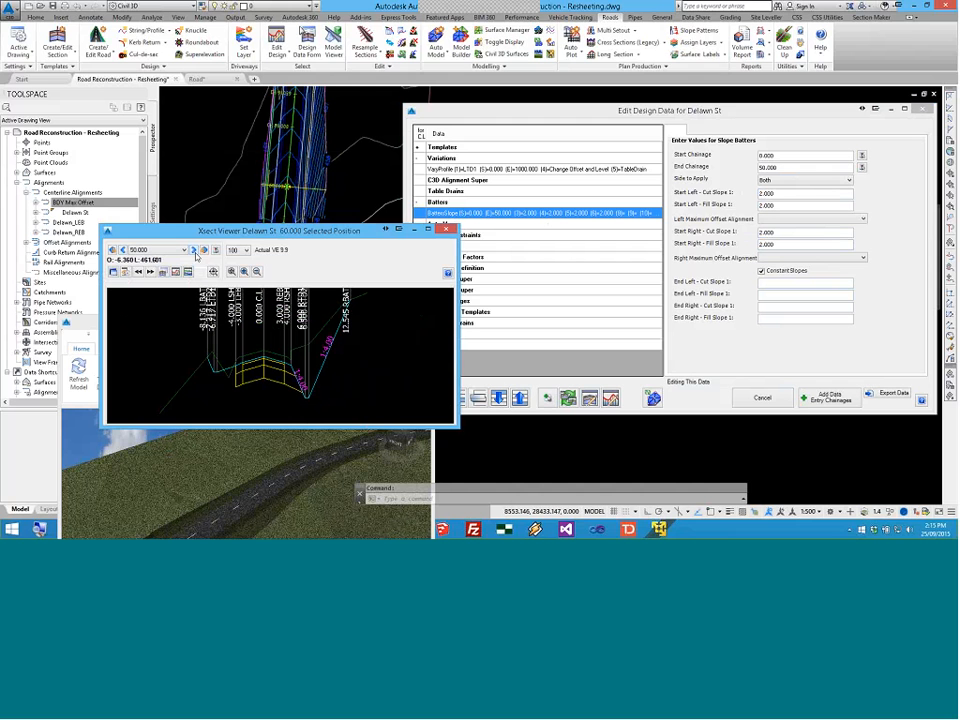
pyautogui.click(196, 254)
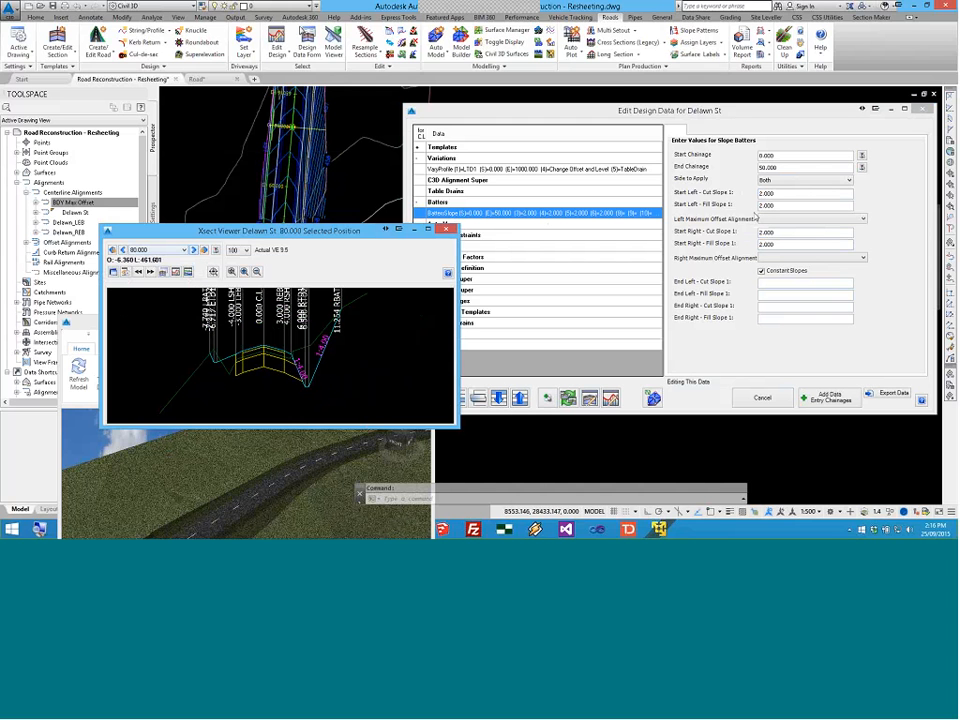
# Step: Set the left and right cut and fill slopes of the batter entry to 6 and update it
pyautogui.click(693, 187)
pyautogui.write('6')
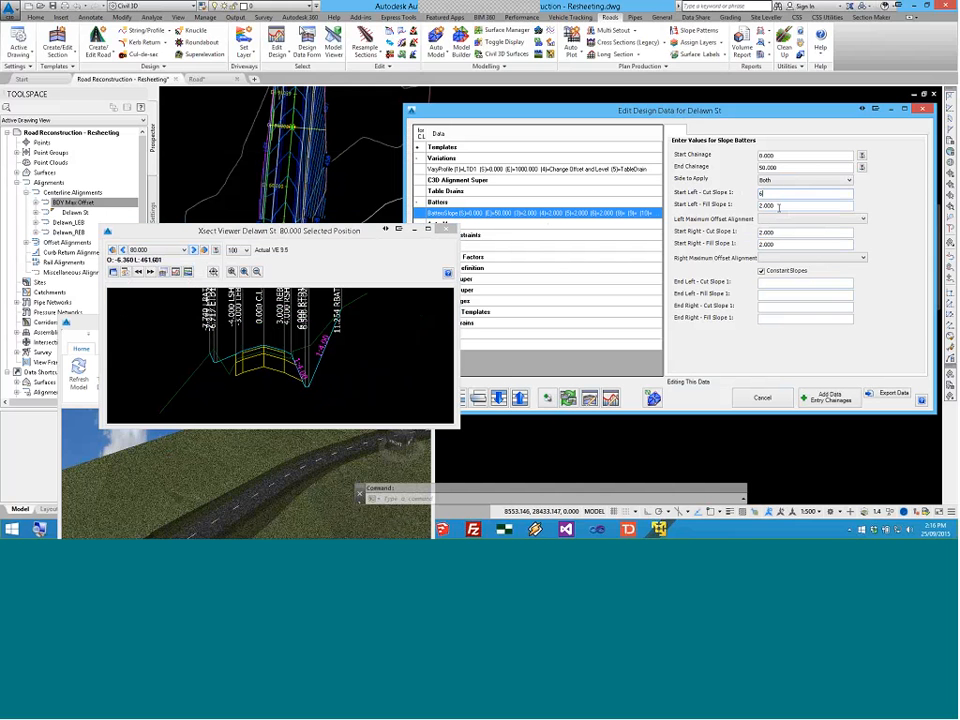
pyautogui.moveTo(782, 207); pyautogui.dragTo(718, 207)
pyautogui.write('6')
pyautogui.moveTo(778, 232); pyautogui.dragTo(746, 244)
pyautogui.write('6')
pyautogui.moveTo(778, 244); pyautogui.dragTo(714, 244)
pyautogui.write('6')
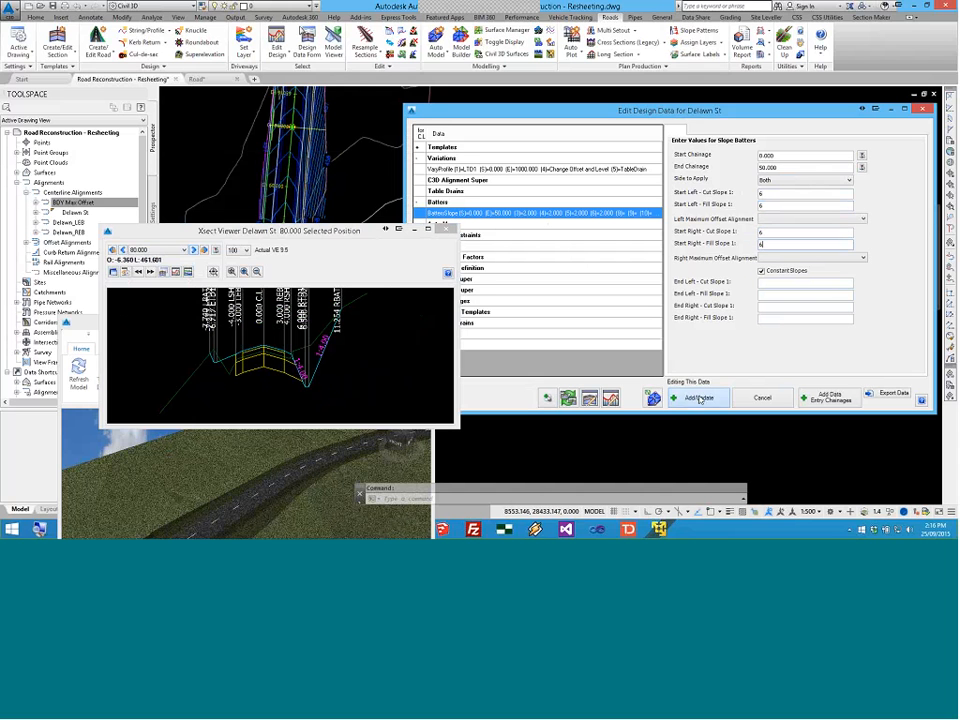
pyautogui.click(693, 397)
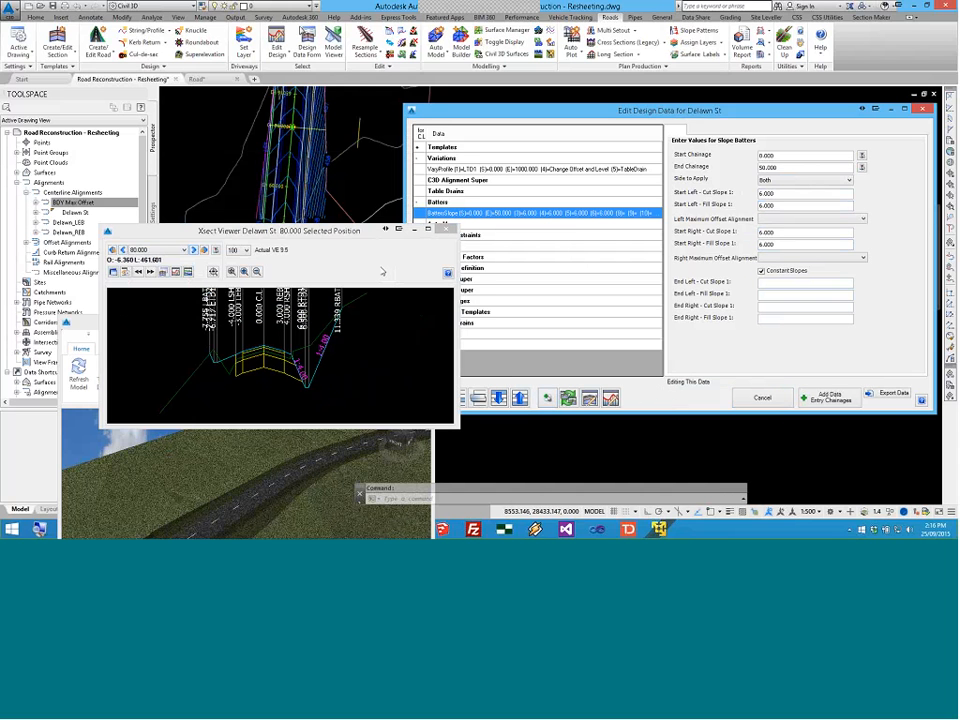
# Step: Rearrange the Model Viewer and cross section viewer, and examine the flattened batters at the road's start in 3D
pyautogui.moveTo(90, 322); pyautogui.dragTo(98, 212)
pyautogui.moveTo(199, 237); pyautogui.dragTo(619, 352)
pyautogui.moveTo(260, 214); pyautogui.dragTo(249, 187)
pyautogui.scroll(-4, 231, 358)
pyautogui.scroll(3, 231, 372)
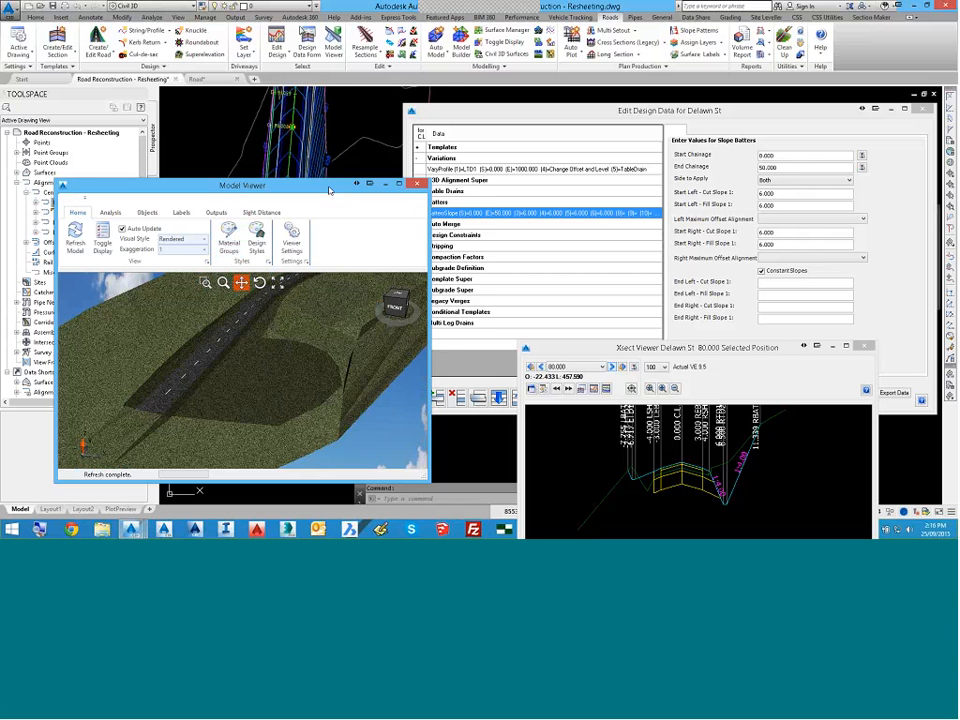
# Step: Move the Model Viewer clear of the plan drawing and examine the batter extents at the road's start
pyautogui.moveTo(220, 185); pyautogui.dragTo(173, 267)
pyautogui.scroll(-3, 298, 216)
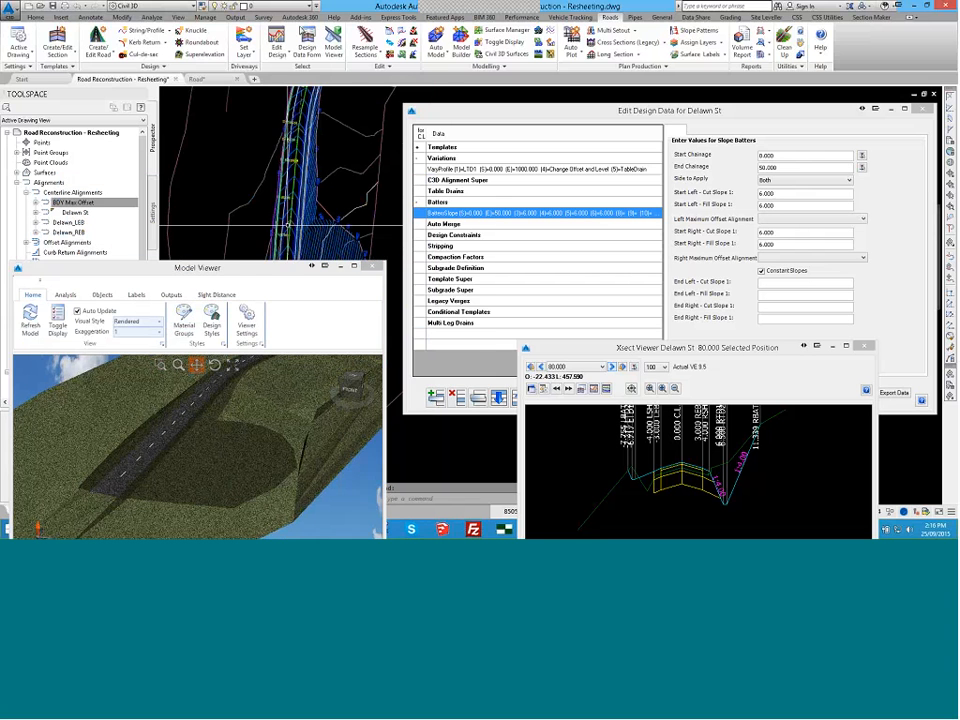
pyautogui.moveTo(302, 209); pyautogui.dragTo(306, 128, button='middle')
pyautogui.moveTo(303, 183); pyautogui.dragTo(284, 185, button='middle')
# Step: Set the slope batter entry's right maximum offset alignment to BDY MAX OFFSET and update the entry
pyautogui.click(498, 213)
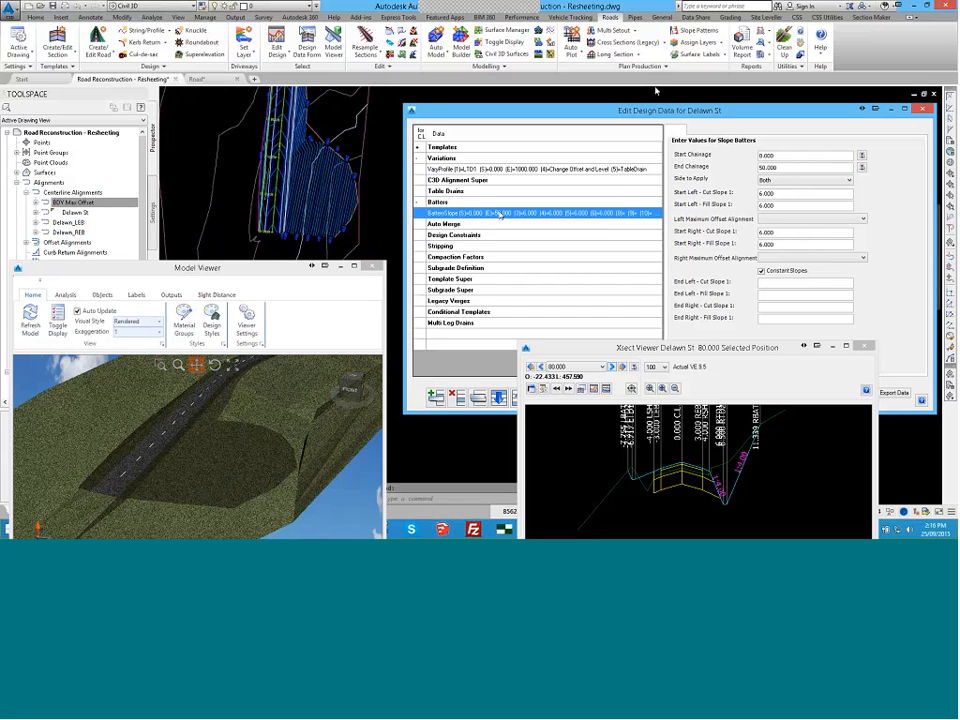
pyautogui.click(788, 260)
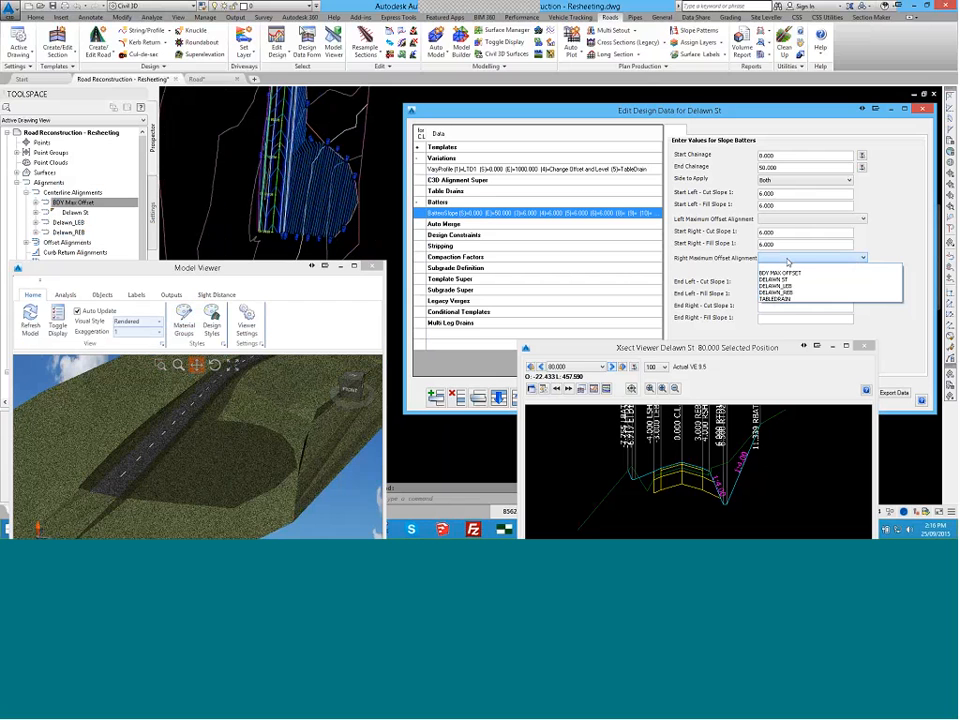
pyautogui.click(780, 272)
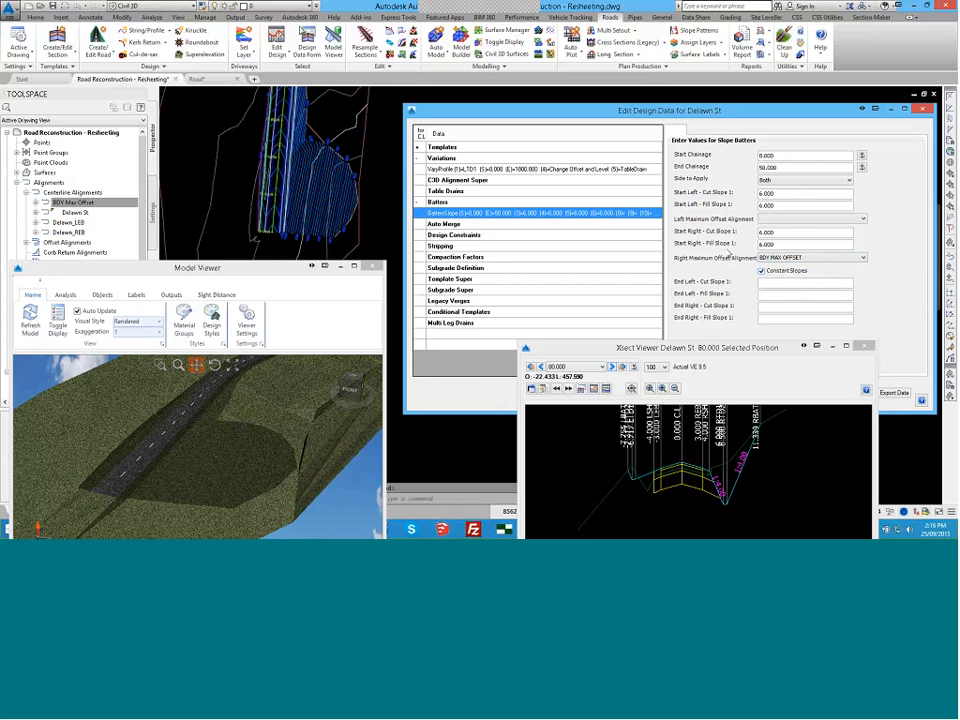
pyautogui.moveTo(717, 120); pyautogui.dragTo(717, 43)
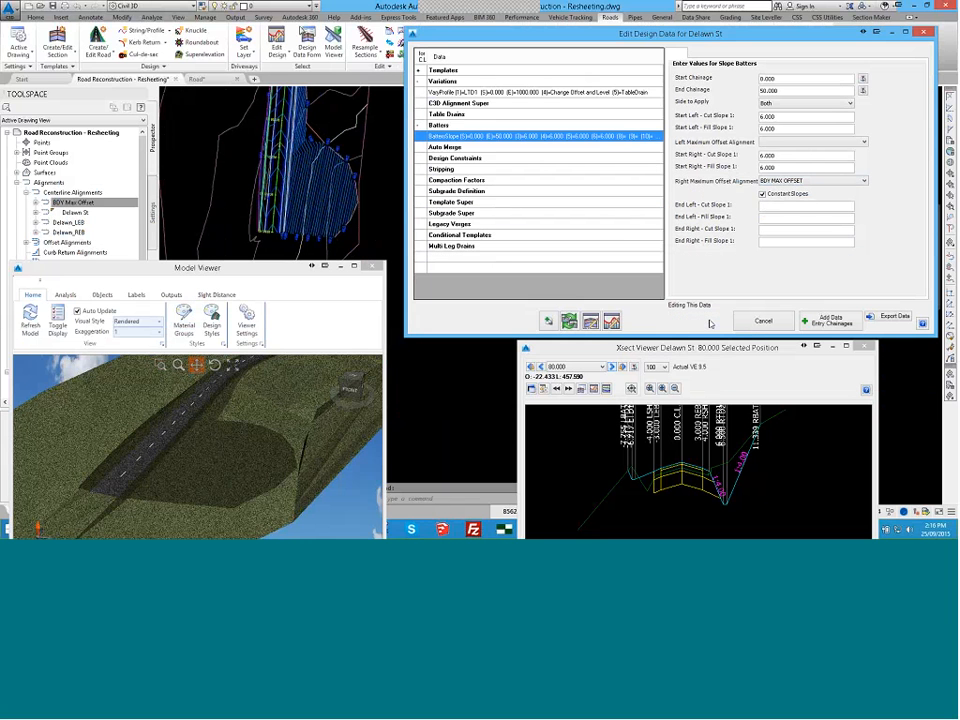
pyautogui.click(700, 320)
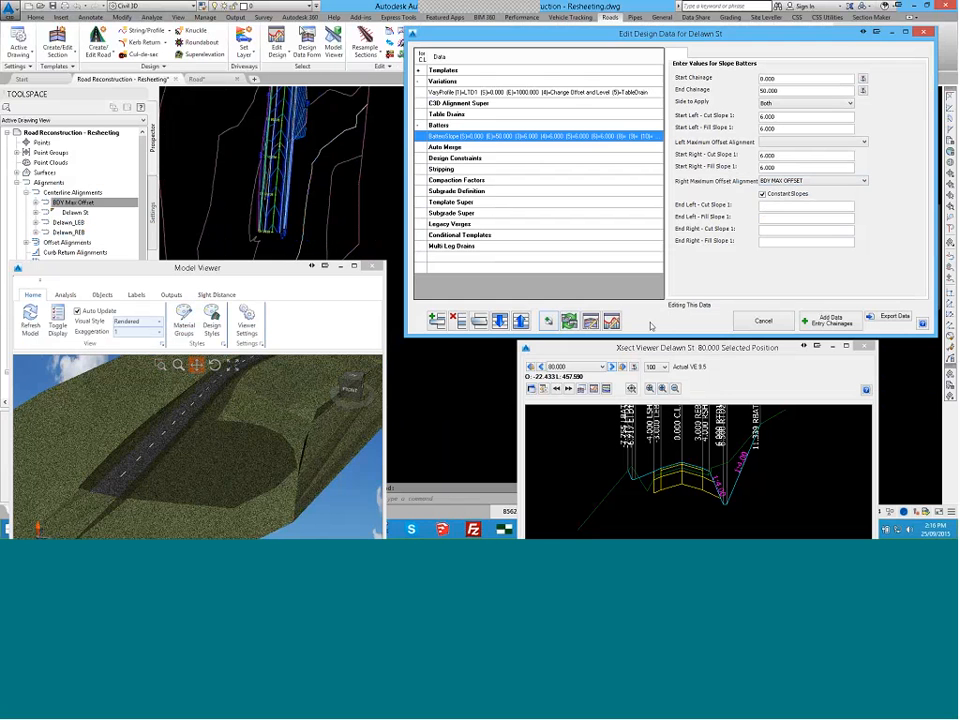
# Step: Examine the right-hand batters along the start of the road in the 3D model and in the plan drawing
pyautogui.click(165, 465)
pyautogui.scroll(3, 165, 465)
pyautogui.scroll(2, 154, 466)
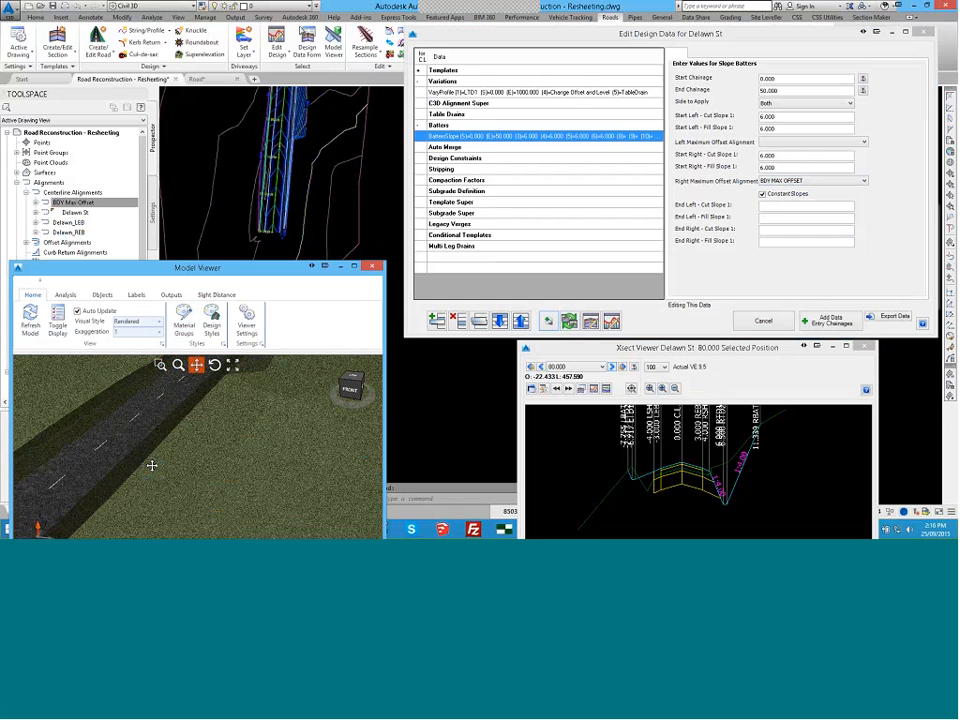
pyautogui.scroll(5, 277, 110)
pyautogui.scroll(2, 280, 150)
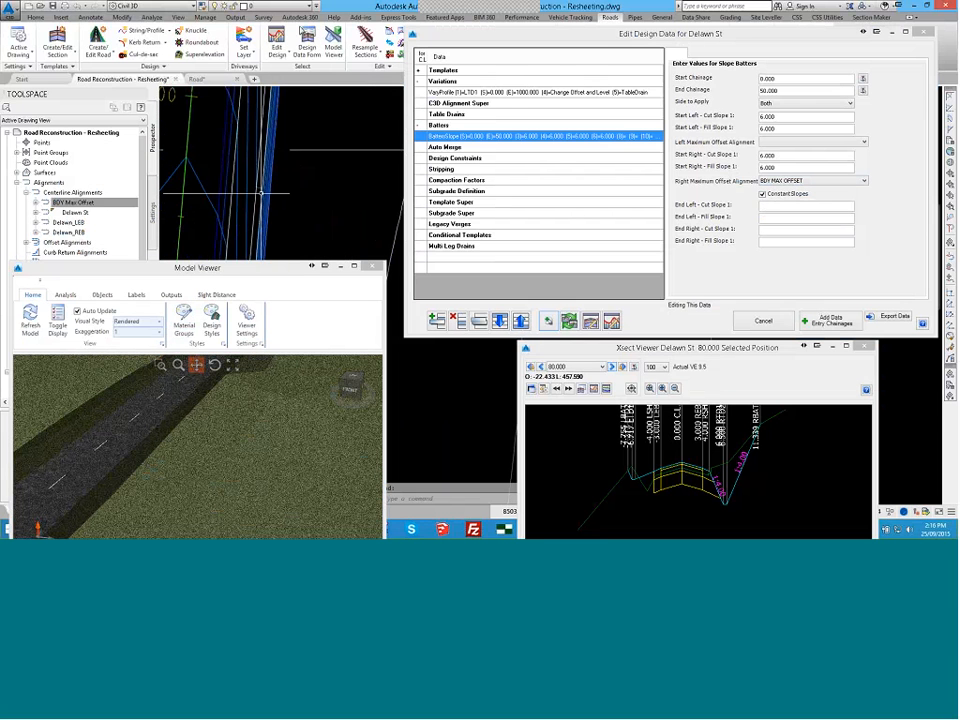
pyautogui.scroll(-3, 285, 135)
pyautogui.scroll(3, 287, 130)
pyautogui.scroll(-6, 287, 130)
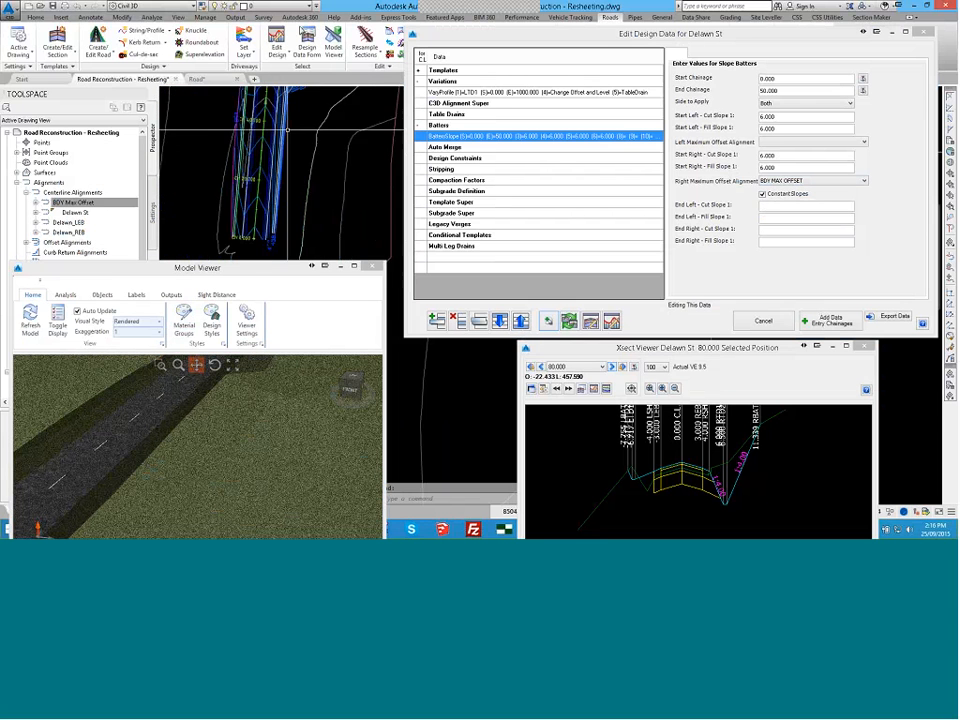
# Step: Select the BDY Max Offset alignment in the drawing and examine where it runs beside the road
pyautogui.rightClick(107, 203)
pyautogui.click(132, 300)
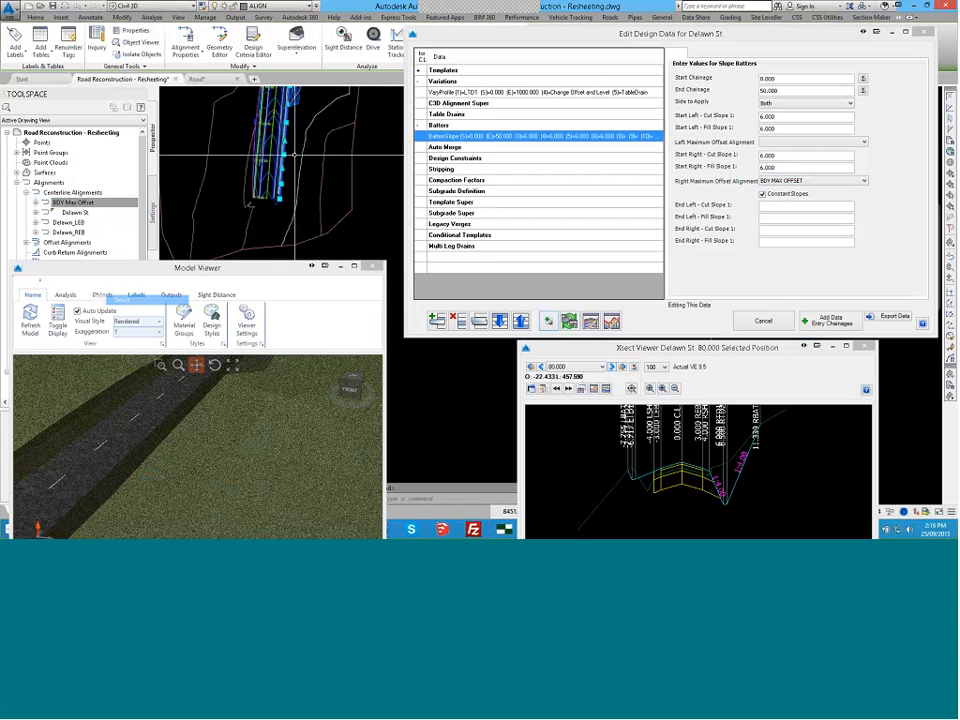
pyautogui.moveTo(288, 125); pyautogui.dragTo(290, 150, button='middle')
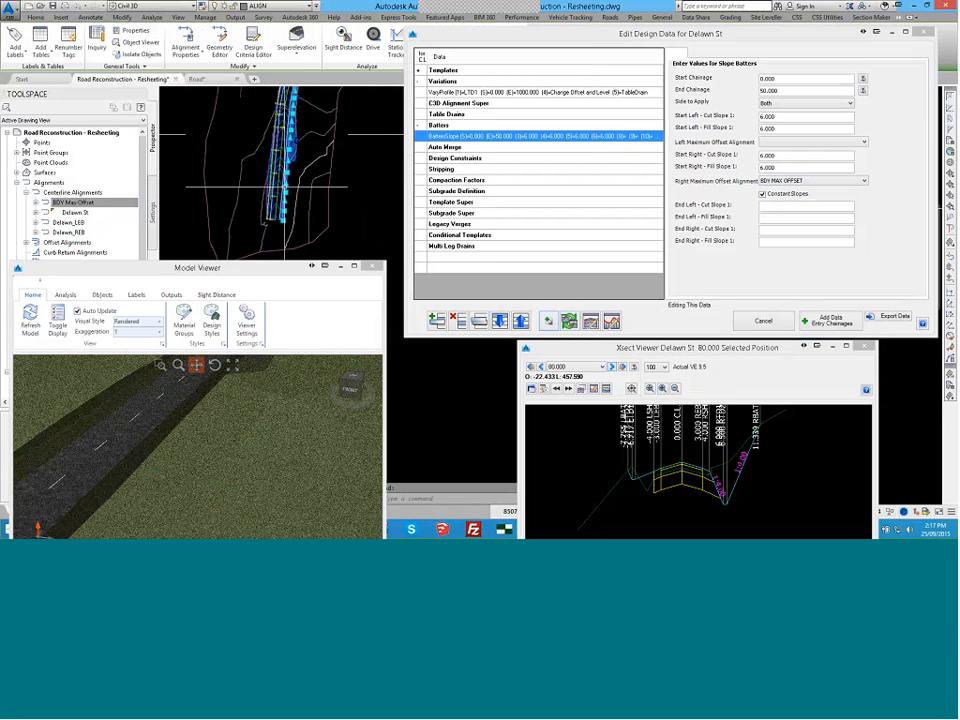
pyautogui.scroll(2, 295, 152)
pyautogui.moveTo(304, 155); pyautogui.dragTo(326, 94, button='middle')
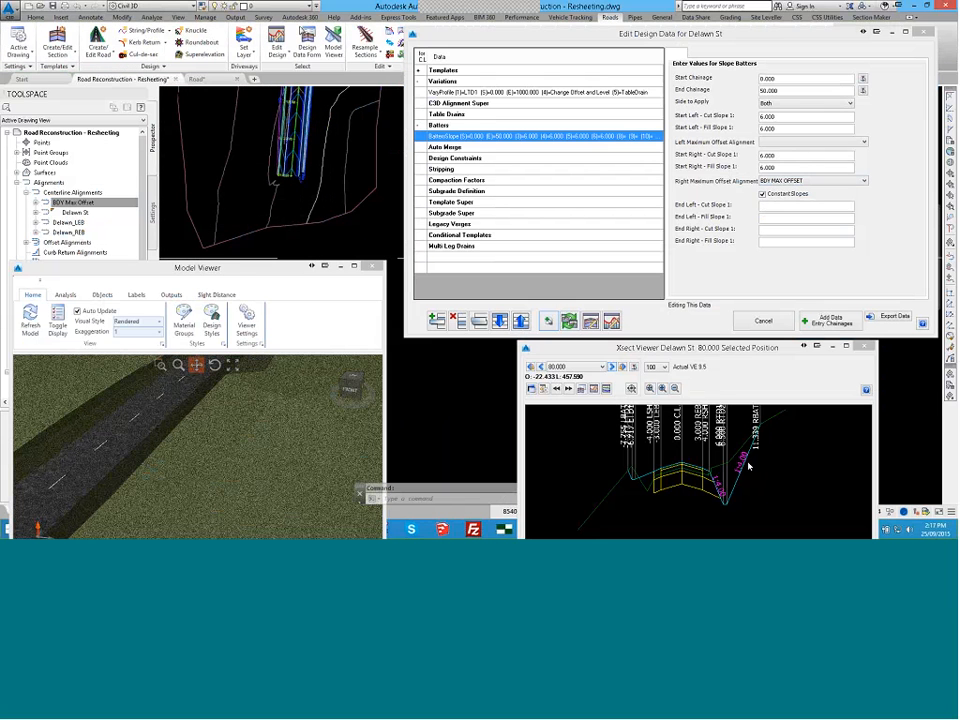
# Step: Step the cross section viewer back to chainage 40 and examine the right batter slope up close
pyautogui.click(539, 367)
pyautogui.click(541, 368)
pyautogui.click(541, 368)
pyautogui.click(541, 368)
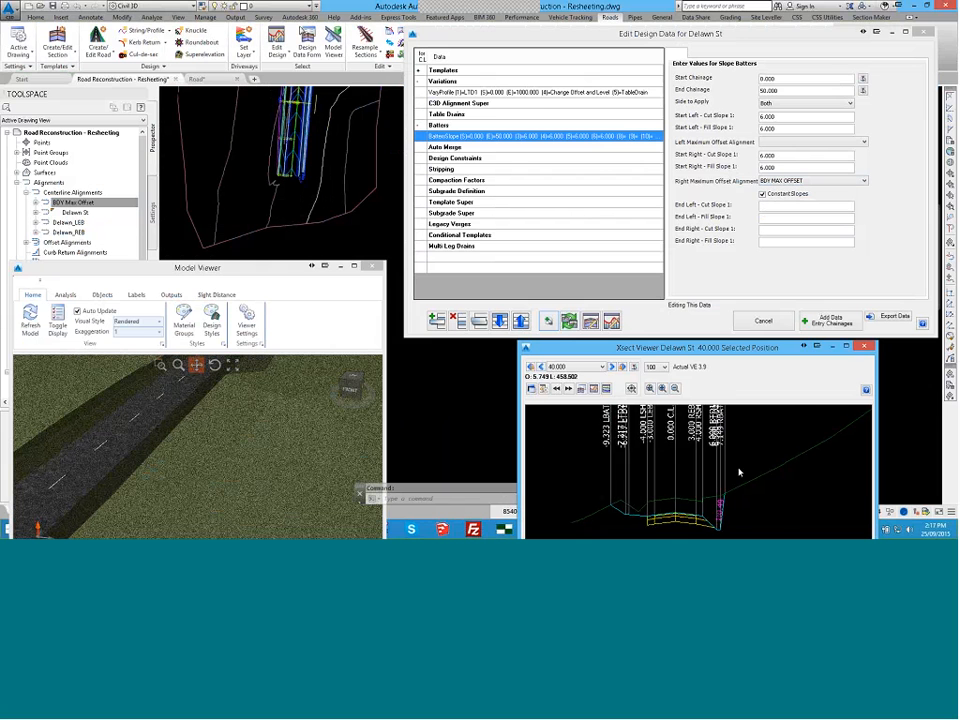
pyautogui.scroll(3, 735, 505)
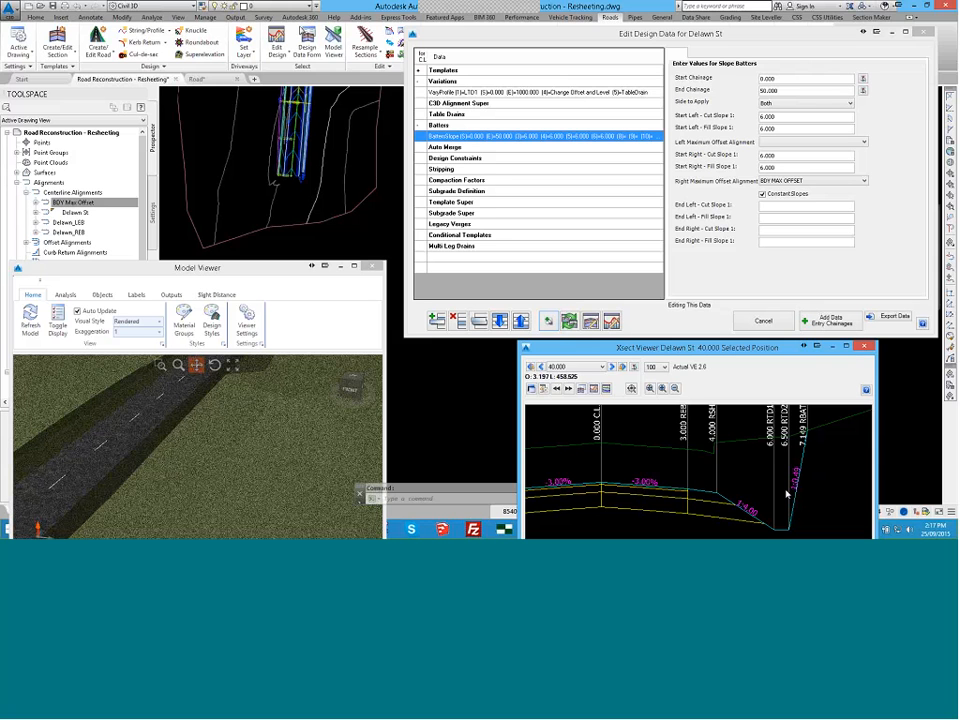
# Step: Delete the slope batter entry from the design data and check the road in plan
pyautogui.click(528, 139)
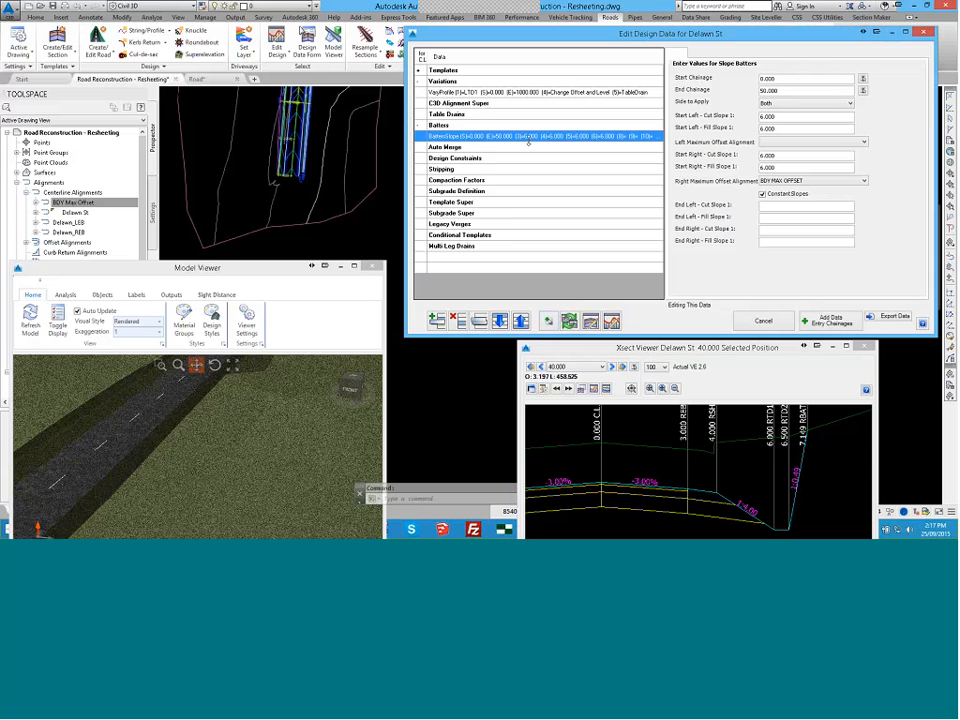
pyautogui.click(457, 320)
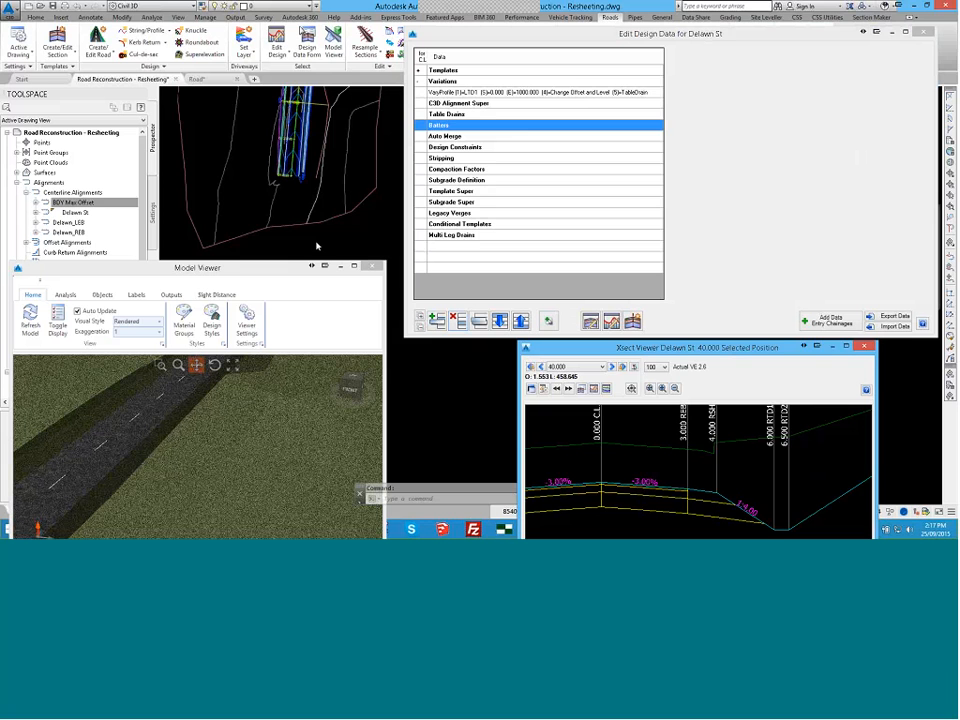
pyautogui.click(307, 163)
pyautogui.scroll(-4, 307, 163)
pyautogui.moveTo(307, 163); pyautogui.dragTo(281, 206, button='middle')
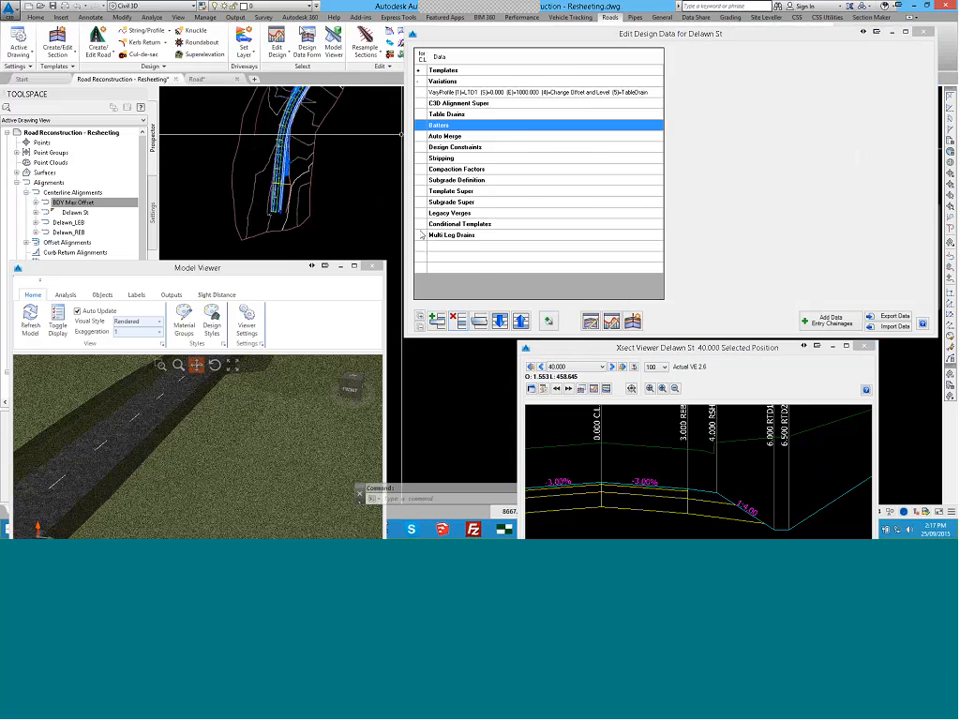
# Step: Start a Fixed Width from CL Batters entry running from chainage 0 to 10000
pyautogui.click(437, 321)
pyautogui.click(550, 148)
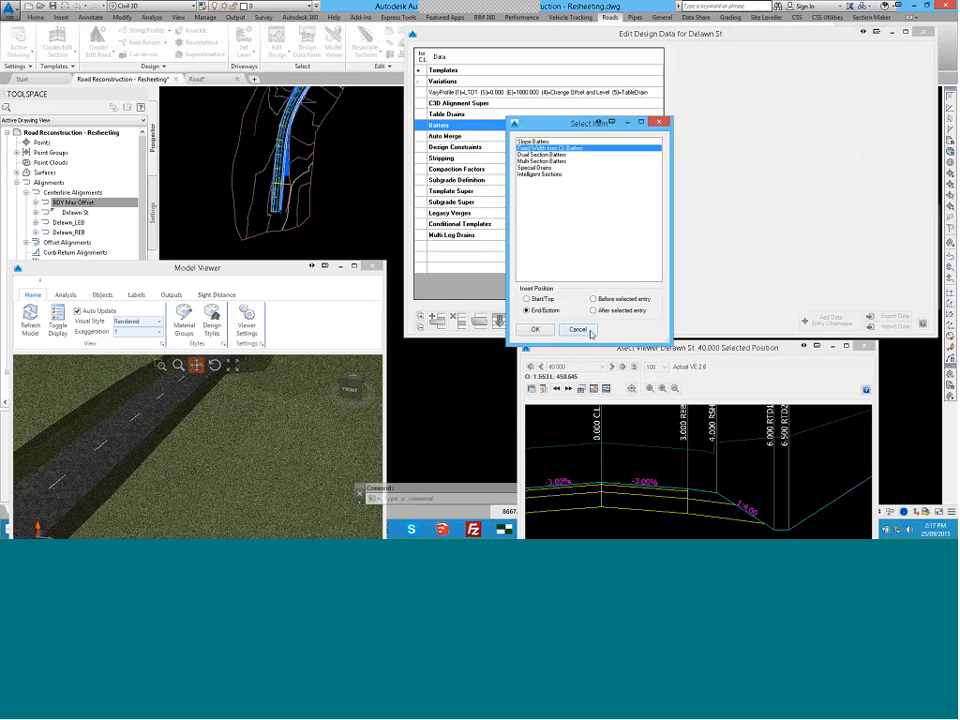
pyautogui.click(536, 330)
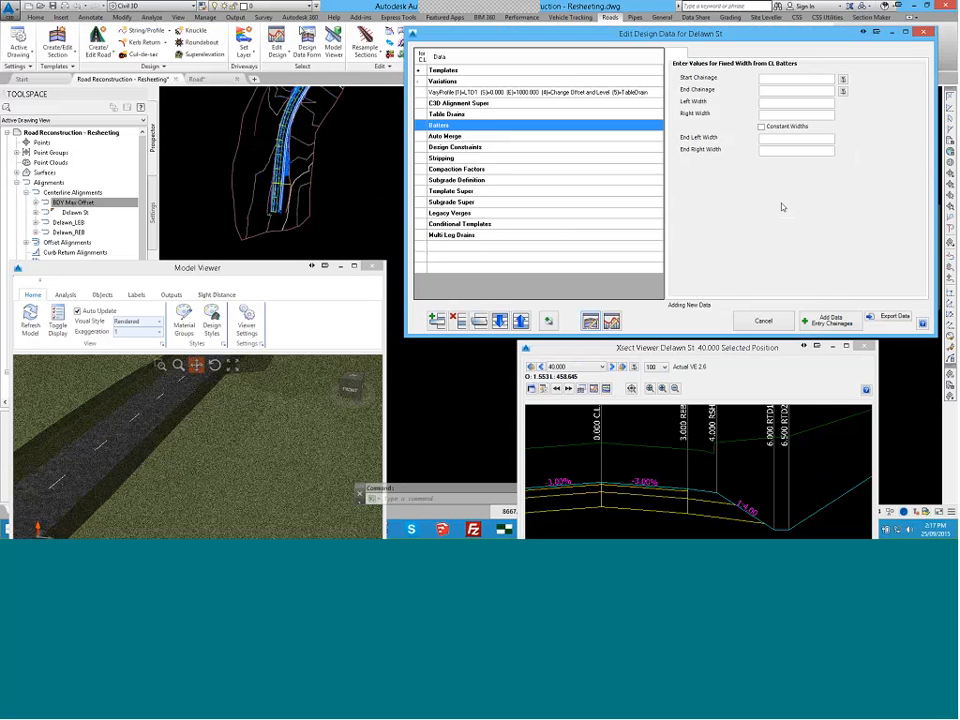
pyautogui.click(774, 79)
pyautogui.write('0')
pyautogui.click(777, 91)
pyautogui.write('100')
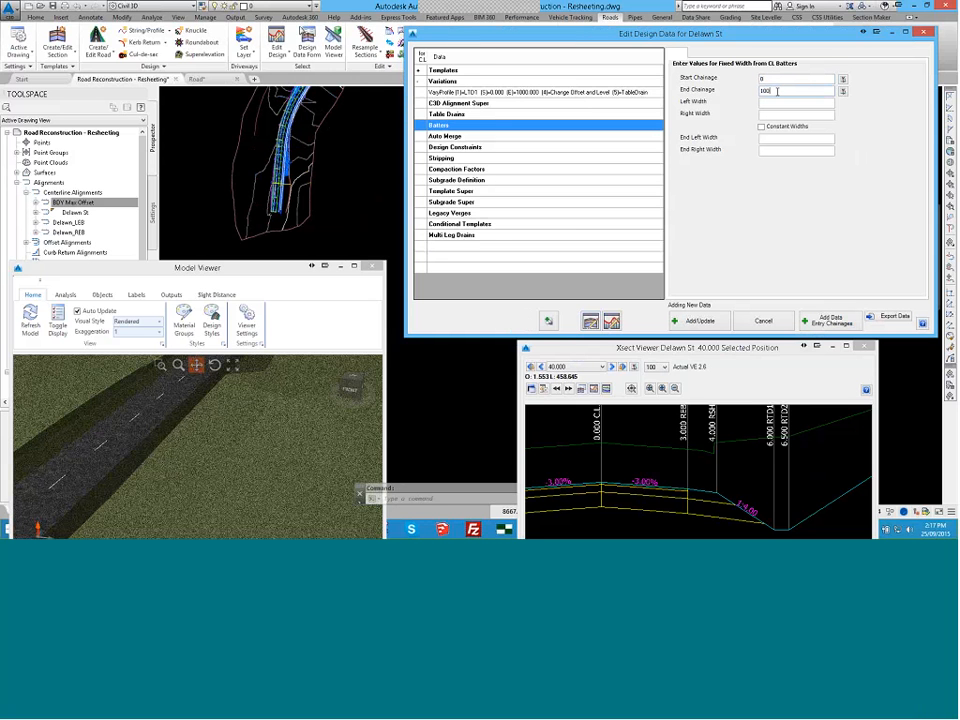
pyautogui.write('00')
# Step: Set the fixed width batter's right width to 10 with constant widths and add the entry
pyautogui.click(773, 114)
pyautogui.write('10')
pyautogui.click(761, 127)
pyautogui.click(763, 139)
pyautogui.click(700, 320)
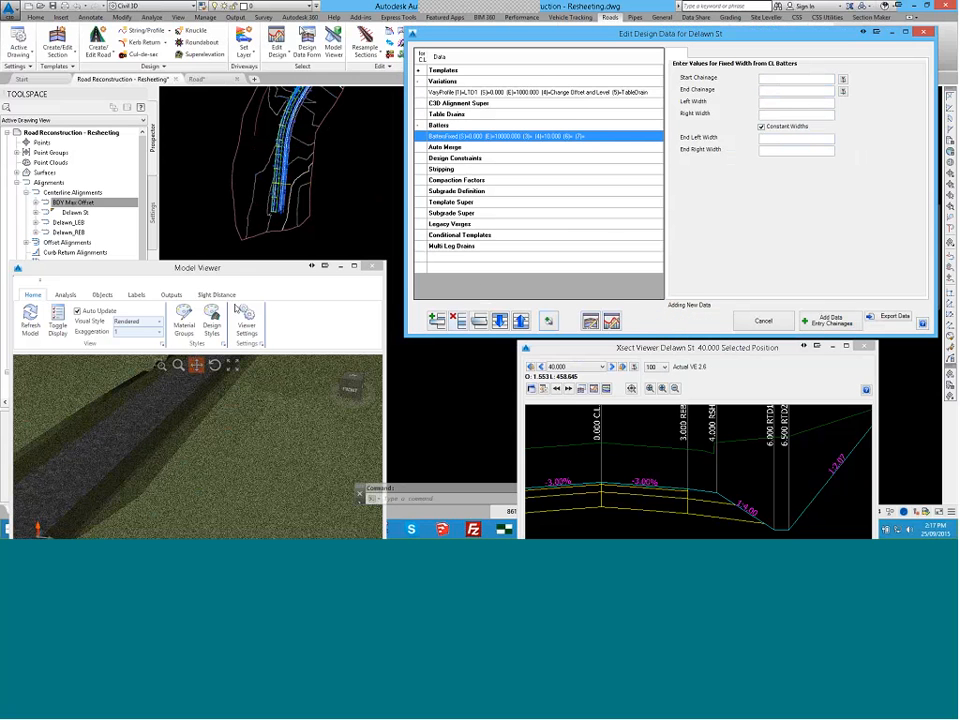
# Step: Examine the right batter's extent in the 3D model and in the cross section at chainage 40
pyautogui.scroll(-2, 206, 426)
pyautogui.scroll(-1, 767, 479)
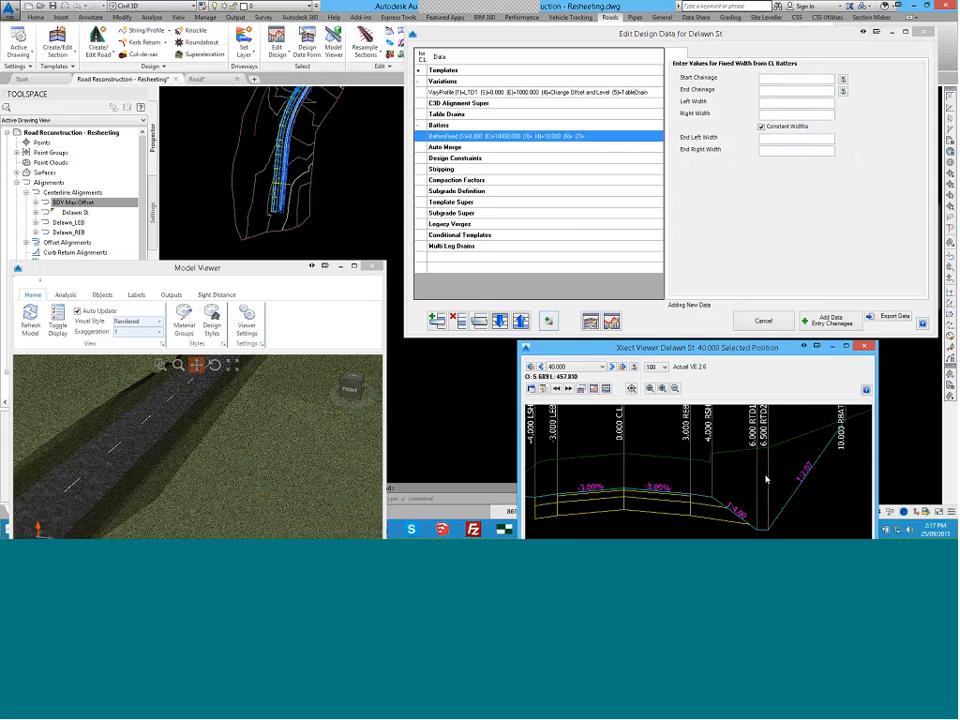
pyautogui.scroll(-1, 768, 450)
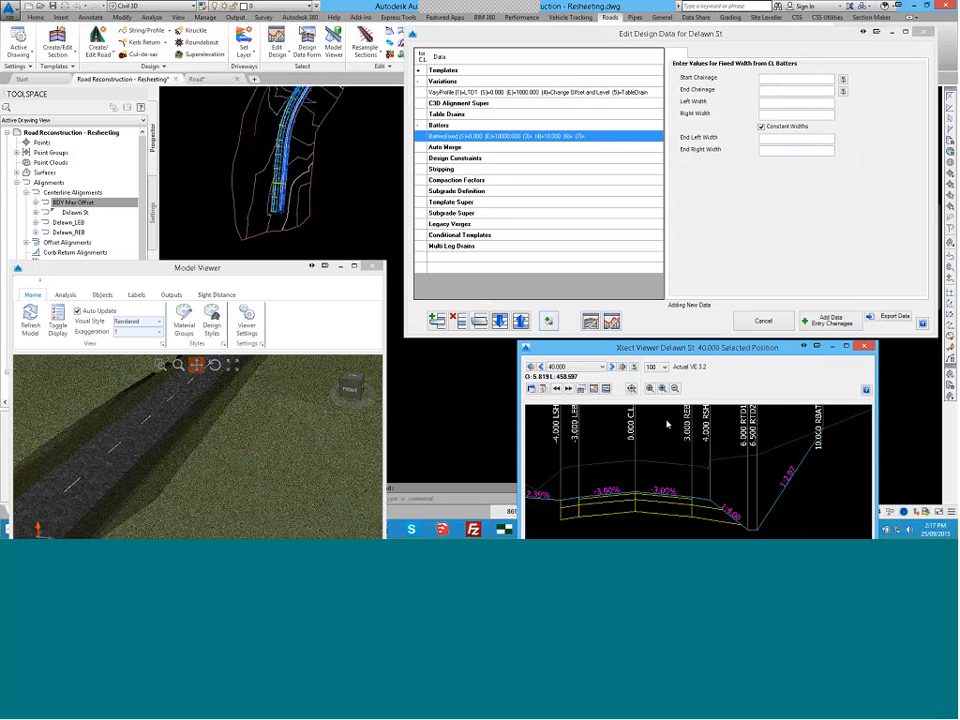
pyautogui.press('ctrl')
pyautogui.press('ctrl')
# Step: Replace the fixed width batter entry with a Dual Section Batters entry running from chainage 0 to 10000
pyautogui.click(696, 164)
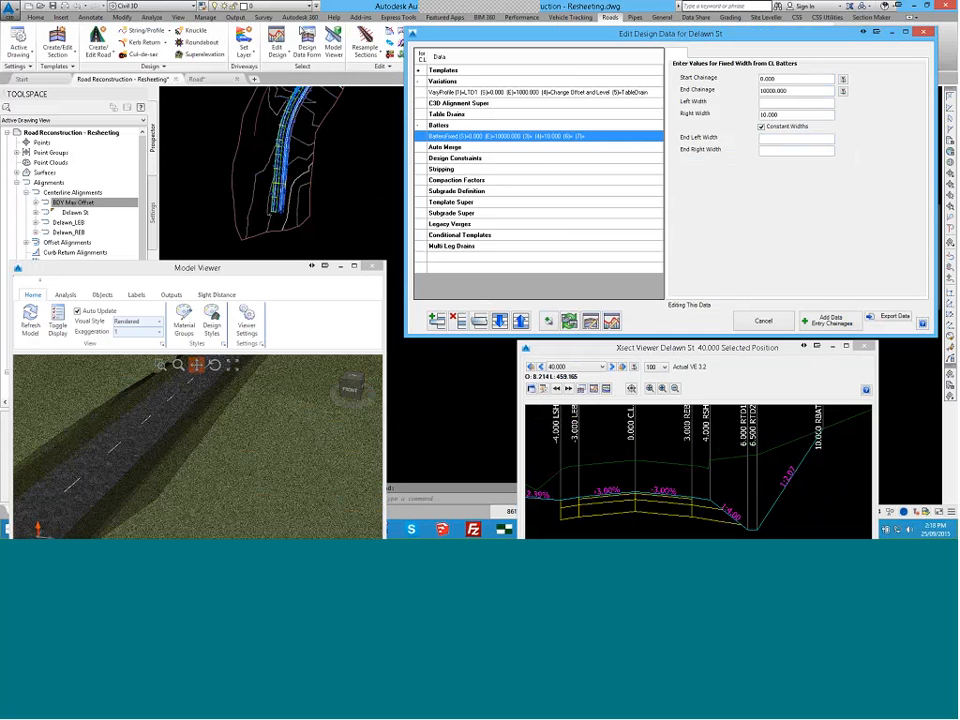
pyautogui.click(458, 321)
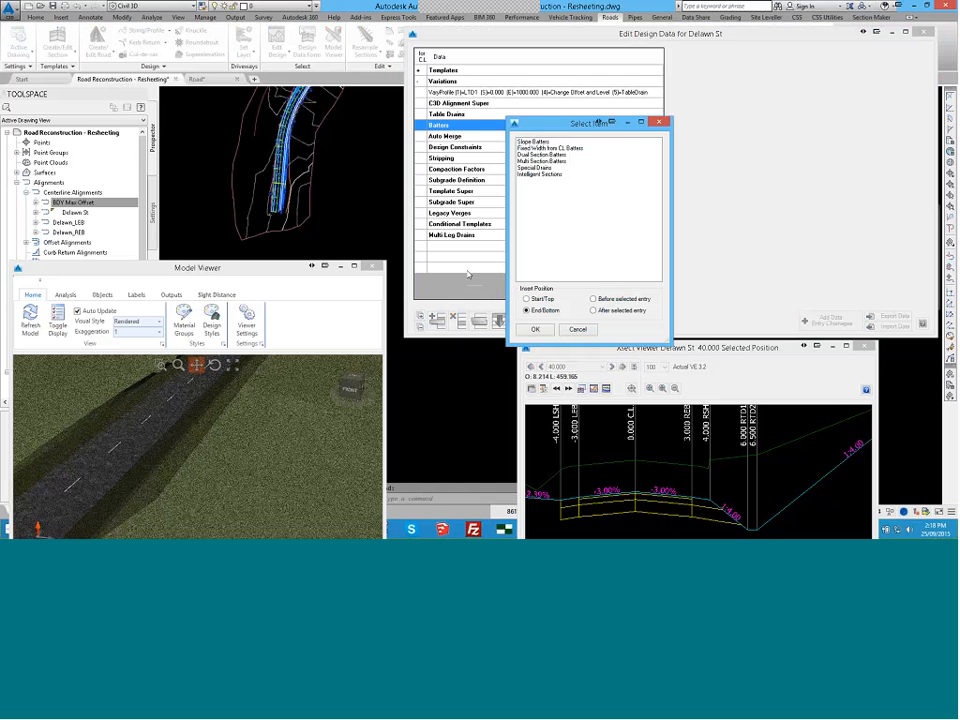
pyautogui.click(542, 155)
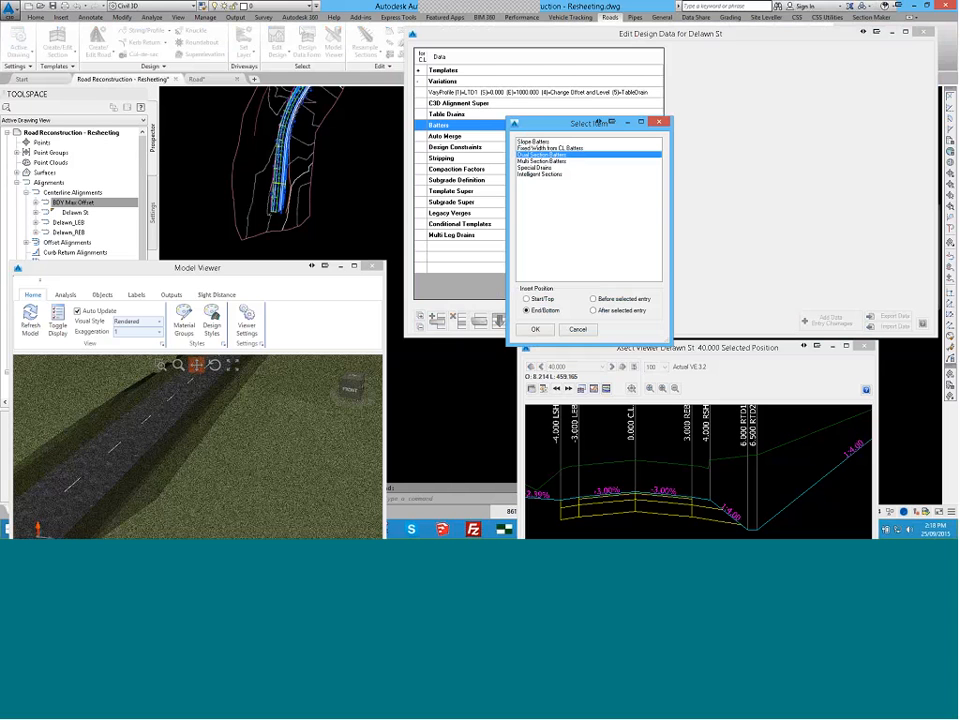
pyautogui.click(535, 329)
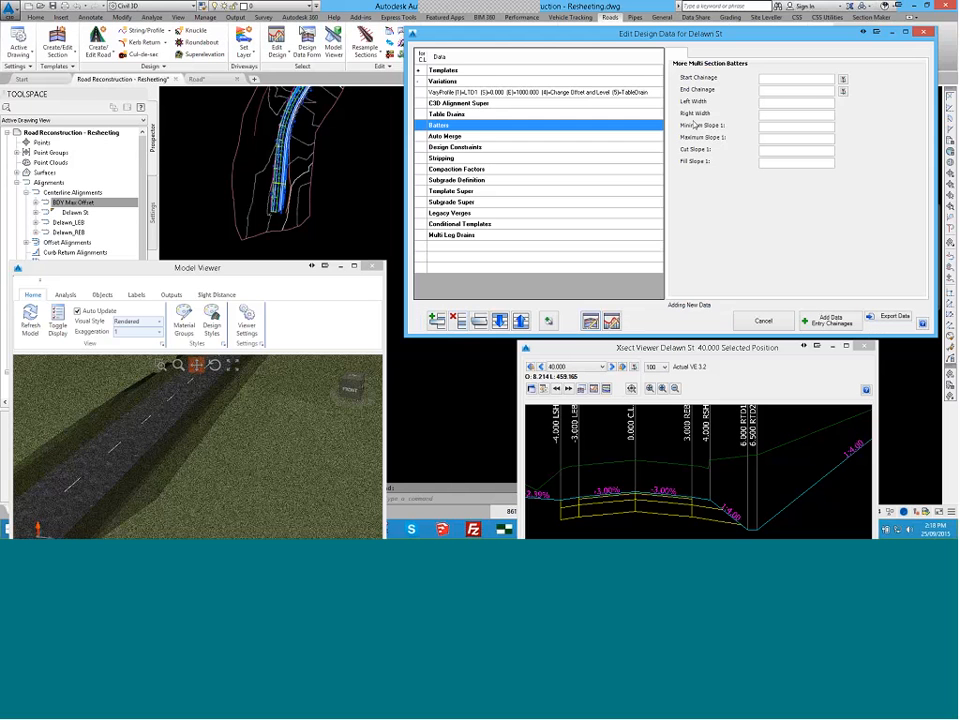
pyautogui.click(780, 90)
pyautogui.write('10000')
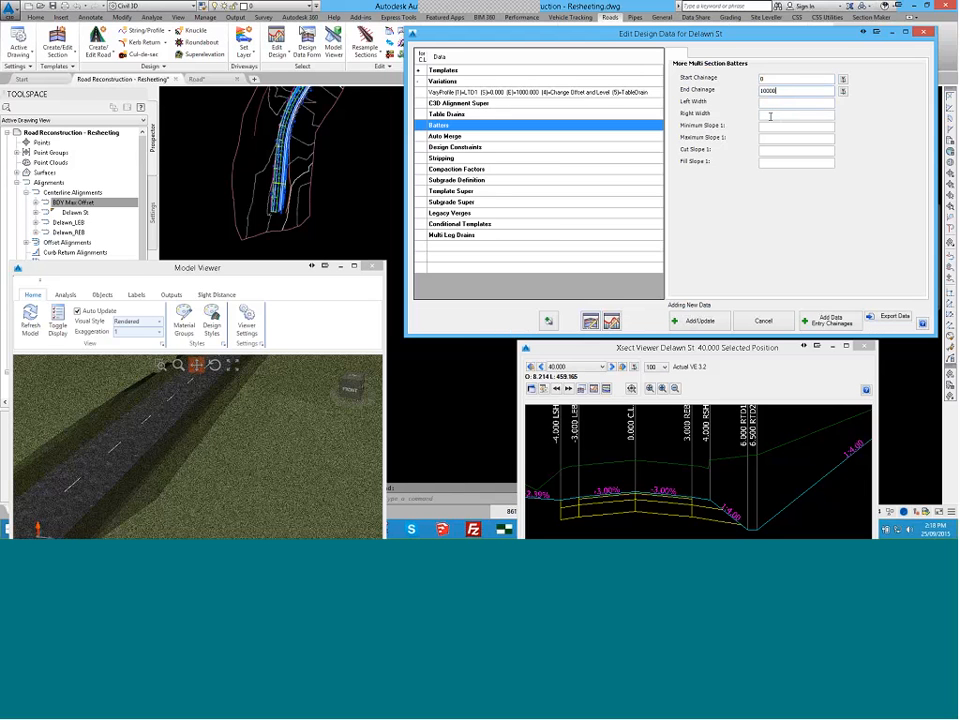
# Step: Set the dual section batter's right width to 10, minimum slope 10, maximum slope 1, cut and fill slopes 2, and add the entry
pyautogui.click(770, 115)
pyautogui.write('10')
pyautogui.click(781, 127)
pyautogui.write('10')
pyautogui.click(776, 139)
pyautogui.write('1')
pyautogui.click(777, 150)
pyautogui.write('2')
pyautogui.click(772, 162)
pyautogui.write('2')
pyautogui.click(728, 321)
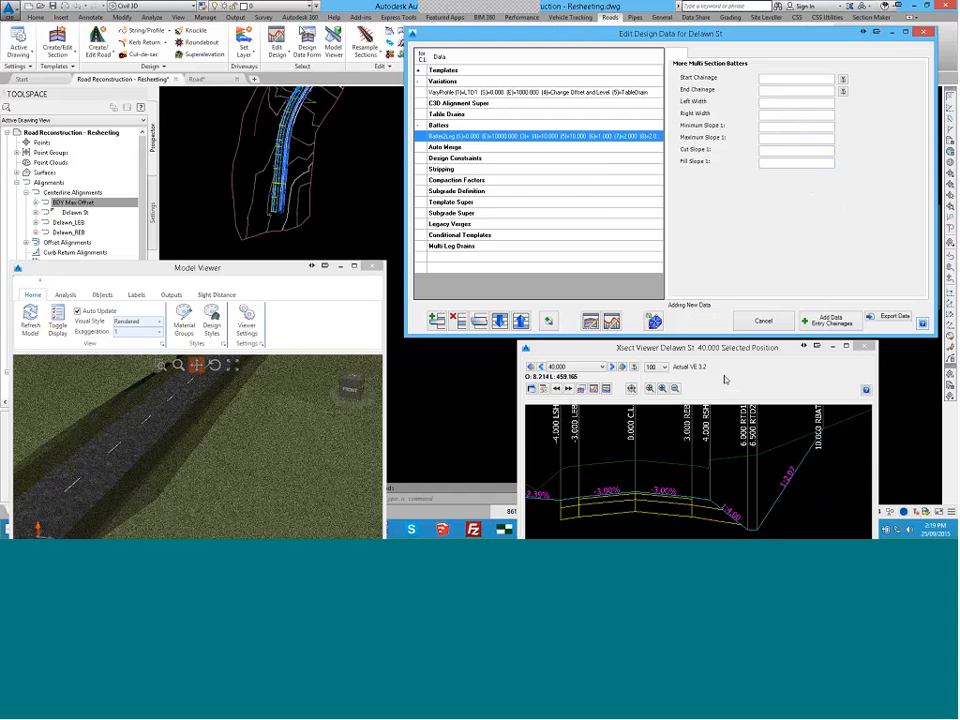
# Step: Reposition the cross section viewer and compare the dual section batter's values with the sections at chainages 40 and 30
pyautogui.click(701, 353)
pyautogui.moveTo(701, 353); pyautogui.dragTo(704, 332)
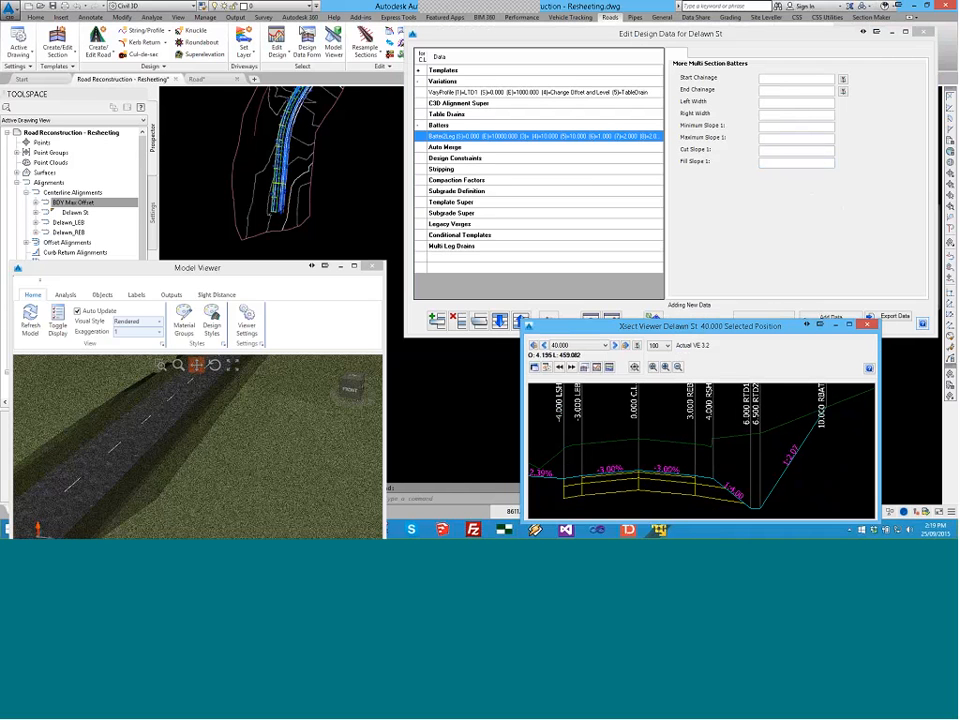
pyautogui.click(600, 136)
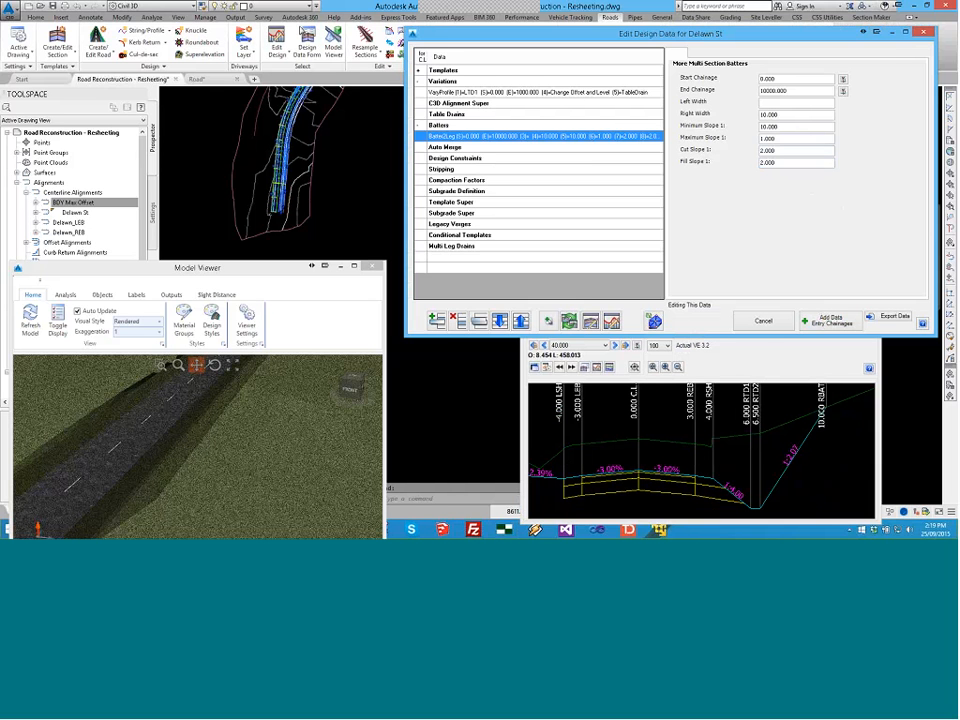
pyautogui.click(544, 345)
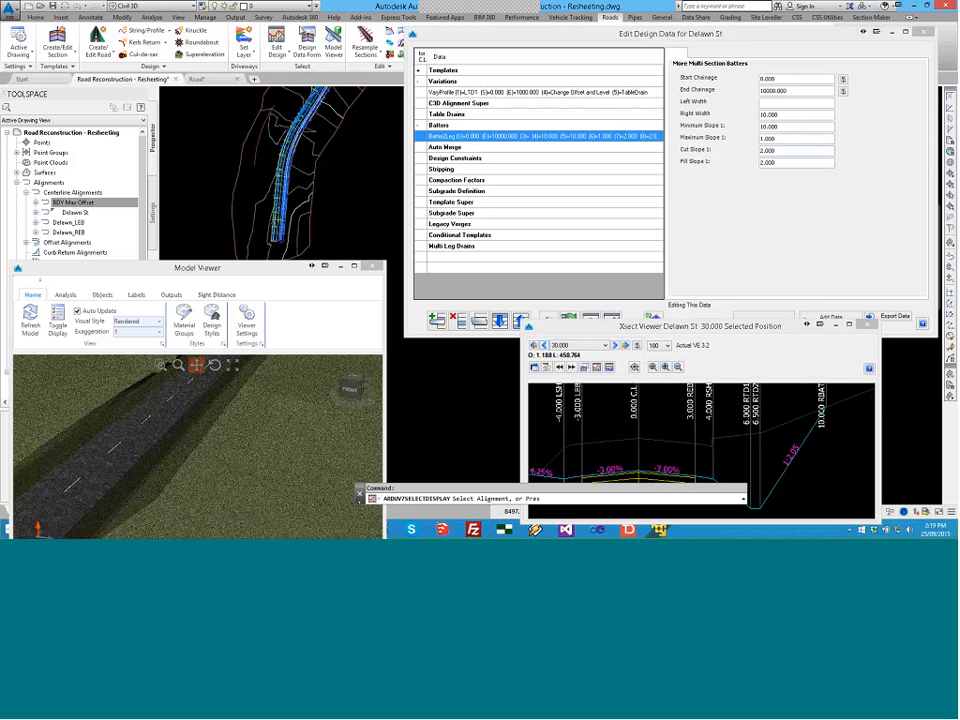
# Step: Edit Delawn St's vertical grading by shifting the second IP to about chainage 64, raised to a level of about 458, and accept it
pyautogui.rightClick(128, 438)
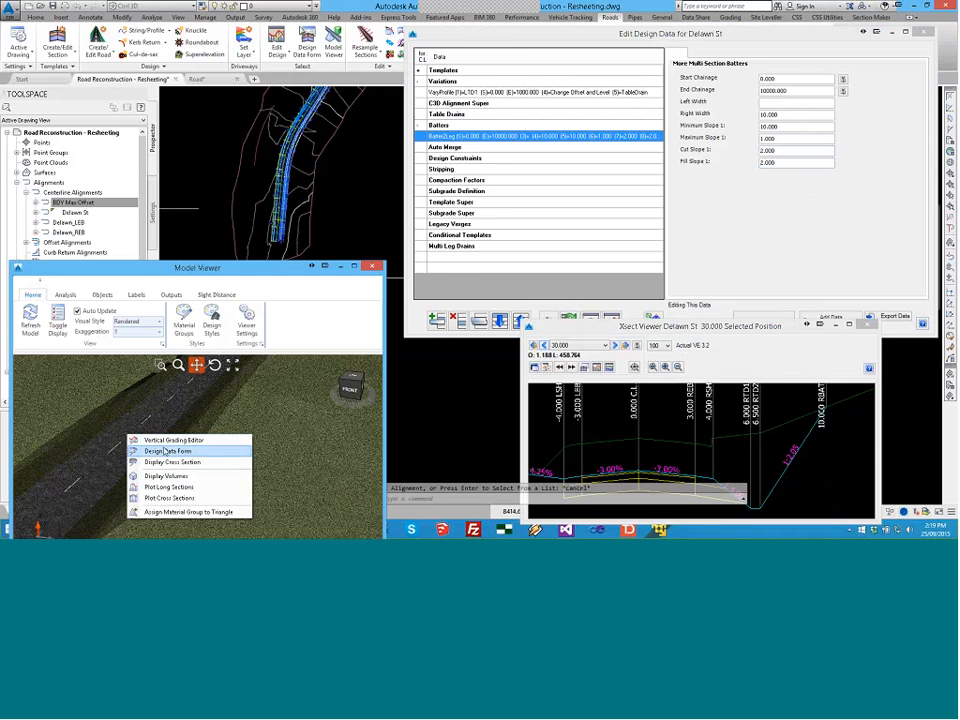
pyautogui.click(173, 440)
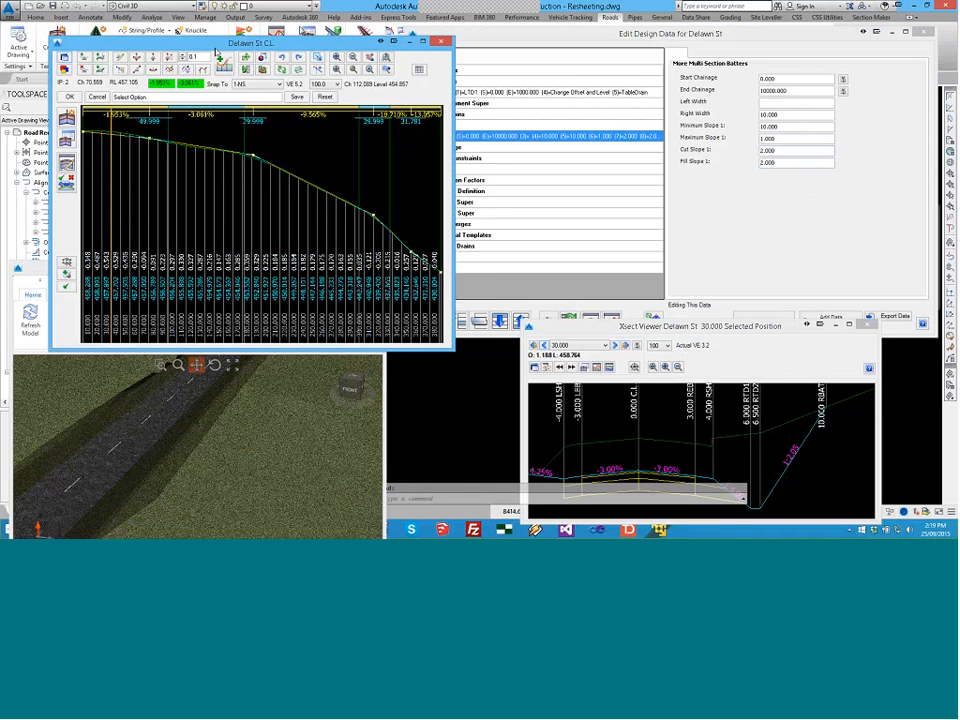
pyautogui.moveTo(163, 41); pyautogui.dragTo(188, 39)
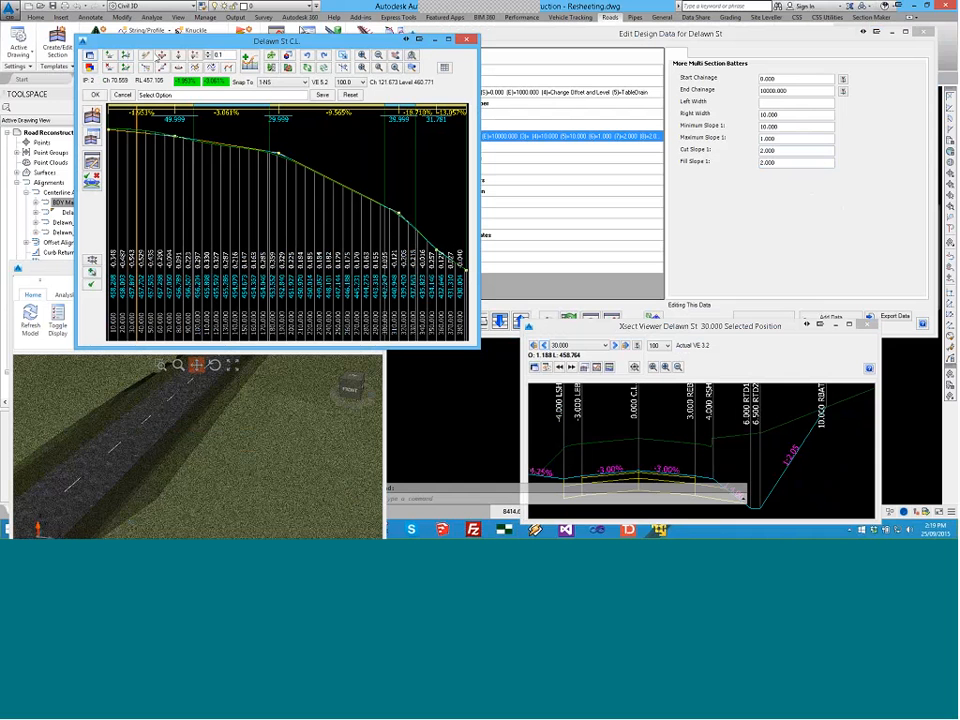
pyautogui.click(175, 139)
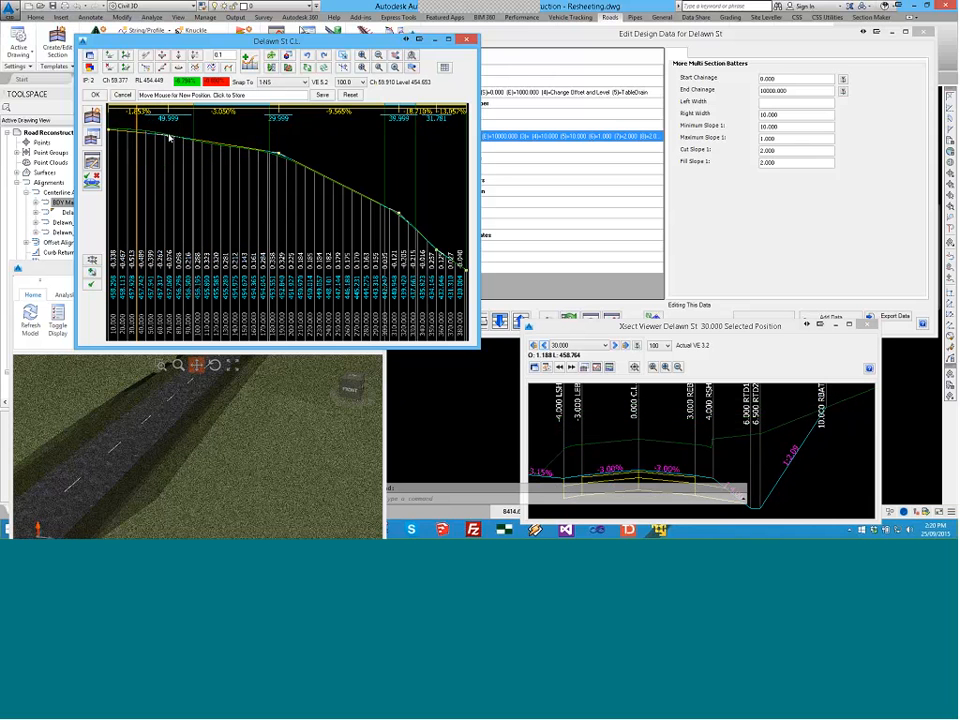
pyautogui.click(169, 138)
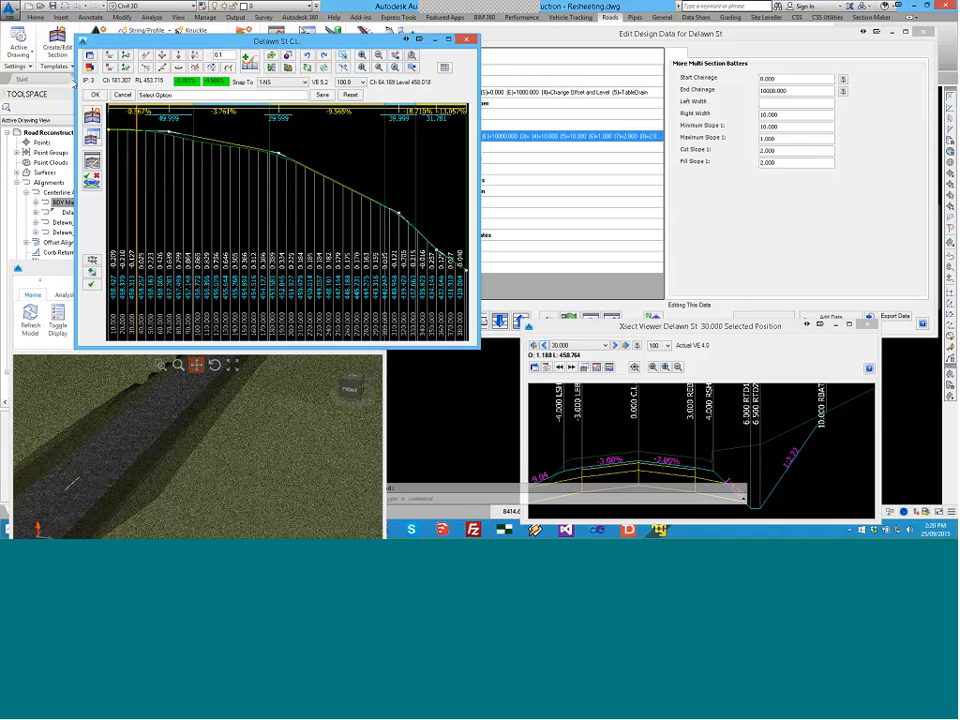
pyautogui.click(99, 97)
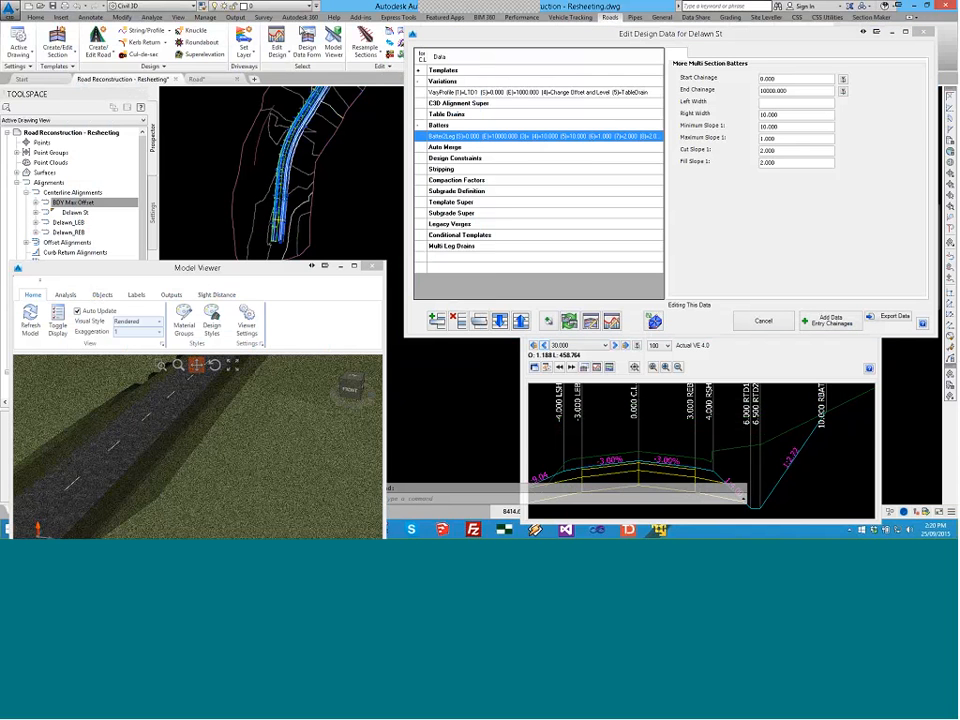
# Step: Delete the dual section batter entry from Delawn St's design data
pyautogui.click(474, 137)
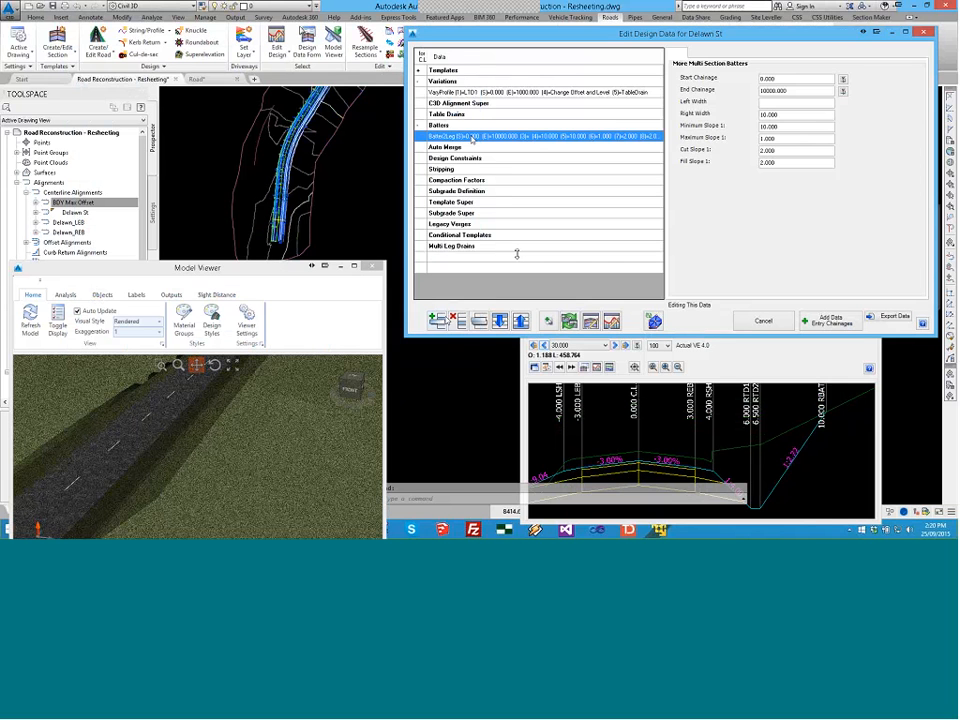
pyautogui.click(450, 320)
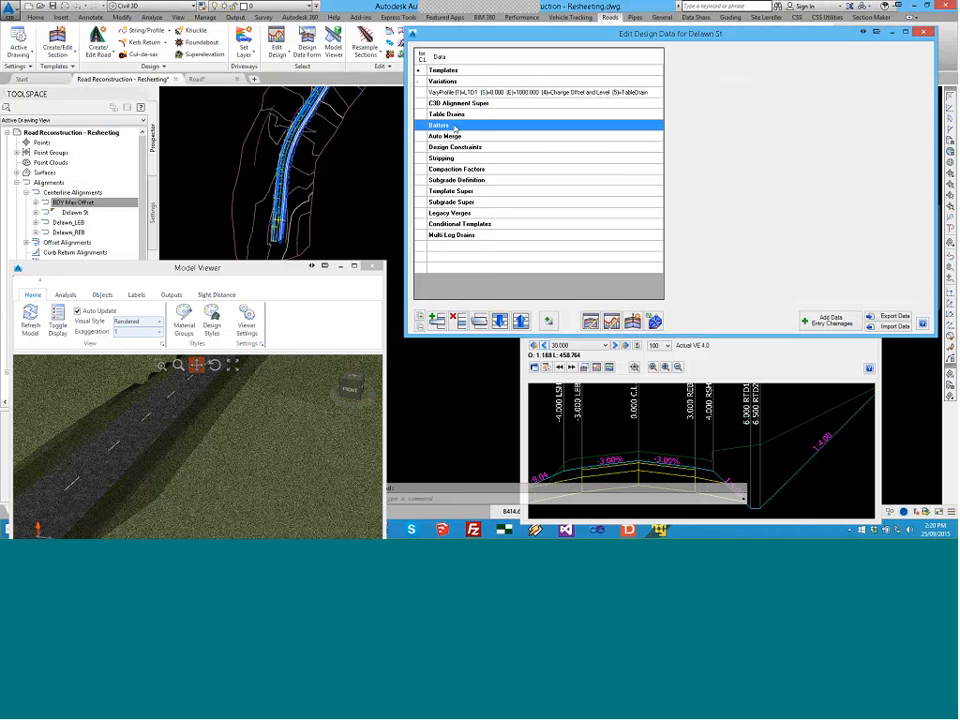
# Step: Try a Slope Batters entry from chainage 0 to 10000 with blank slopes, and remove it again
pyautogui.click(438, 321)
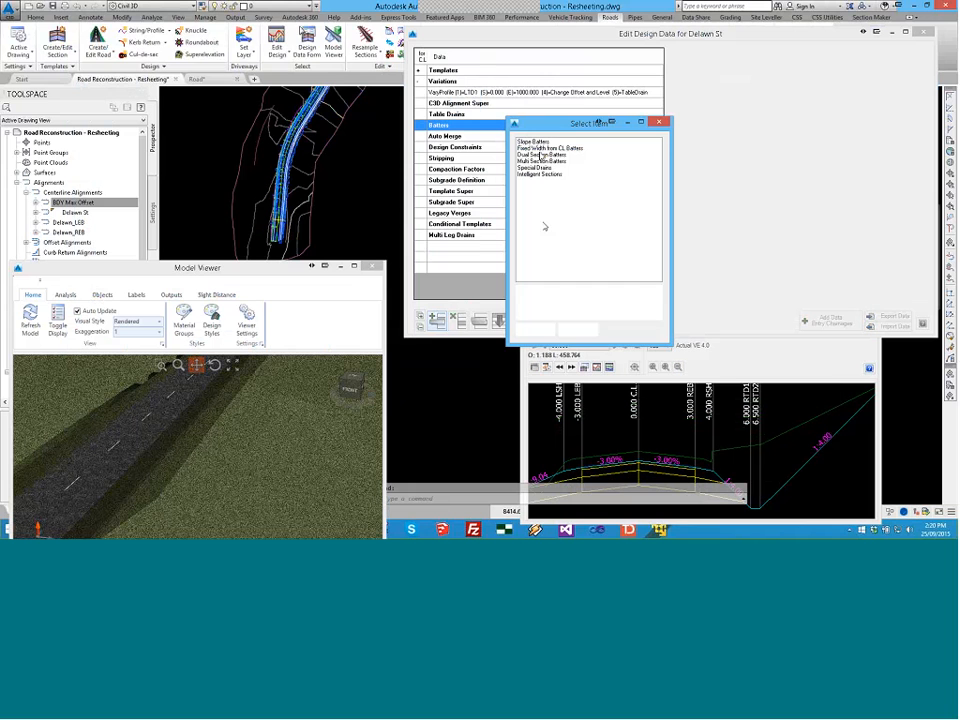
pyautogui.click(541, 141)
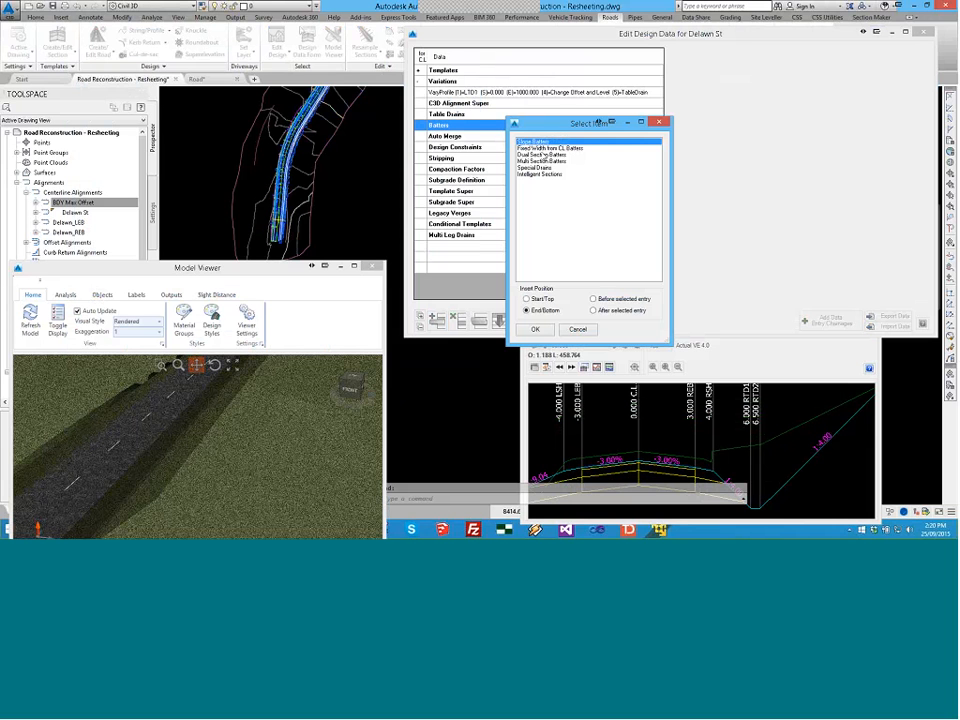
pyautogui.click(533, 331)
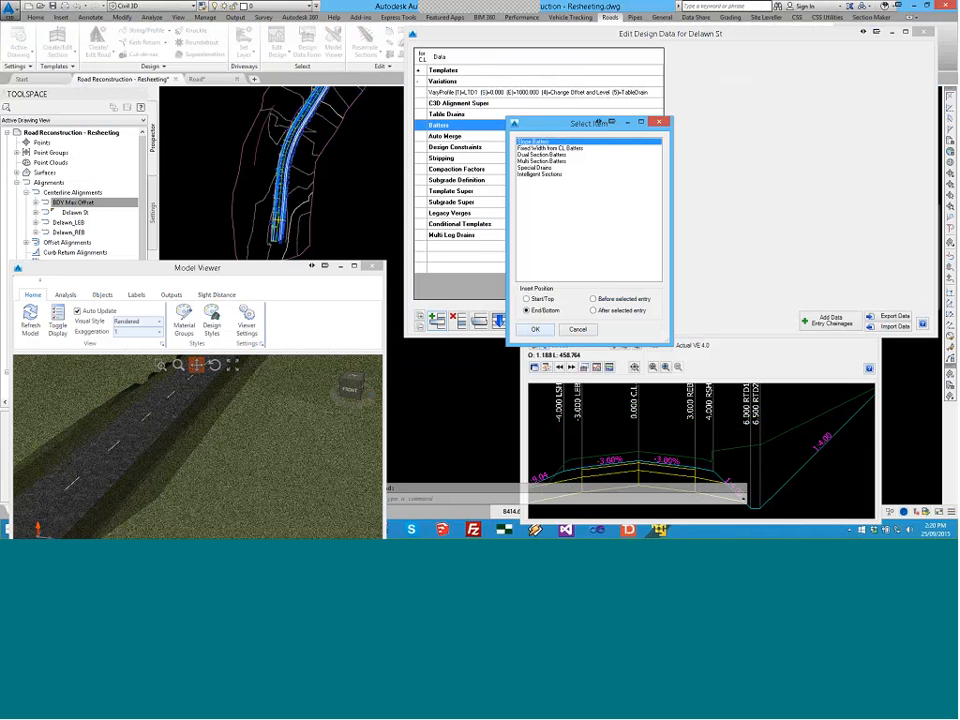
pyautogui.click(788, 82)
pyautogui.write('0')
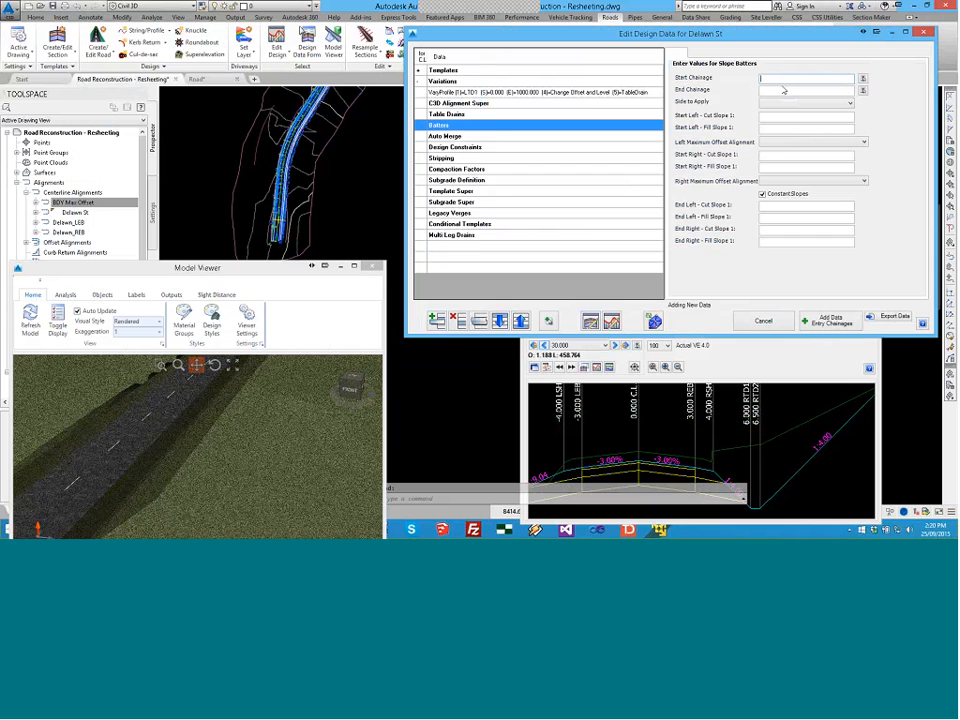
pyautogui.click(778, 91)
pyautogui.write('10000')
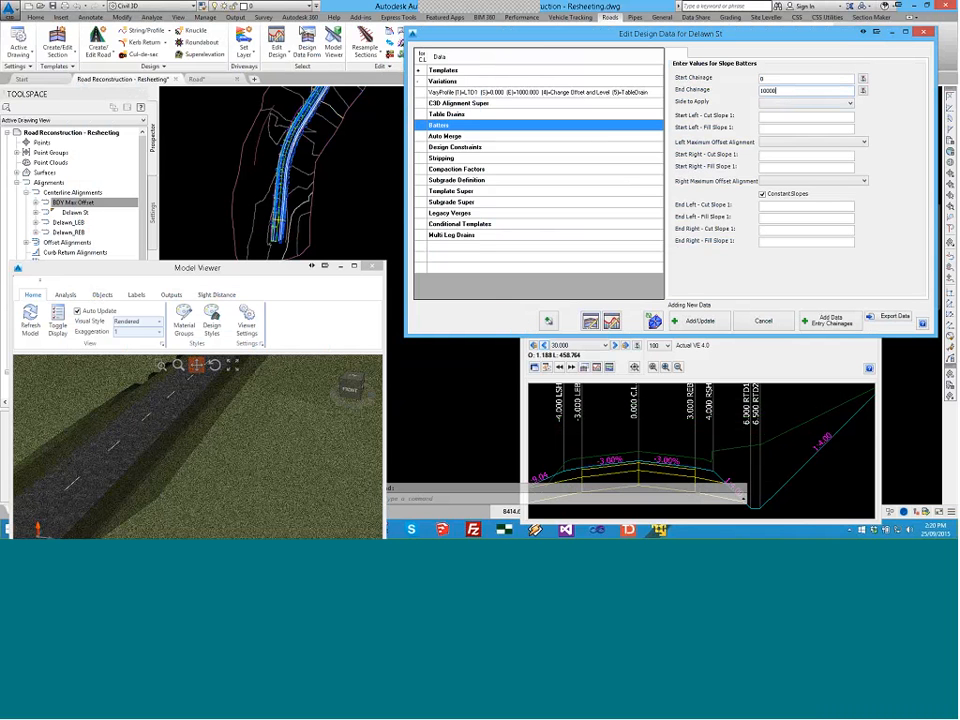
pyautogui.click(772, 103)
pyautogui.click(768, 113)
pyautogui.click(692, 321)
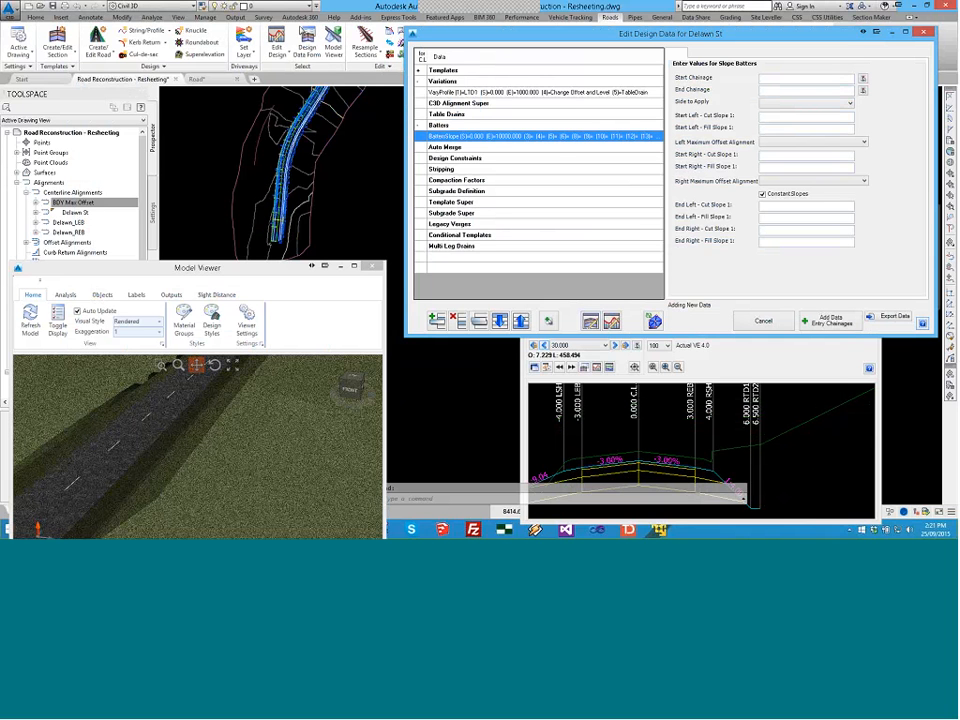
pyautogui.click(556, 139)
pyautogui.click(455, 320)
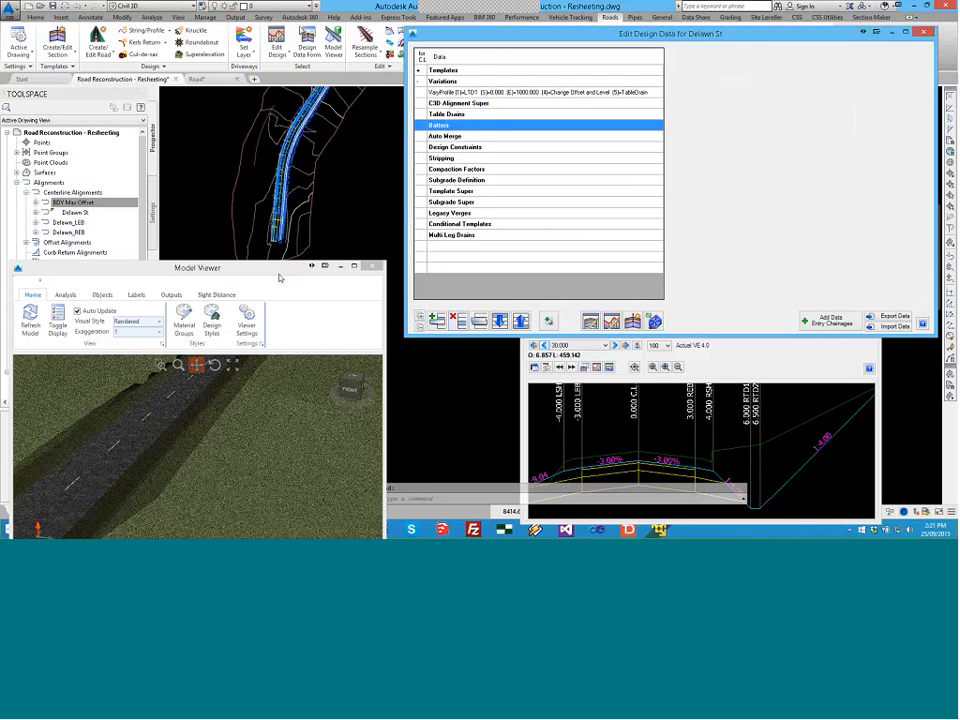
# Step: Examine the left table drain in the chainage 30 section, the LTD1 variation that follows the TableDrain string, and the plan
pyautogui.click(280, 278)
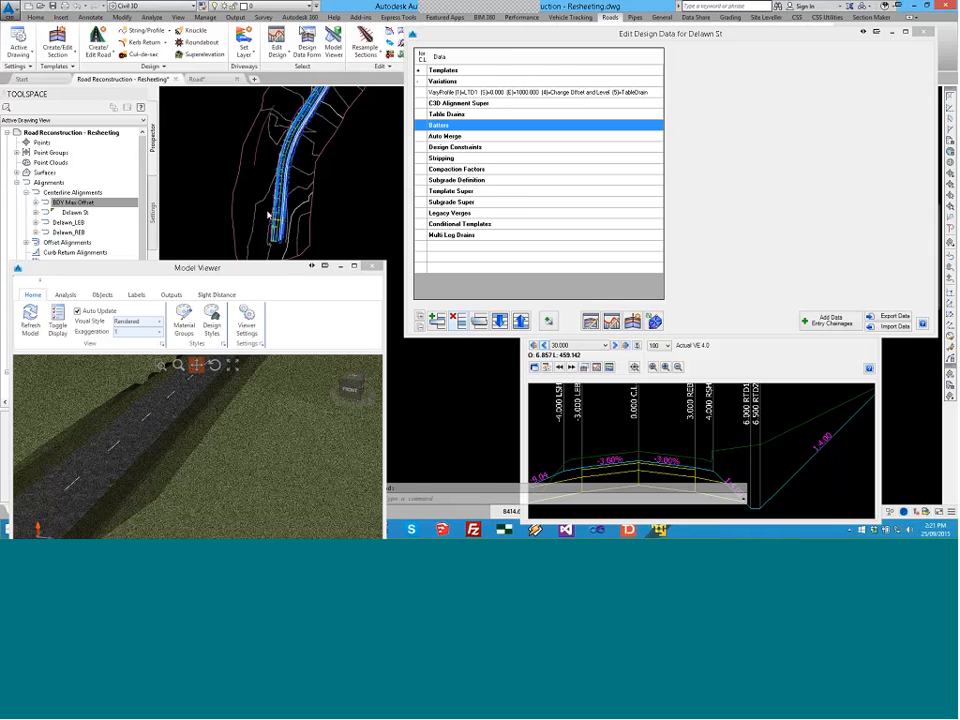
pyautogui.click(619, 450)
pyautogui.moveTo(619, 450); pyautogui.dragTo(686, 448, button='middle')
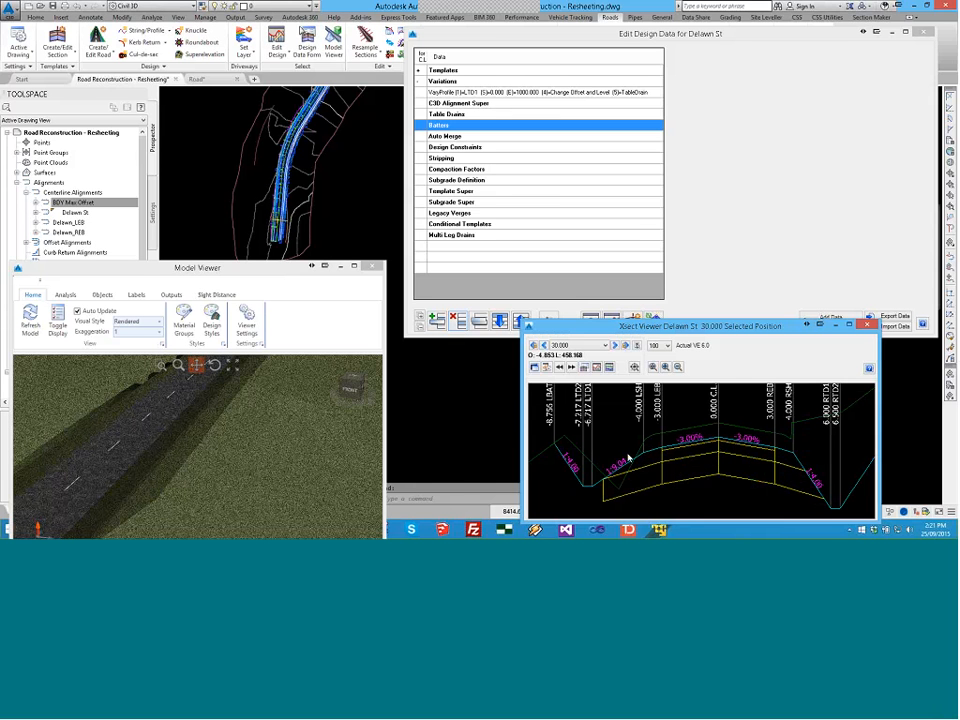
pyautogui.click(452, 93)
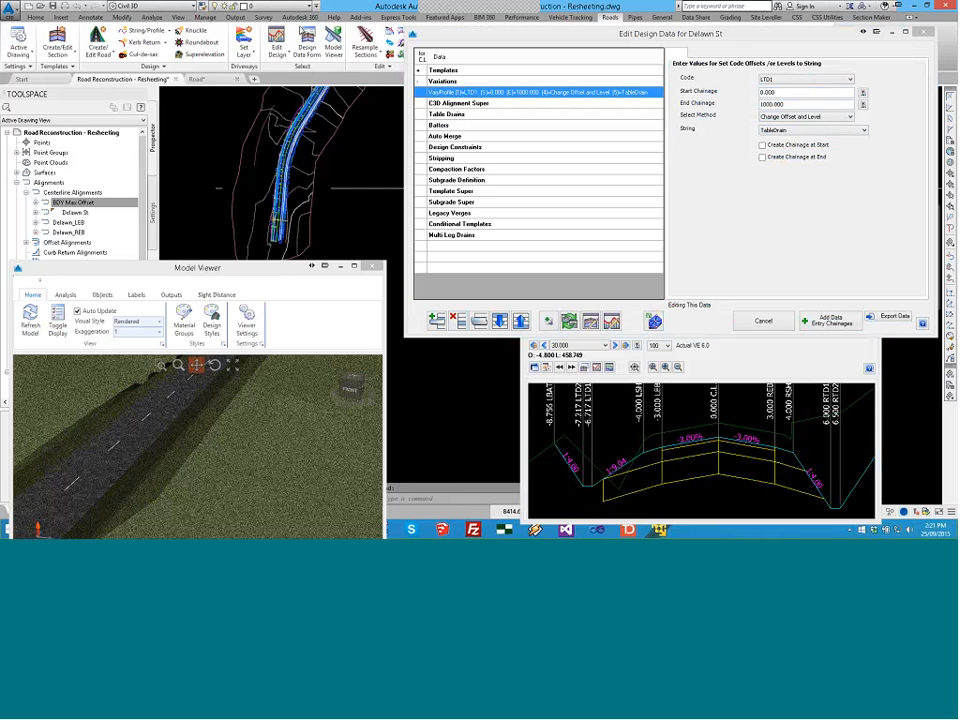
pyautogui.scroll(5, 280, 186)
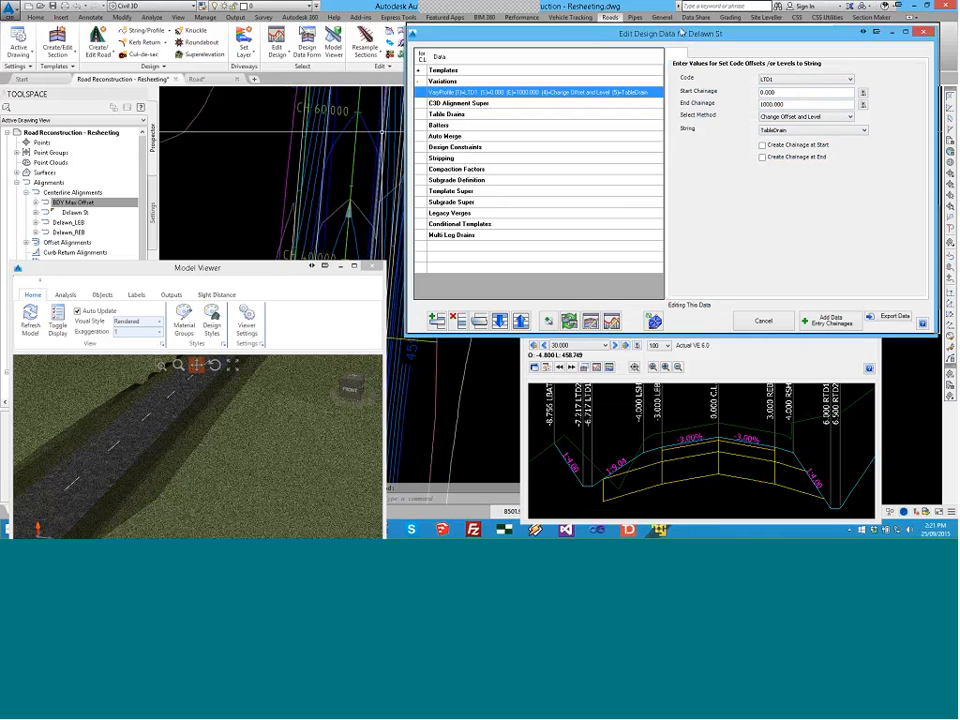
pyautogui.moveTo(683, 33); pyautogui.dragTo(685, 27)
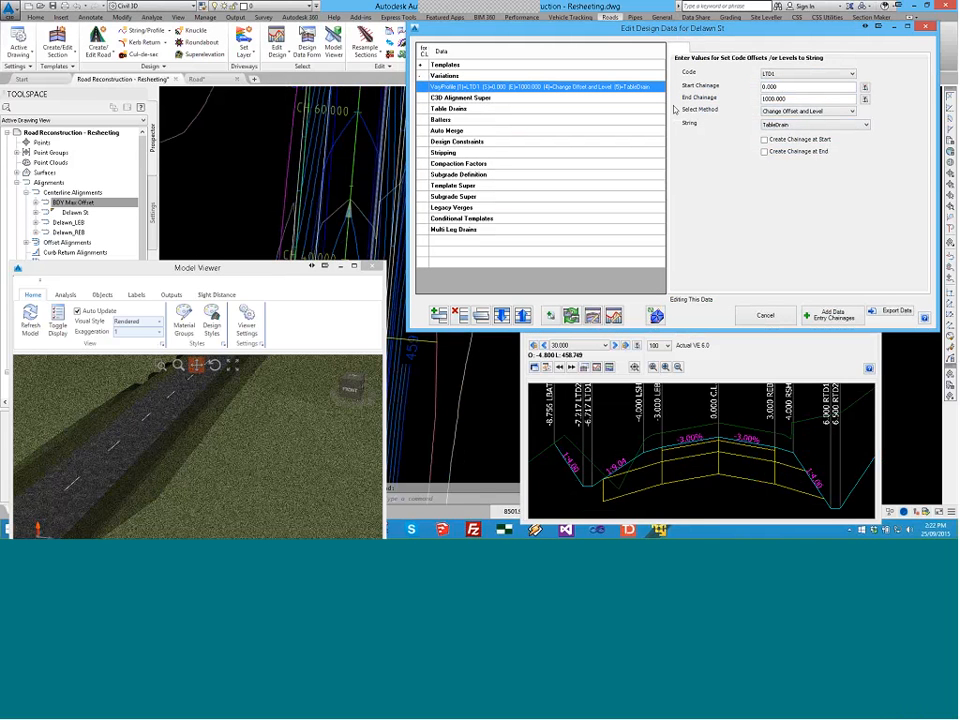
# Step: Insert a Conditionally Delete Sections entry at the end of the Variations
pyautogui.click(457, 109)
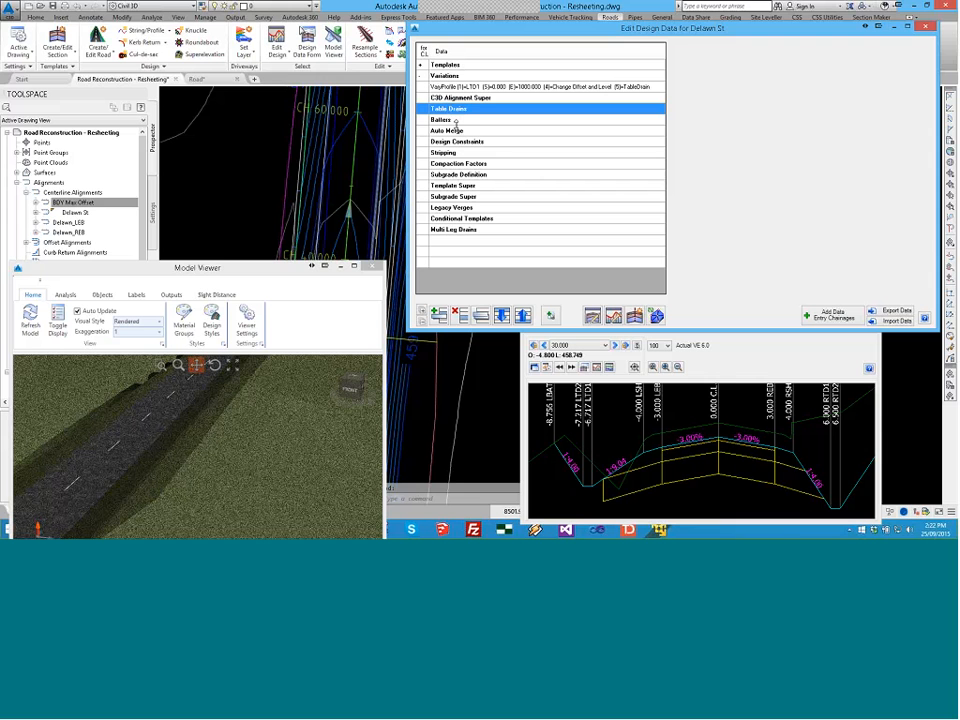
pyautogui.click(455, 116)
pyautogui.click(452, 78)
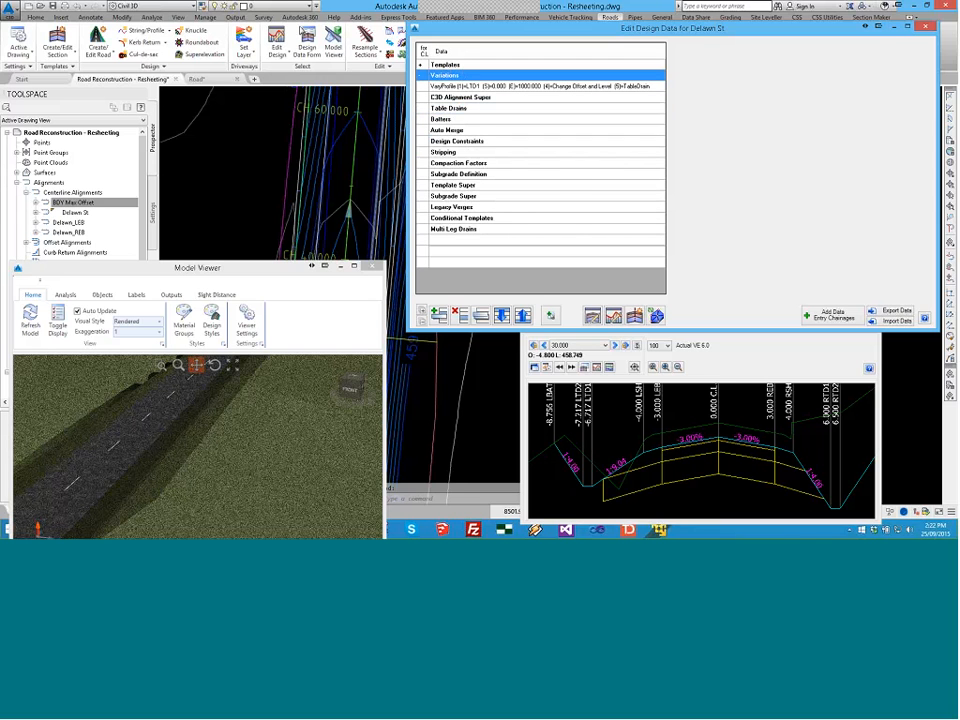
pyautogui.click(439, 315)
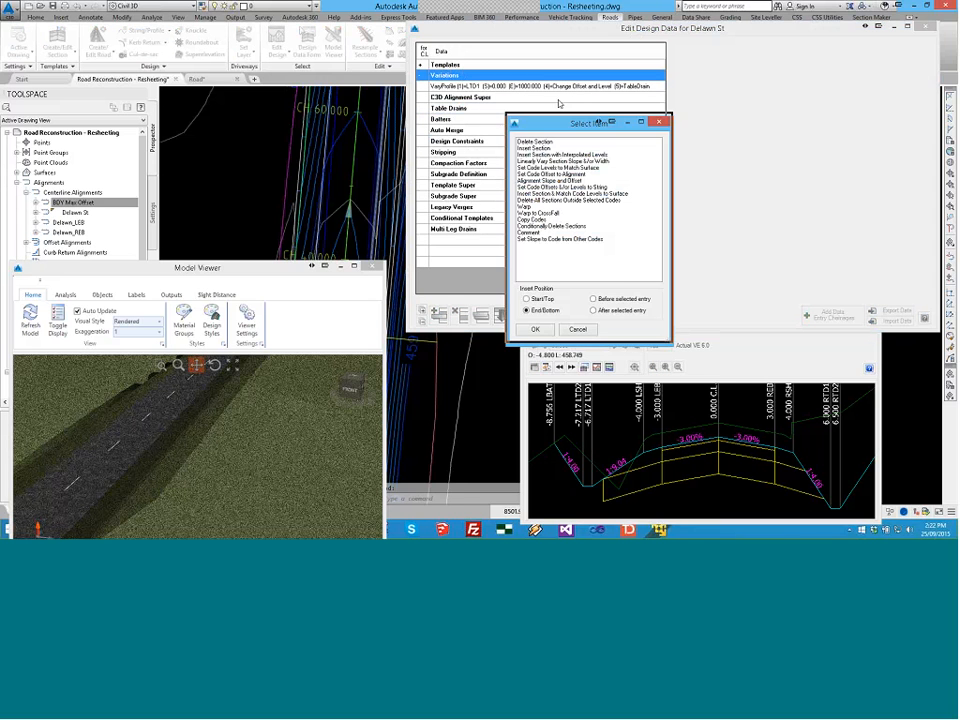
pyautogui.moveTo(590, 122); pyautogui.dragTo(569, 77)
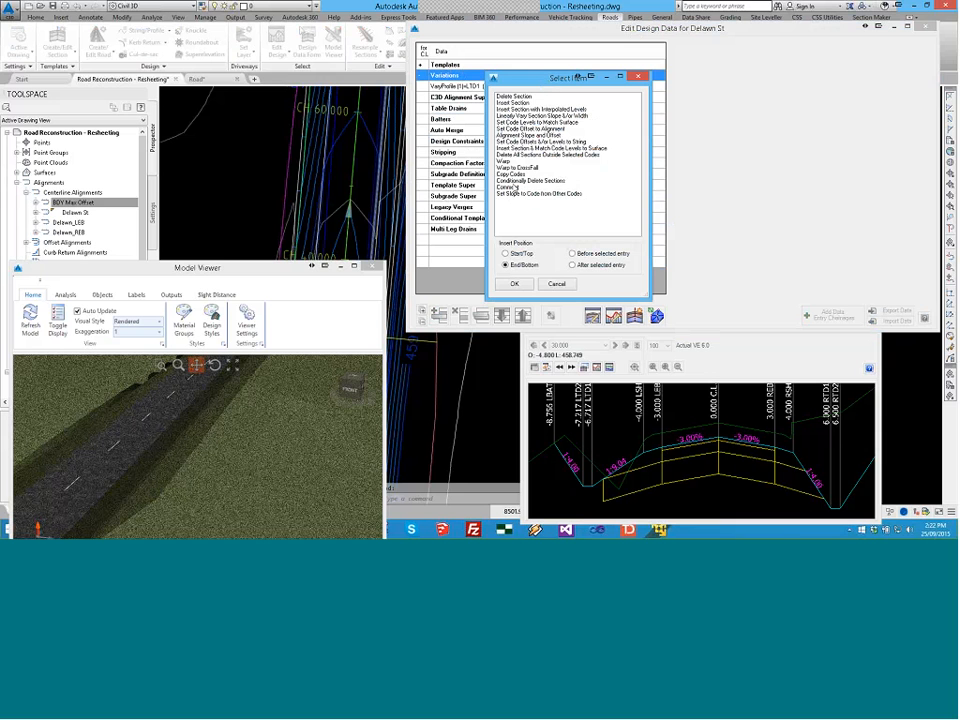
pyautogui.click(522, 180)
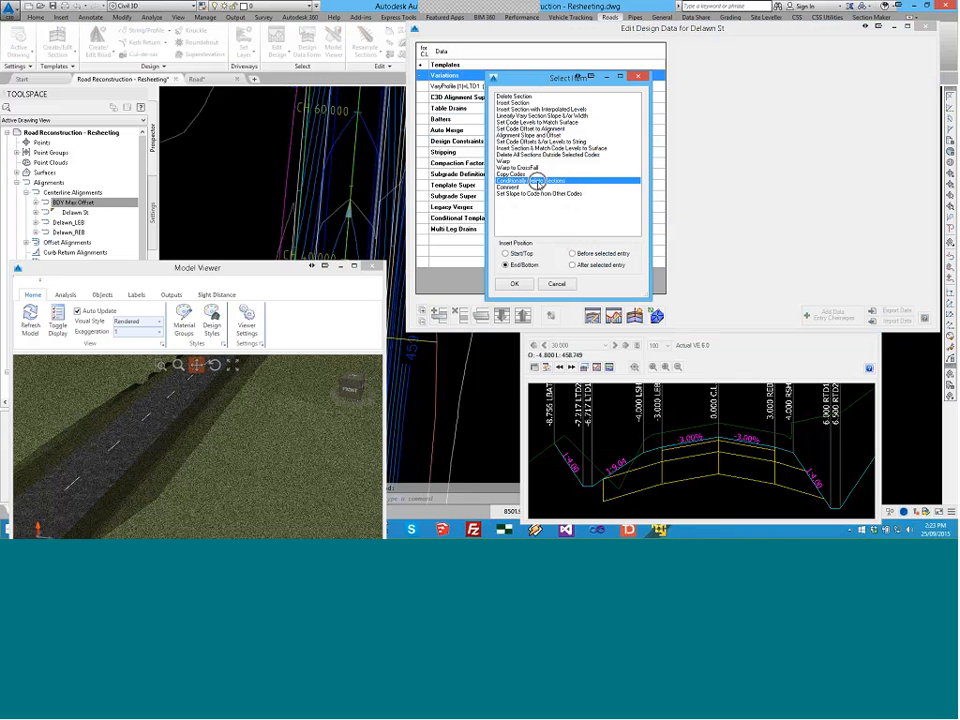
pyautogui.click(515, 284)
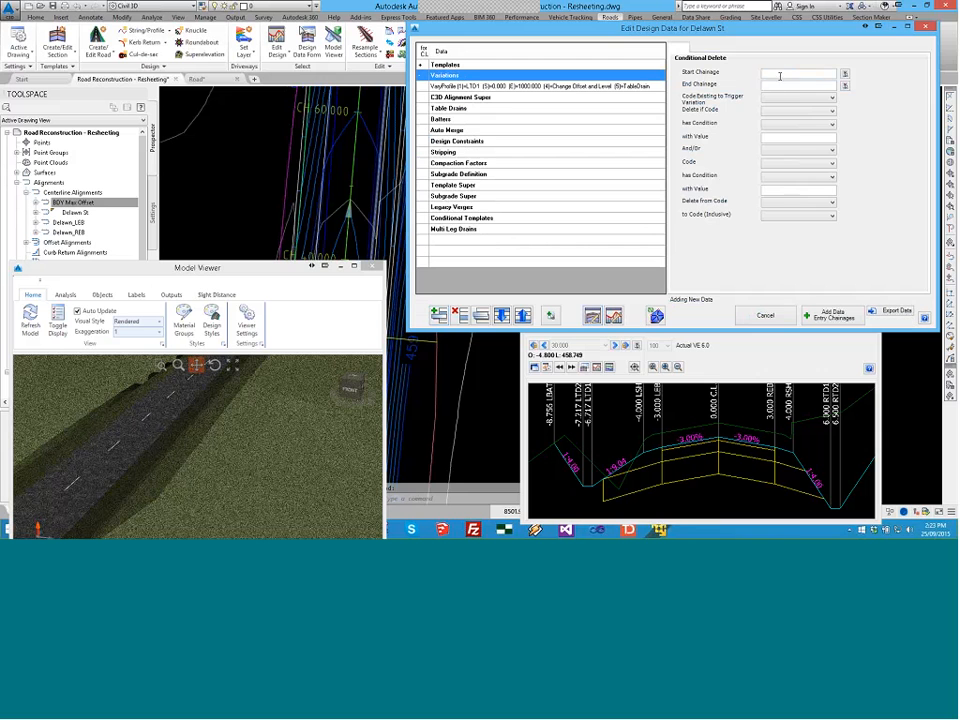
# Step: Set the conditional delete to run from chainage 0 to 10000 with LTD2 as the code that triggers it
pyautogui.click(778, 74)
pyautogui.write('0')
pyautogui.click(790, 85)
pyautogui.write('1000')
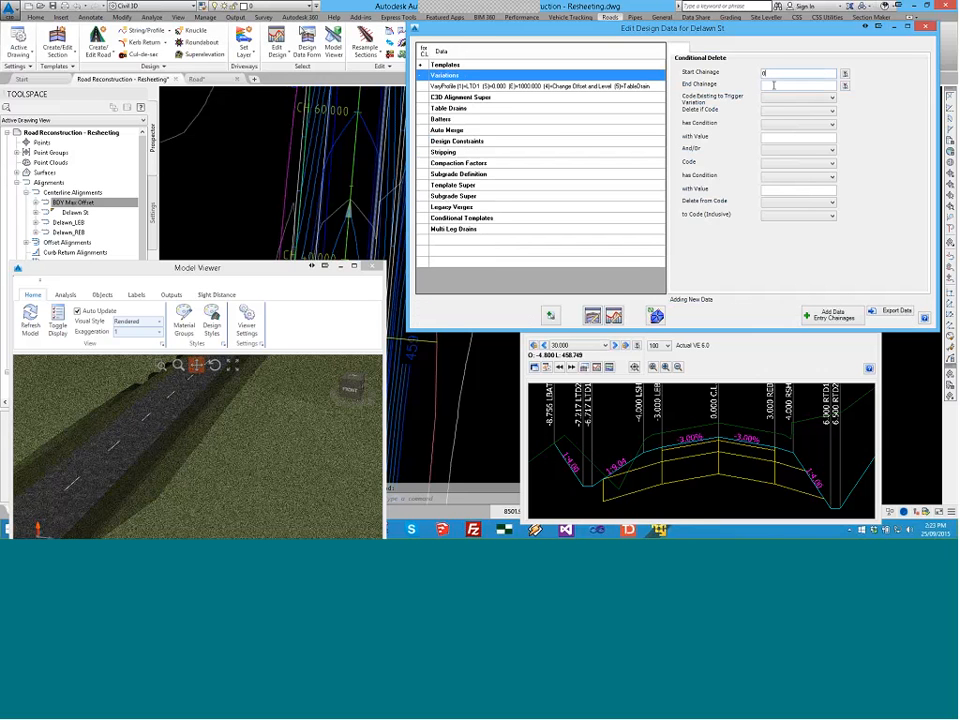
pyautogui.write('0')
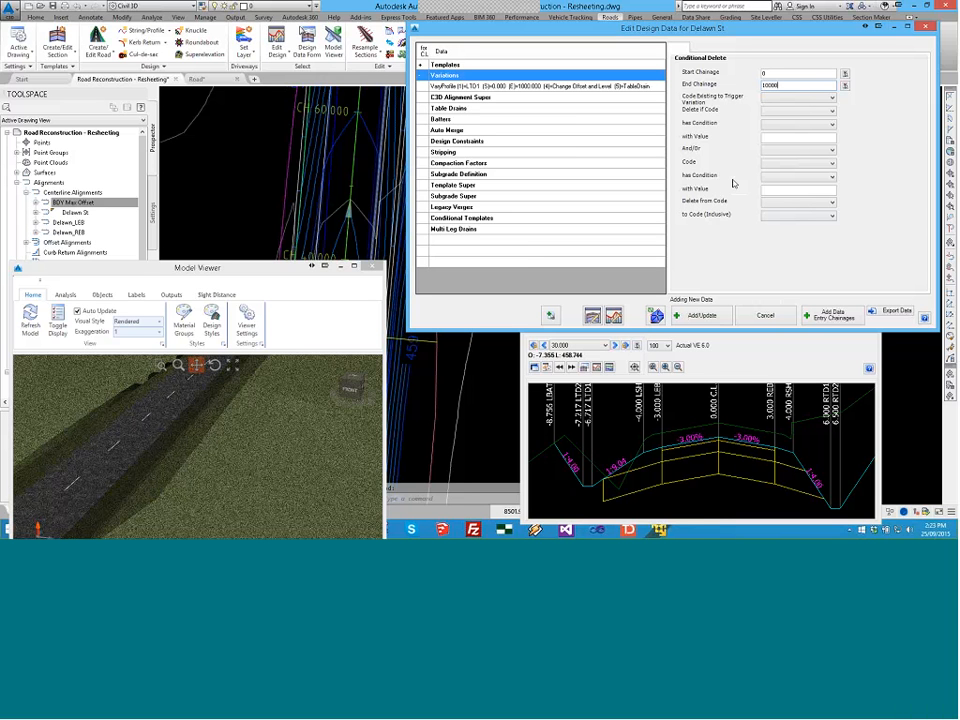
pyautogui.click(778, 97)
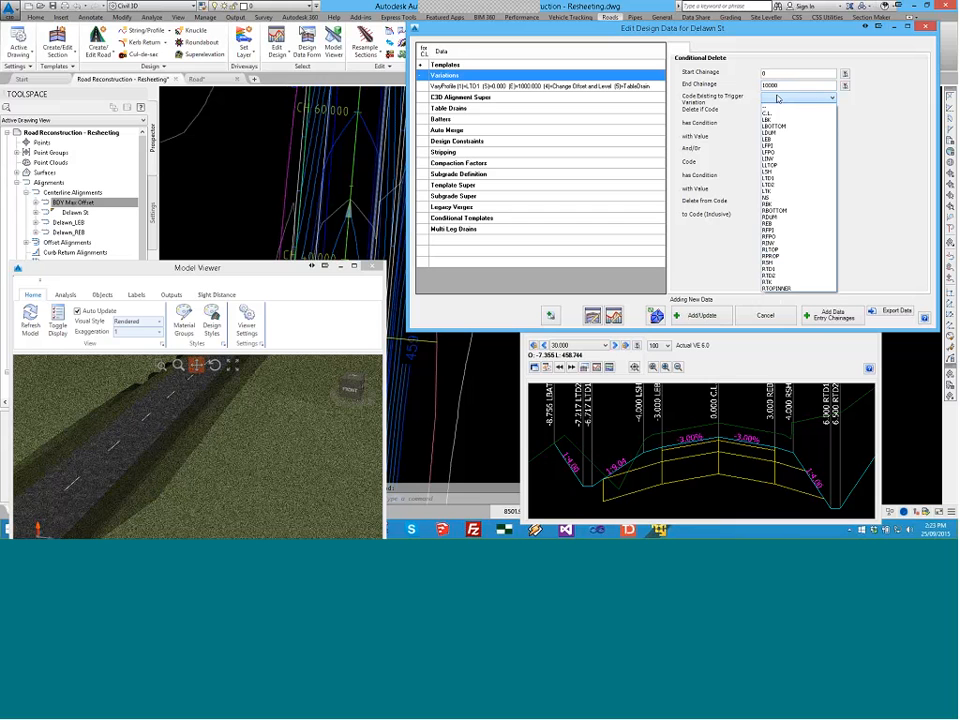
pyautogui.click(782, 186)
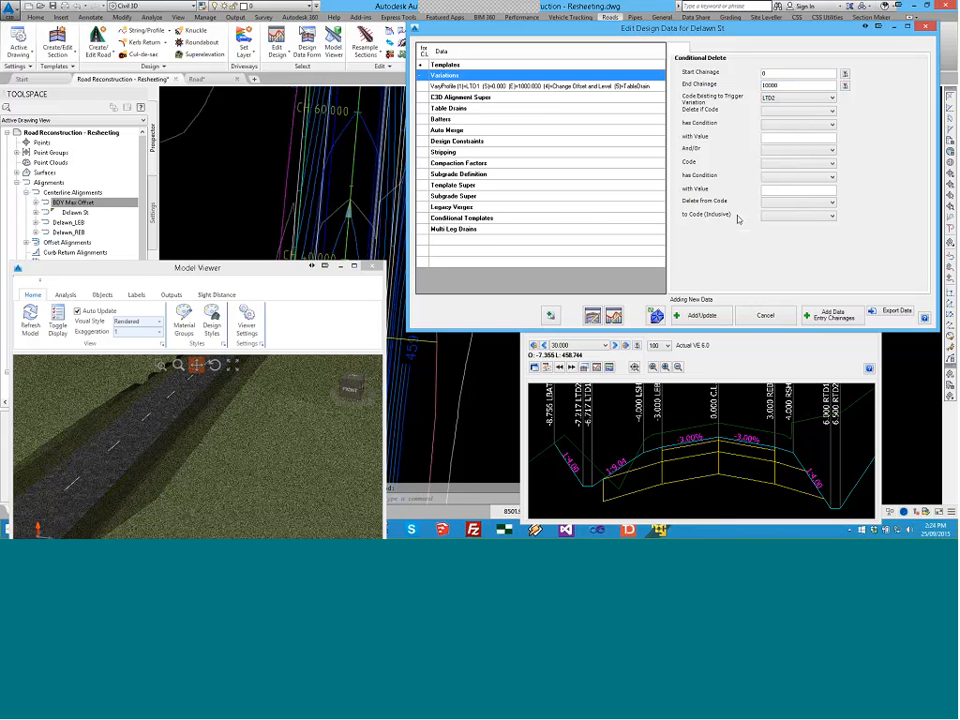
# Step: Make the conditional delete apply where code LTD1 has a Fill Greater than condition with a value of 0
pyautogui.press('ctrl')
pyautogui.press('ctrl')
pyautogui.click(770, 113)
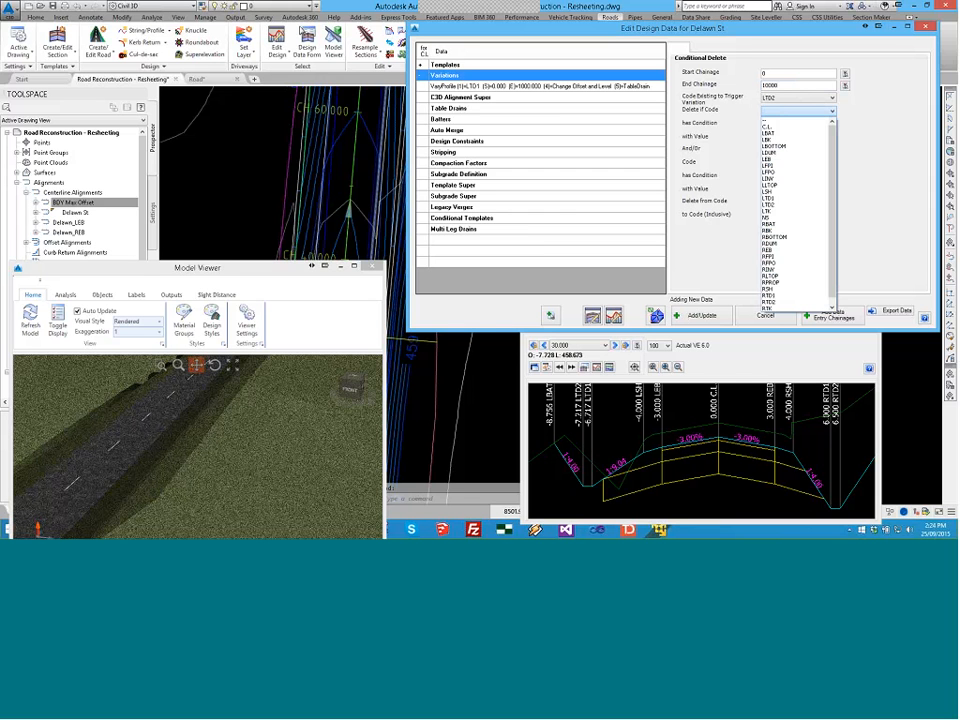
pyautogui.click(780, 201)
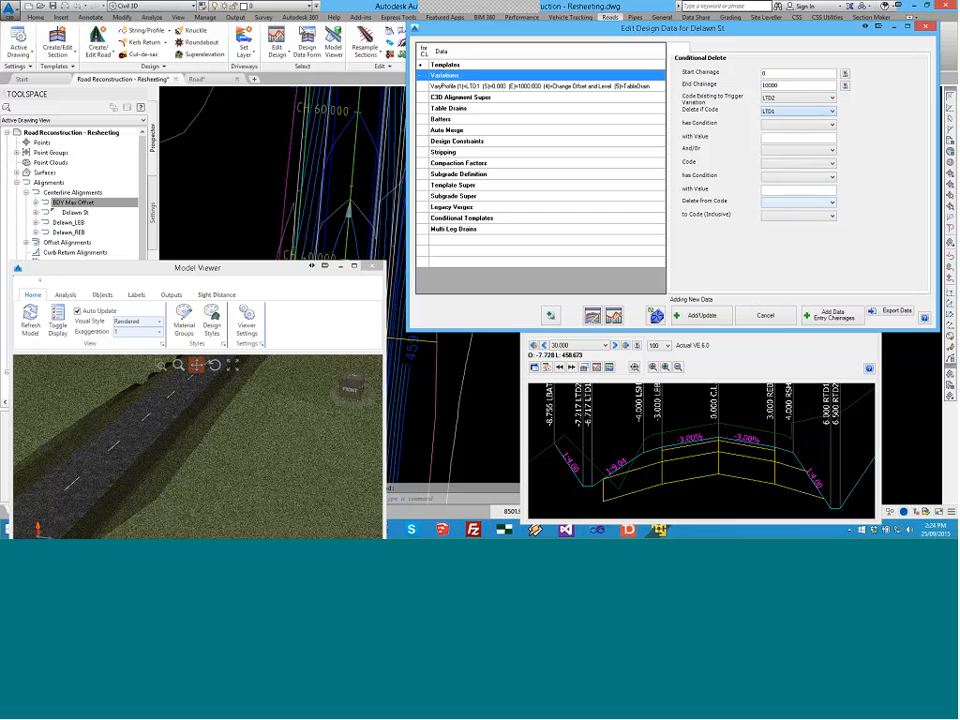
pyautogui.click(795, 123)
pyautogui.click(778, 147)
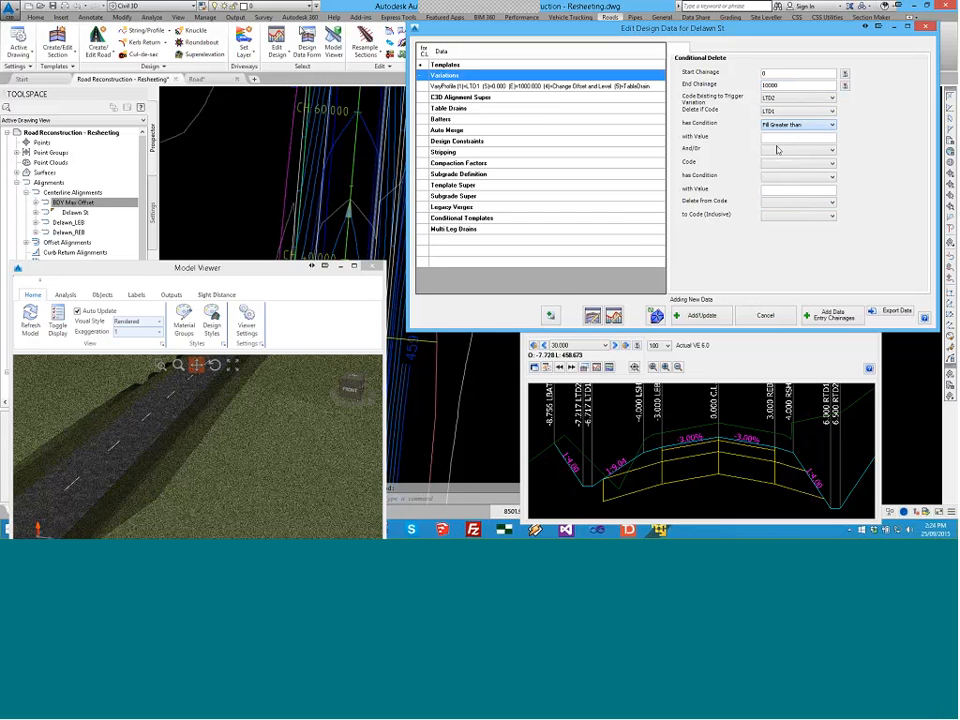
pyautogui.click(776, 142)
pyautogui.write('0')
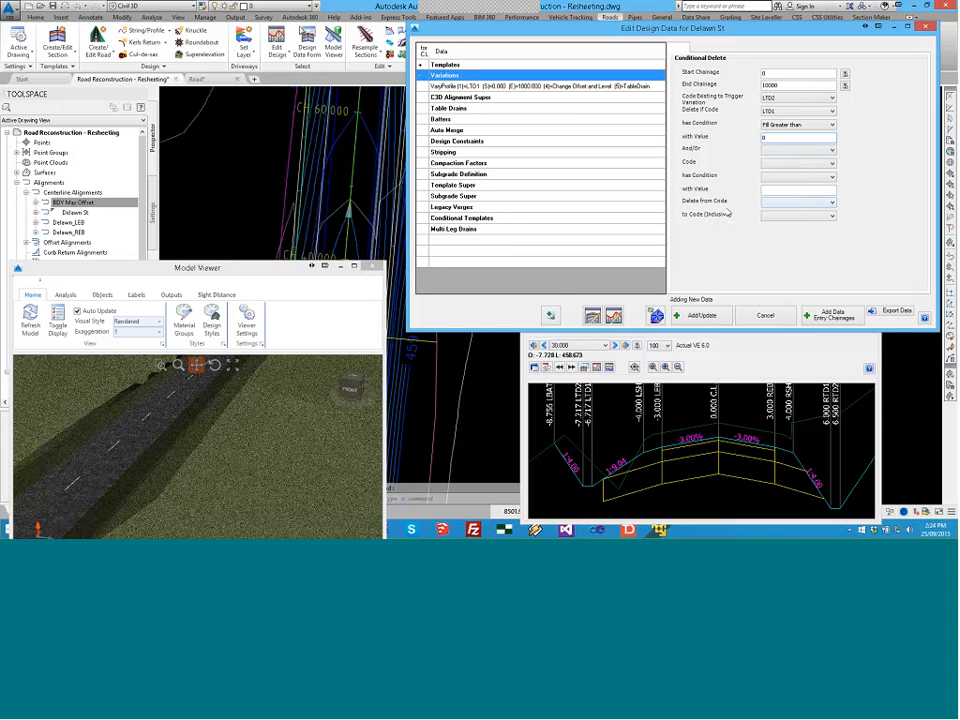
# Step: Set the deletion range from code LTD1 to LTD2 inclusive and add the conditional delete to the Variations
pyautogui.click(785, 205)
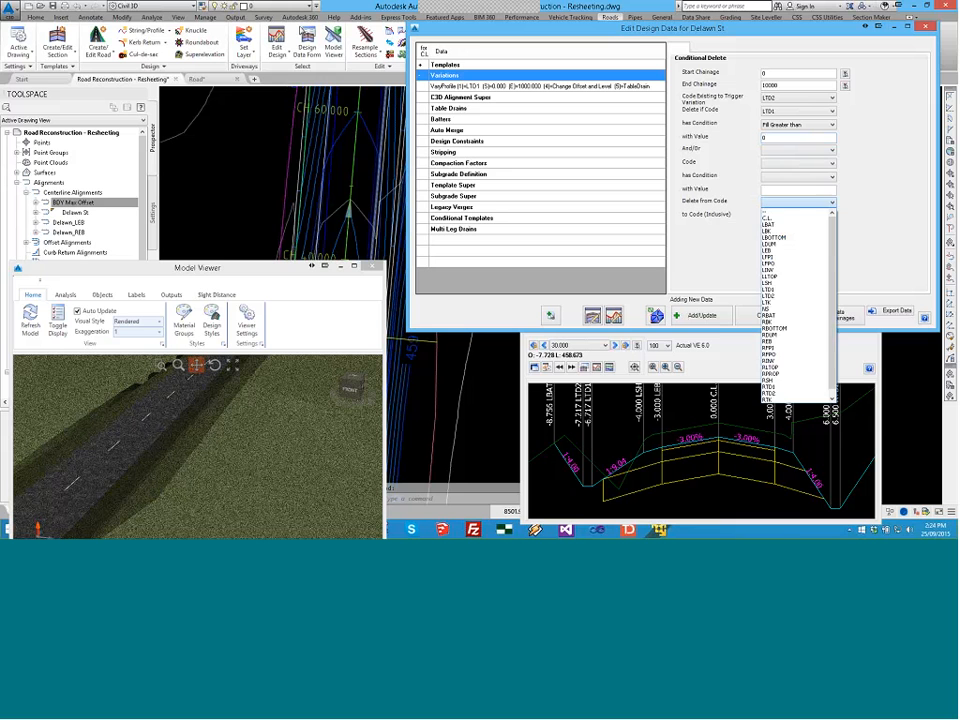
pyautogui.click(775, 289)
pyautogui.click(798, 215)
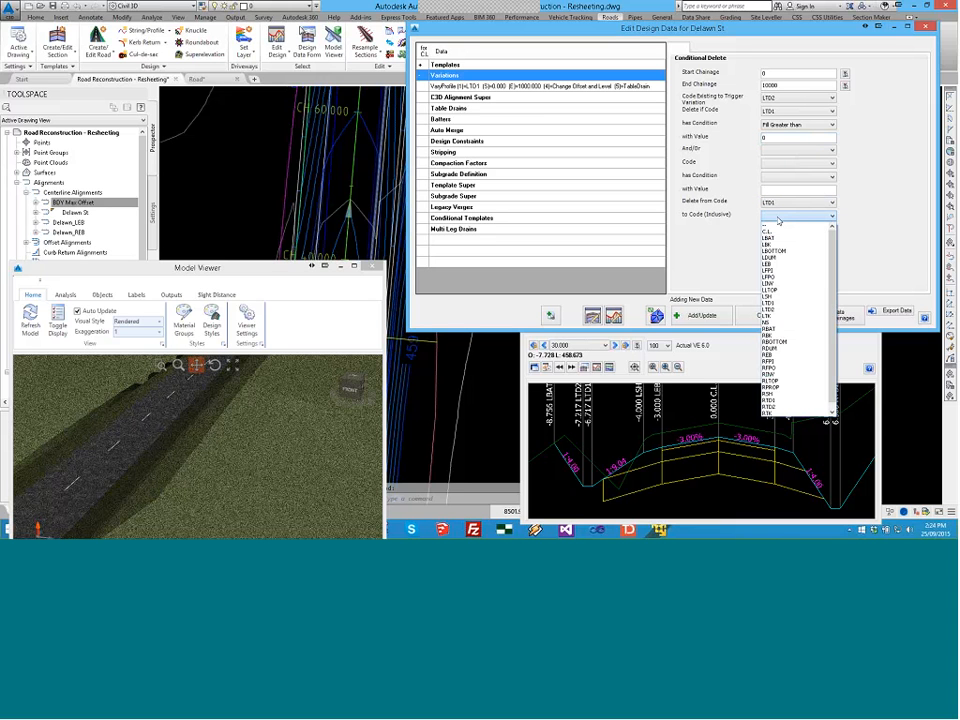
pyautogui.click(775, 309)
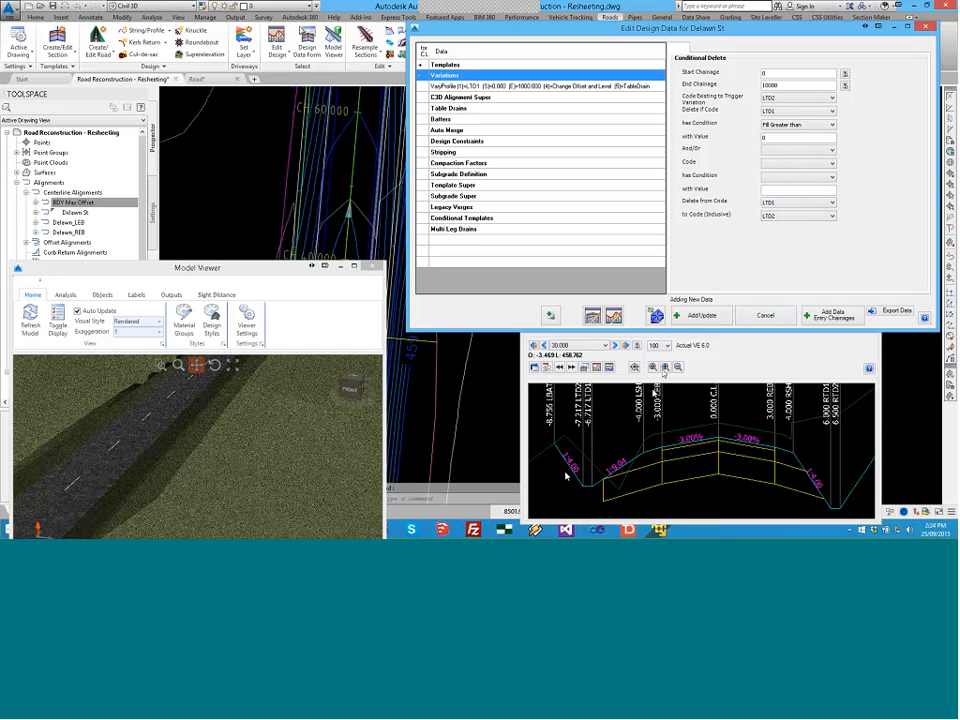
pyautogui.click(699, 316)
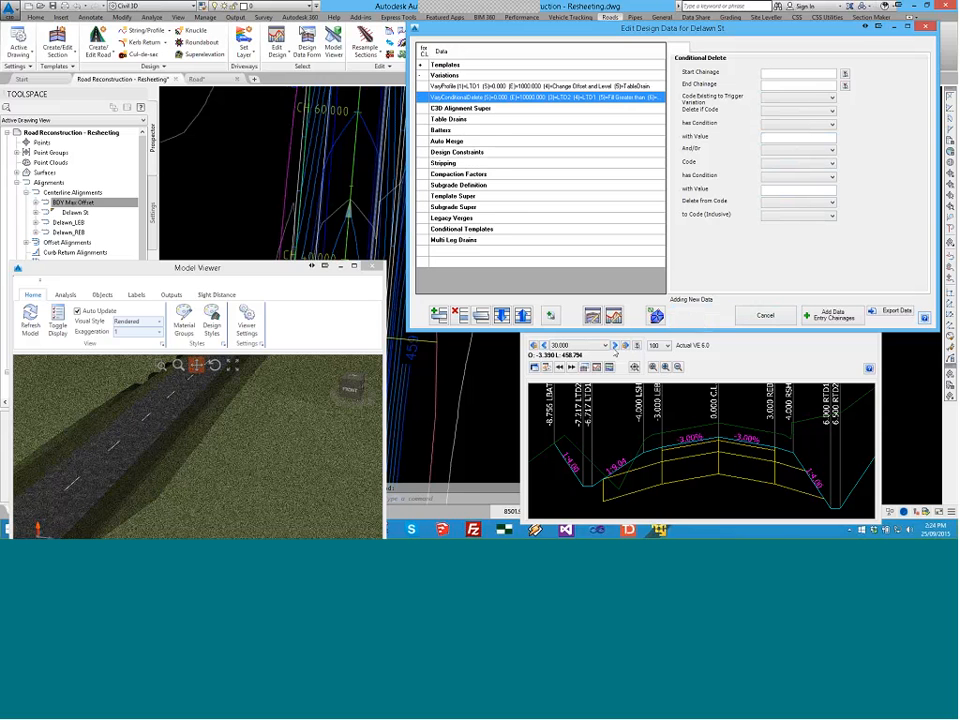
# Step: Check the left table drain in the Delawn St cross sections from chainage 30 to 91.059, and back at chainage 60, against the conditional delete entry
pyautogui.click(617, 345)
pyautogui.click(617, 345)
pyautogui.click(617, 346)
pyautogui.click(617, 346)
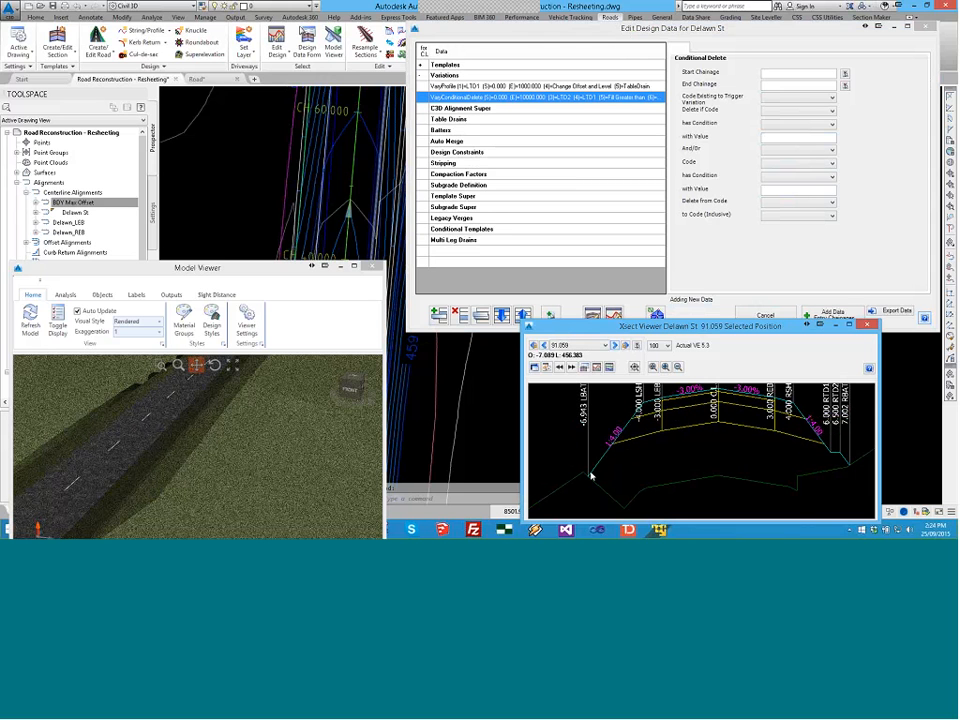
pyautogui.click(471, 98)
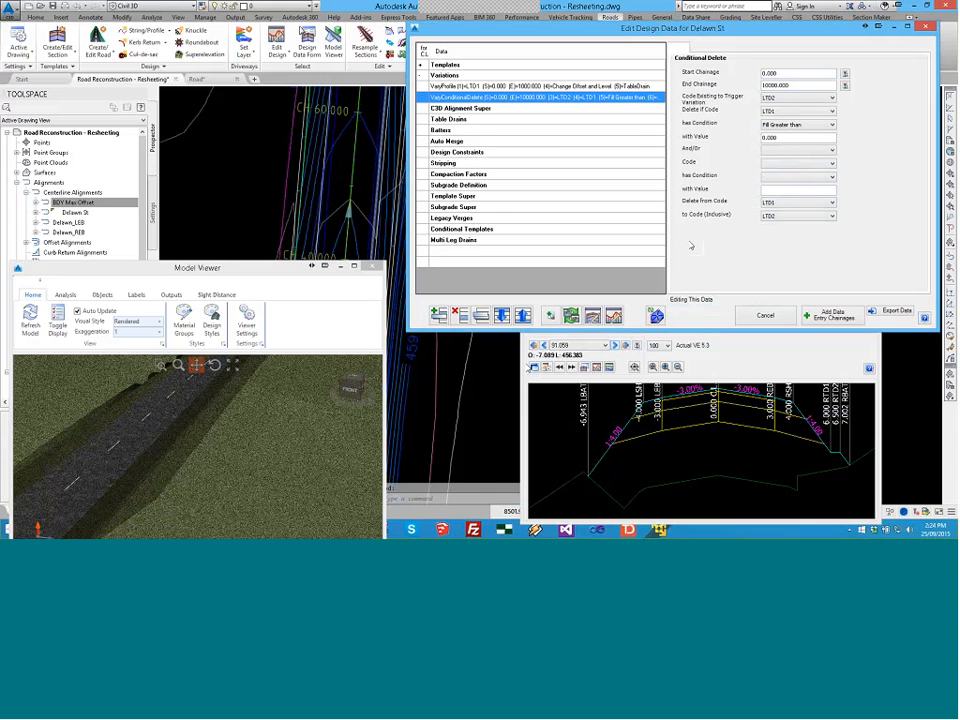
pyautogui.click(546, 347)
pyautogui.click(546, 347)
pyautogui.click(546, 347)
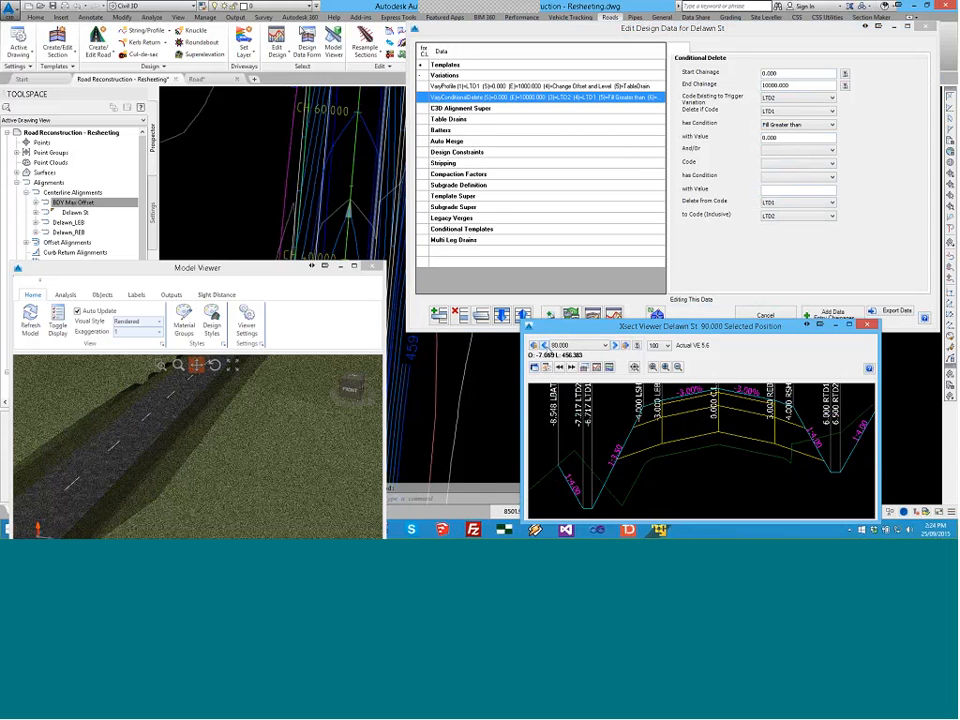
pyautogui.click(546, 347)
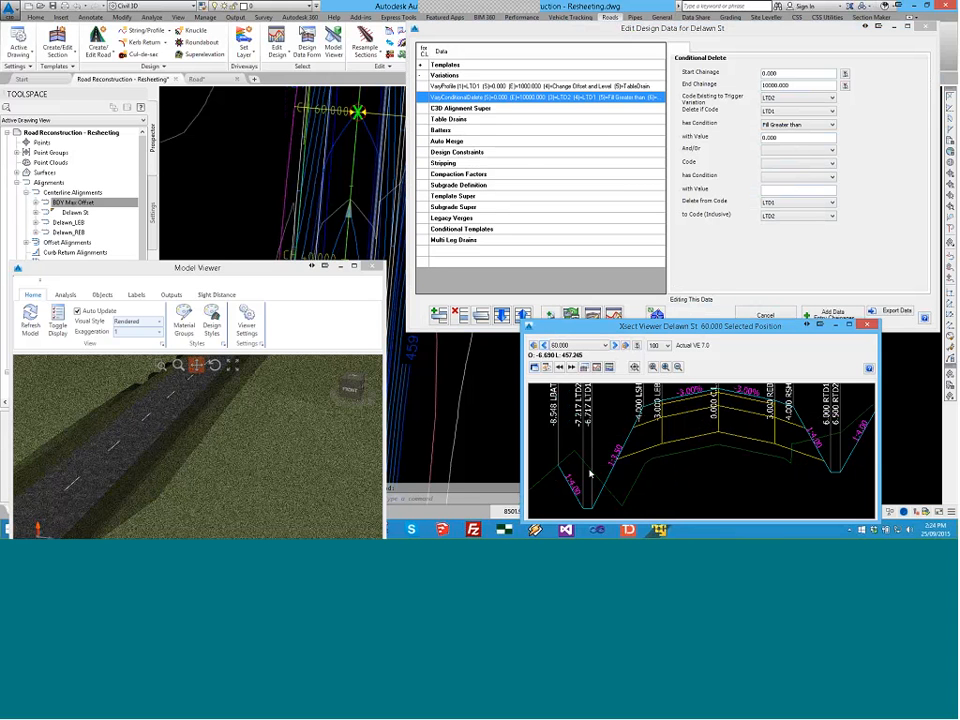
pyautogui.click(493, 99)
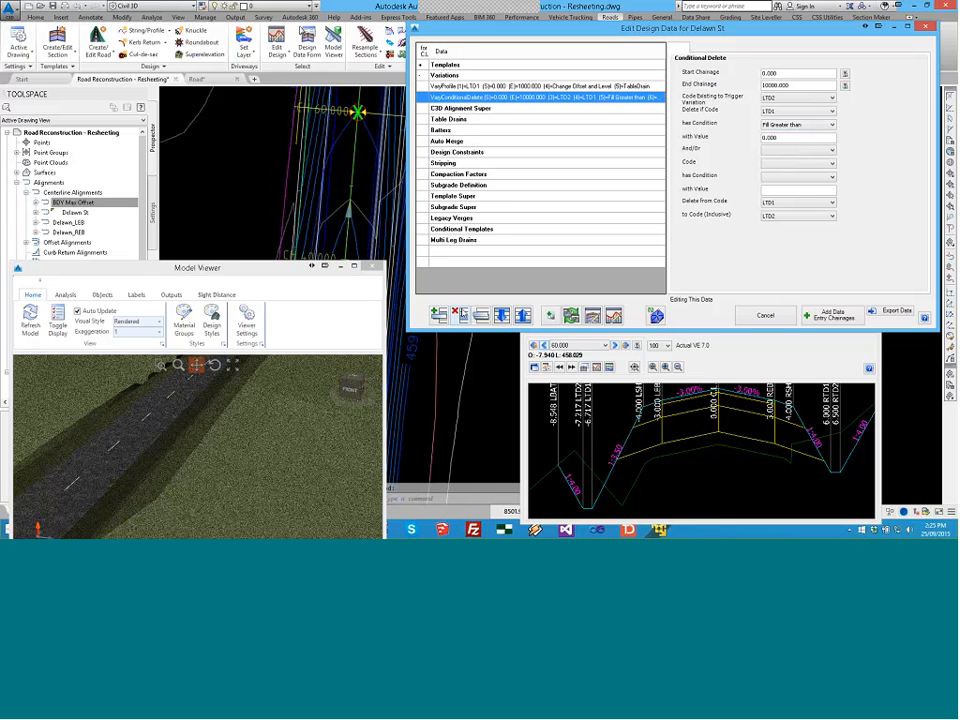
pyautogui.click(527, 436)
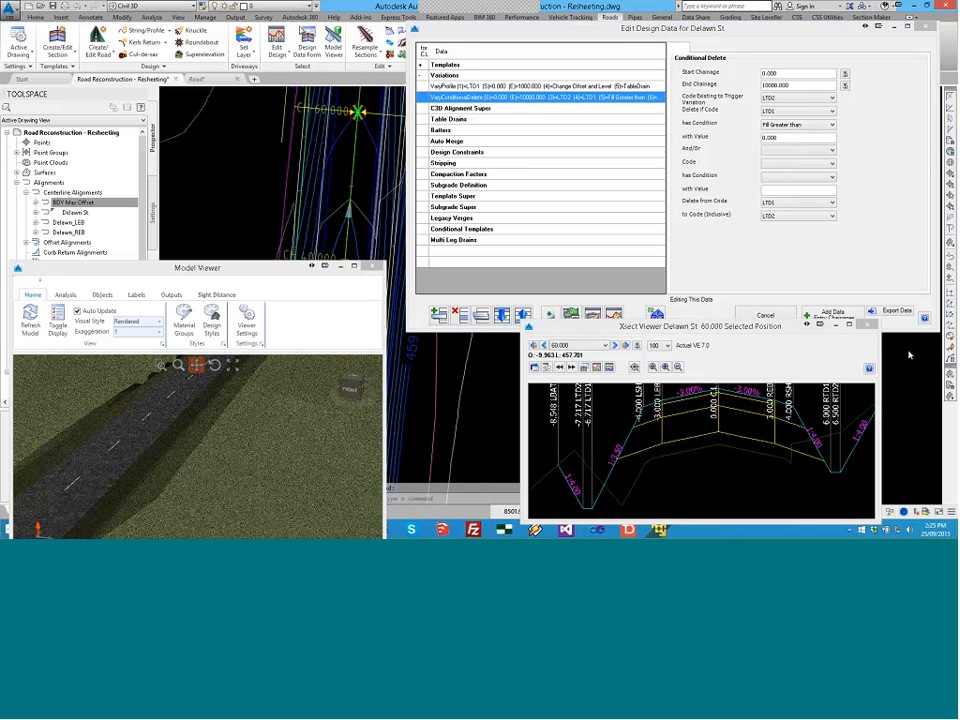
# Step: Clear the cross-section viewer, Model Viewer and Delawn St design data windows from the drawing
pyautogui.click(867, 325)
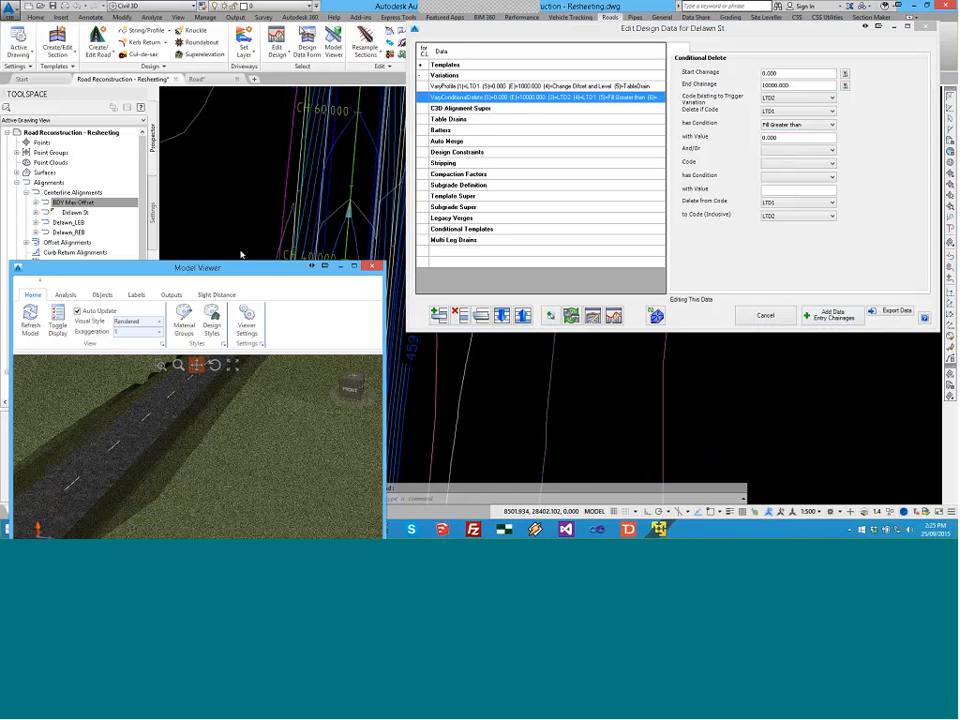
pyautogui.moveTo(240, 267); pyautogui.dragTo(257, 164)
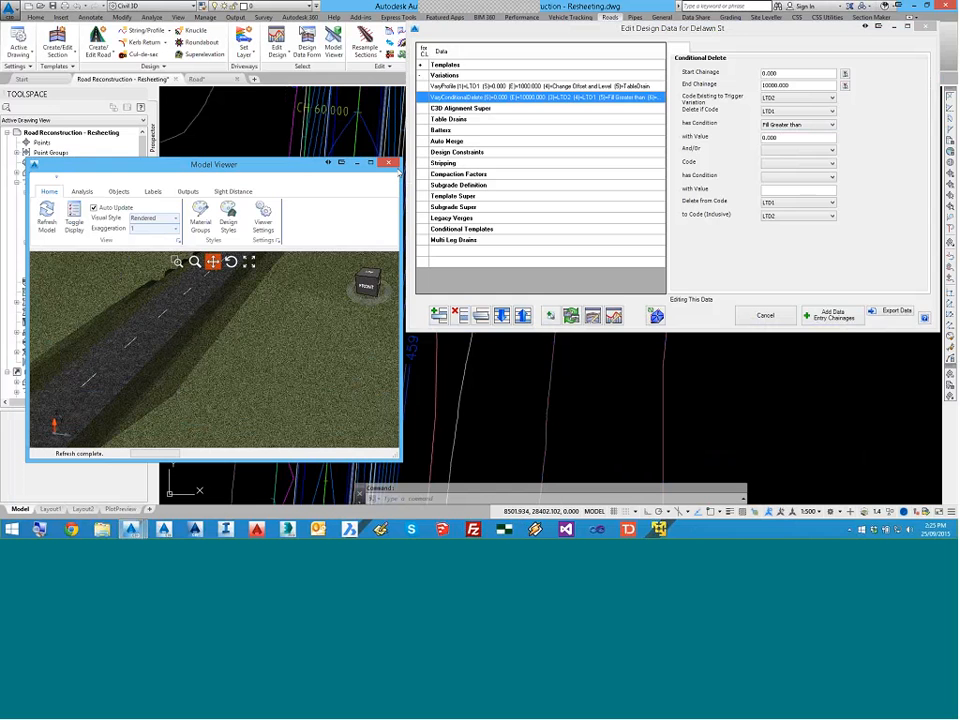
pyautogui.click(388, 162)
pyautogui.moveTo(886, 34); pyautogui.dragTo(822, 116)
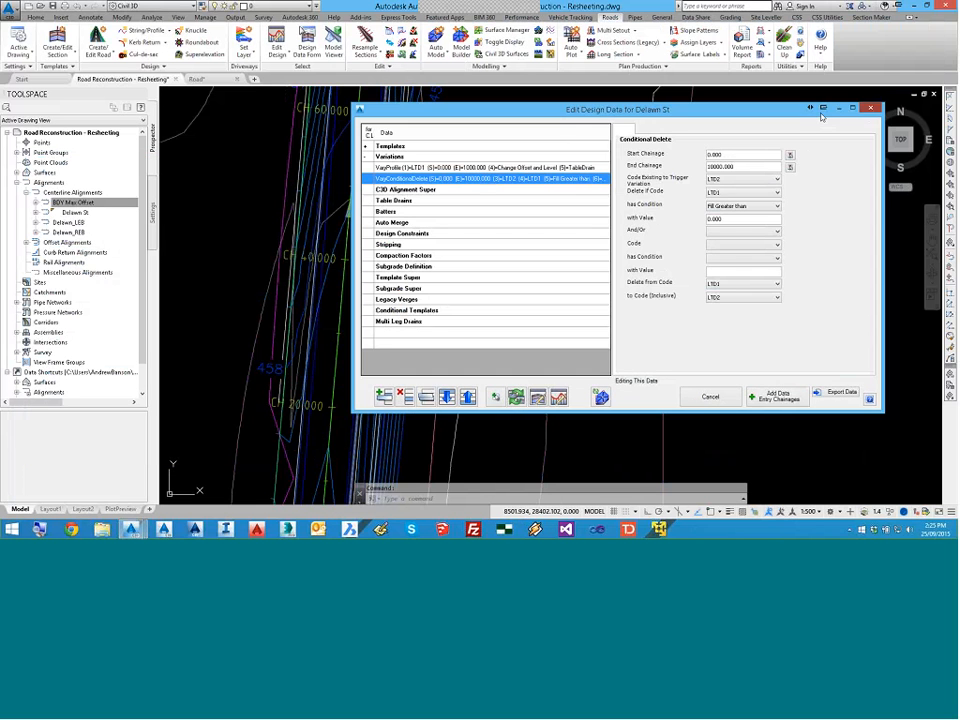
pyautogui.click(822, 108)
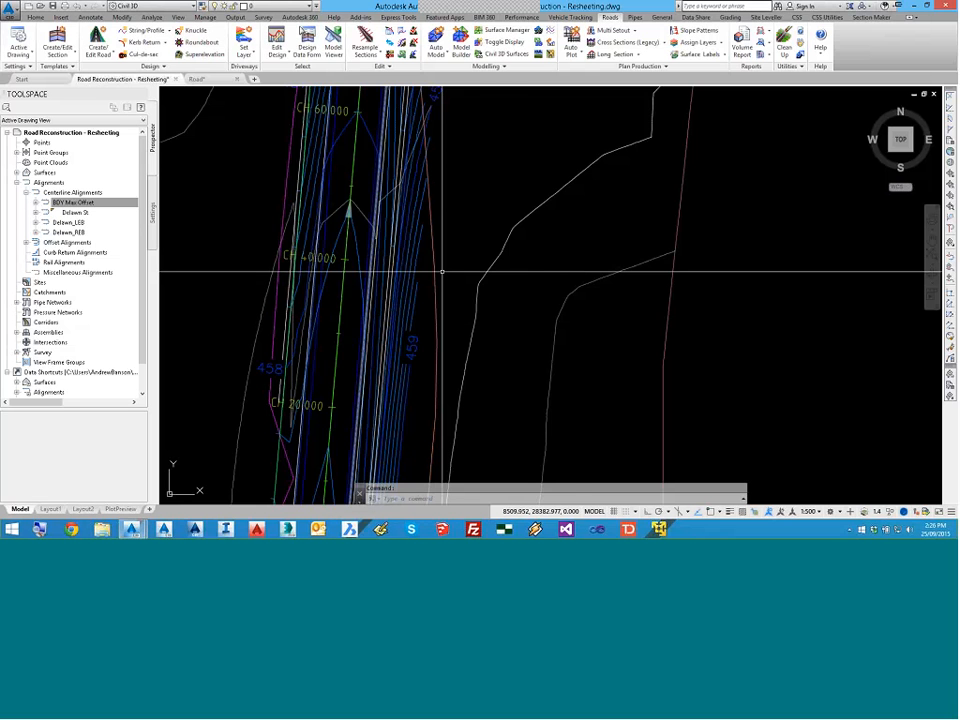
# Step: Open the Intelligent Sections editor and examine the preview of the Standard table
pyautogui.scroll(-2, 441, 270)
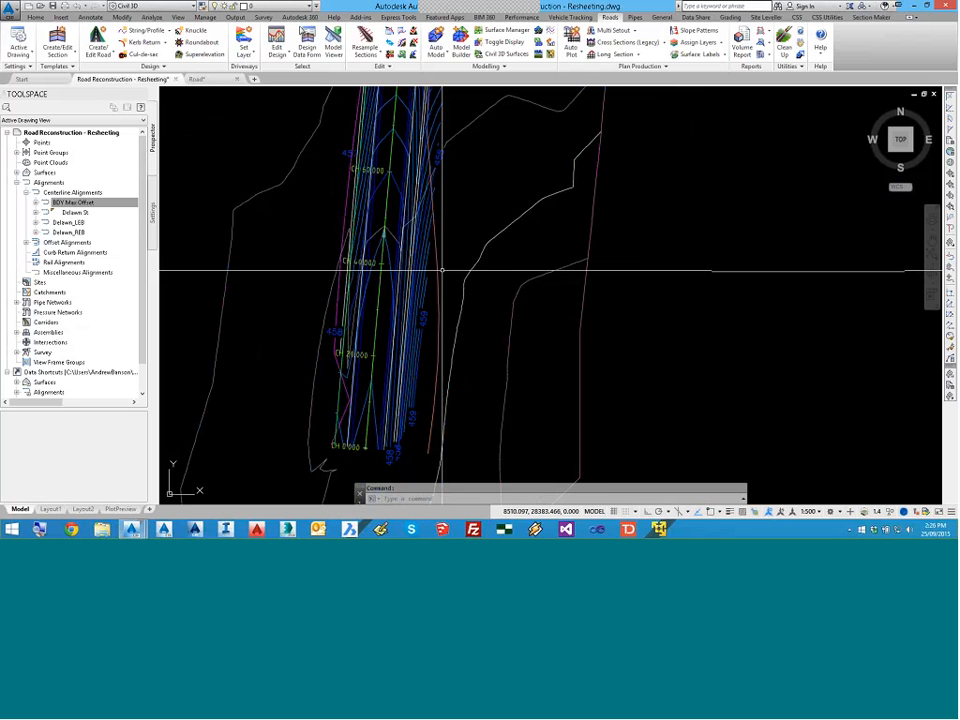
pyautogui.scroll(-4, 442, 270)
pyautogui.moveTo(442, 270); pyautogui.dragTo(387, 399, button='middle')
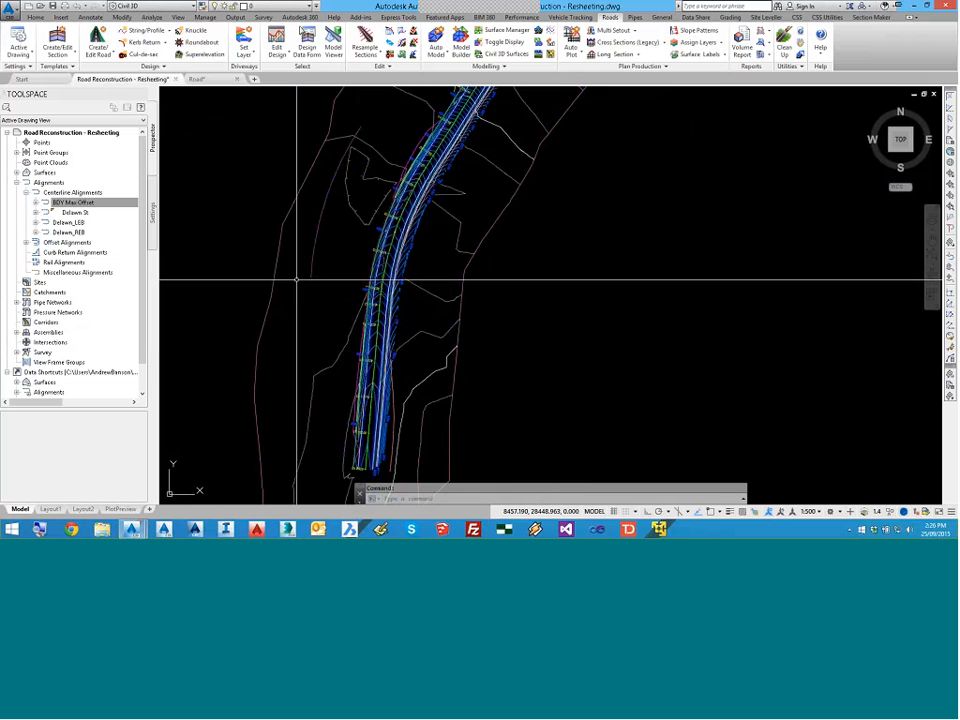
pyautogui.click(61, 55)
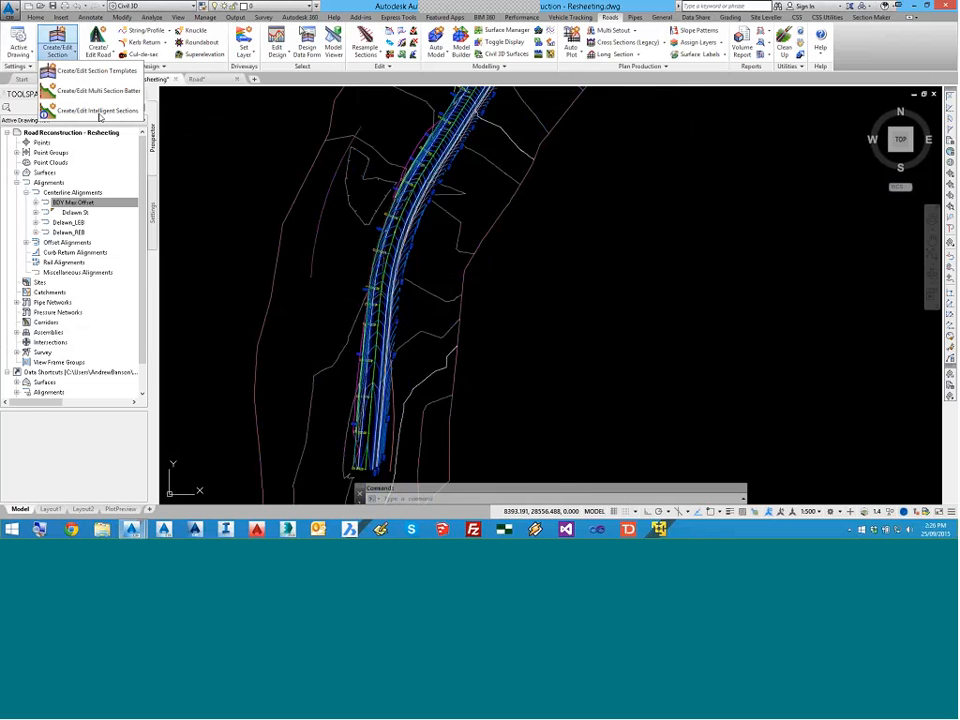
pyautogui.click(99, 117)
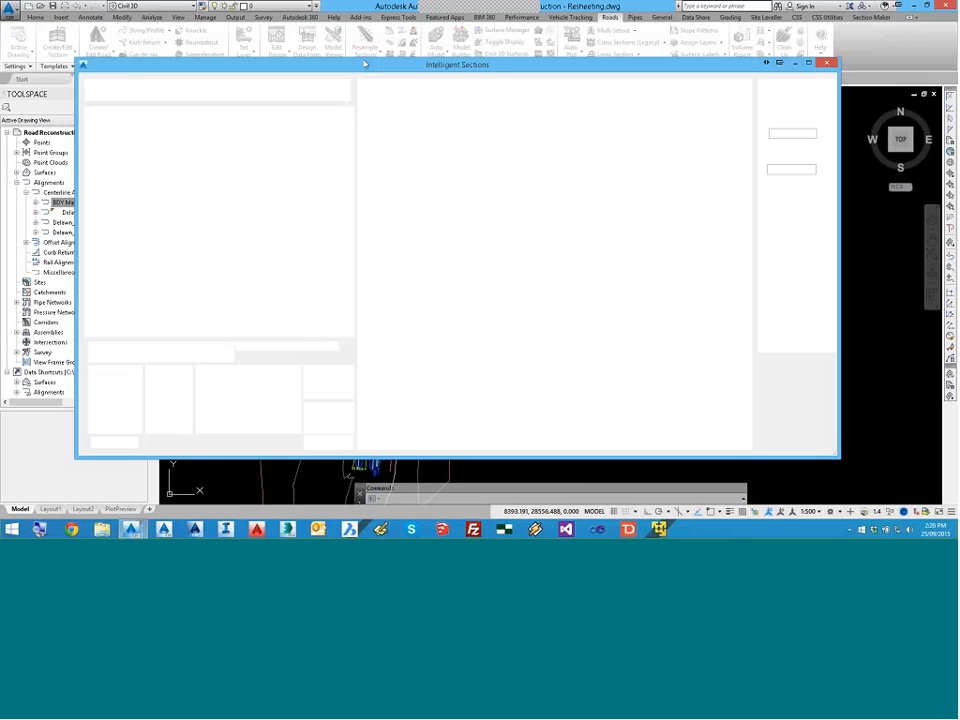
pyautogui.scroll(2, 560, 255)
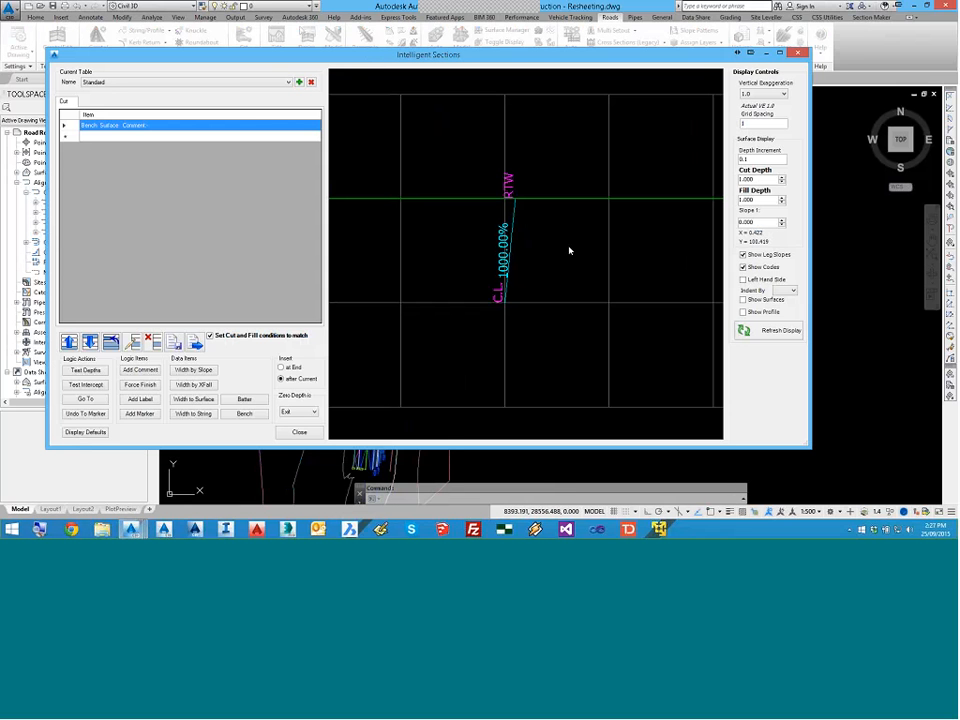
pyautogui.scroll(-1, 540, 270)
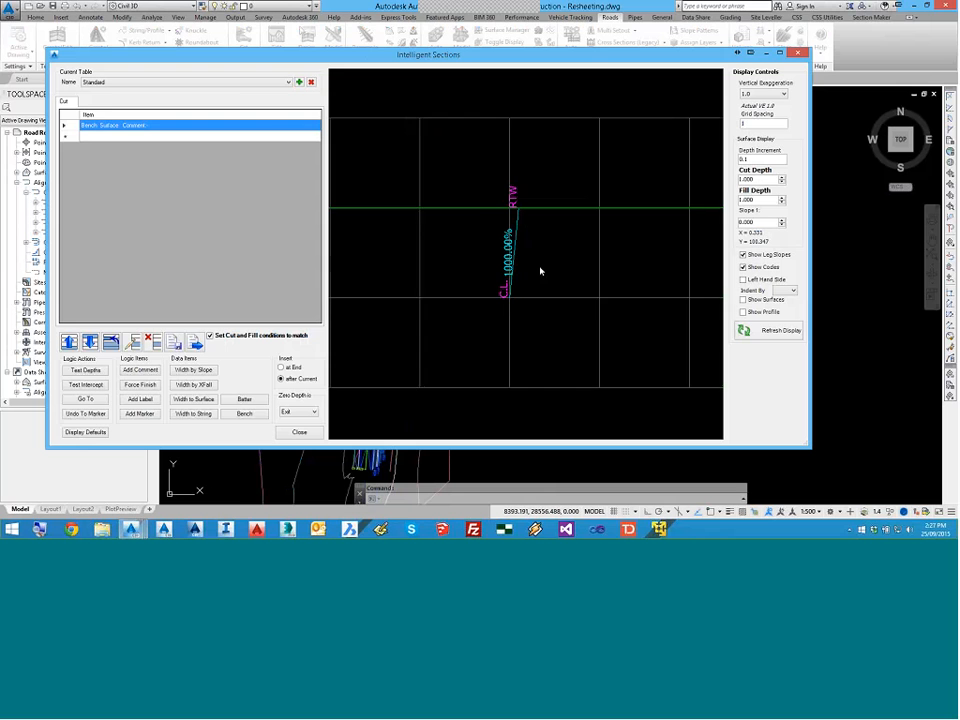
pyautogui.scroll(-1, 540, 270)
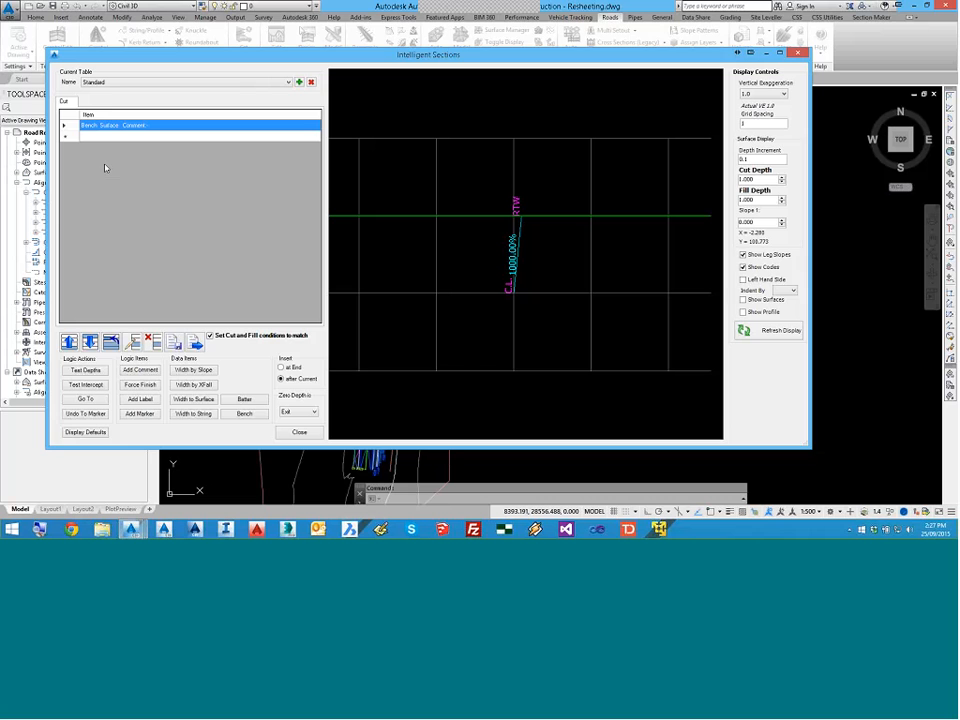
# Step: Inspect the bench surface item in the Standard table's cut list, and close the Intelligent Sections editor
pyautogui.doubleClick(107, 126)
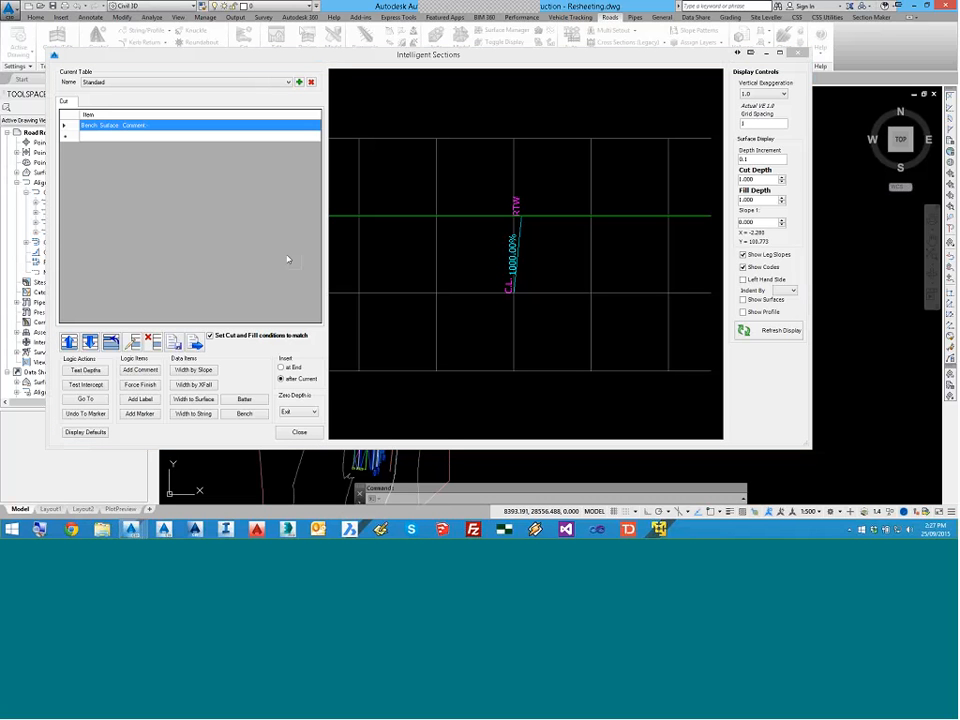
pyautogui.click(279, 51)
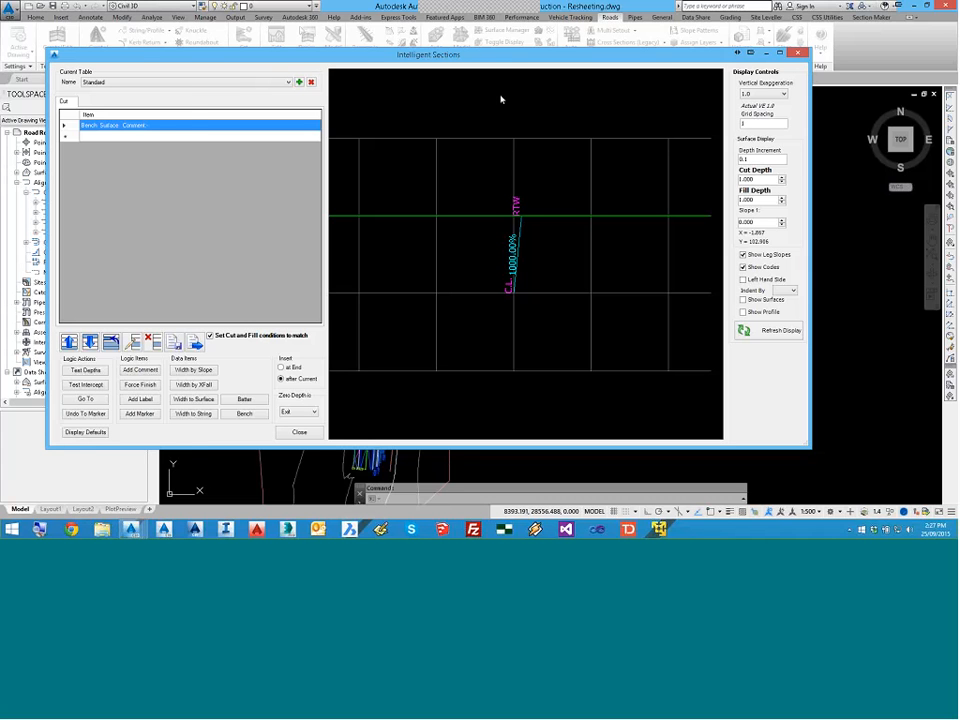
pyautogui.moveTo(501, 97); pyautogui.dragTo(520, 101)
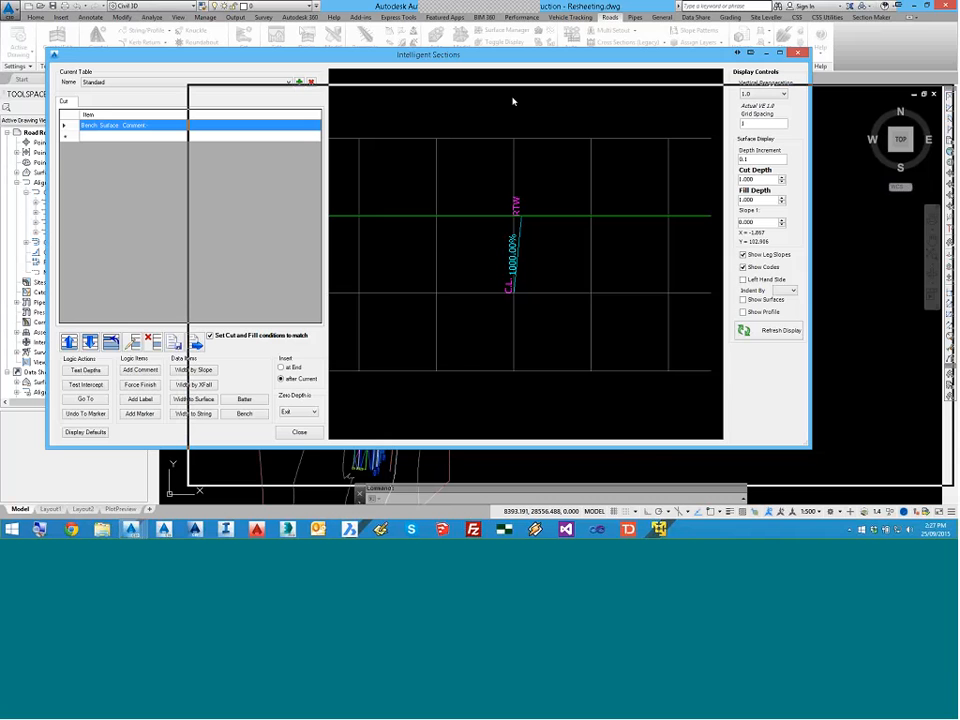
pyautogui.moveTo(513, 101); pyautogui.dragTo(514, 101)
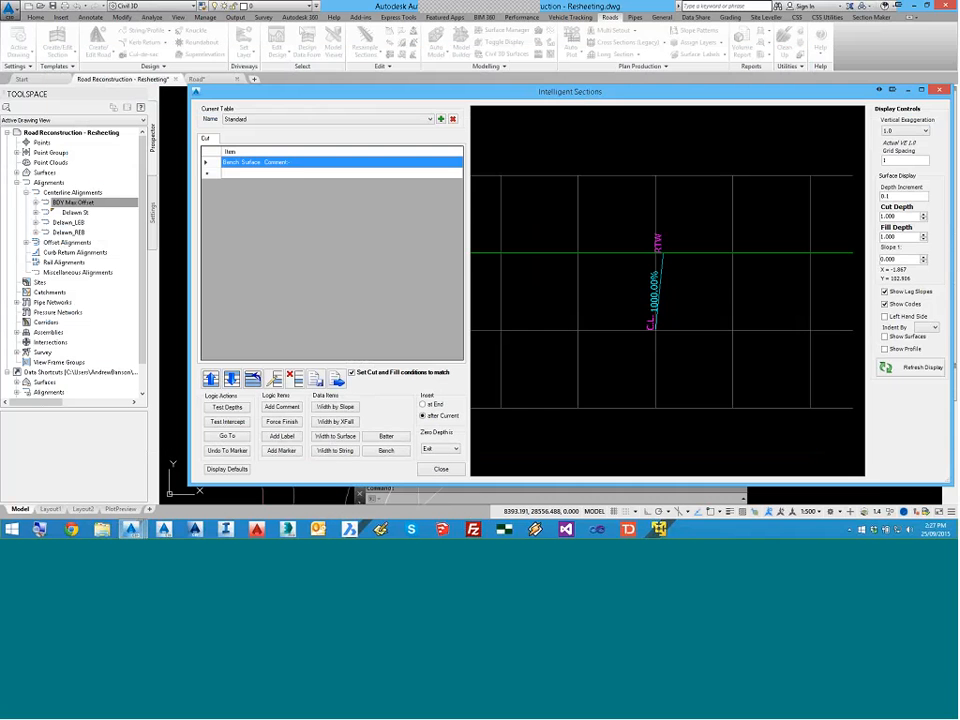
pyautogui.press('Escape')
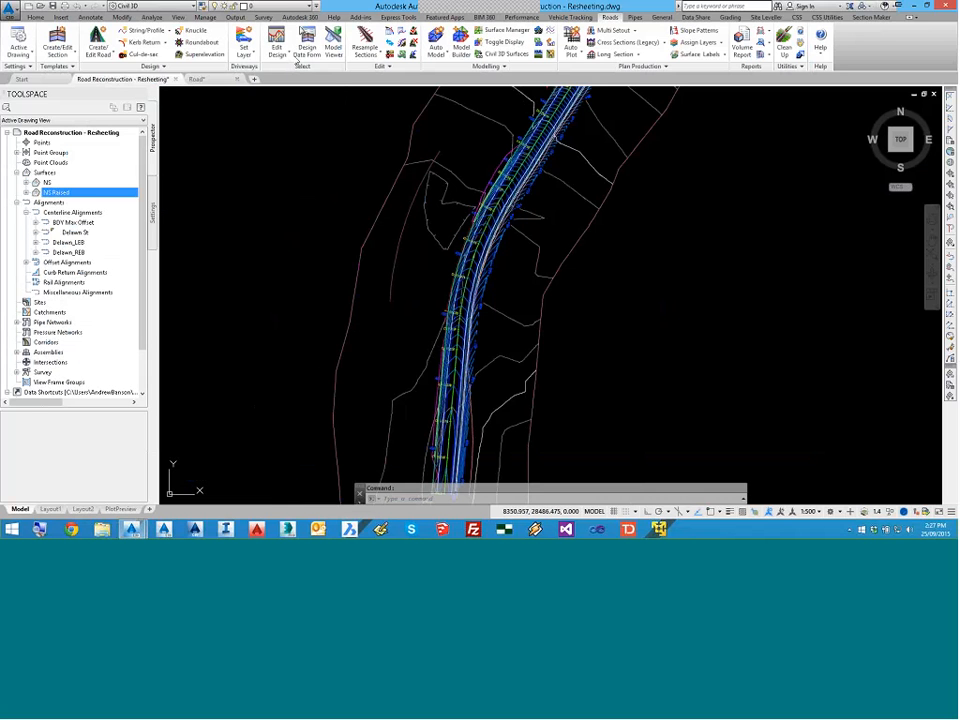
# Step: Open the Delawn St cross-section viewer at chainage 70
pyautogui.click(307, 48)
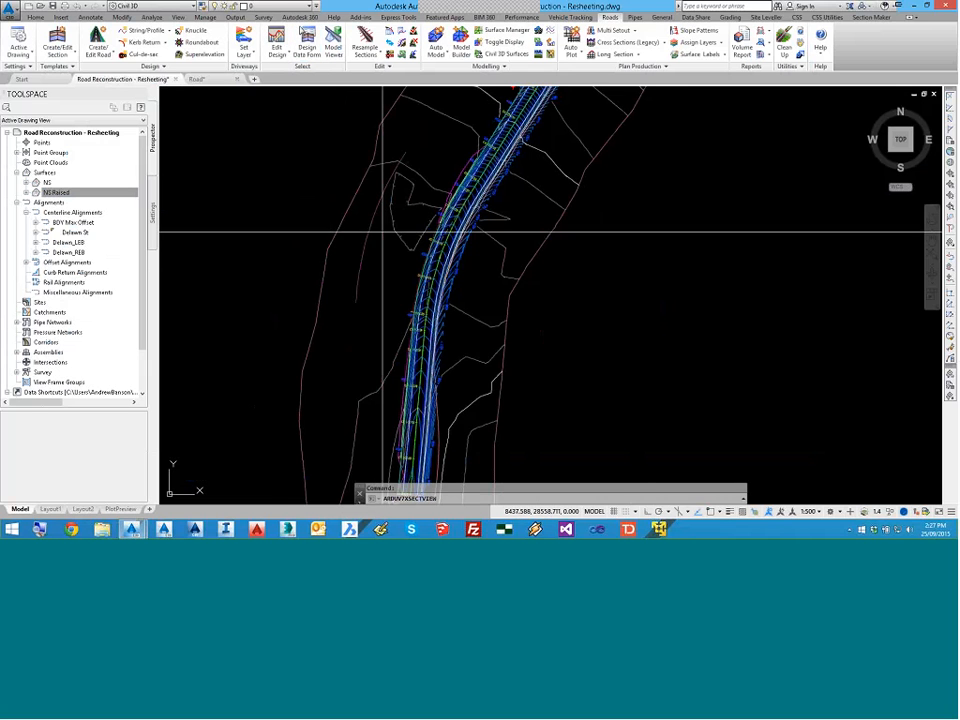
pyautogui.scroll(2, 380, 460)
pyautogui.press('Return')
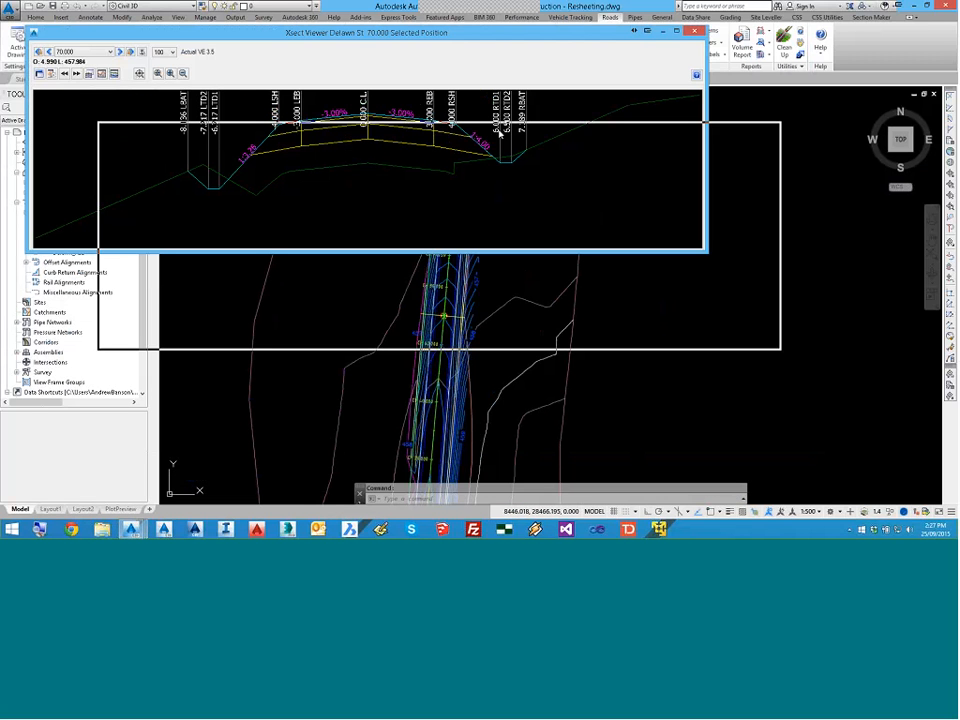
# Step: Add the NS Raised surface to the default cross-section view objects for all roads, from chainage 0 to 10000
pyautogui.click(148, 125)
pyautogui.click(146, 131)
pyautogui.click(238, 123)
pyautogui.click(236, 144)
pyautogui.click(285, 124)
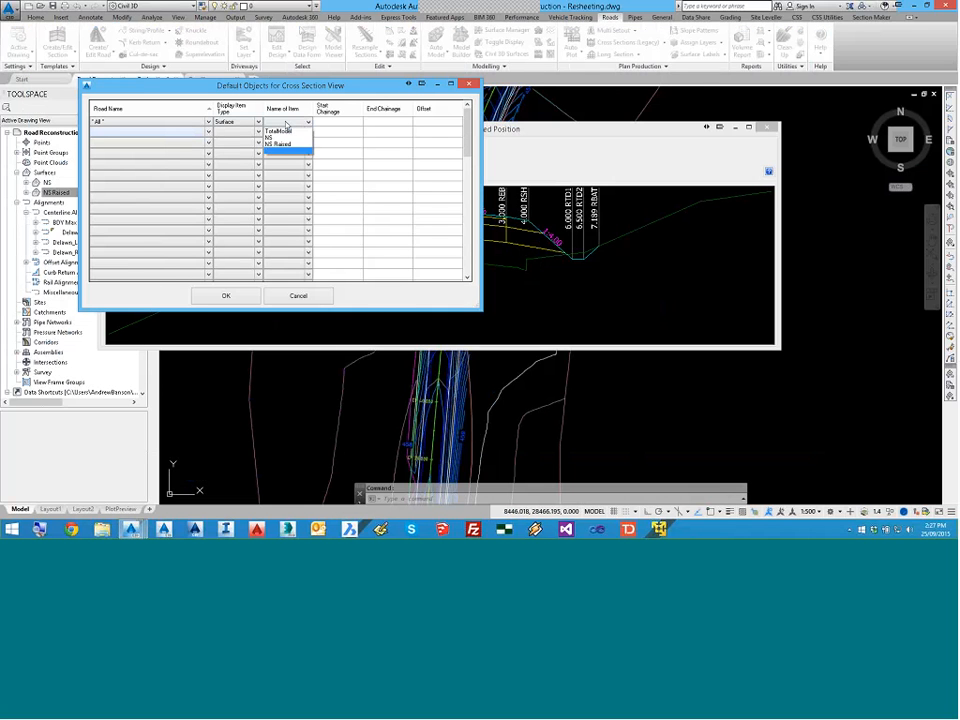
pyautogui.click(276, 145)
pyautogui.click(334, 123)
pyautogui.write('0')
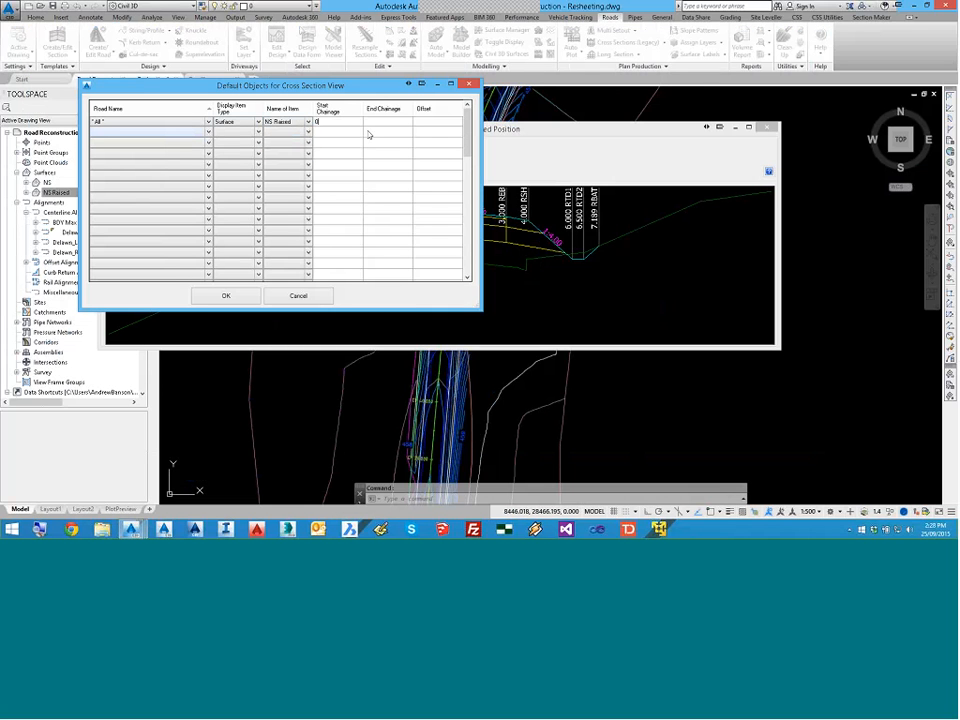
pyautogui.click(380, 122)
pyautogui.write('10000')
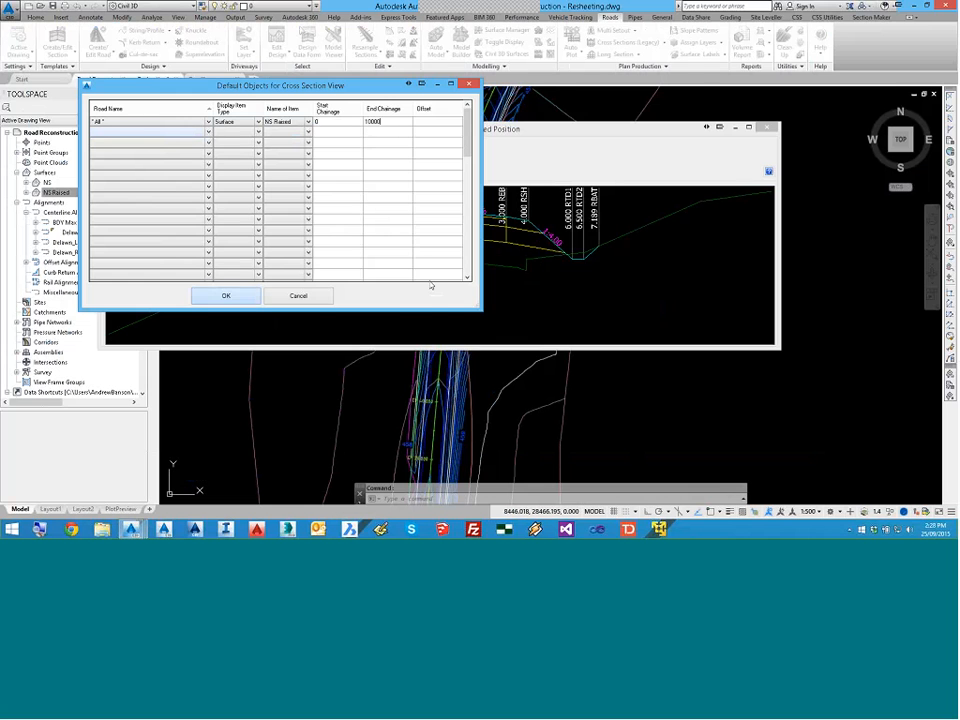
pyautogui.press('Return')
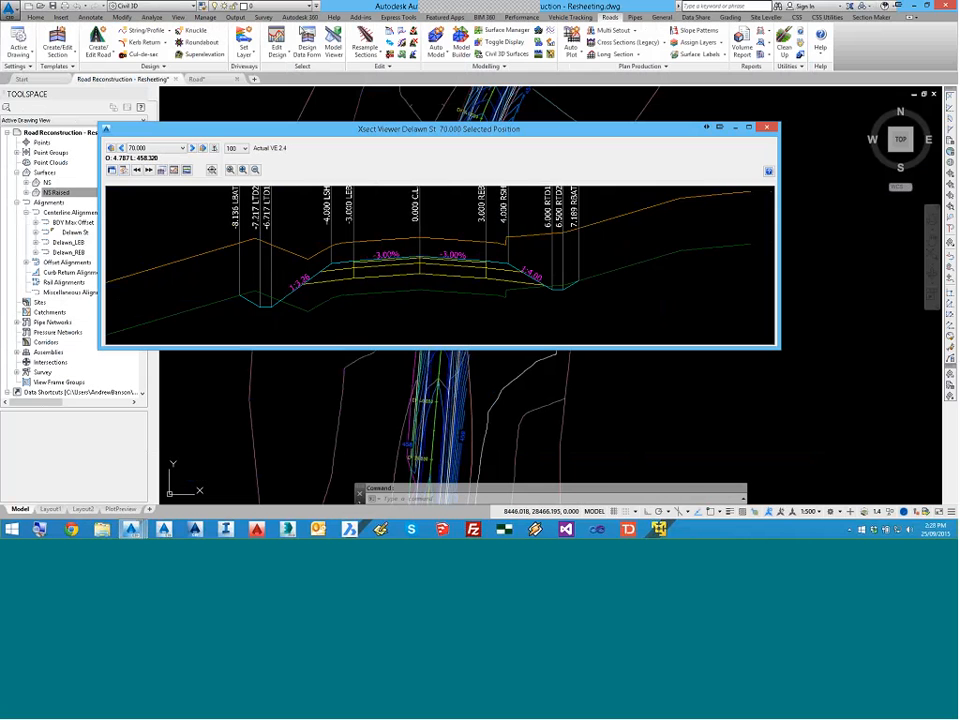
# Step: Examine the right table drain and batter at chainage 70 against the NS Raised surface
pyautogui.scroll(2, 531, 240)
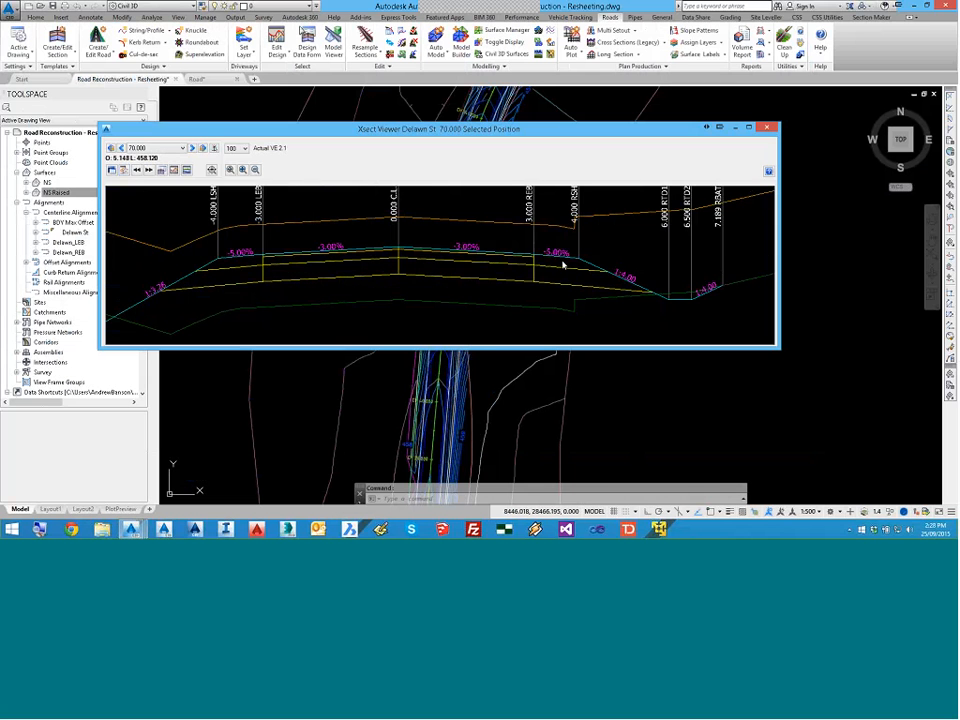
pyautogui.moveTo(563, 263); pyautogui.dragTo(395, 276, button='middle')
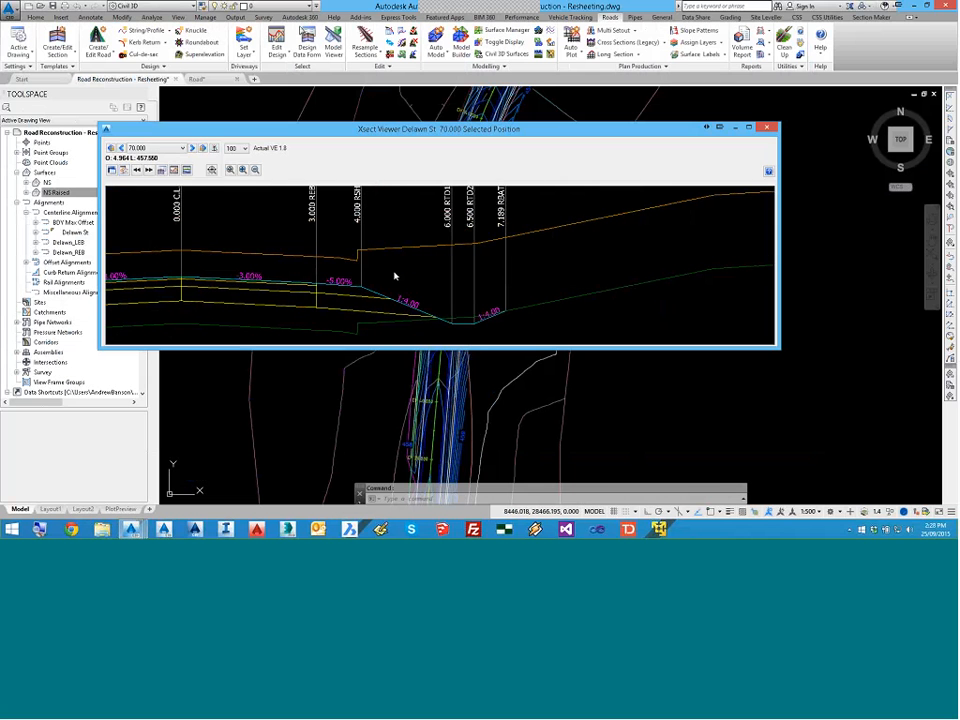
pyautogui.scroll(2, 450, 290)
pyautogui.click(535, 313)
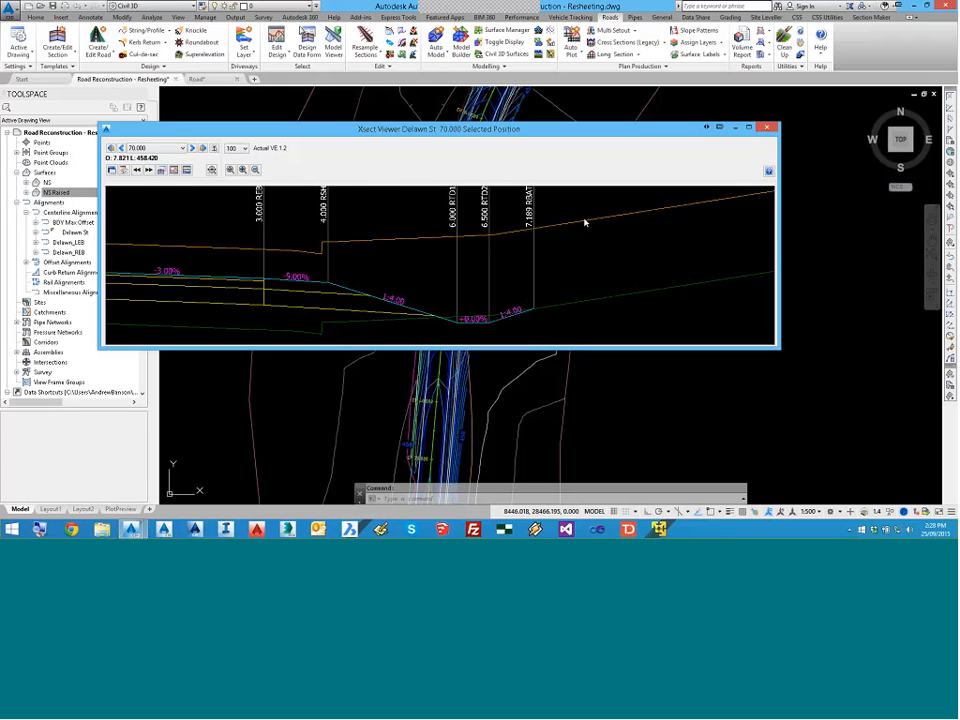
pyautogui.press('ctrl')
pyautogui.press('ctrl')
# Step: Move and resize the cross-section viewer to uncover the road plan, and fit both table drains in its view
pyautogui.moveTo(495, 169); pyautogui.dragTo(624, 308)
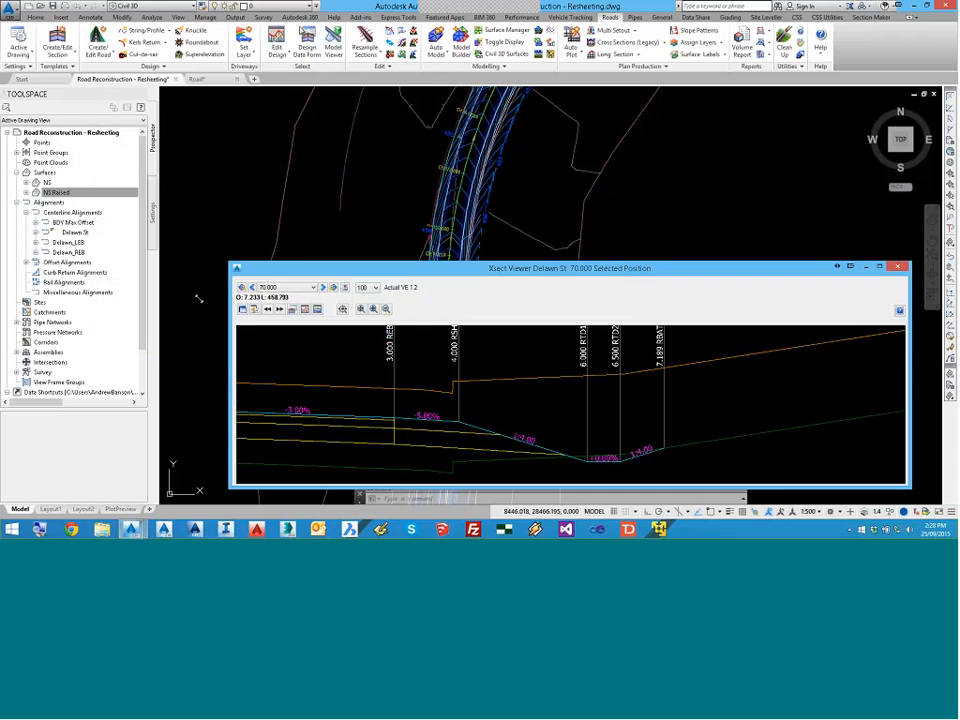
pyautogui.moveTo(199, 298); pyautogui.dragTo(179, 316)
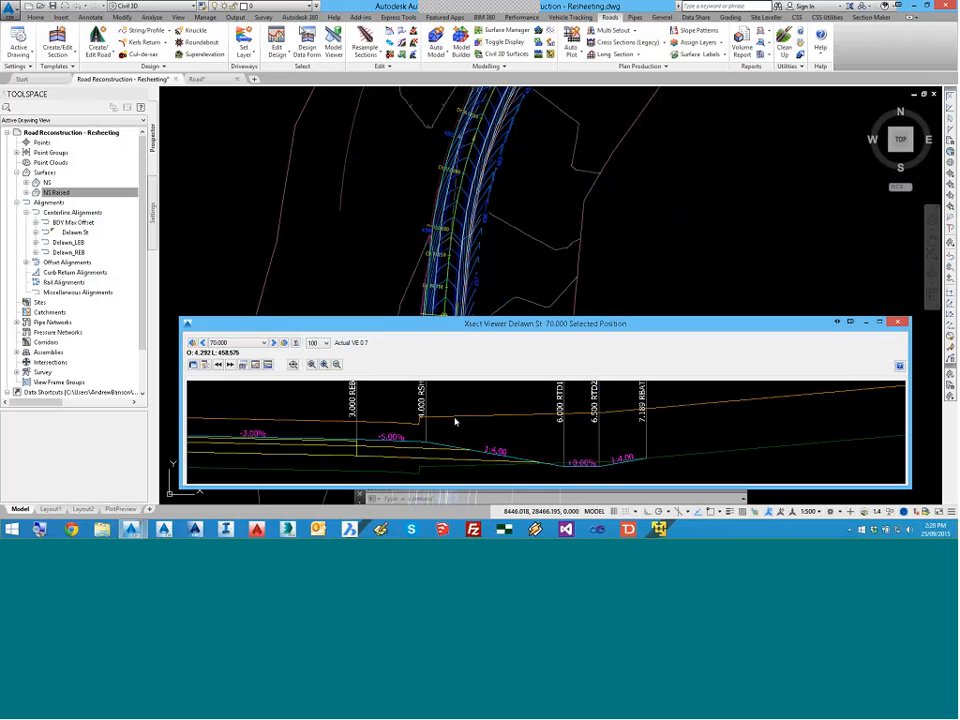
pyautogui.scroll(-4, 455, 422)
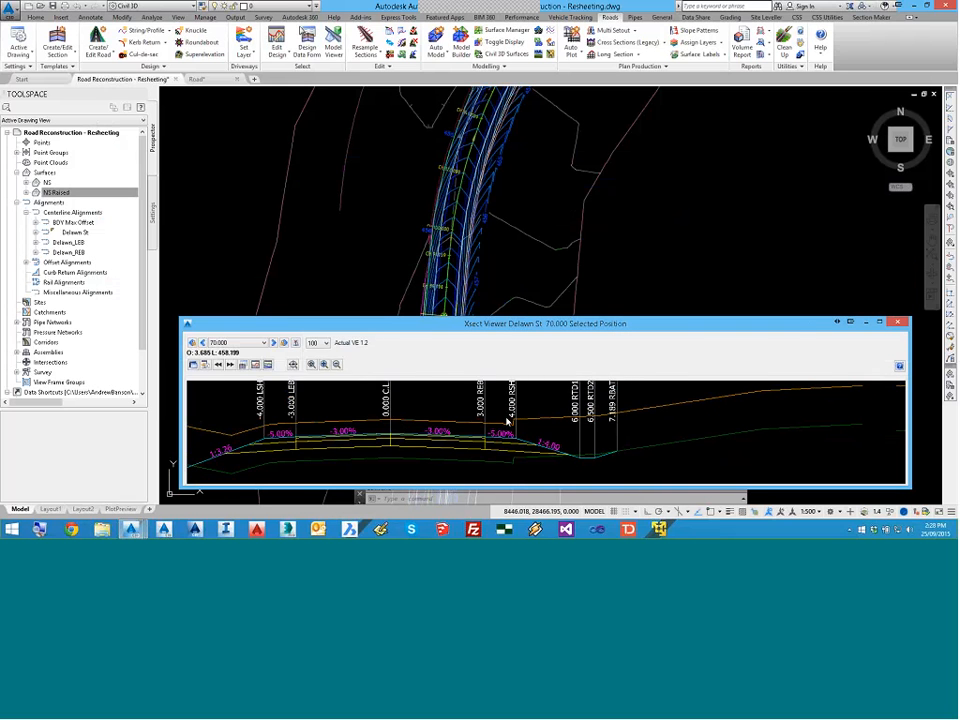
pyautogui.moveTo(507, 421); pyautogui.dragTo(559, 422, button='middle')
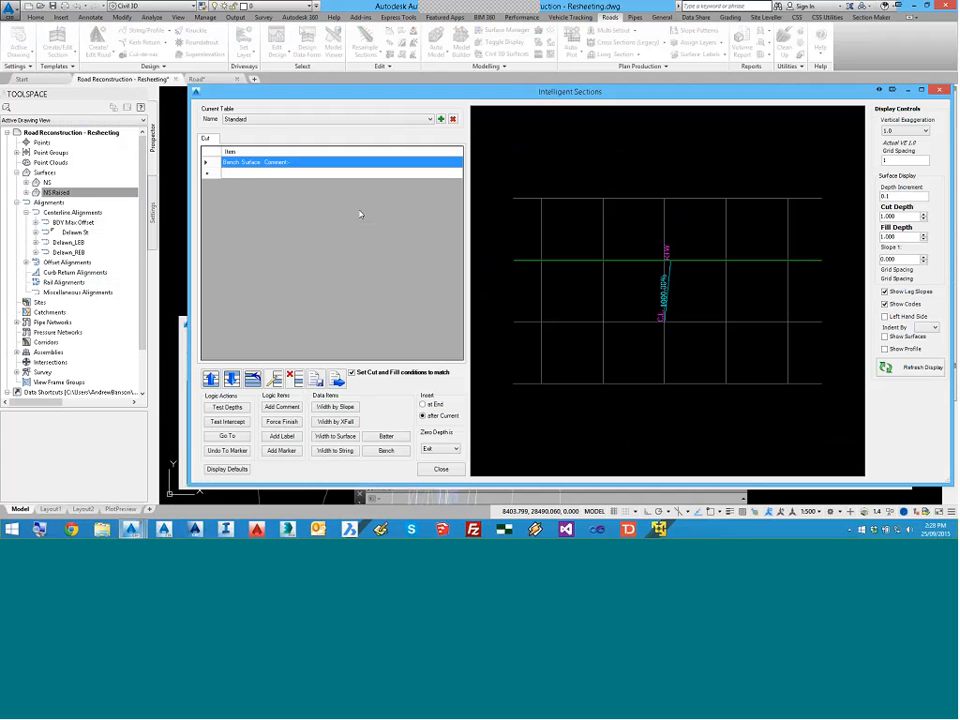
# Step: Examine the Batter to Alternate Surface table in the Intelligent Sections editor
pyautogui.moveTo(350, 92); pyautogui.dragTo(258, 53)
pyautogui.click(157, 78)
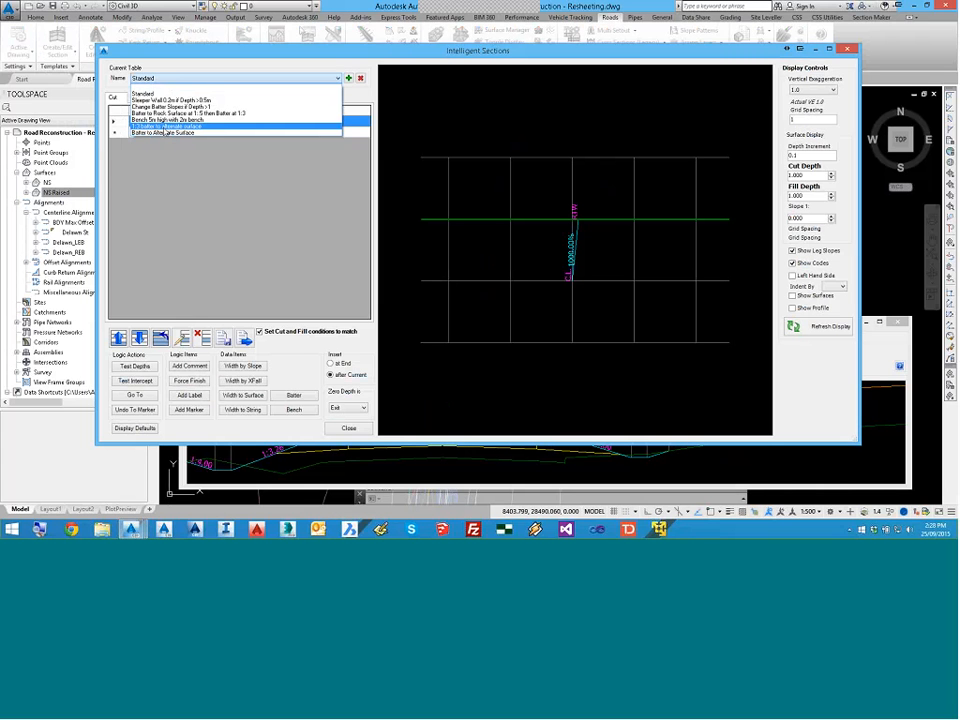
pyautogui.click(161, 134)
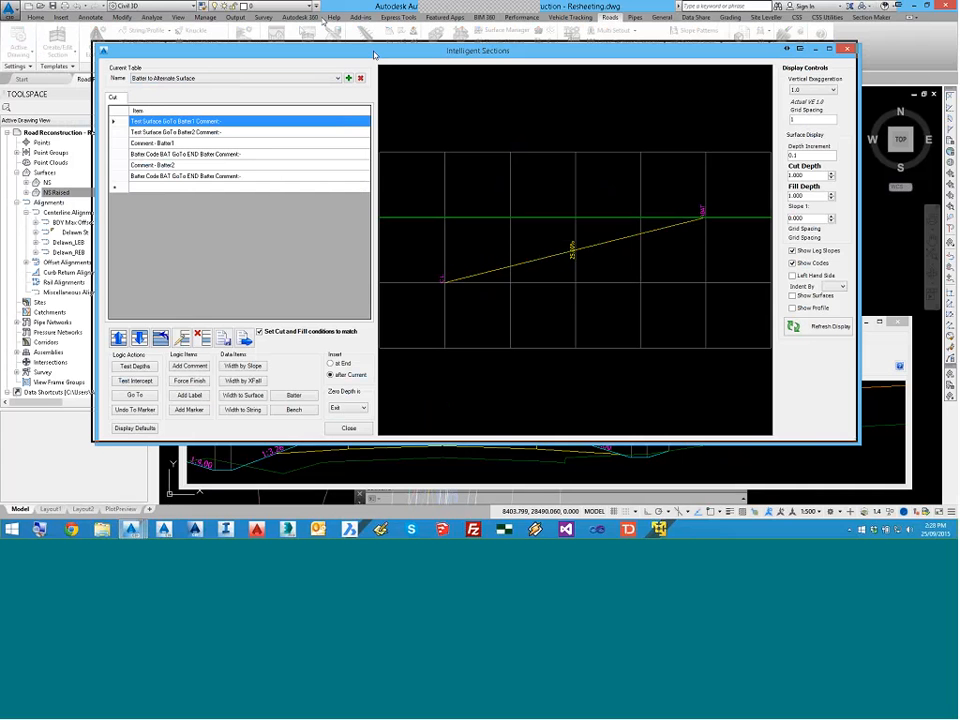
pyautogui.moveTo(323, 20); pyautogui.dragTo(319, 20)
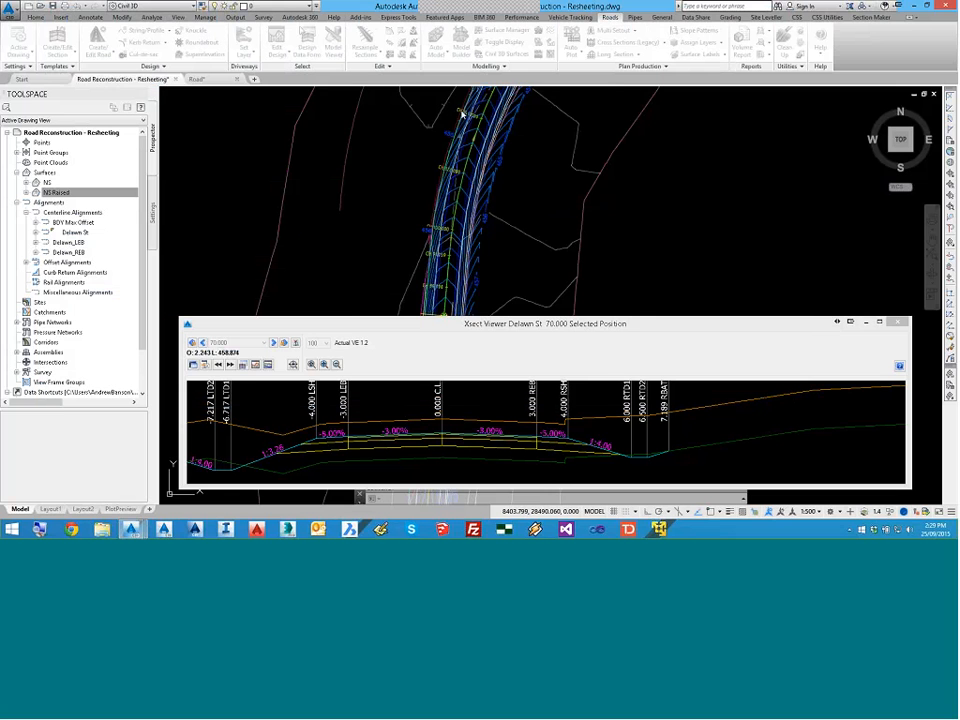
# Step: Start an Intelligent Sections batter entry for Delawn St on the right side, using the Batter to Alternate Surface template
pyautogui.click(462, 113)
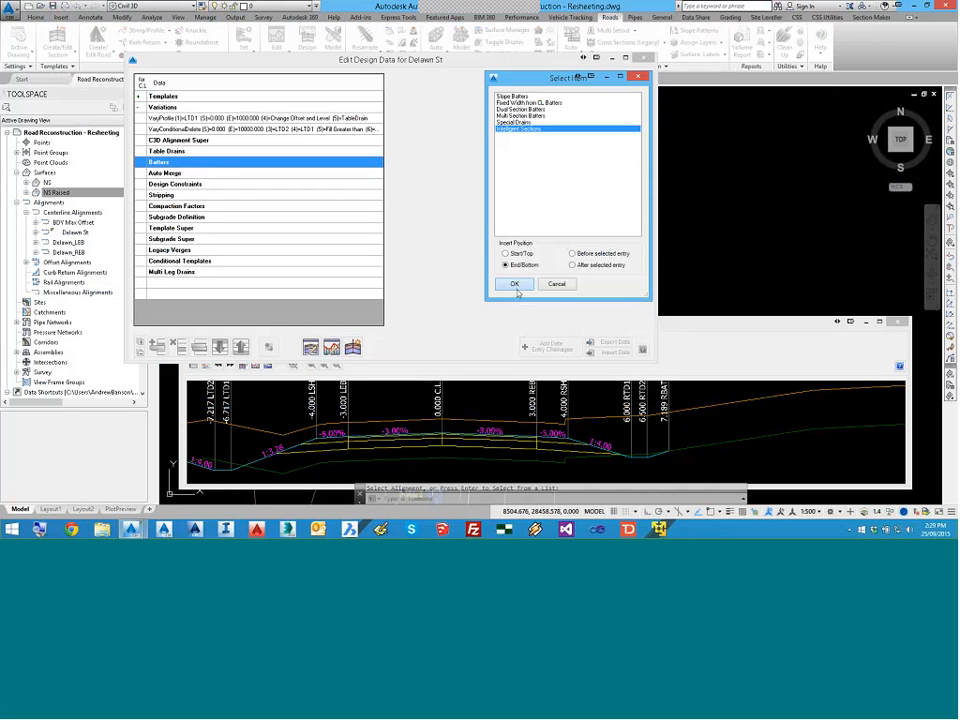
pyautogui.doubleClick(505, 132)
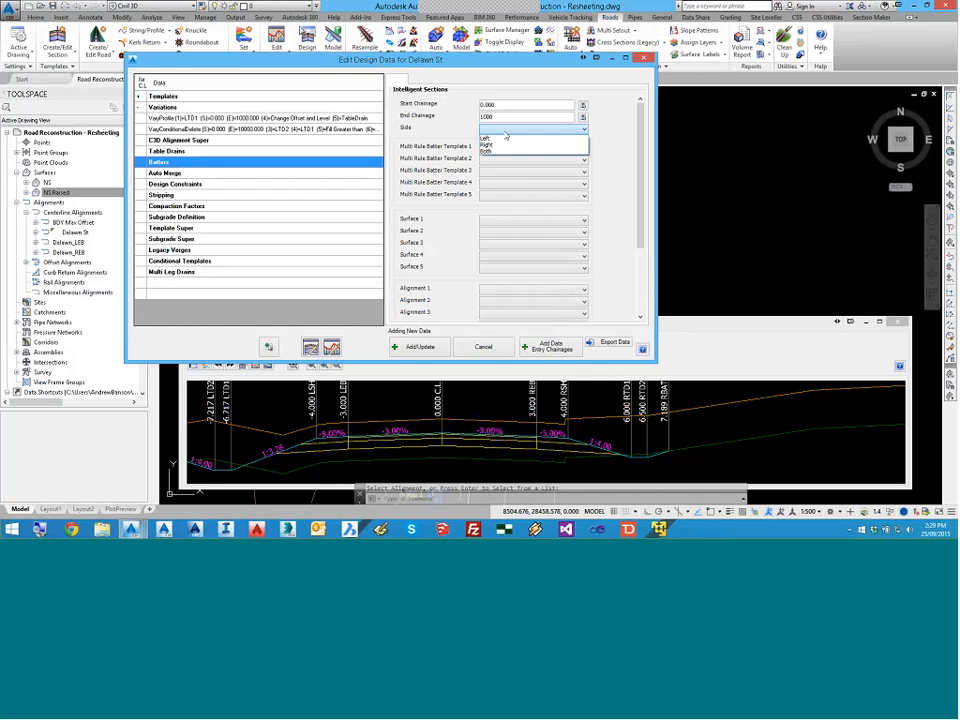
pyautogui.click(507, 144)
pyautogui.click(509, 149)
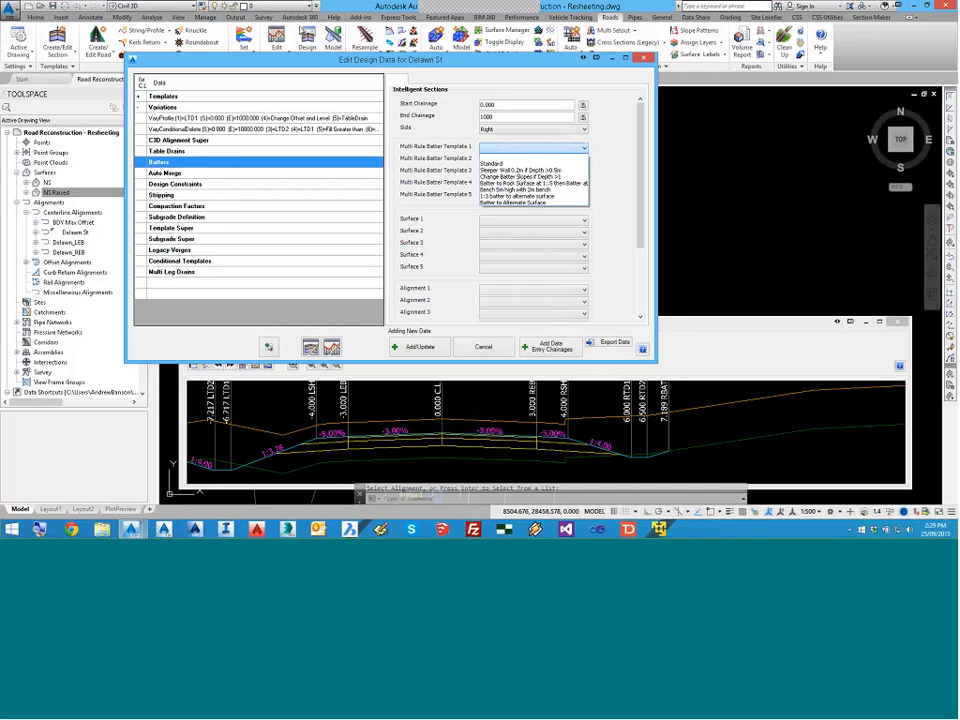
pyautogui.click(508, 202)
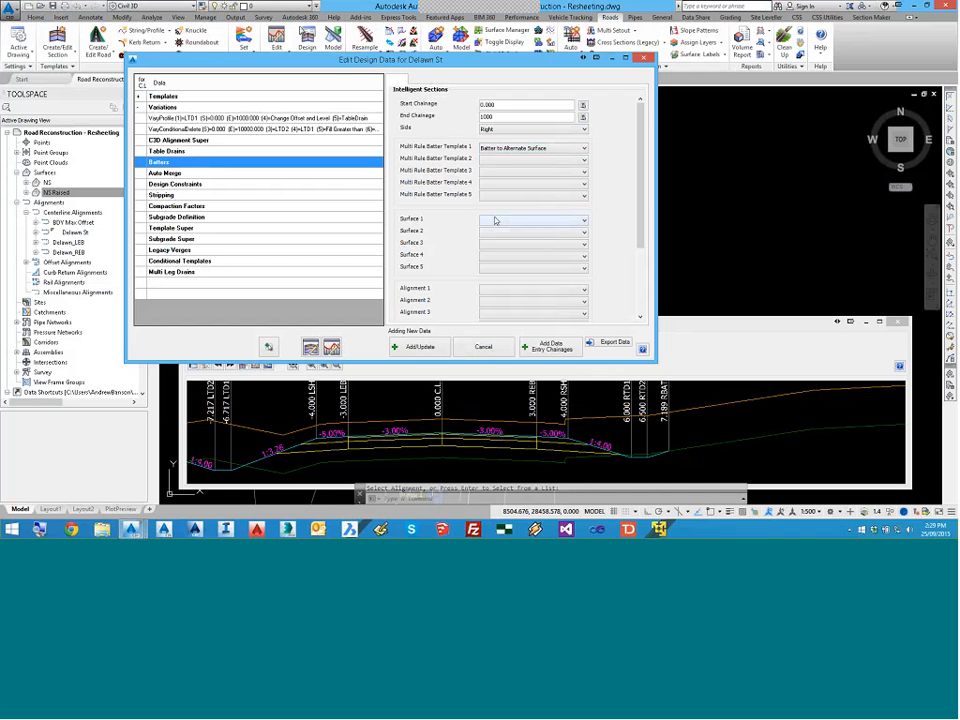
# Step: Assign NS Raised as Surface 1 and add the intelligent section to Delawn St's batters
pyautogui.click(495, 220)
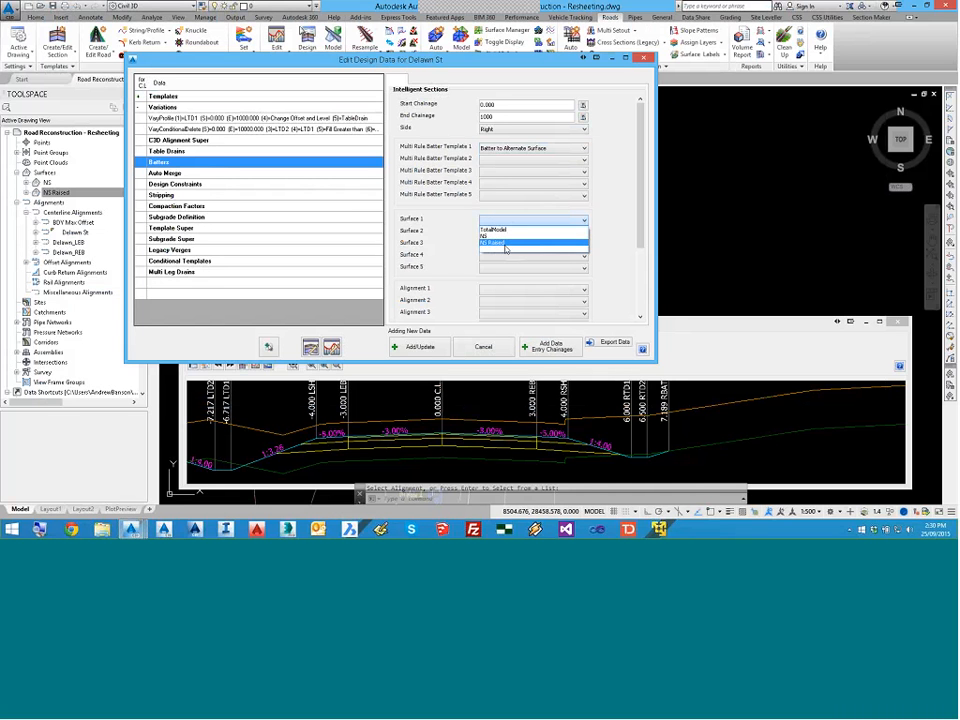
pyautogui.click(506, 244)
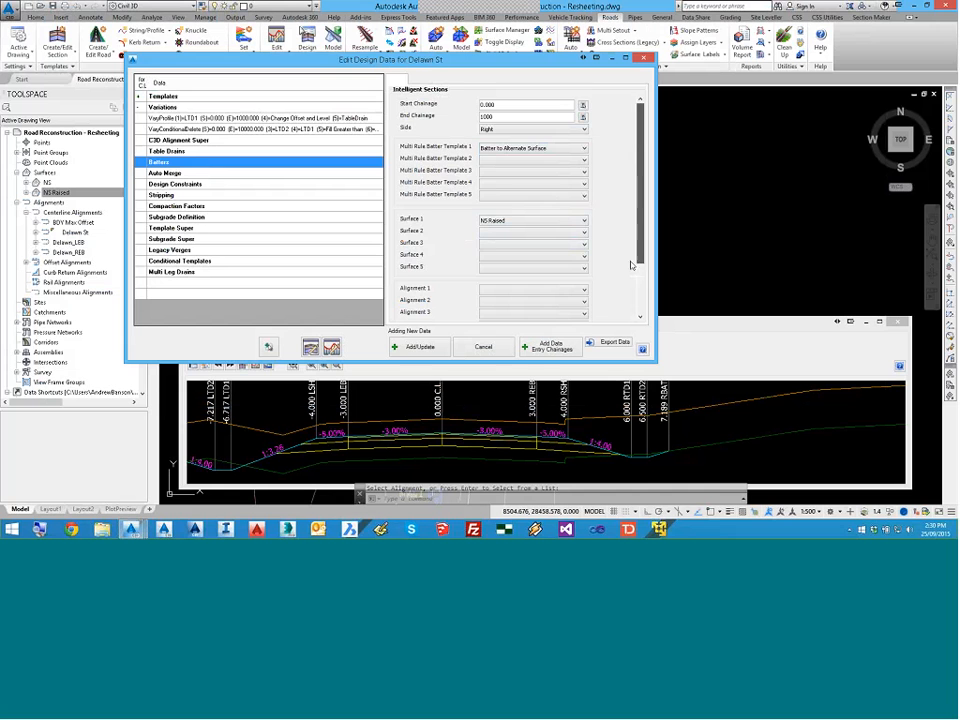
pyautogui.scroll(-3, 631, 265)
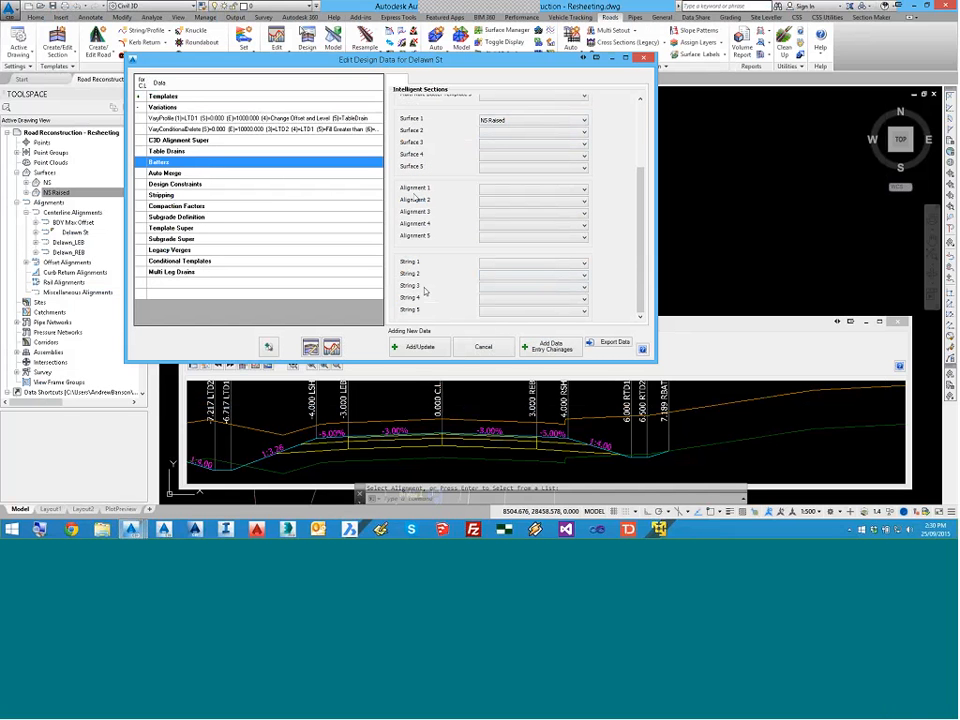
pyautogui.moveTo(643, 205); pyautogui.dragTo(652, 108)
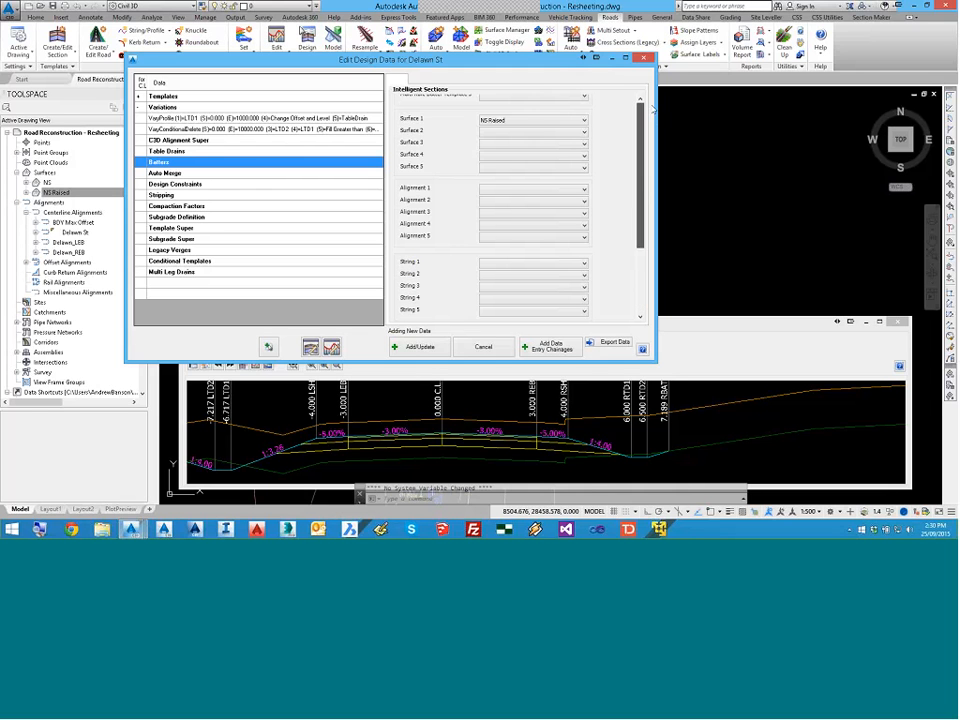
pyautogui.click(424, 346)
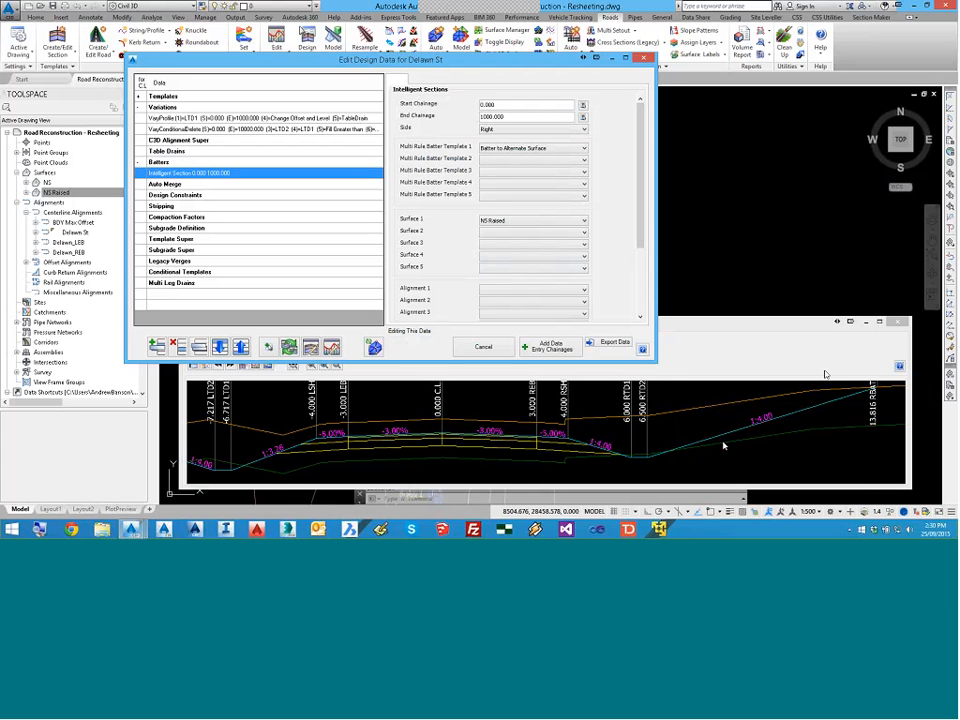
pyautogui.click(873, 388)
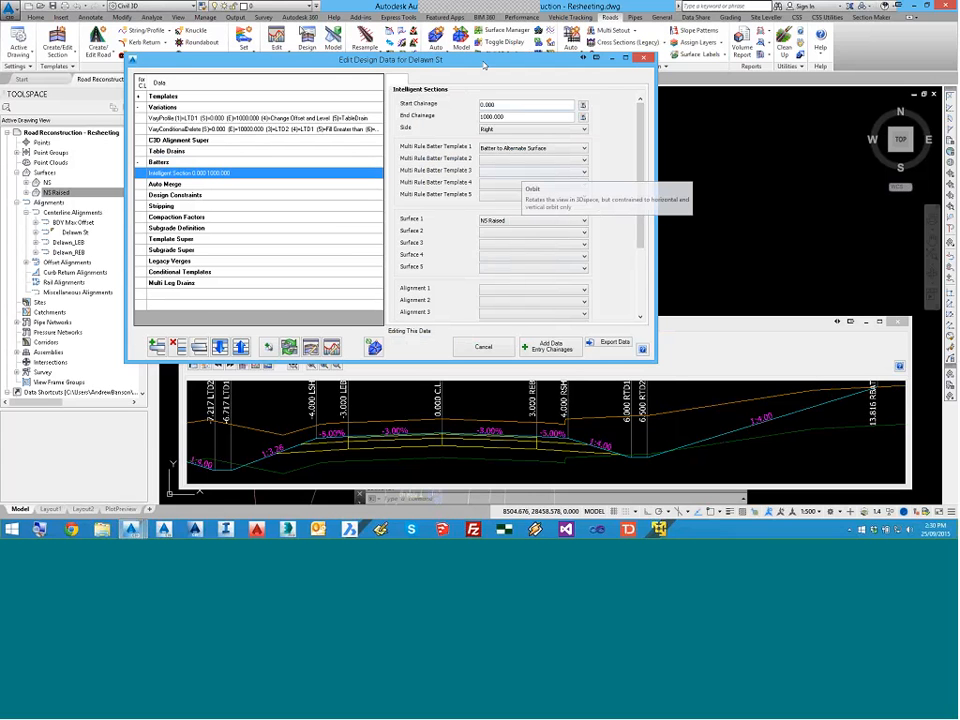
# Step: Reopen the Intelligent Sections editor and load the Batter to Alternate Surface table
pyautogui.moveTo(484, 66); pyautogui.dragTo(521, 69)
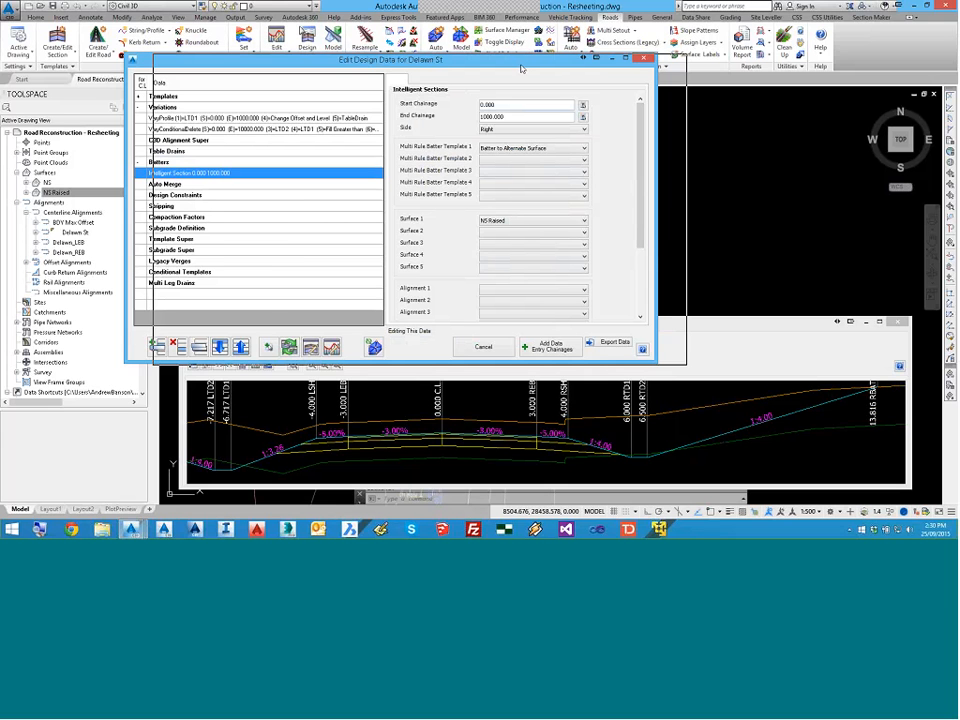
pyautogui.moveTo(521, 69); pyautogui.dragTo(573, 72)
pyautogui.click(67, 61)
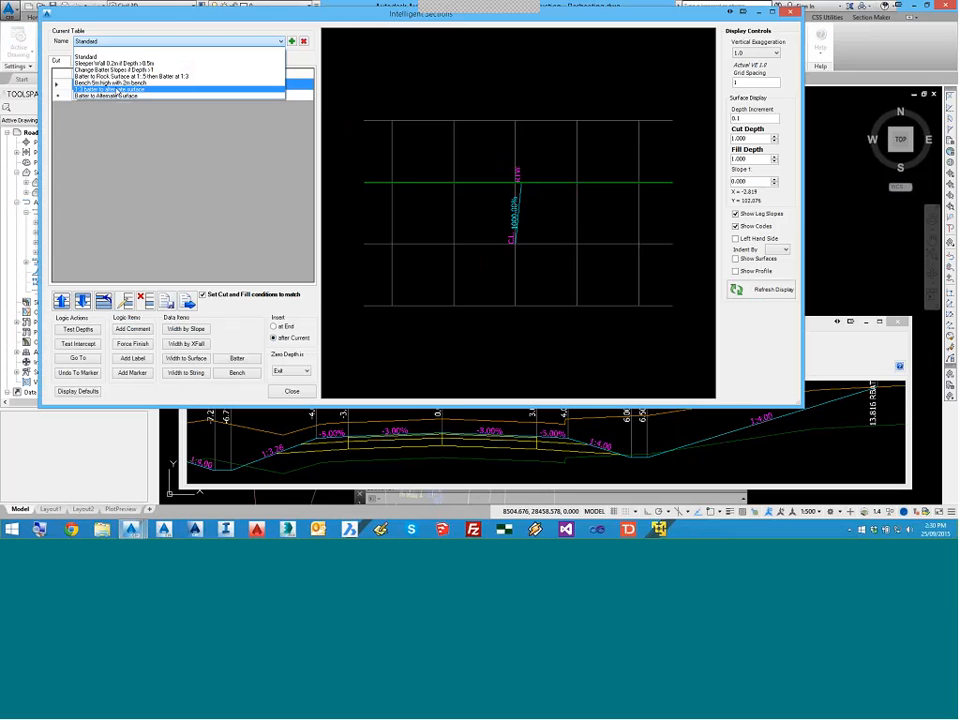
pyautogui.click(110, 95)
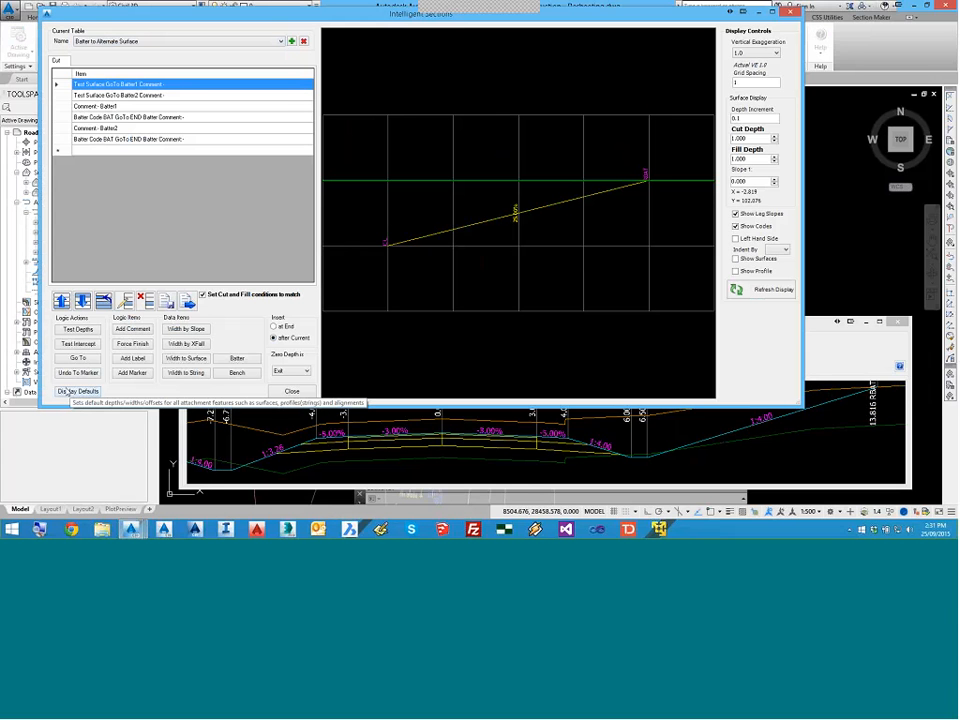
pyautogui.click(292, 39)
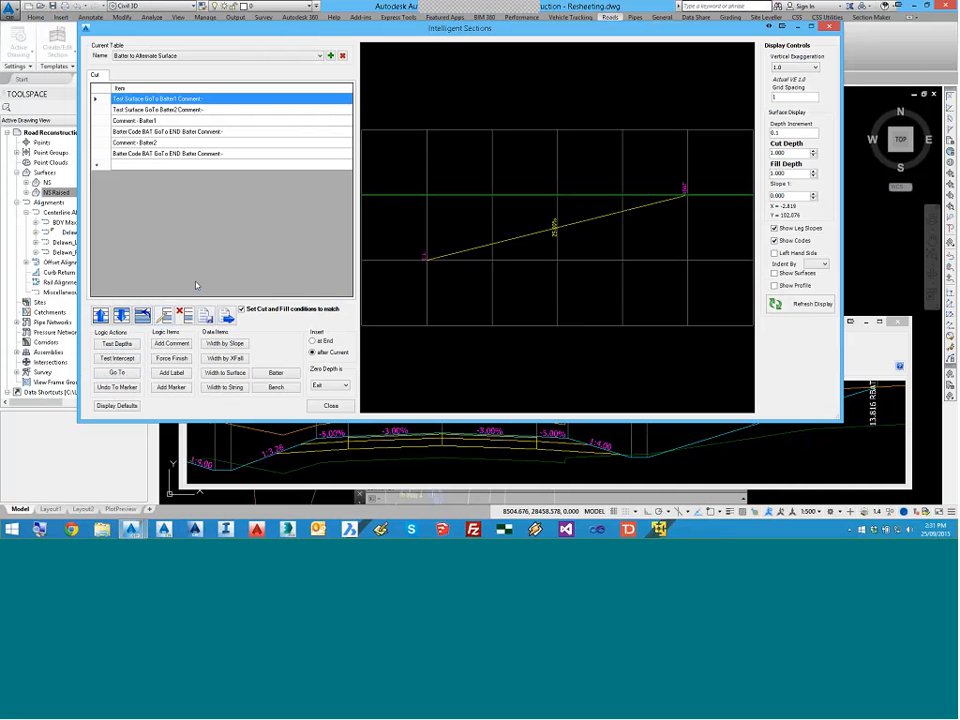
# Step: Inspect the depth conditions of the surface test that goes to Batter1, and leave it without changes
pyautogui.click(164, 315)
pyautogui.moveTo(291, 38); pyautogui.dragTo(296, 121)
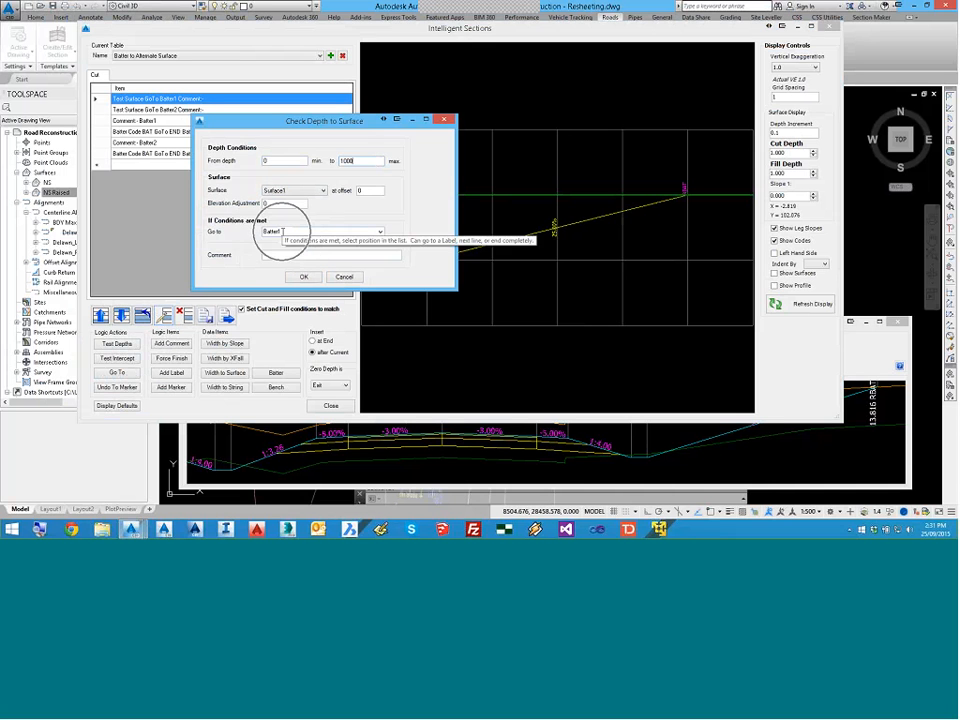
pyautogui.click(341, 278)
# Step: Inspect the depth conditions of the surface test that goes to Batter2, and leave it without changes
pyautogui.click(182, 110)
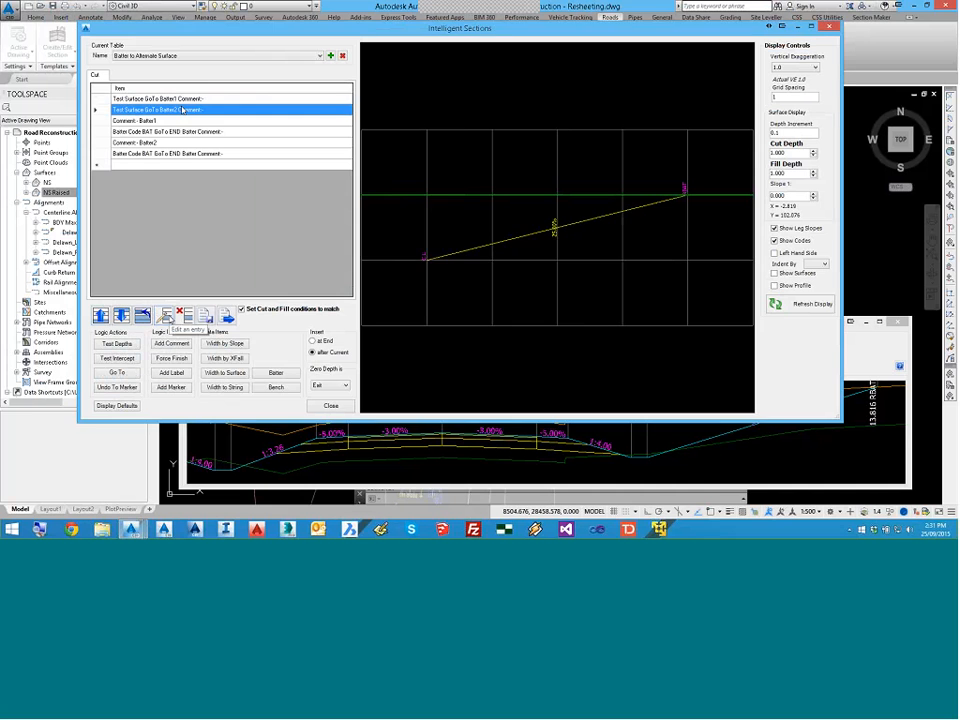
pyautogui.doubleClick(182, 110)
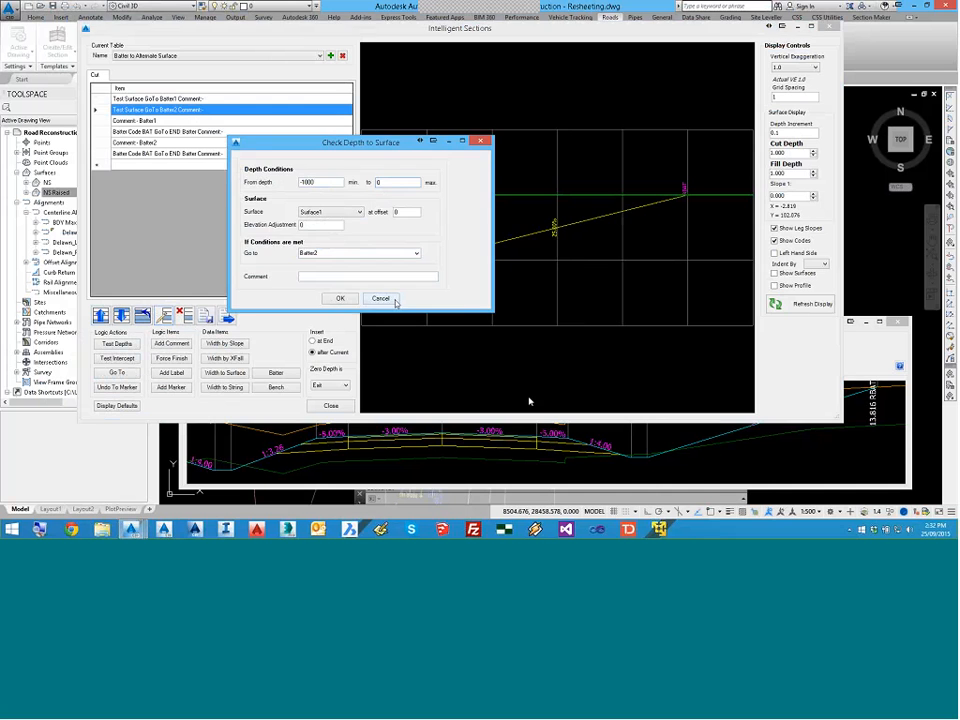
pyautogui.click(381, 299)
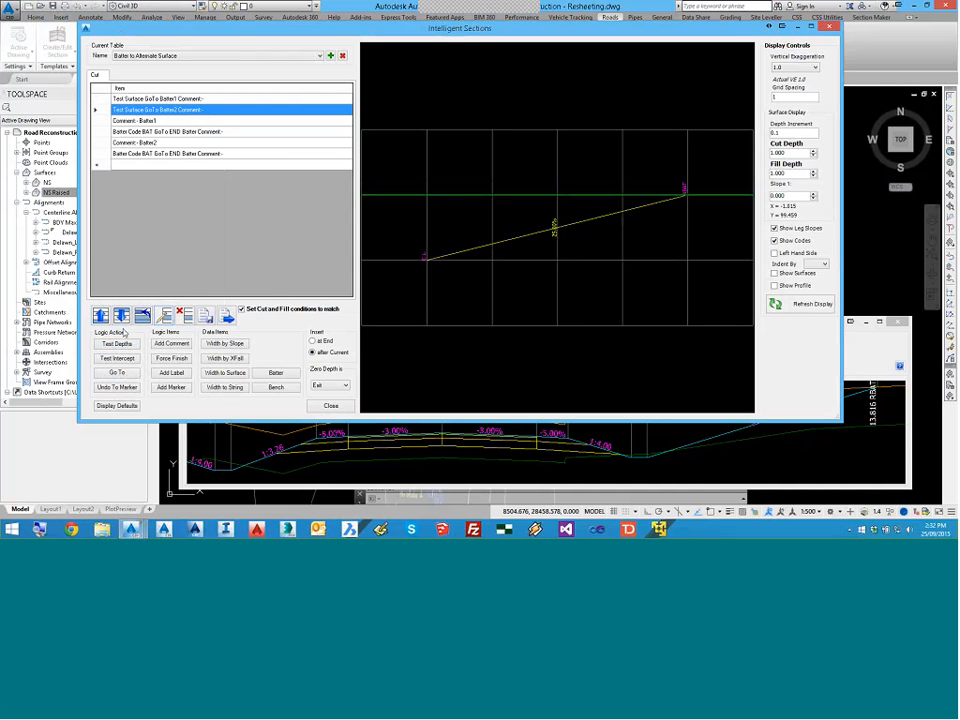
# Step: Inspect the Batter1 comment and its batter's intercept settings, including the Go to options and code, and leave them without changes
pyautogui.click(138, 121)
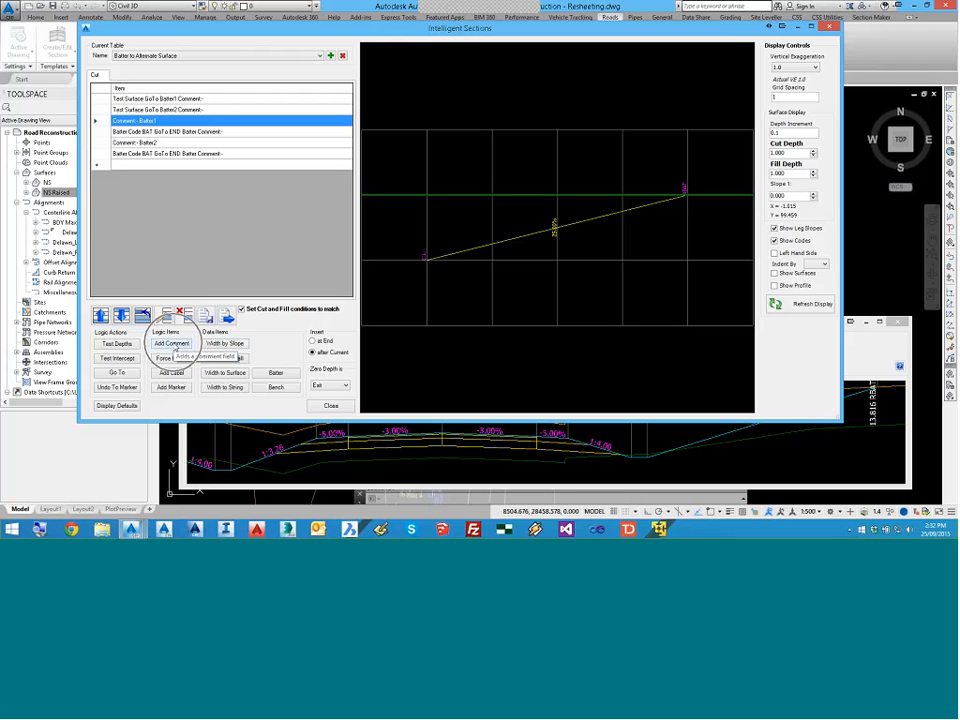
pyautogui.click(146, 132)
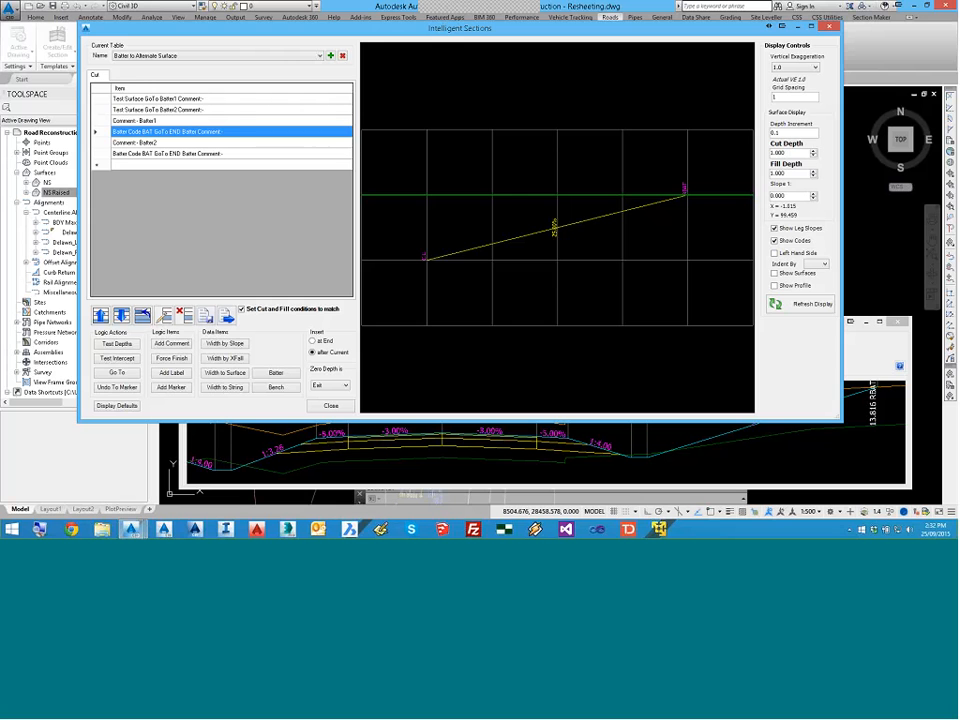
pyautogui.click(165, 315)
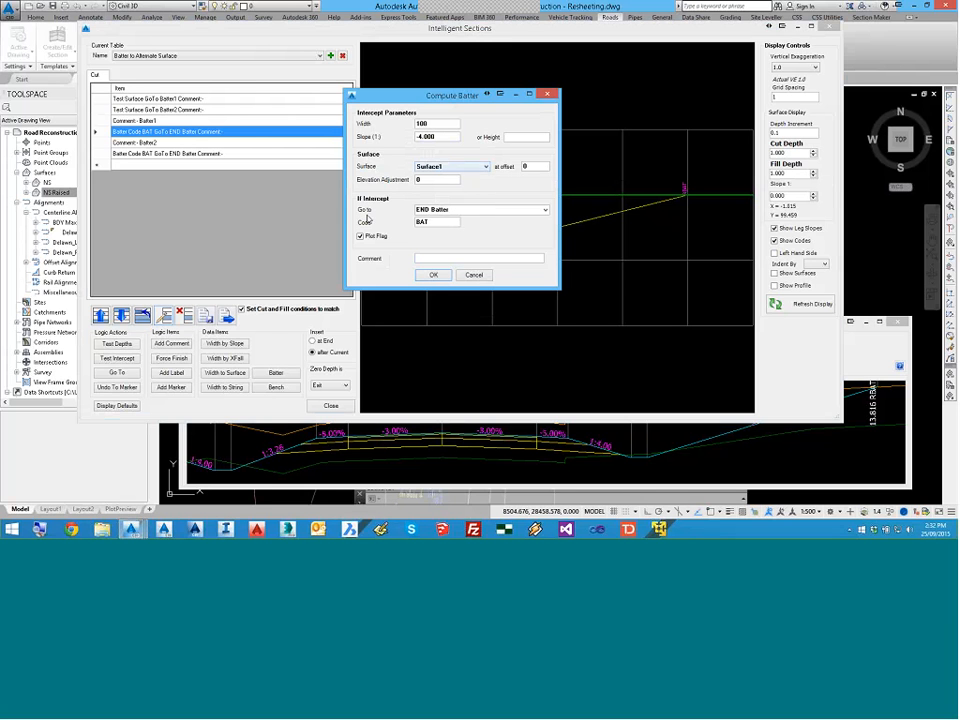
pyautogui.click(445, 210)
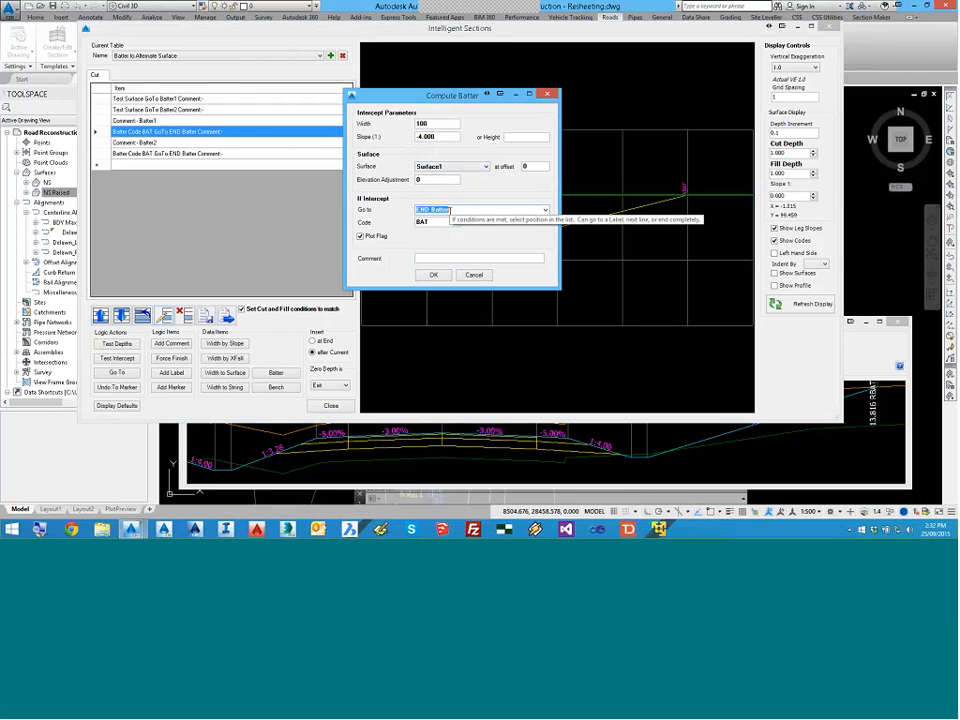
pyautogui.click(452, 209)
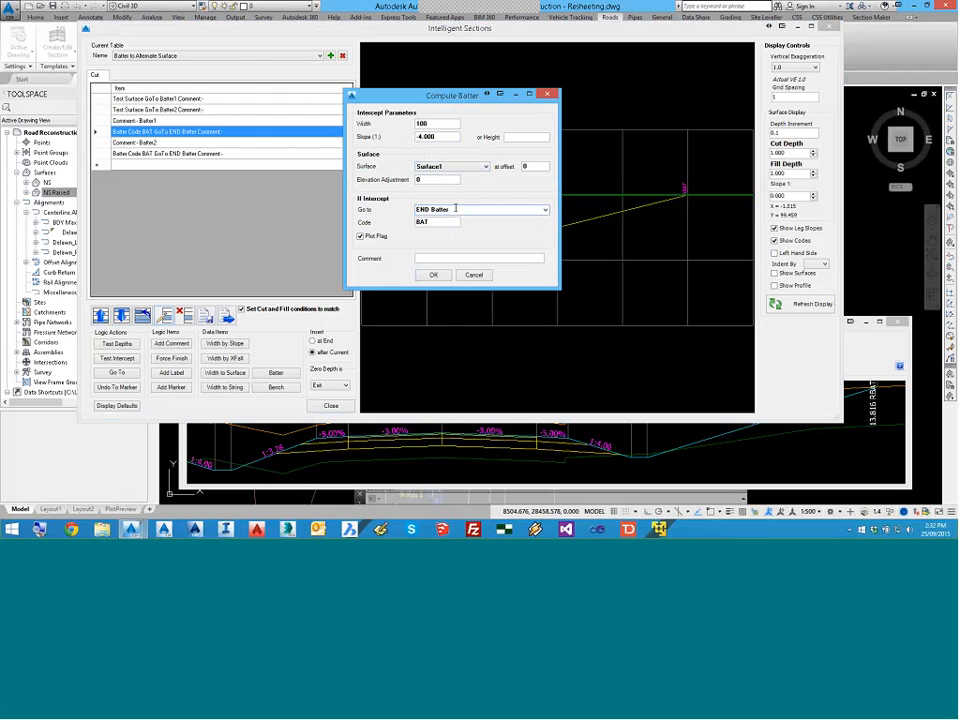
pyautogui.click(545, 210)
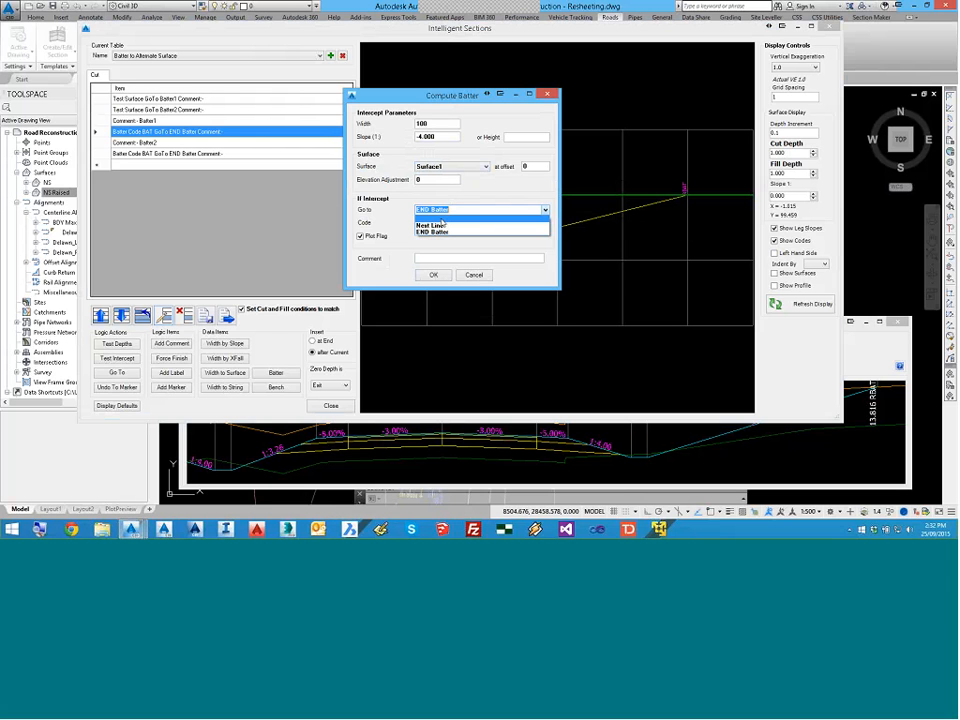
pyautogui.click(432, 213)
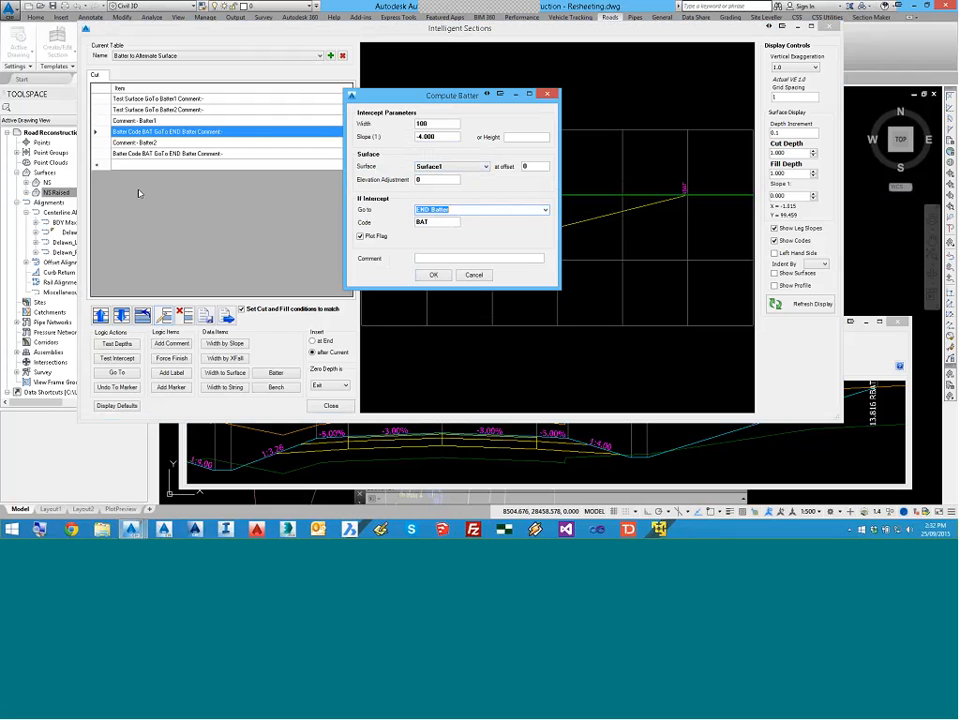
pyautogui.click(436, 221)
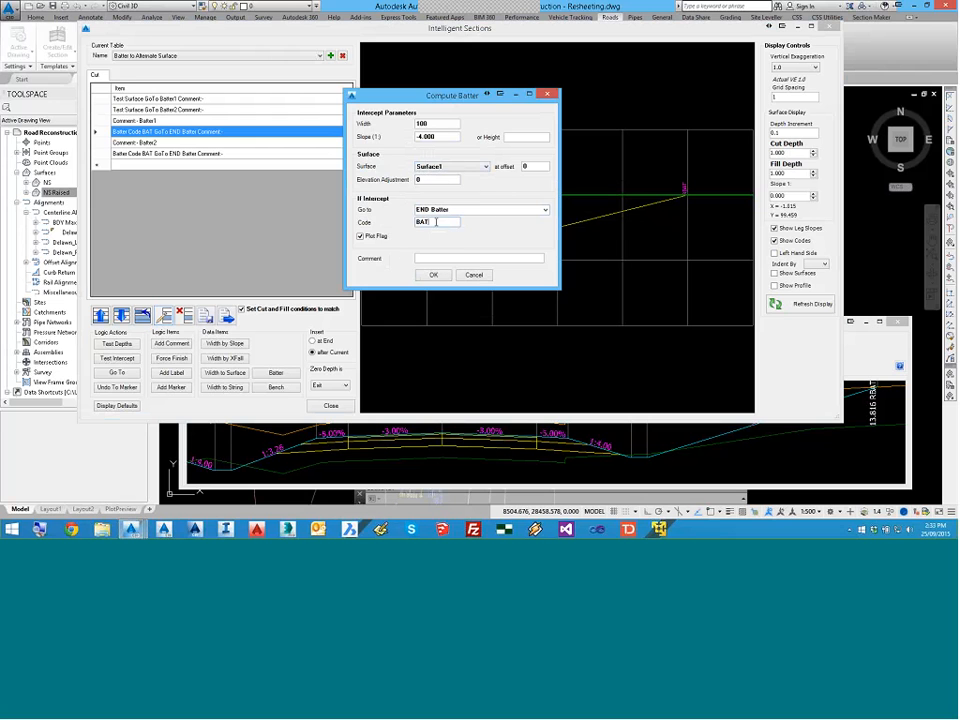
pyautogui.press('Return')
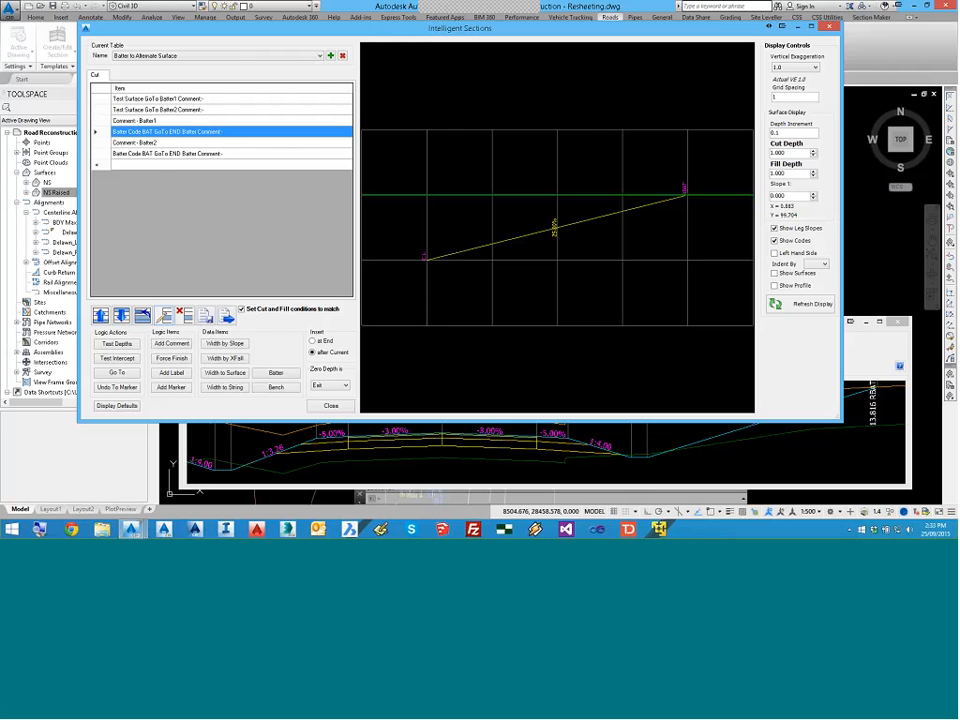
# Step: Inspect the slope and intercept settings of the batter under the Batter2 comment, and leave them without changes
pyautogui.click(156, 154)
pyautogui.click(165, 317)
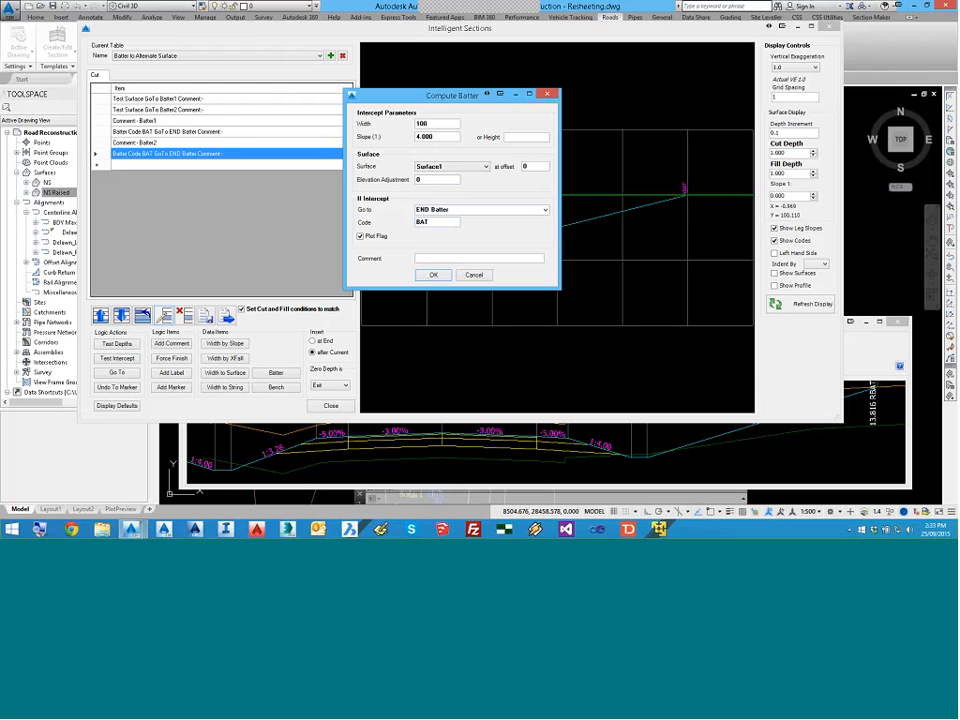
pyautogui.click(472, 275)
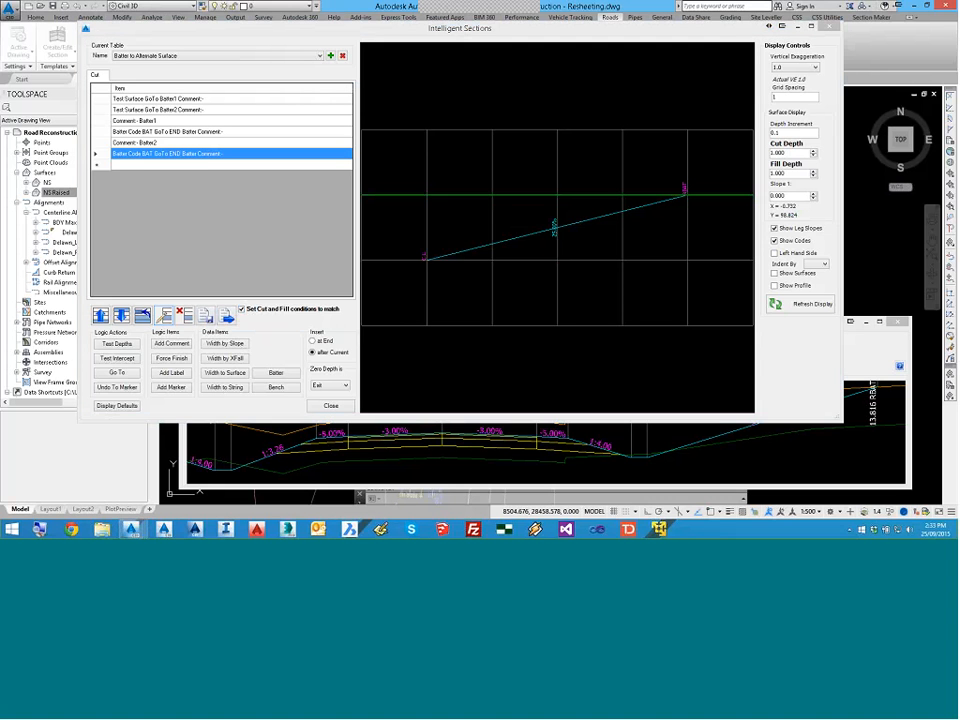
# Step: Reposition the Intelligent Sections window and create a new table named Demo
pyautogui.click(363, 37)
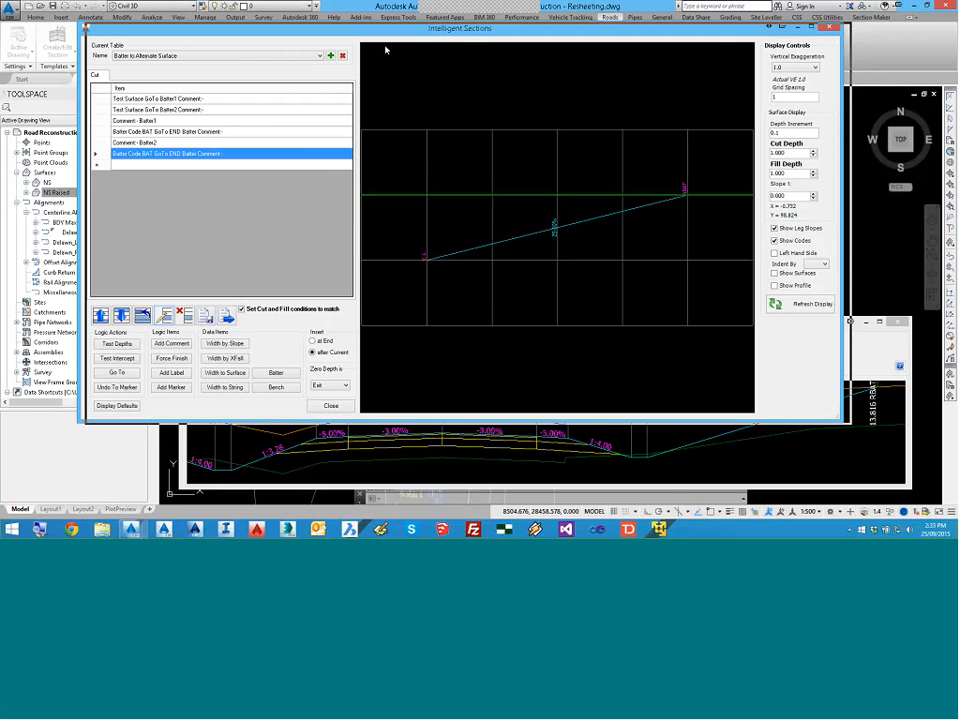
pyautogui.moveTo(385, 46); pyautogui.dragTo(320, 52)
pyautogui.click(356, 68)
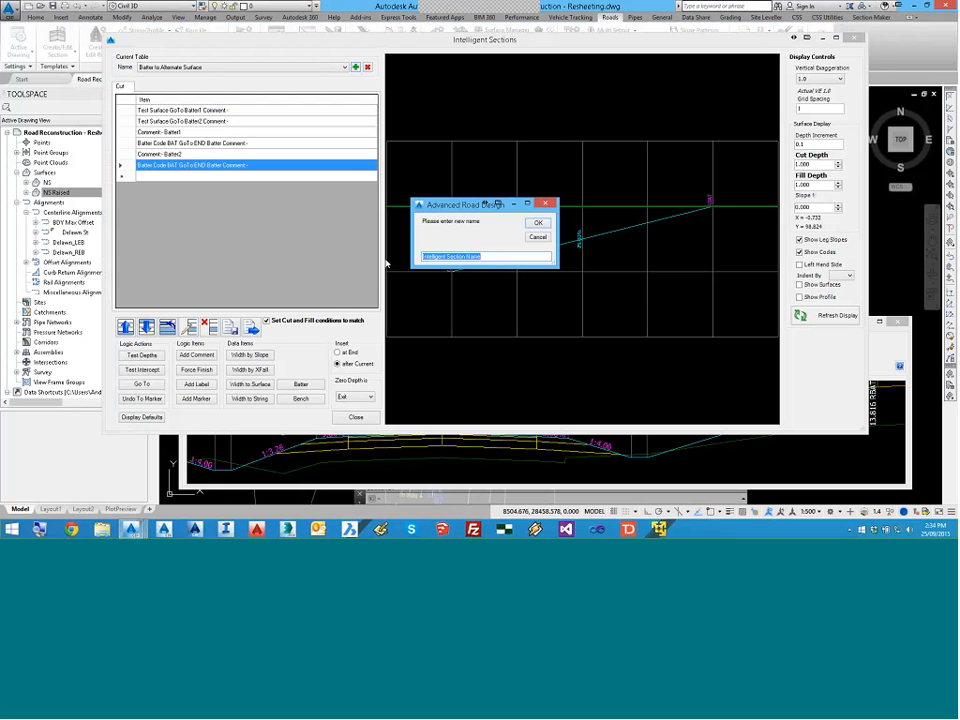
pyautogui.write('Demo')
pyautogui.press('Return')
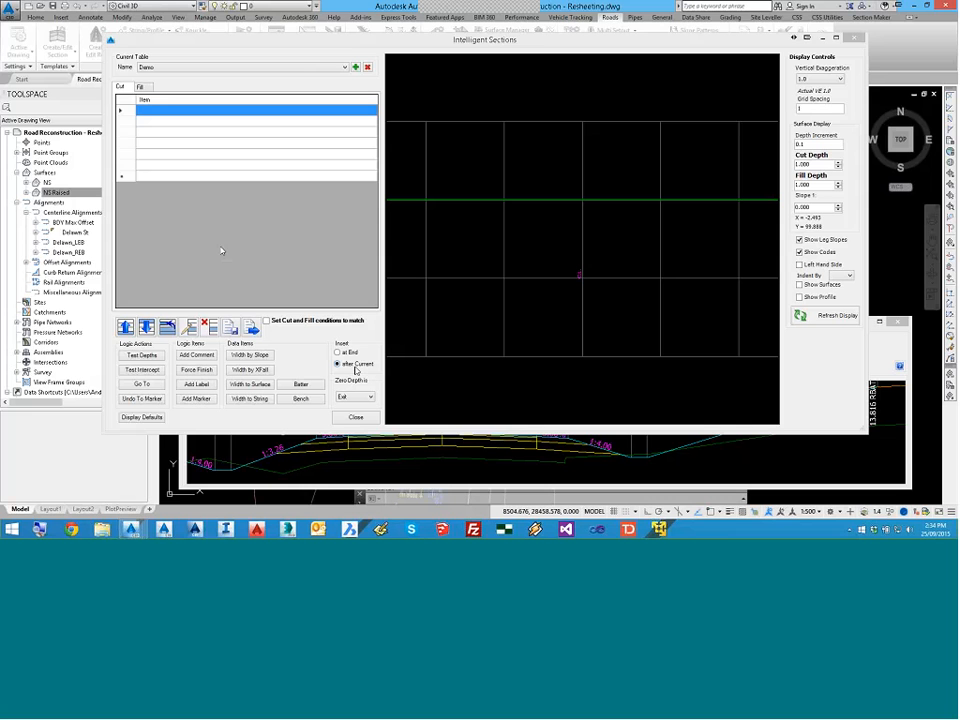
# Step: Add a depth test from 0 to 0.5 to the Demo table's cut conditions, going to Batter1 when met
pyautogui.click(136, 113)
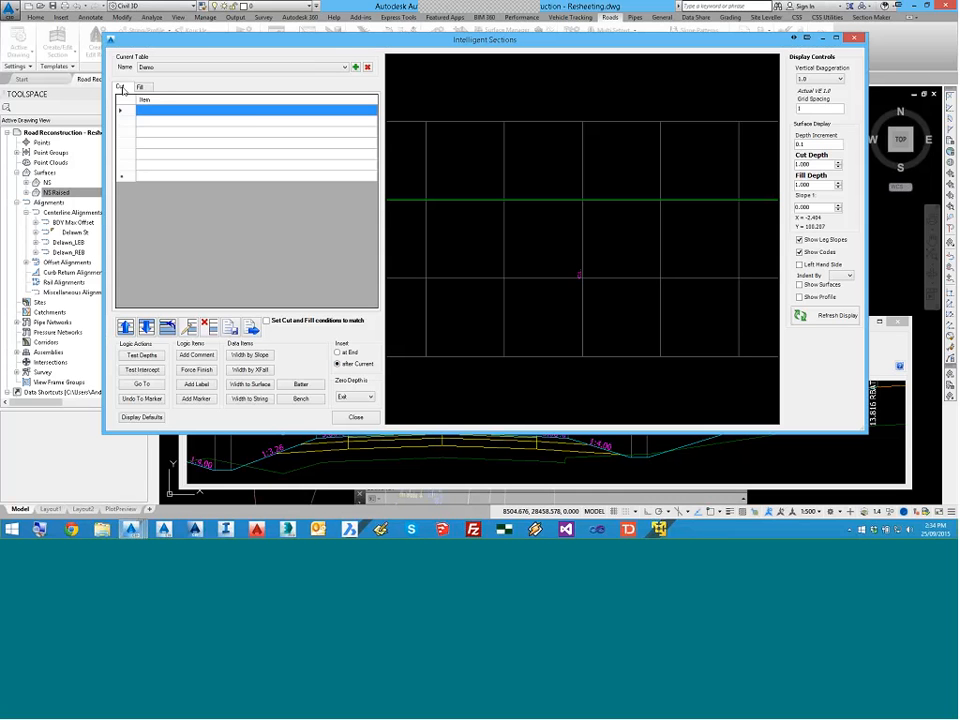
pyautogui.click(141, 88)
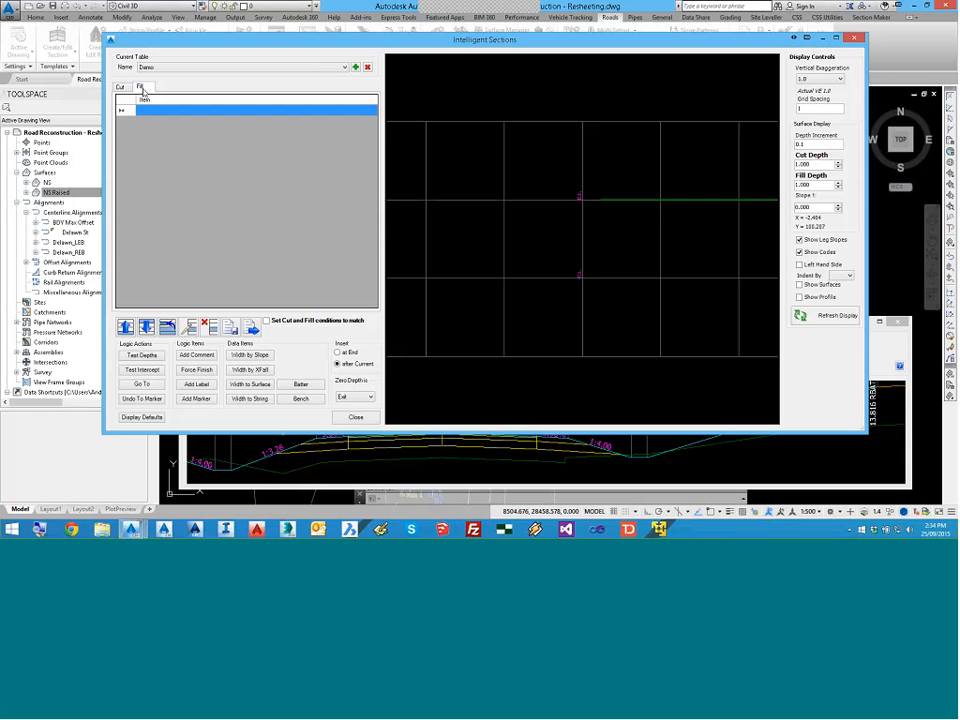
pyautogui.click(120, 88)
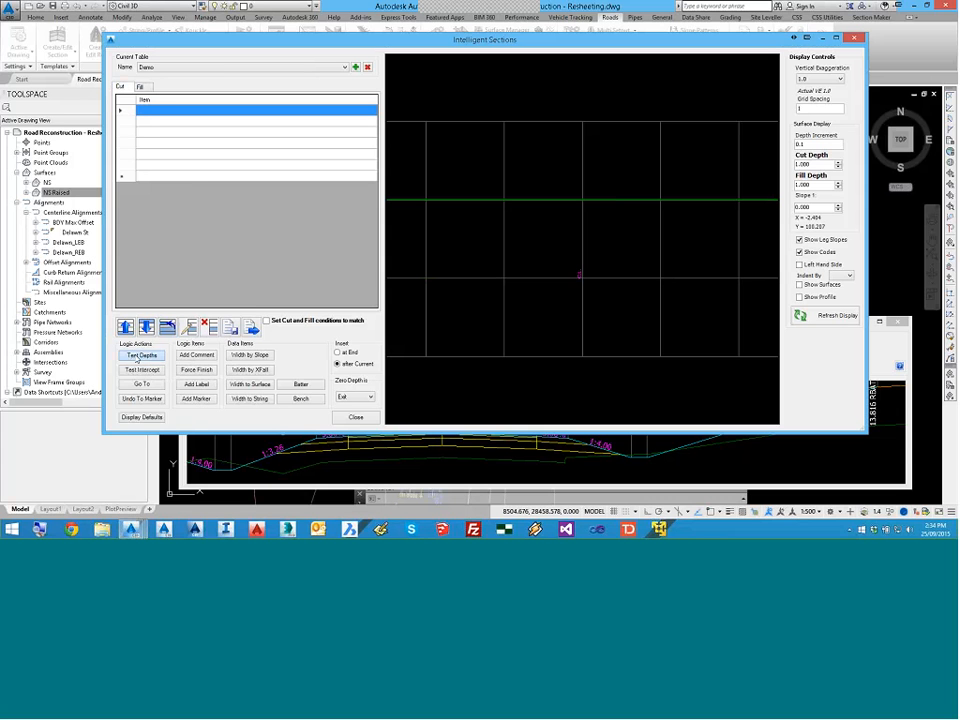
pyautogui.click(141, 356)
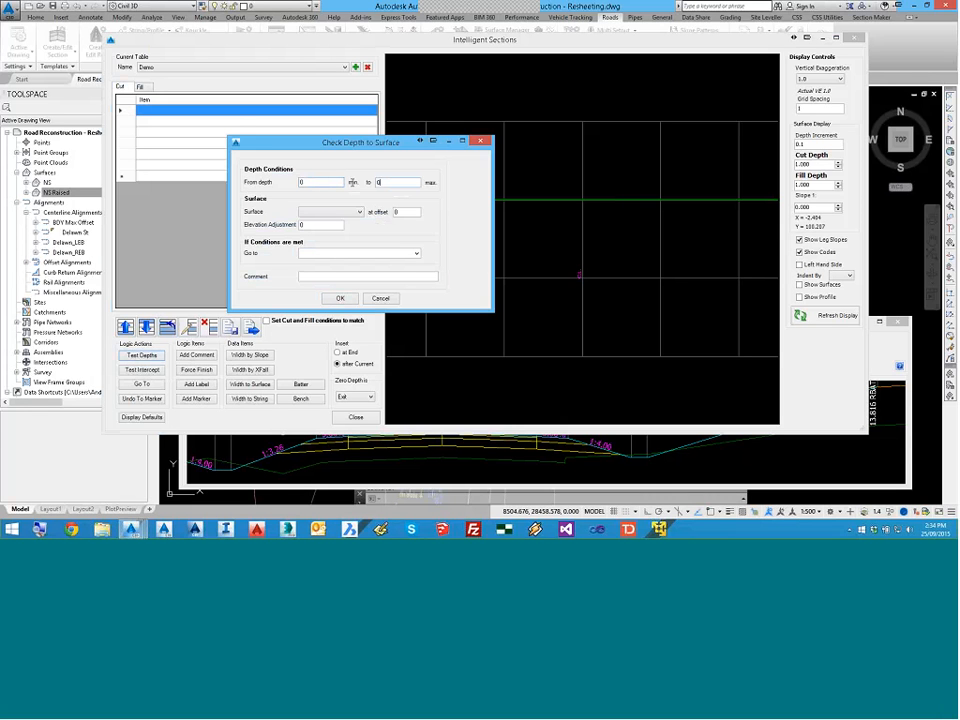
pyautogui.press('Tab')
pyautogui.write('.5')
pyautogui.click(331, 211)
pyautogui.click(302, 204)
pyautogui.click(303, 253)
pyautogui.write('Batter1')
pyautogui.click(340, 298)
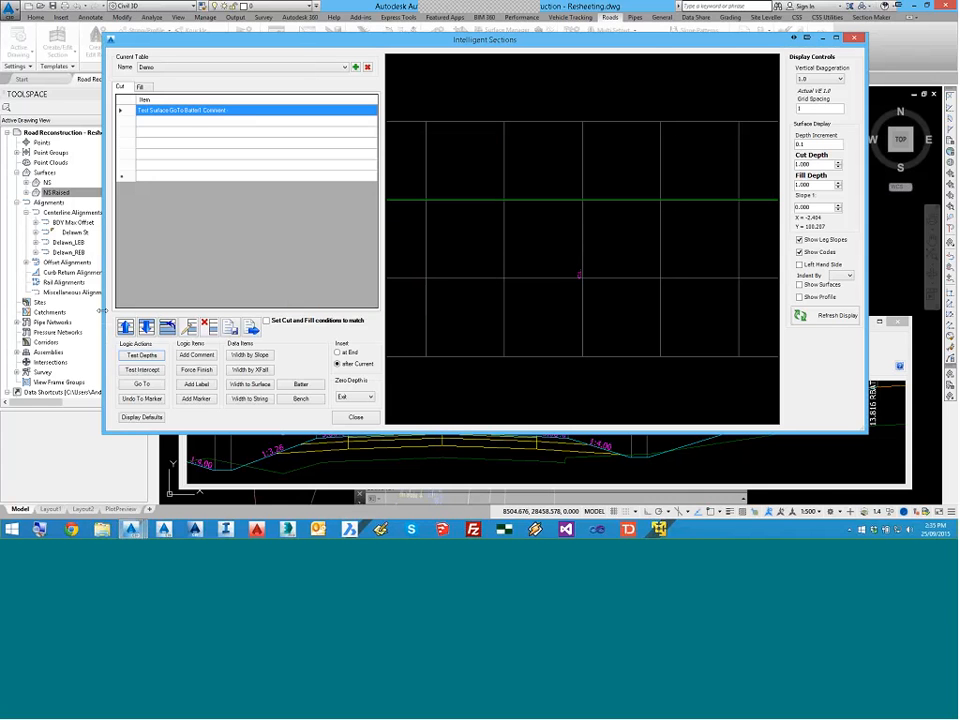
# Step: Add a second depth test from 0.5 to 1000 that goes to Batter2 when its conditions are met
pyautogui.click(141, 355)
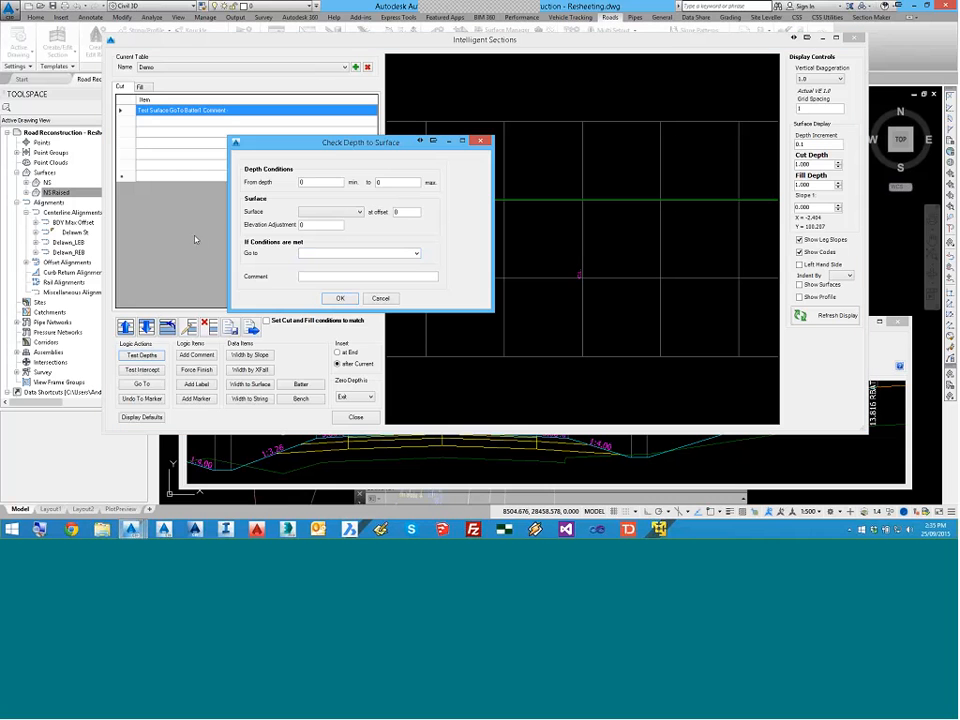
pyautogui.moveTo(308, 183); pyautogui.dragTo(243, 182)
pyautogui.write('5')
pyautogui.click(378, 182)
pyautogui.write('1000')
pyautogui.write('Batter2')
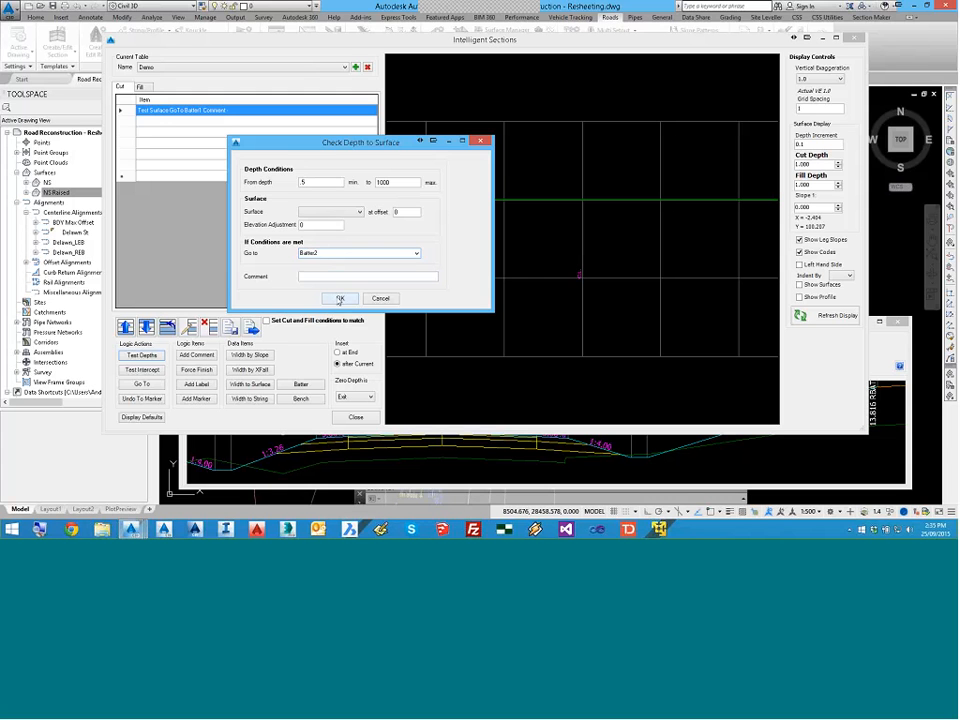
pyautogui.click(338, 298)
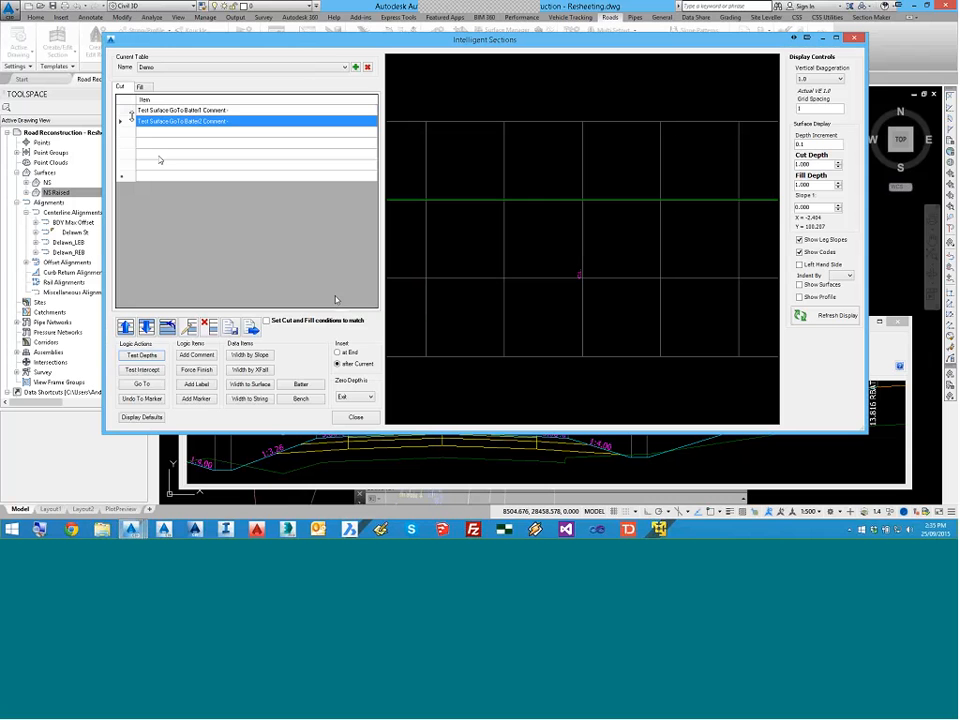
# Step: Add a comment reading Batter1 in the empty row below the two surface tests
pyautogui.click(164, 134)
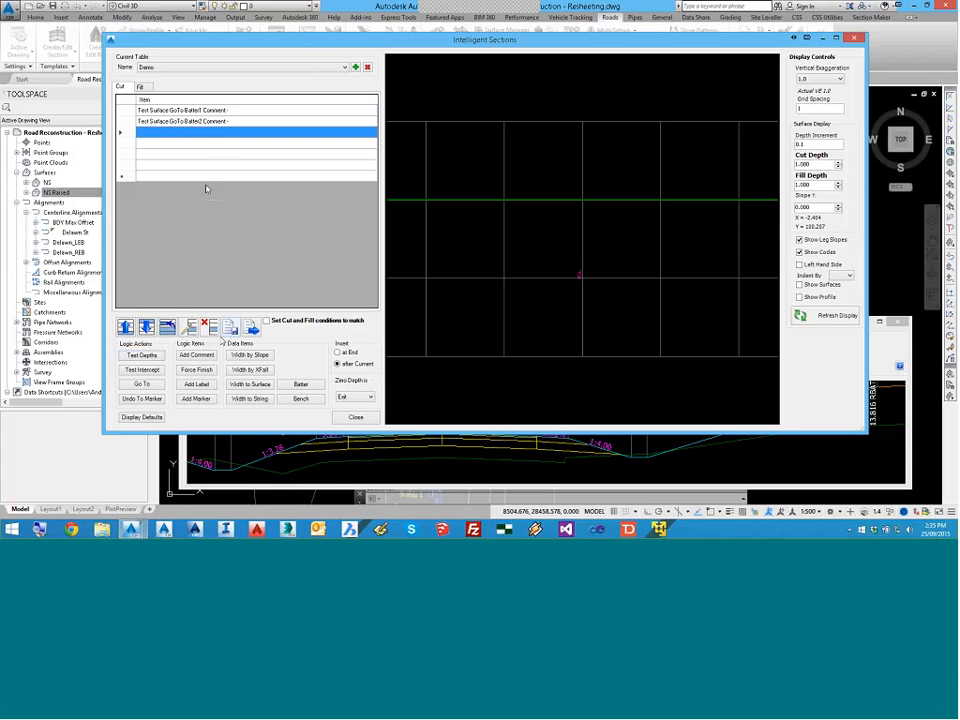
pyautogui.click(197, 356)
pyautogui.moveTo(238, 124); pyautogui.dragTo(313, 232)
pyautogui.write('Batter1')
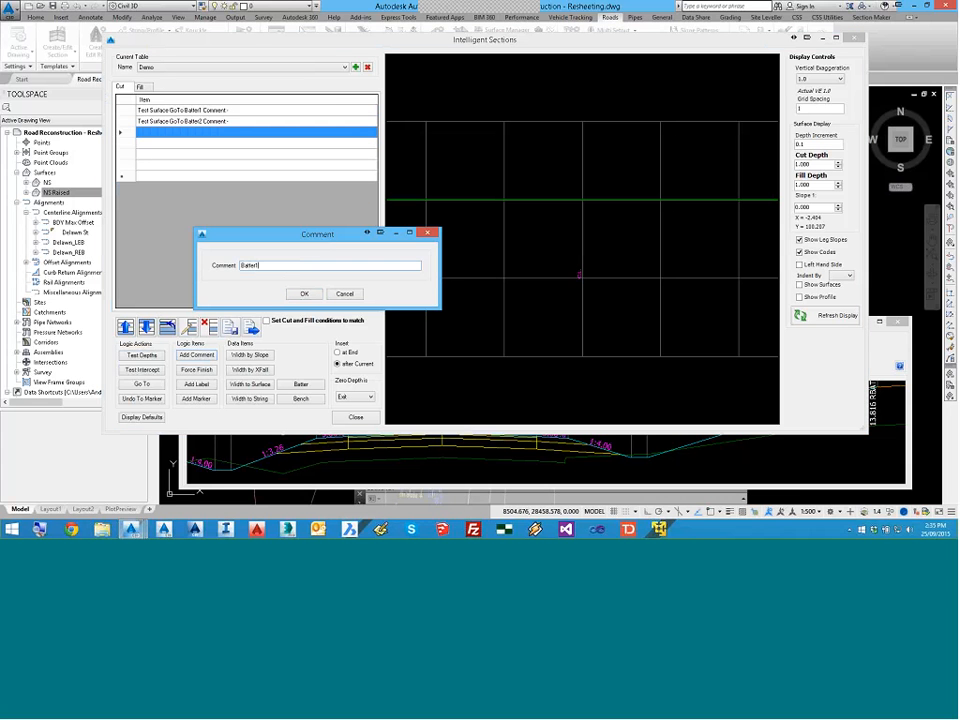
# Step: Finish the Batter1 comment row and start a batter in the row below with width 10 and slope 1:4
pyautogui.click(305, 295)
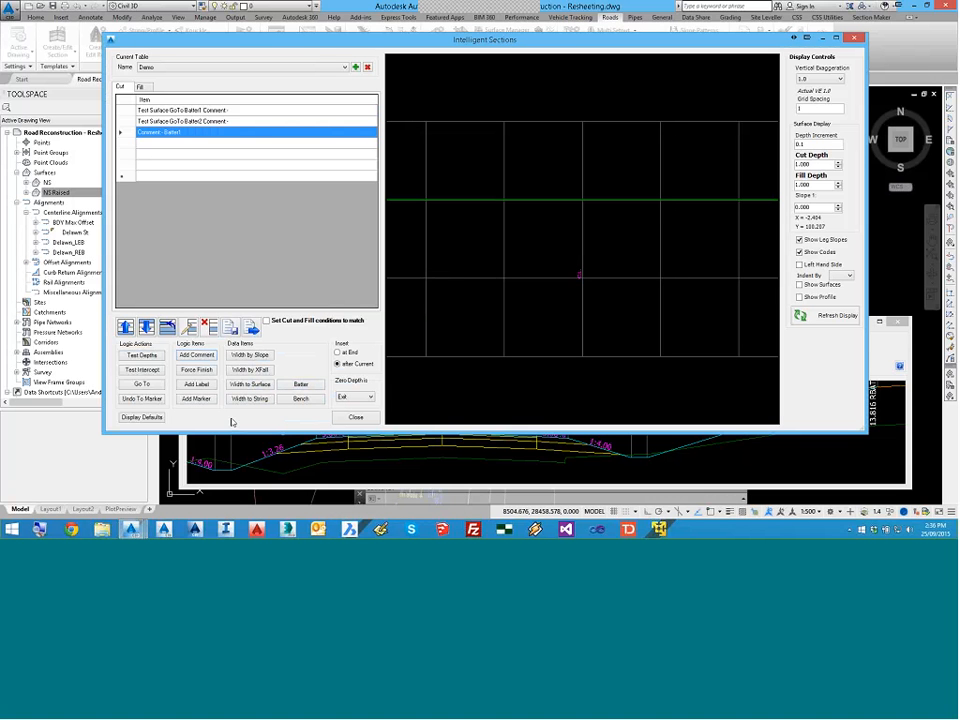
pyautogui.click(298, 401)
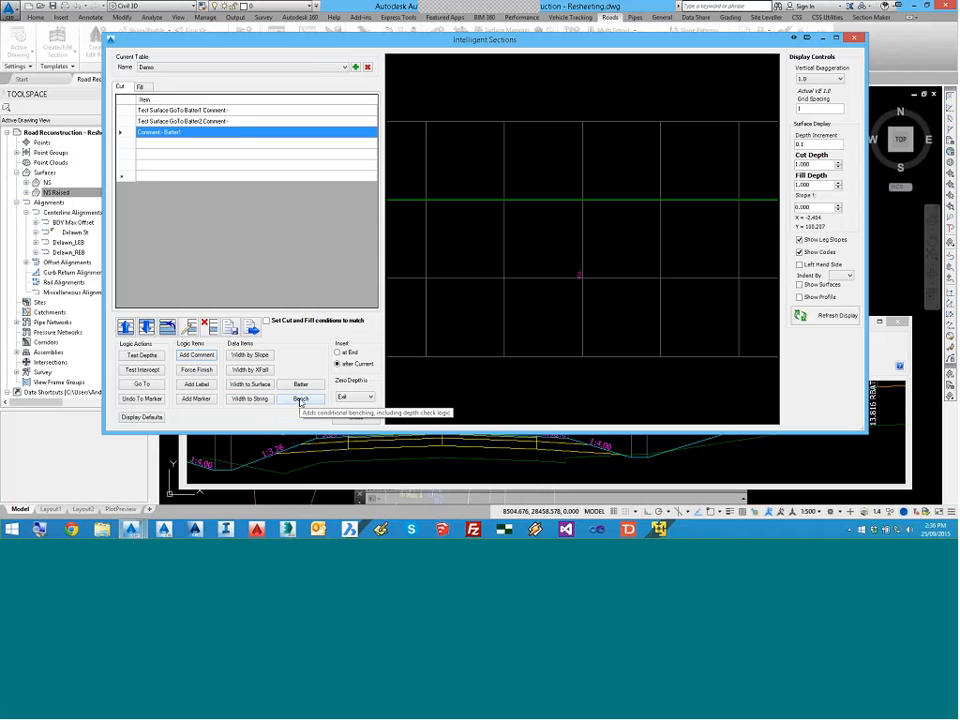
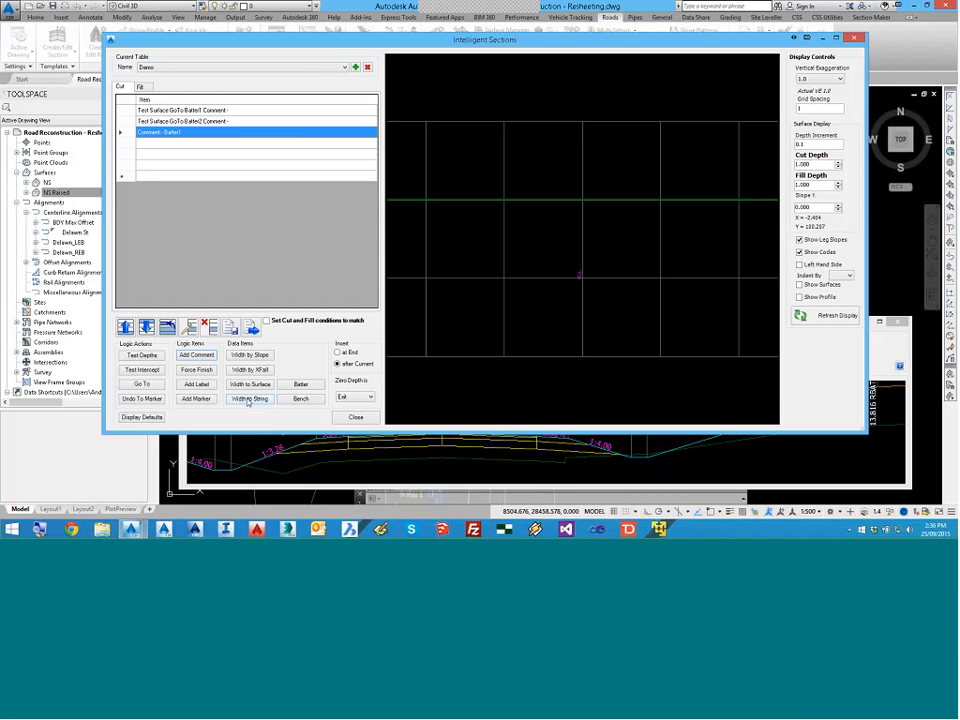
pyautogui.click(176, 145)
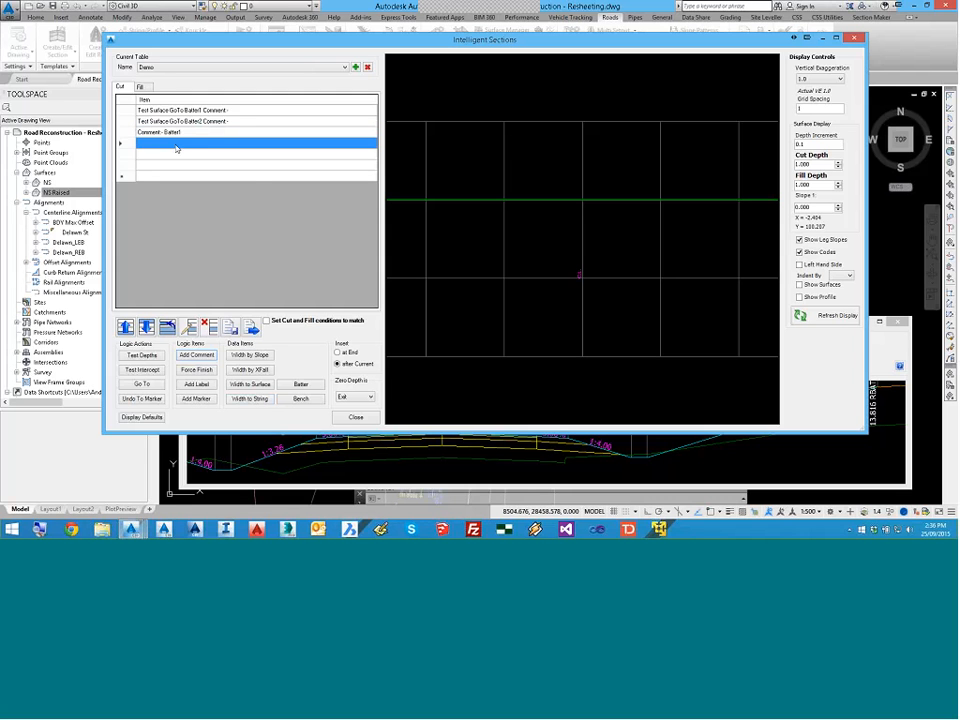
pyautogui.click(303, 385)
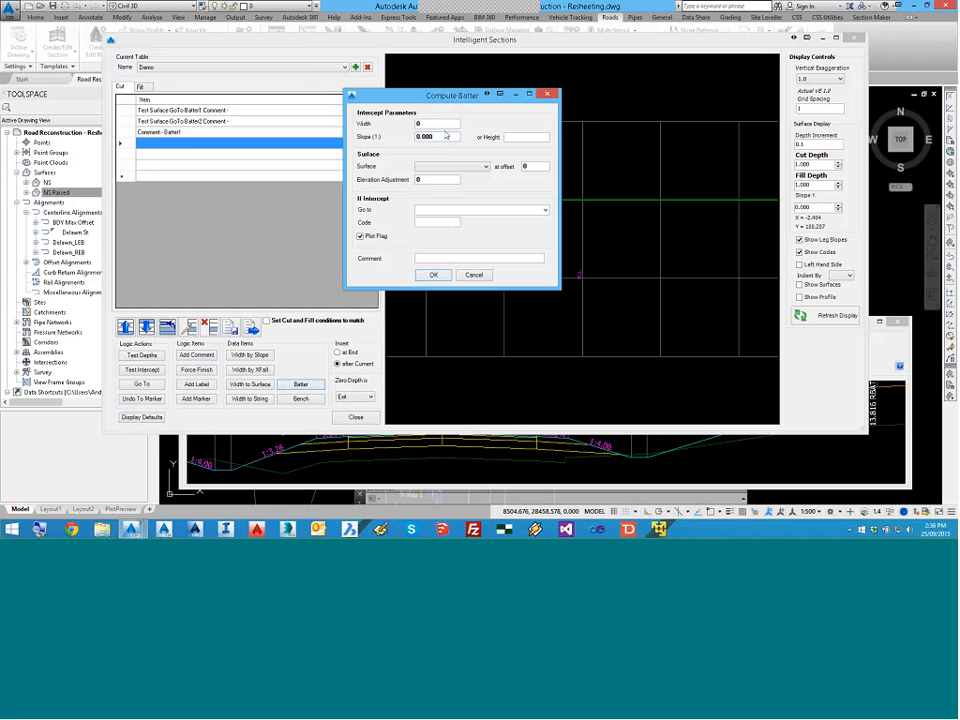
pyautogui.moveTo(422, 125); pyautogui.dragTo(389, 131)
pyautogui.write('10')
pyautogui.press('Tab')
pyautogui.write('4')
# Step: Complete the first batter so that on intercept it goes to END Batter, using the code BAT
pyautogui.click(544, 210)
pyautogui.click(436, 233)
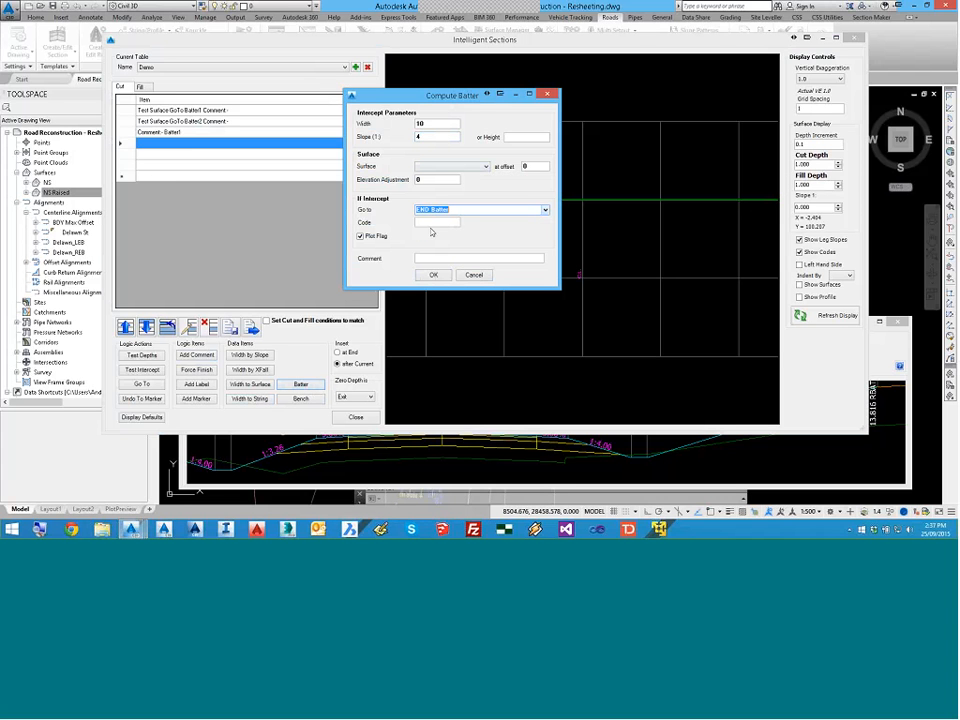
pyautogui.press('Tab')
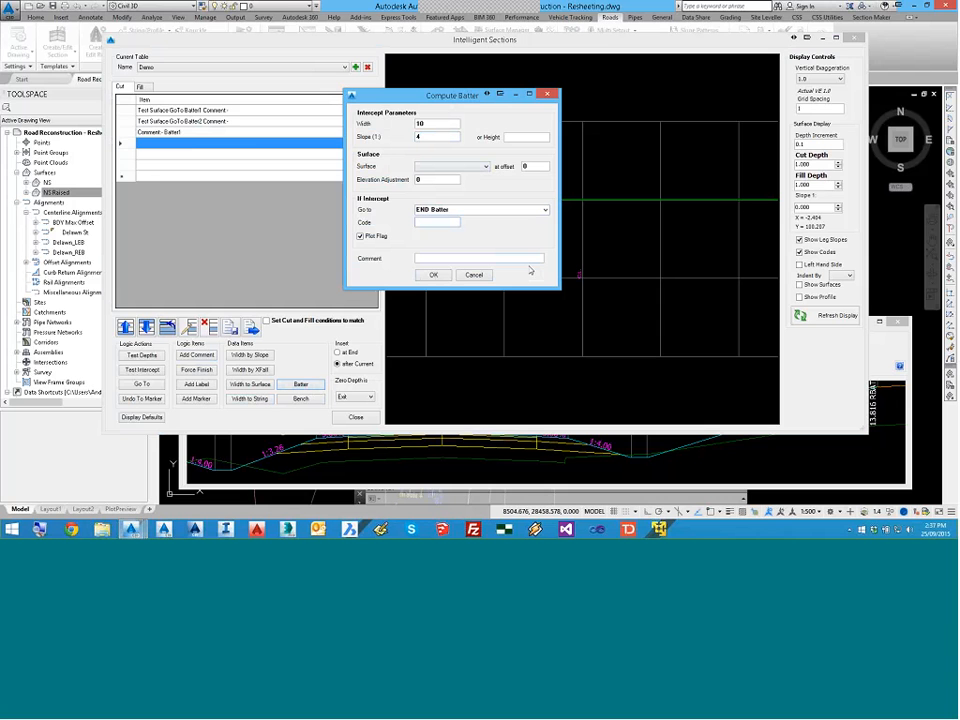
pyautogui.write('BAT')
pyautogui.click(433, 274)
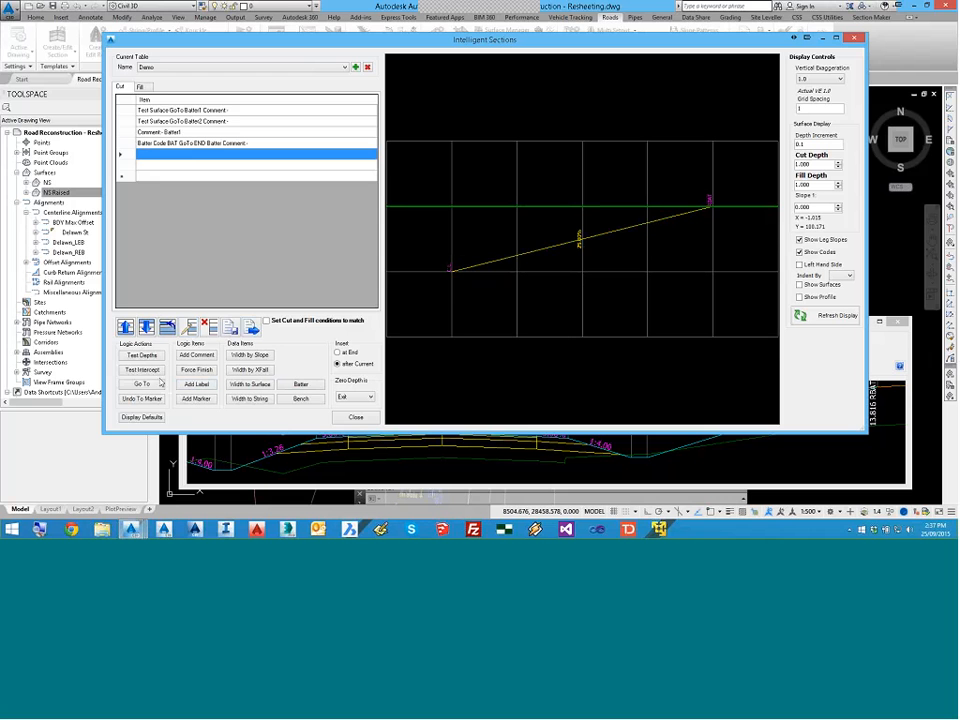
# Step: Add a comment reading Batter2 in the row after the first batter
pyautogui.click(300, 384)
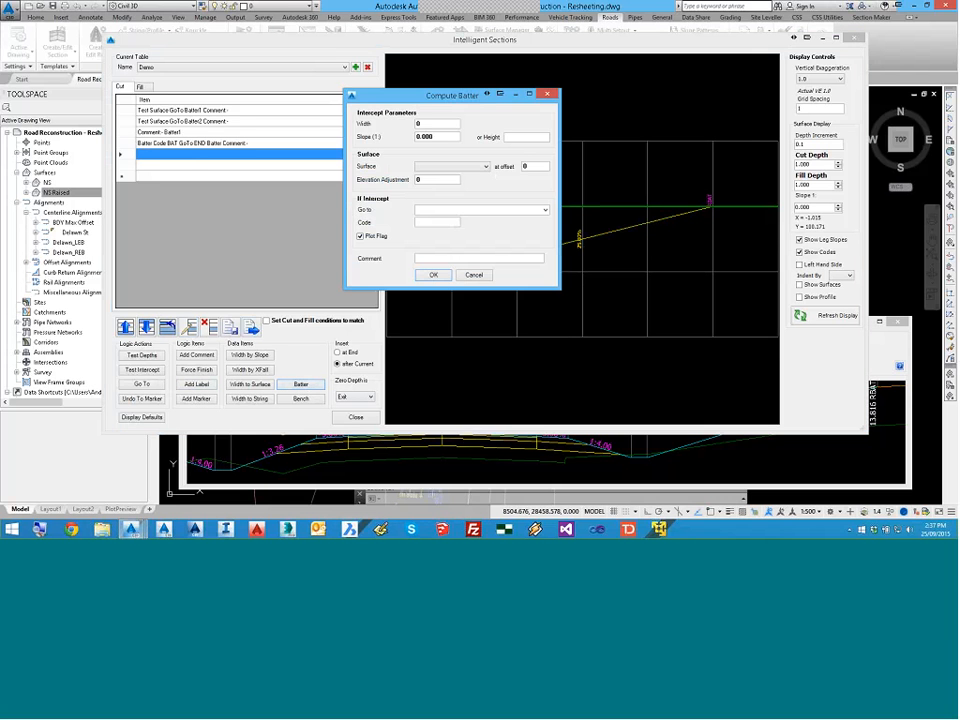
pyautogui.click(433, 274)
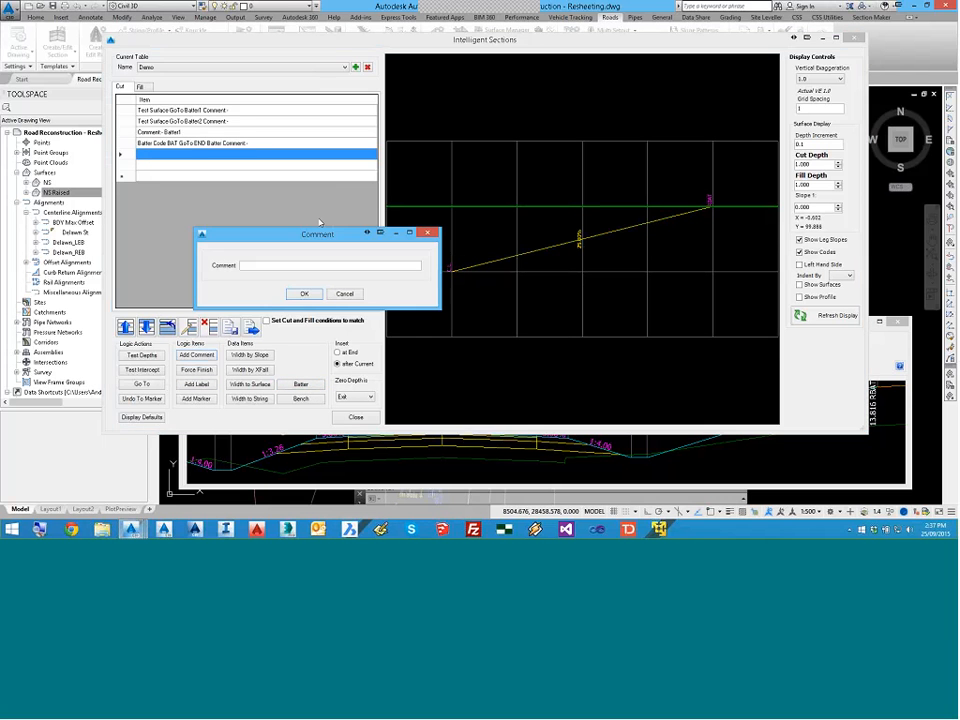
pyautogui.write('Batter2')
pyautogui.click(305, 293)
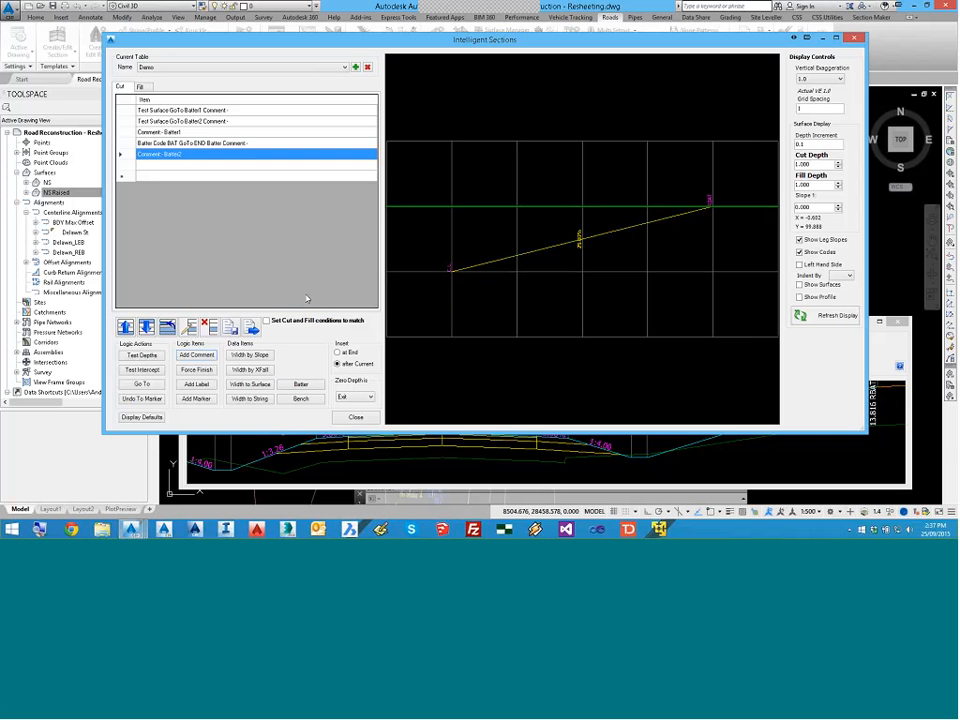
# Step: Add a batter below the Batter2 comment with width 10, slope 1:2, intercept destination END Batter and code BAT
pyautogui.click(203, 167)
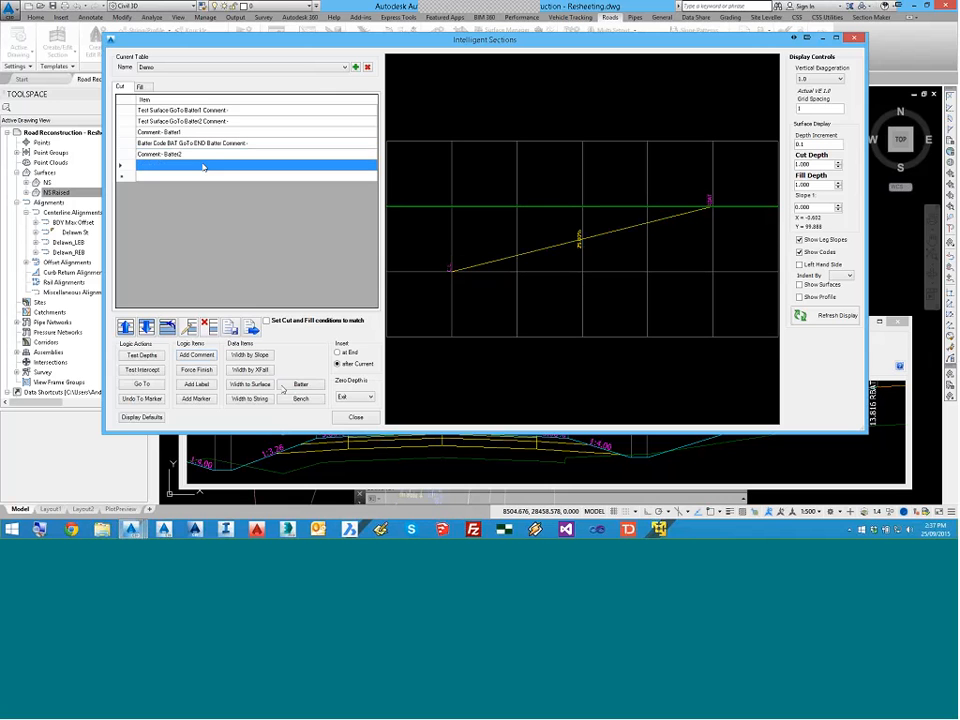
pyautogui.click(300, 384)
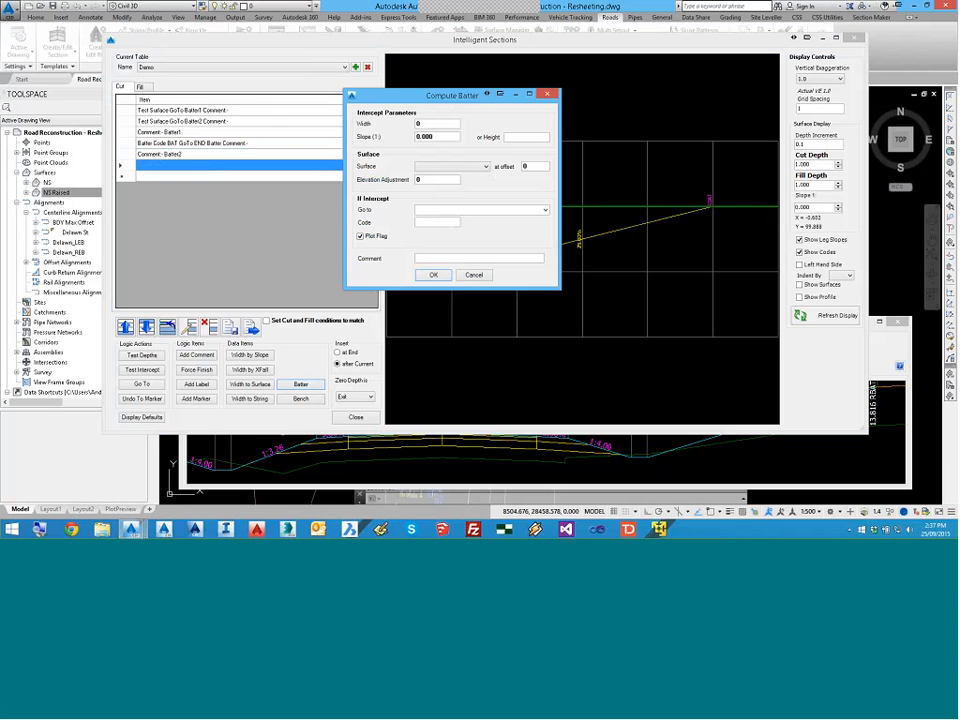
pyautogui.write('10')
pyautogui.doubleClick(452, 137)
pyautogui.write('2')
pyautogui.click(545, 210)
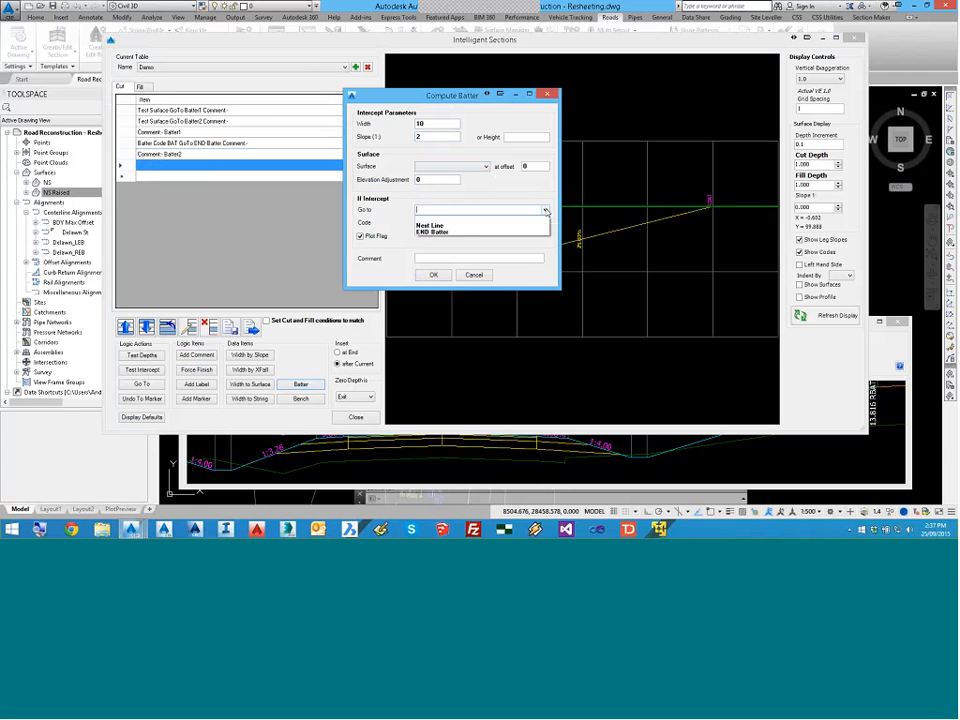
pyautogui.click(431, 231)
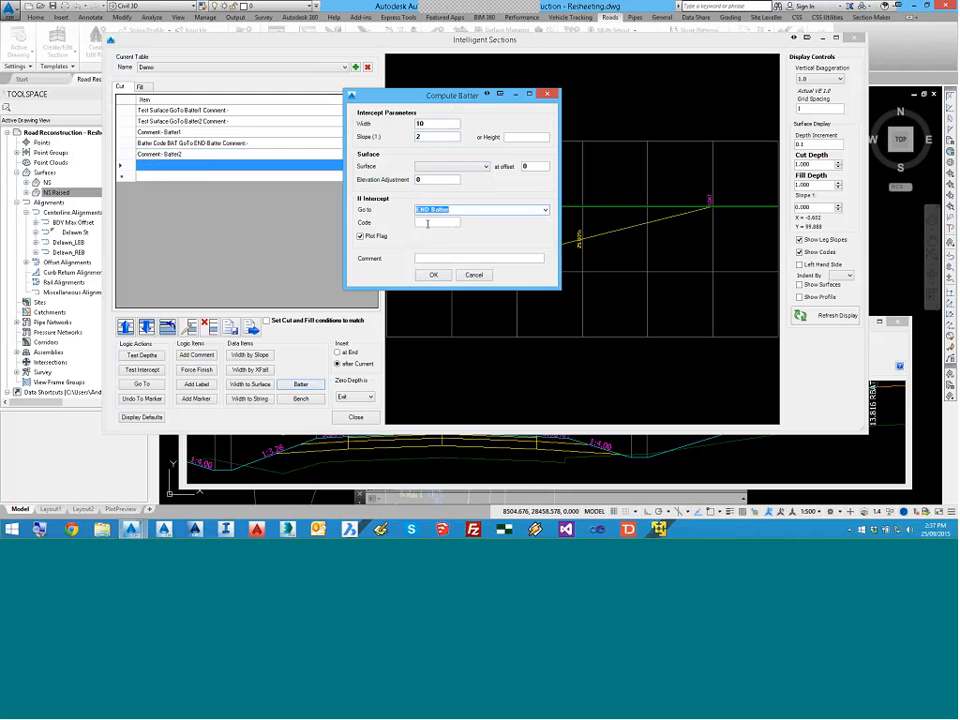
pyautogui.click(427, 223)
pyautogui.write('BAT')
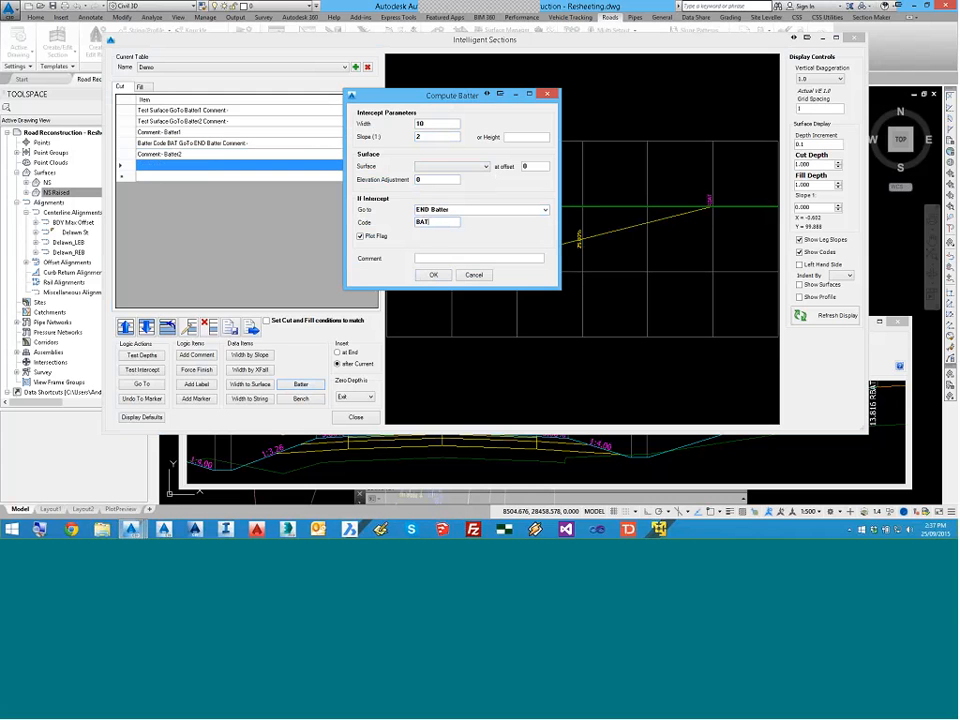
pyautogui.click(433, 274)
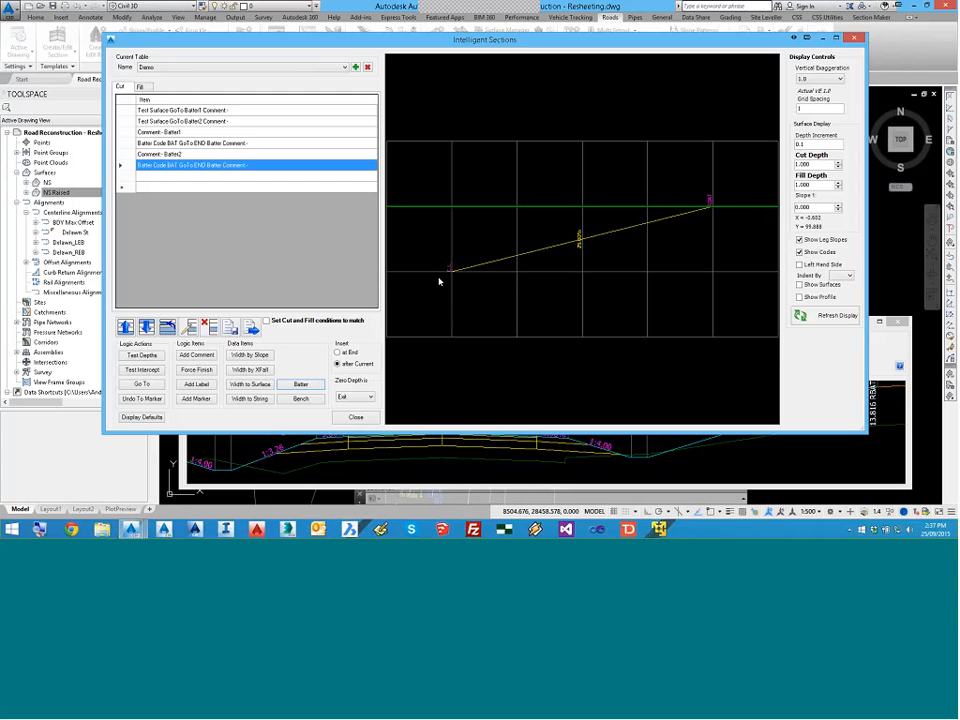
# Step: Test the cut batters in the preview by raising the cut depth to 1.600, lowering it, and raising it to 1.700
pyautogui.click(597, 267)
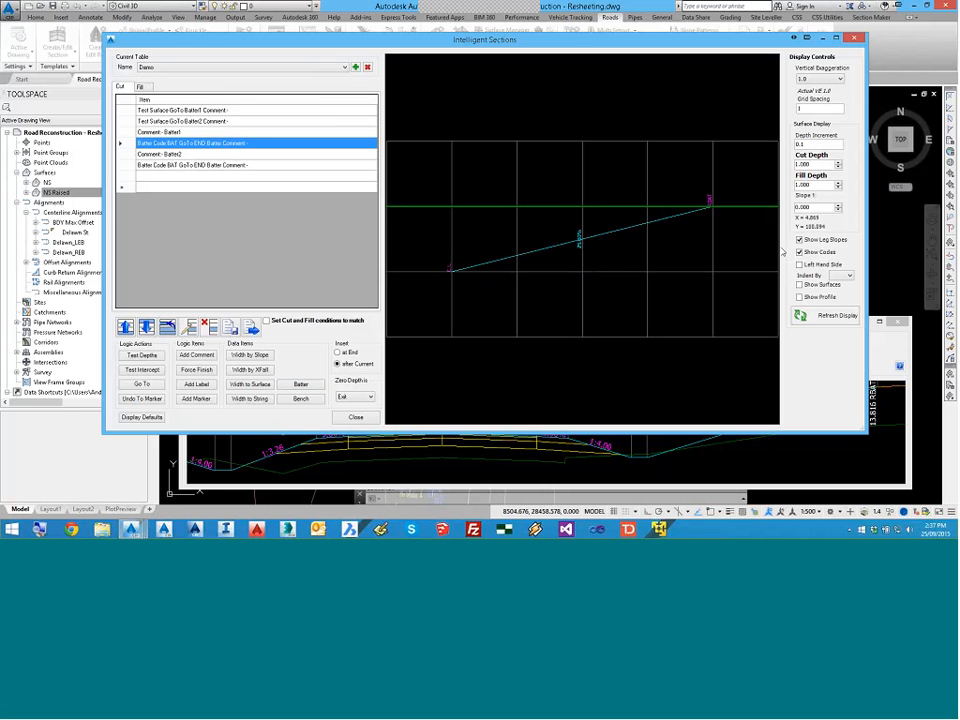
pyautogui.click(838, 162)
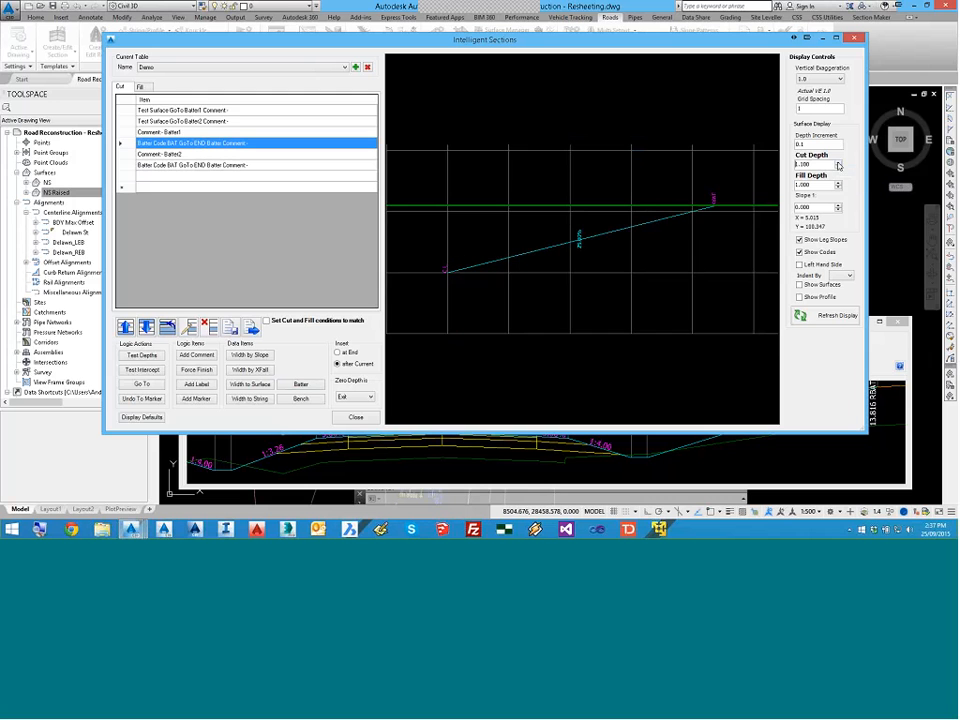
pyautogui.click(838, 162)
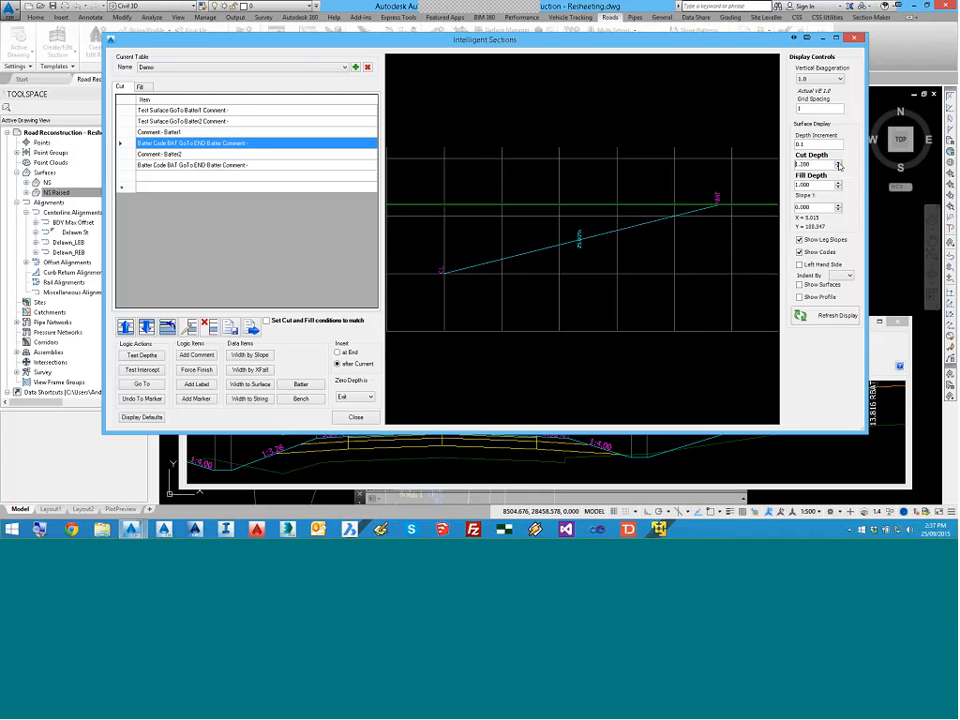
pyautogui.click(838, 162)
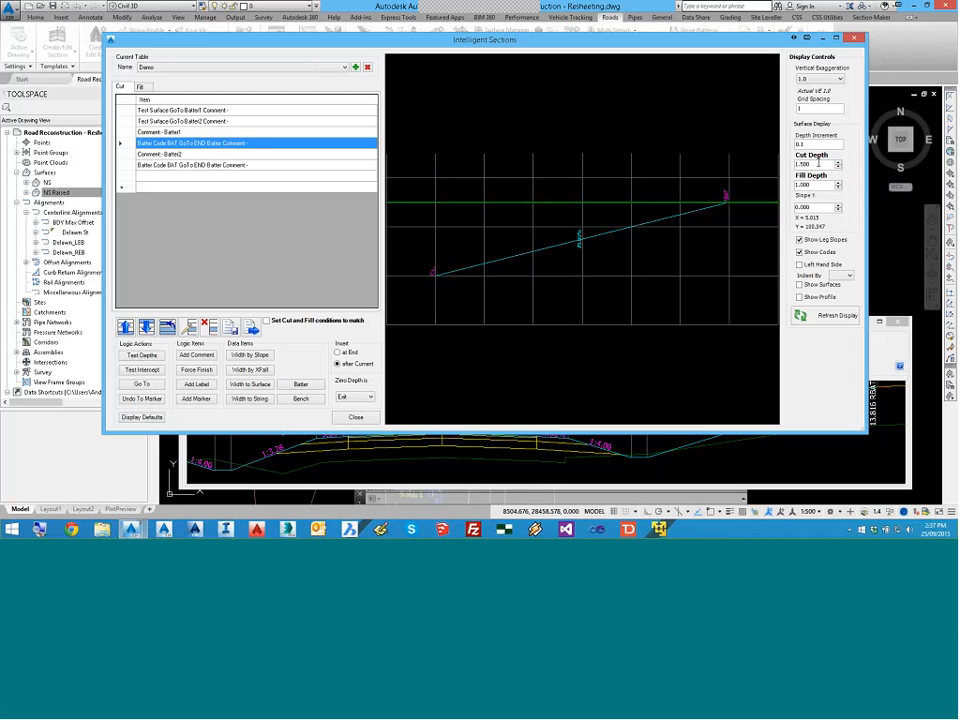
pyautogui.click(838, 162)
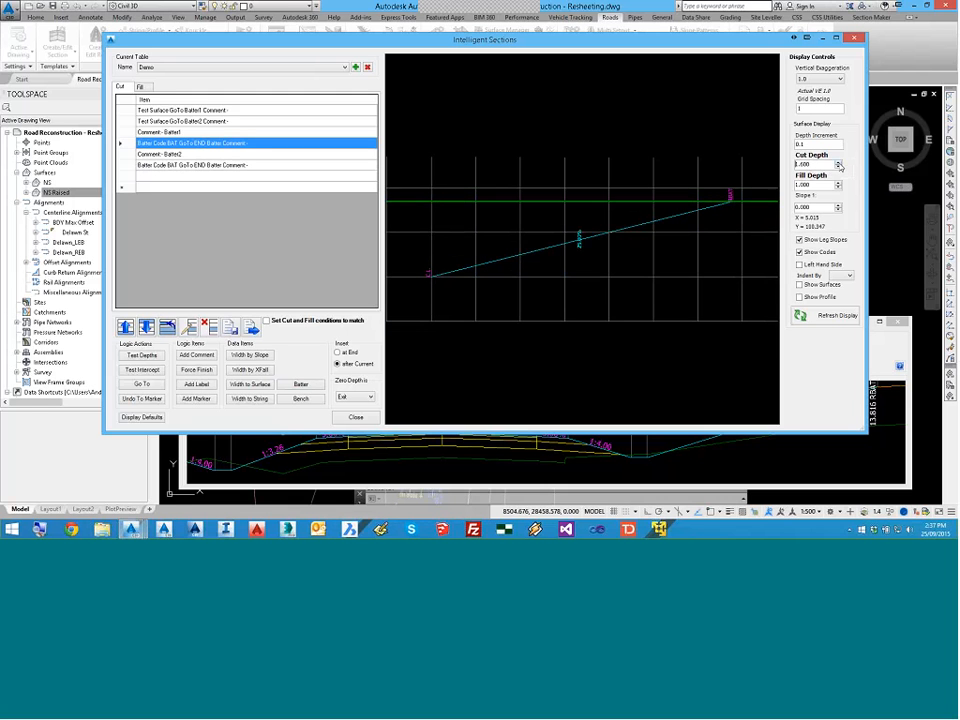
pyautogui.click(839, 169)
pyautogui.click(839, 169)
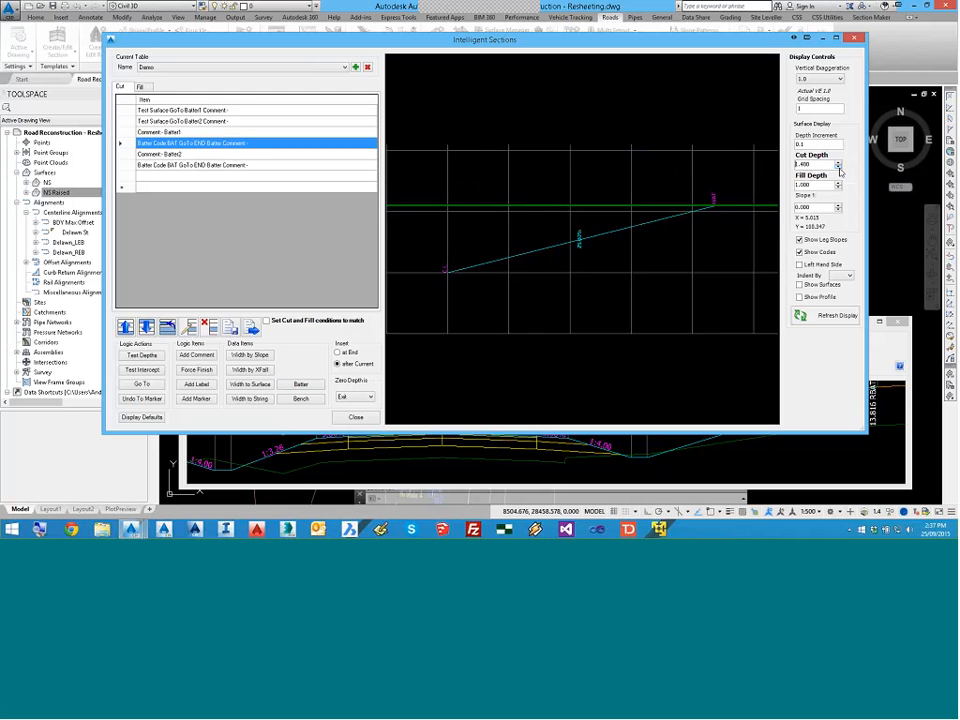
pyautogui.click(839, 169)
pyautogui.click(839, 169)
pyautogui.click(839, 169)
pyautogui.click(839, 169)
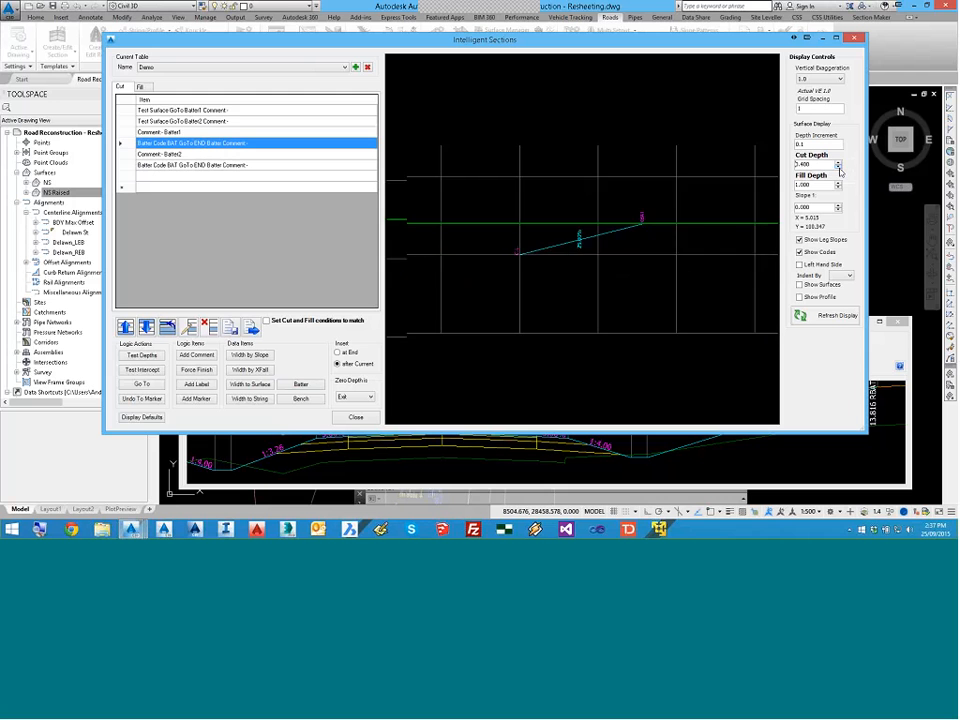
pyautogui.click(839, 169)
pyautogui.click(839, 169)
pyautogui.click(839, 164)
pyautogui.click(839, 164)
pyautogui.click(839, 164)
pyautogui.click(839, 164)
pyautogui.click(839, 164)
pyautogui.click(839, 164)
pyautogui.click(839, 164)
# Step: Set the surface to Default in the depth test that goes to Batter1
pyautogui.click(218, 110)
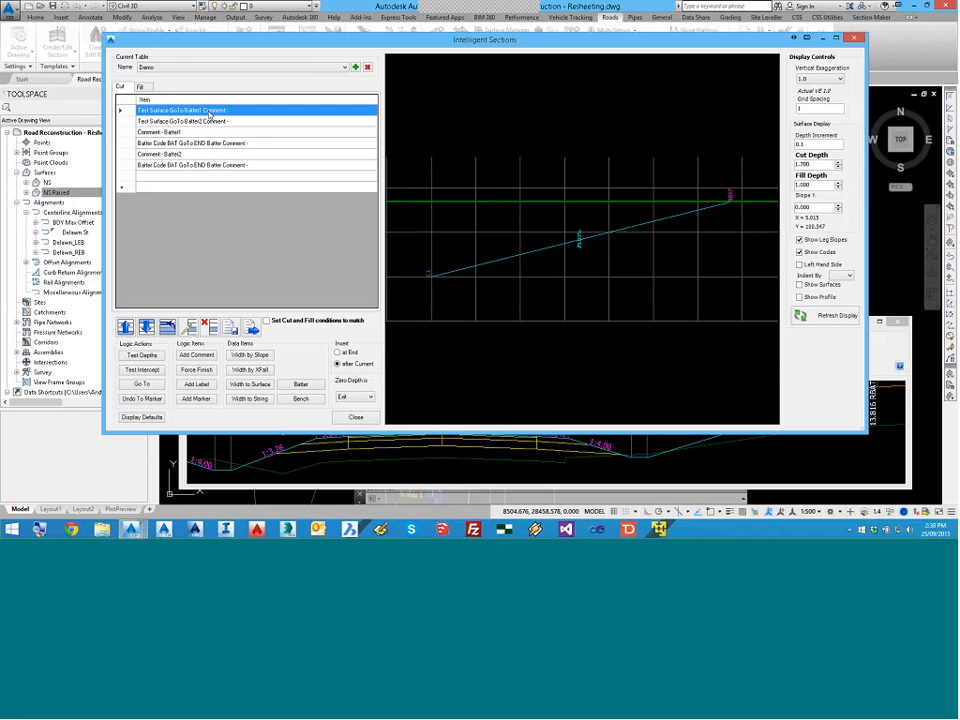
pyautogui.click(191, 327)
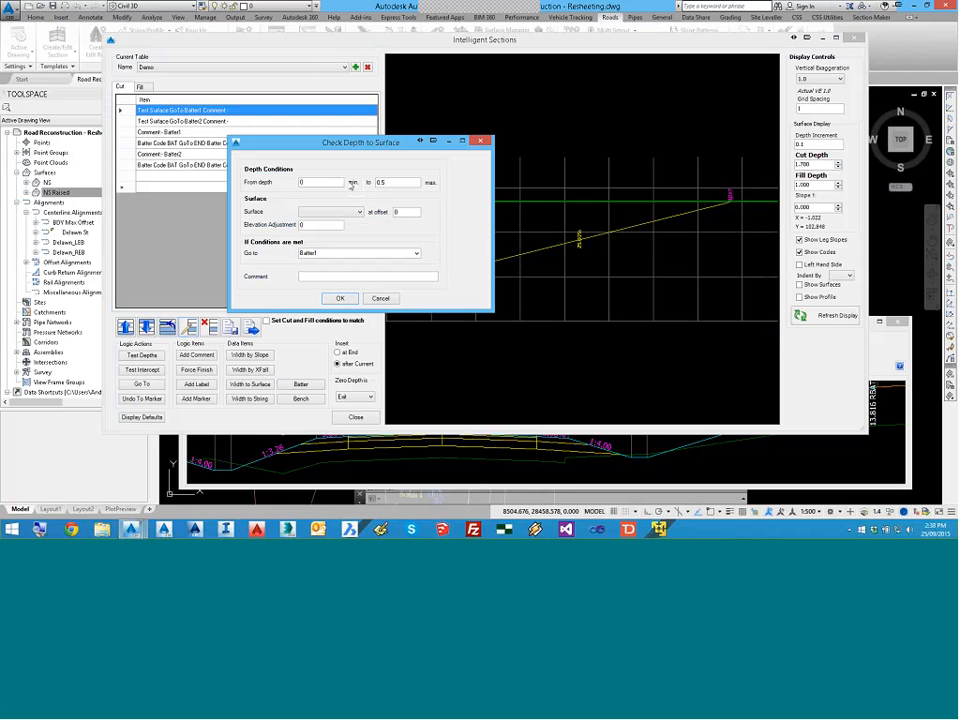
pyautogui.click(330, 212)
pyautogui.click(328, 228)
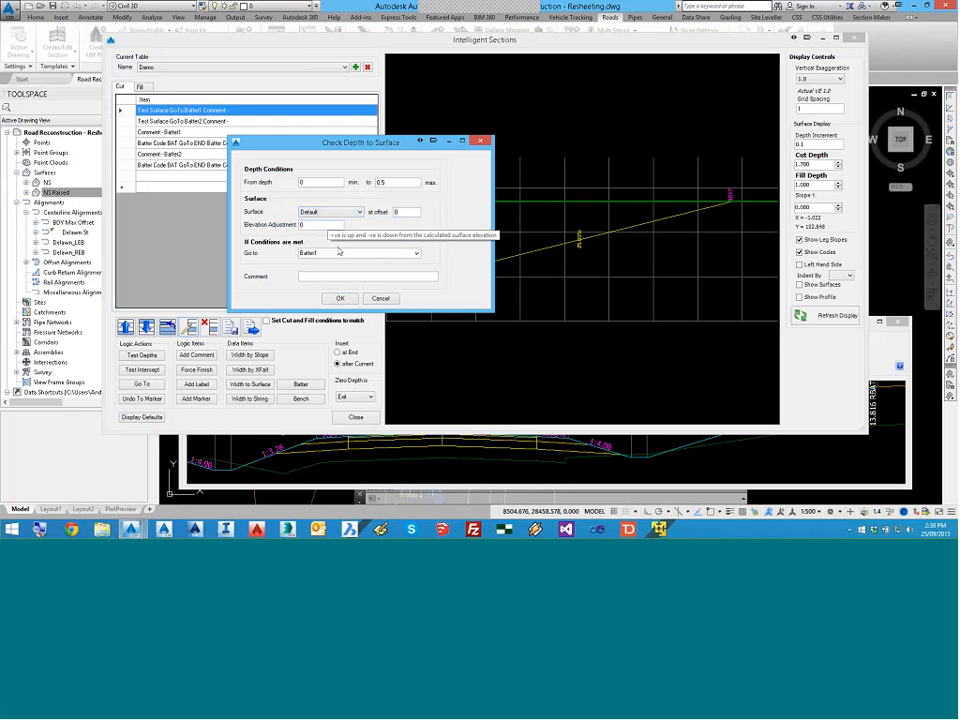
pyautogui.click(339, 298)
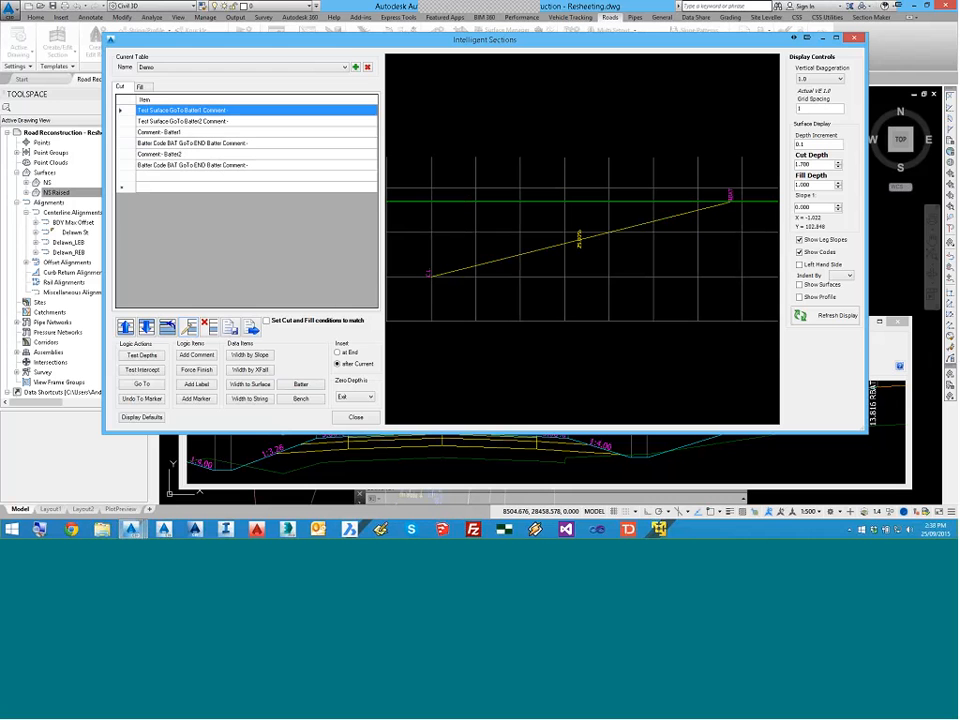
# Step: Review the slope, surface and intercept settings of the batter below the Batter2 comment
pyautogui.click(200, 165)
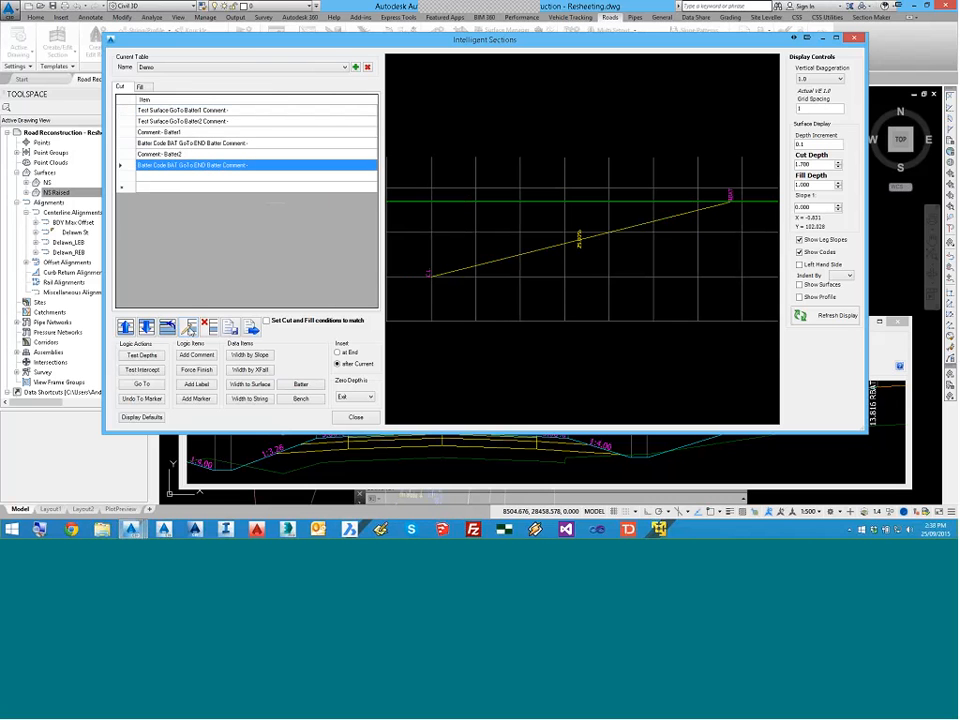
pyautogui.click(191, 327)
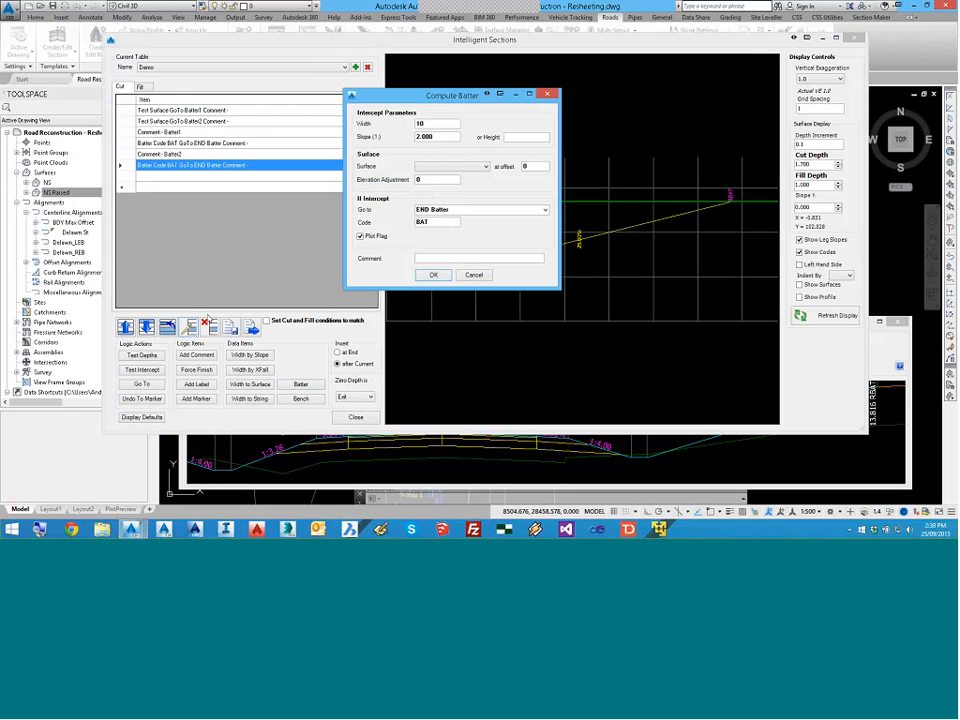
pyautogui.click(434, 275)
# Step: Select the depth test for Batter2 and vary the cut depth, ending at 1.200, to examine the resulting batter
pyautogui.click(200, 121)
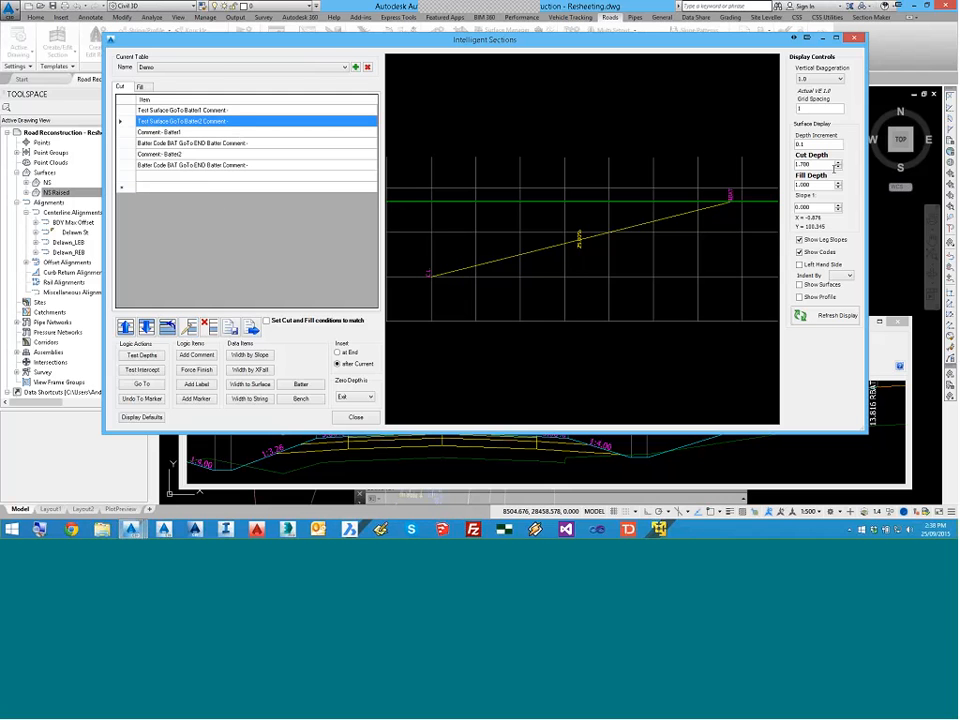
pyautogui.click(838, 168)
pyautogui.click(838, 168)
pyautogui.click(838, 168)
pyautogui.click(838, 168)
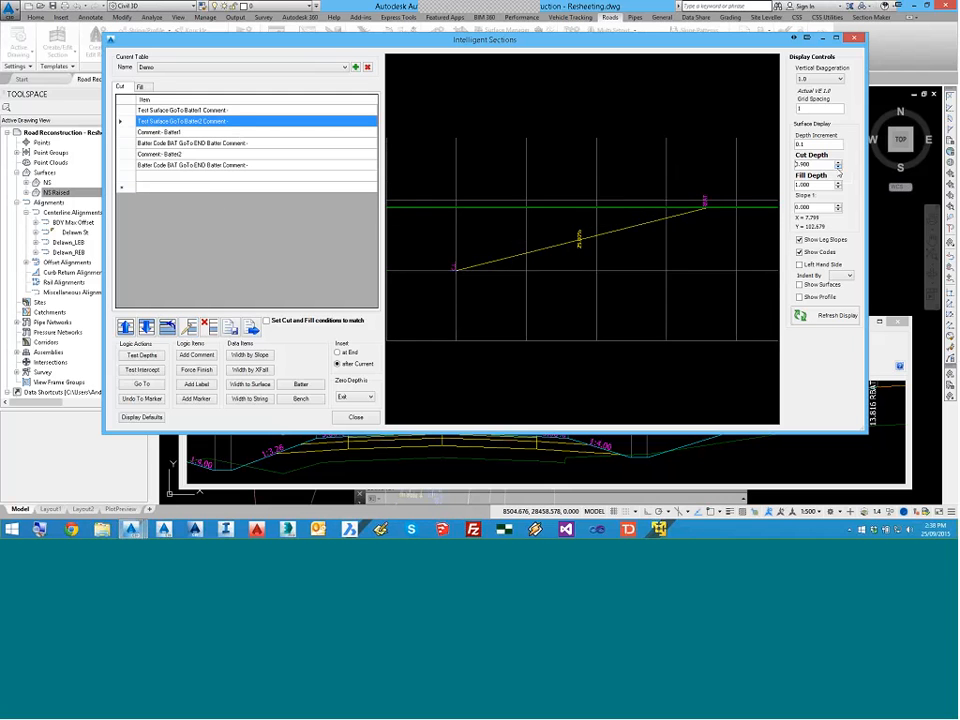
pyautogui.click(838, 164)
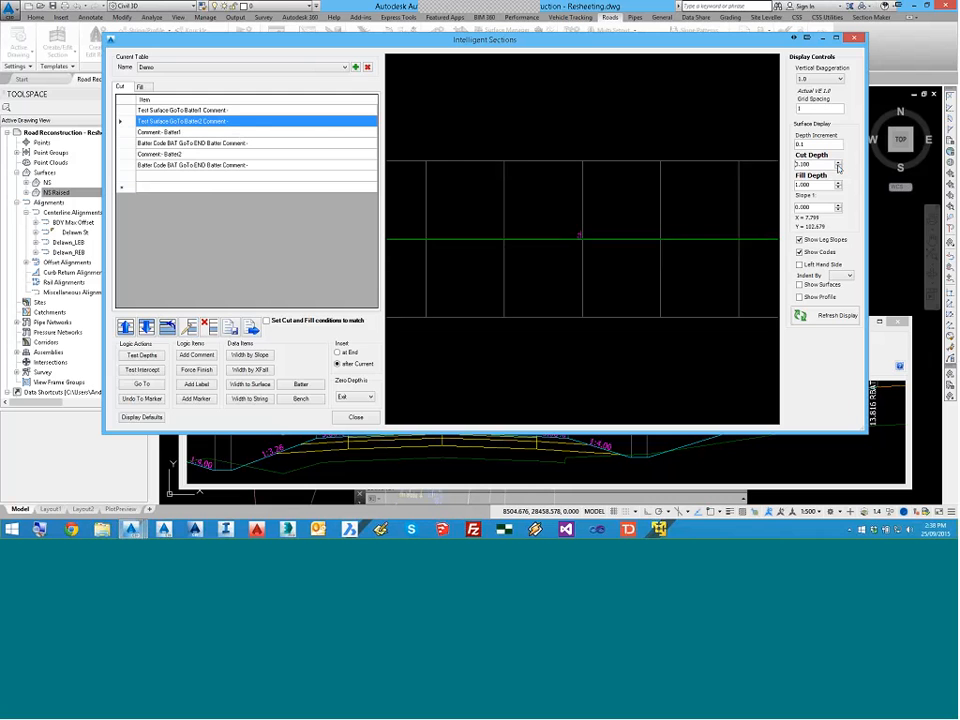
pyautogui.click(838, 168)
pyautogui.click(838, 168)
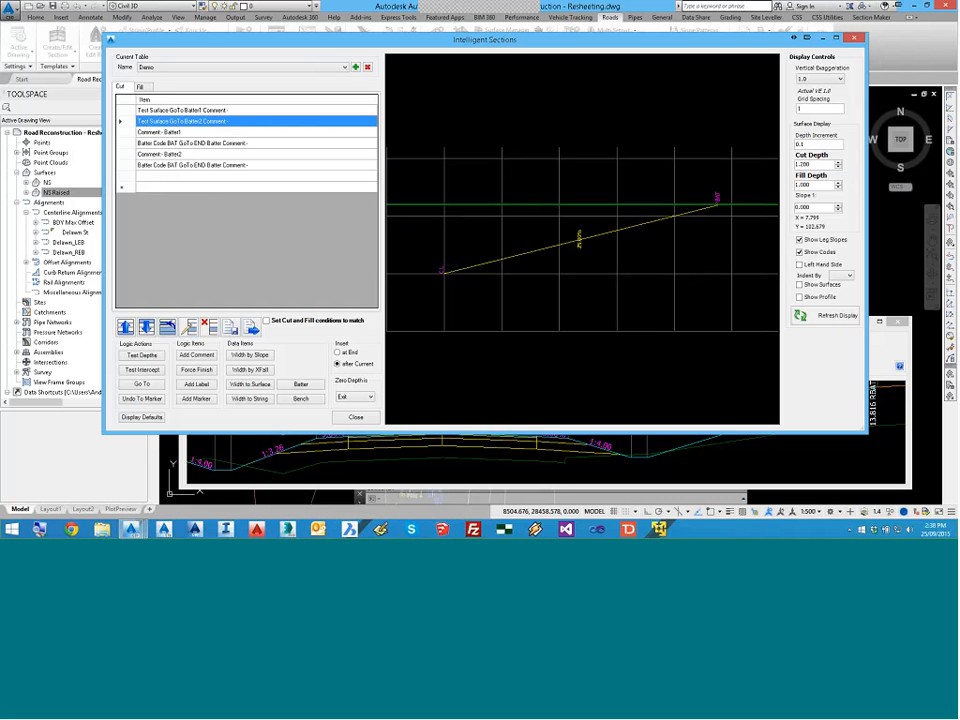
# Step: Review the width, slope and intercept settings of the batters below the Batter1 and Batter2 comments
pyautogui.click(176, 132)
pyautogui.click(176, 110)
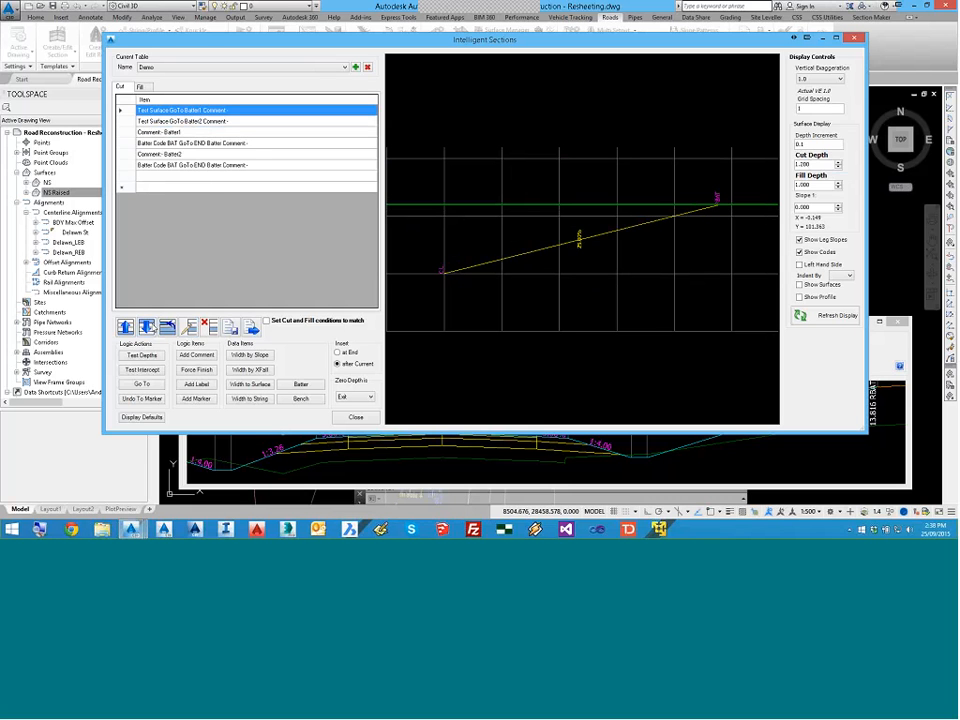
pyautogui.click(190, 329)
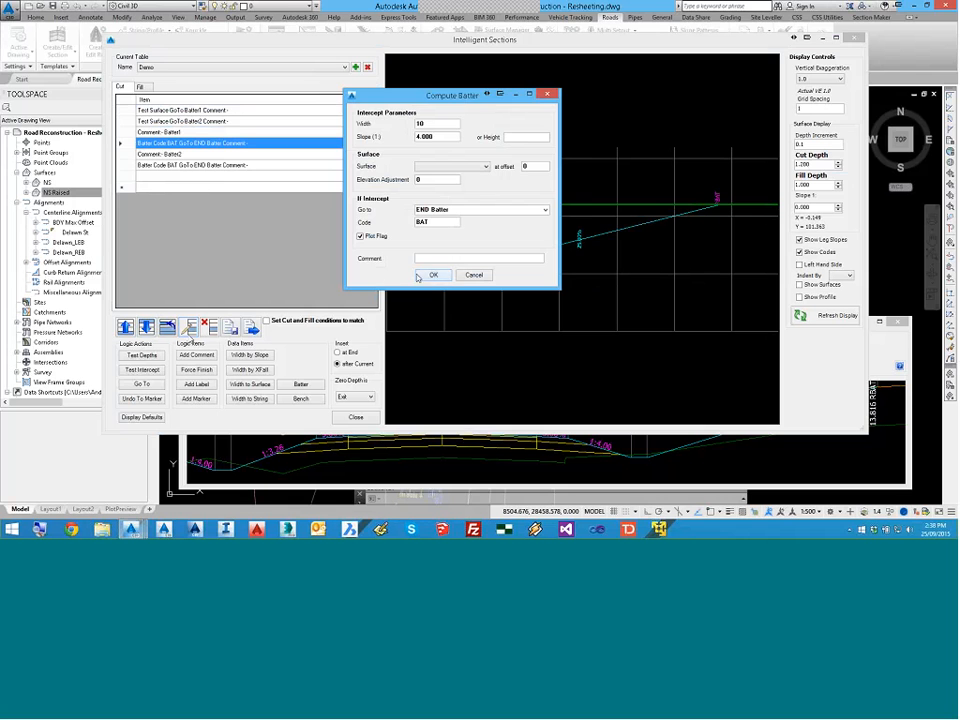
pyautogui.click(422, 276)
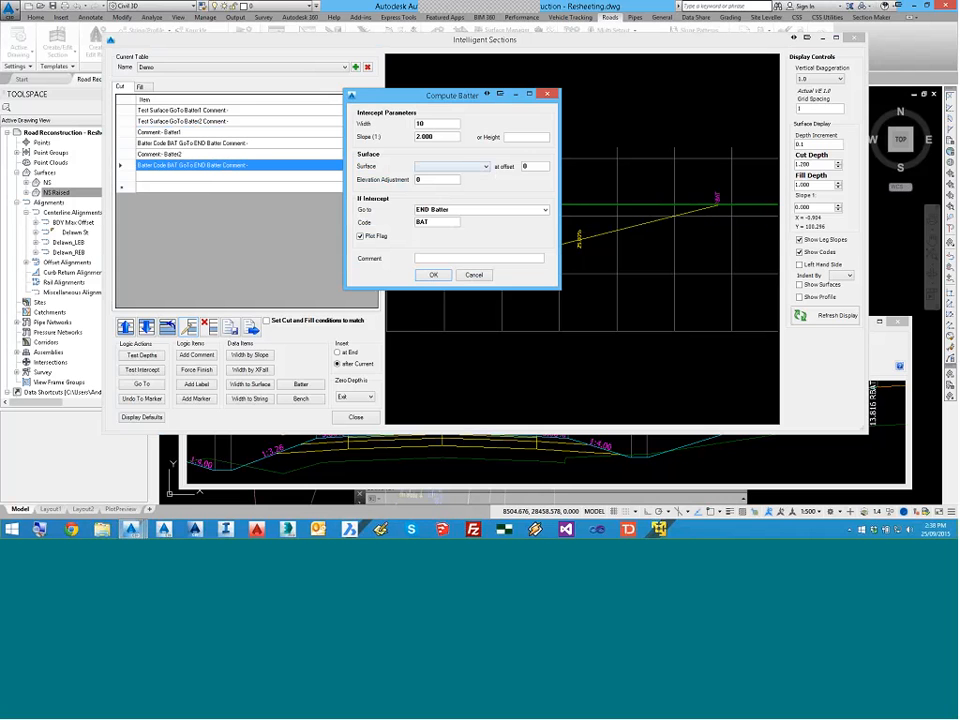
pyautogui.click(433, 274)
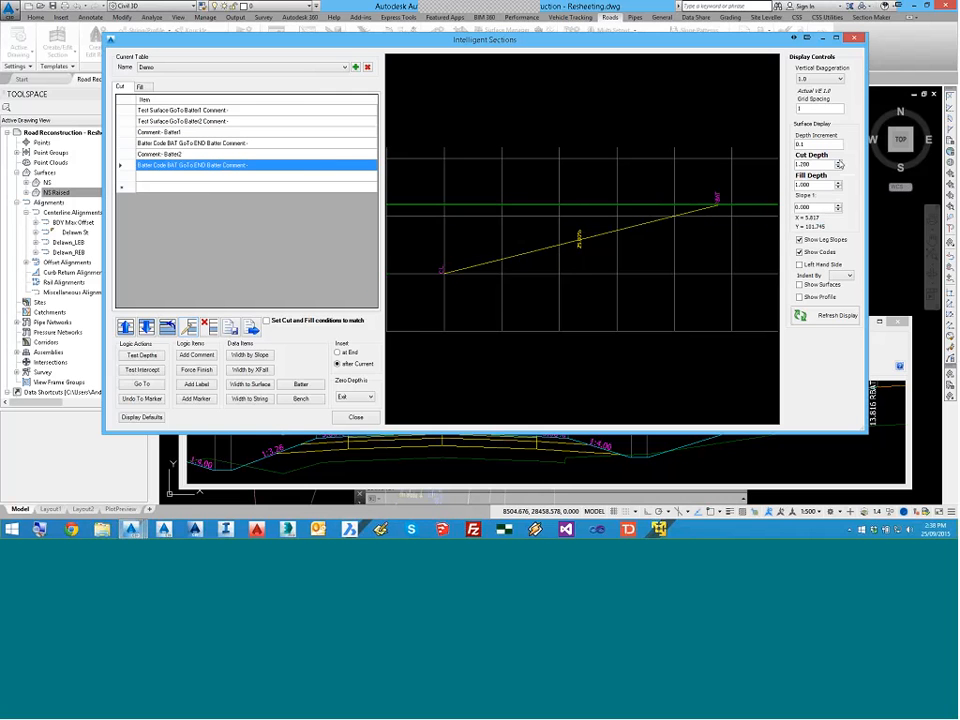
# Step: Test the cut batters in the preview by varying the cut depth between 1.700 and 2.900, ending at 2.800
pyautogui.click(839, 167)
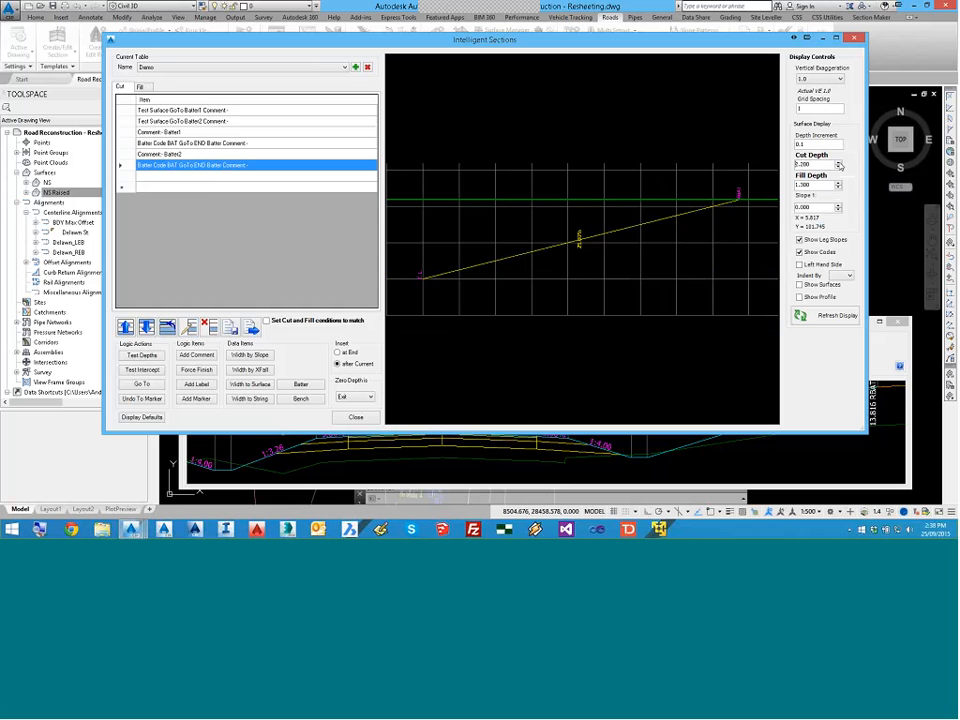
pyautogui.click(839, 163)
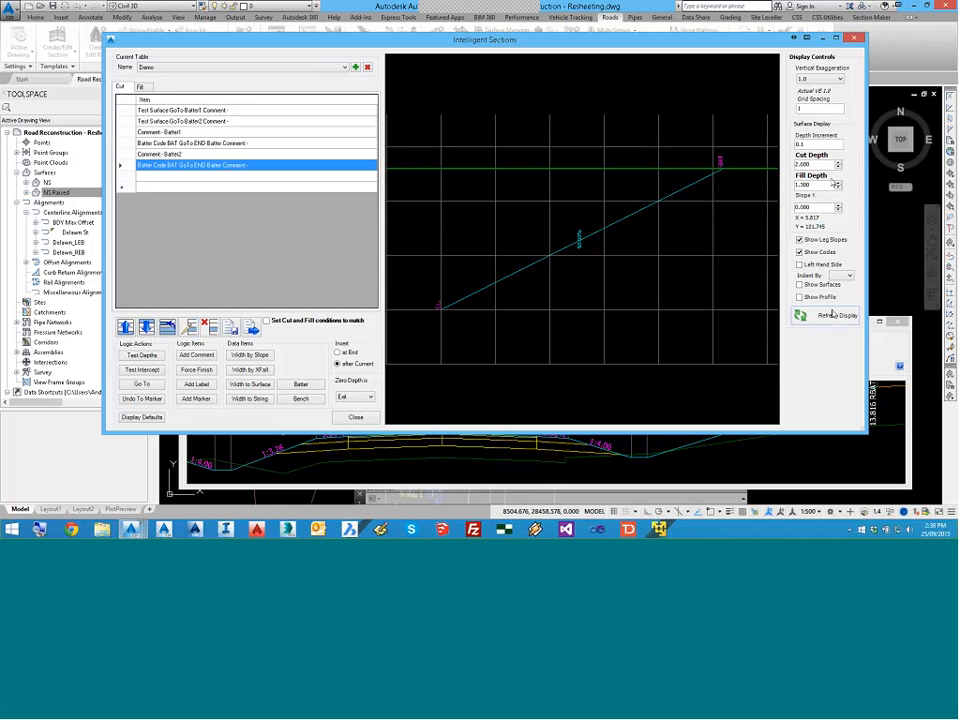
pyautogui.click(839, 163)
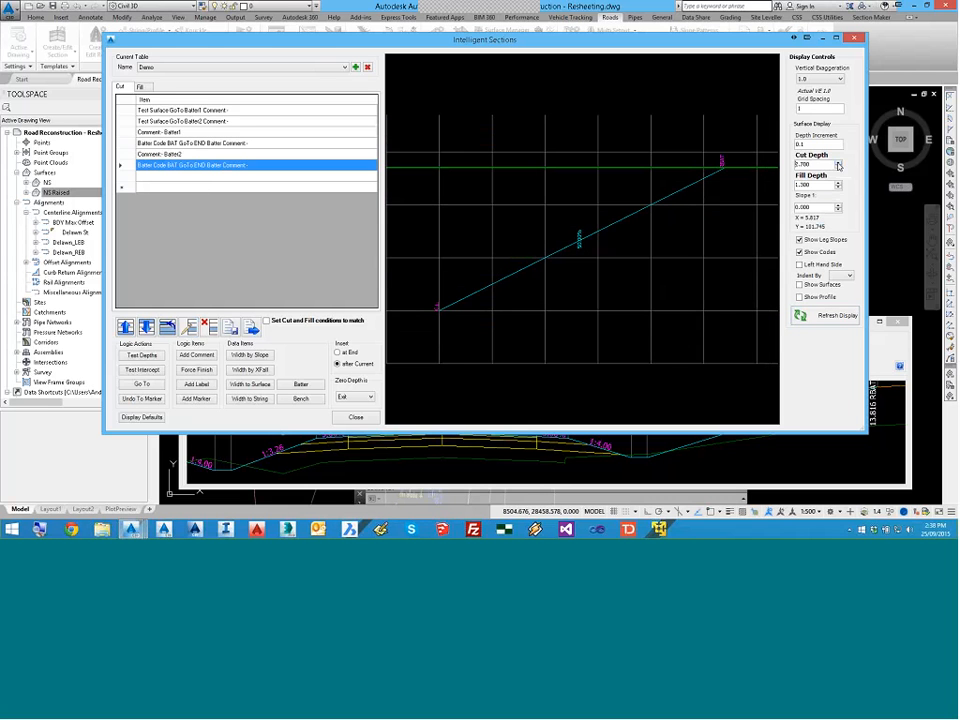
pyautogui.click(840, 168)
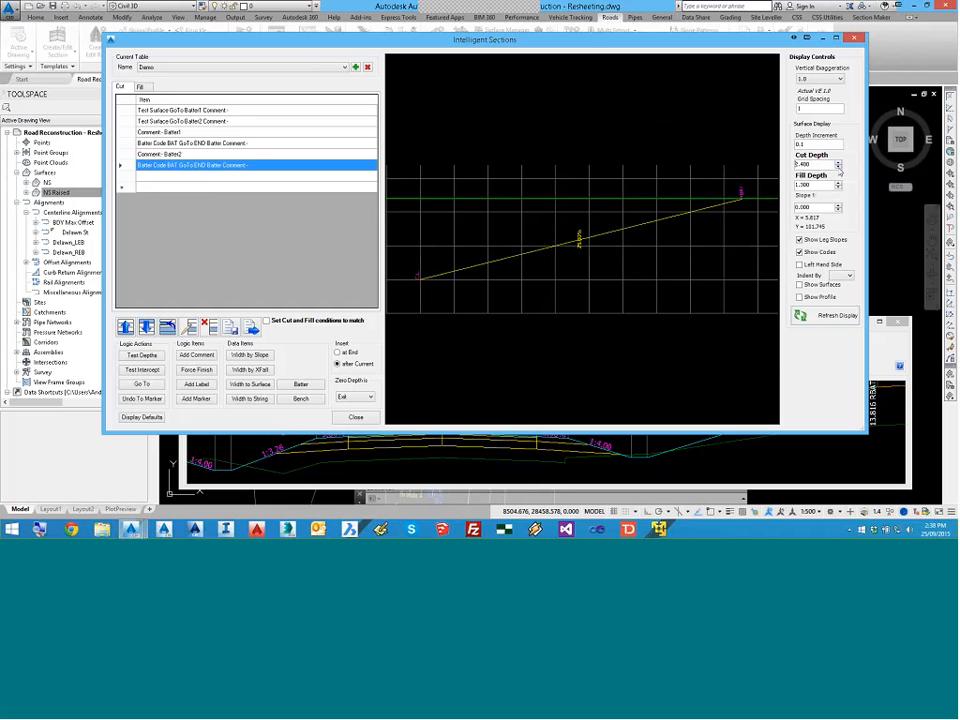
pyautogui.click(840, 168)
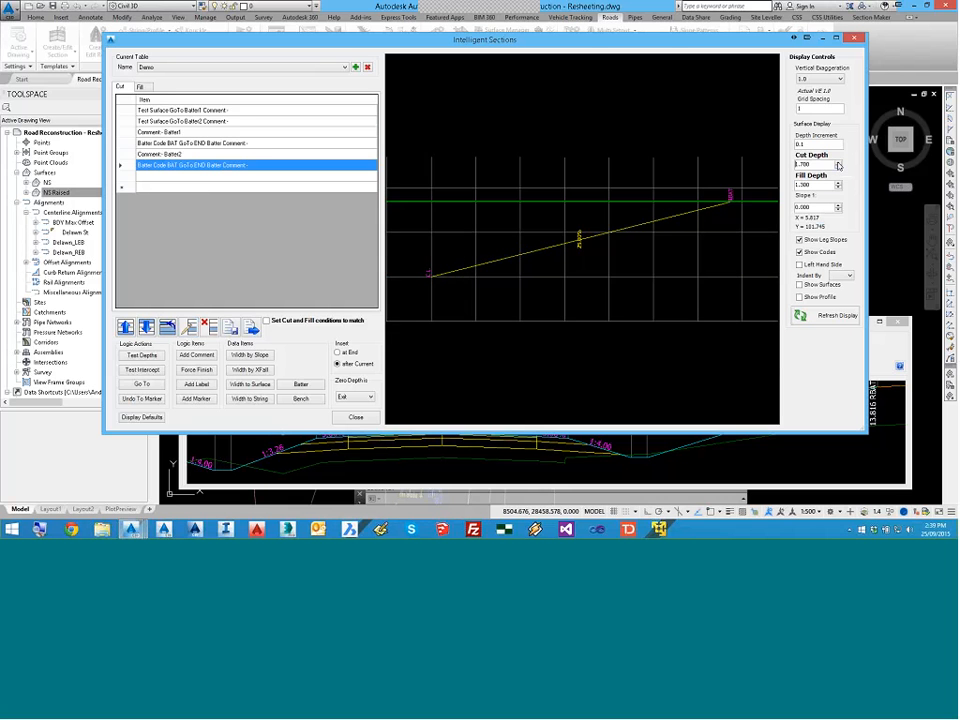
pyautogui.click(839, 167)
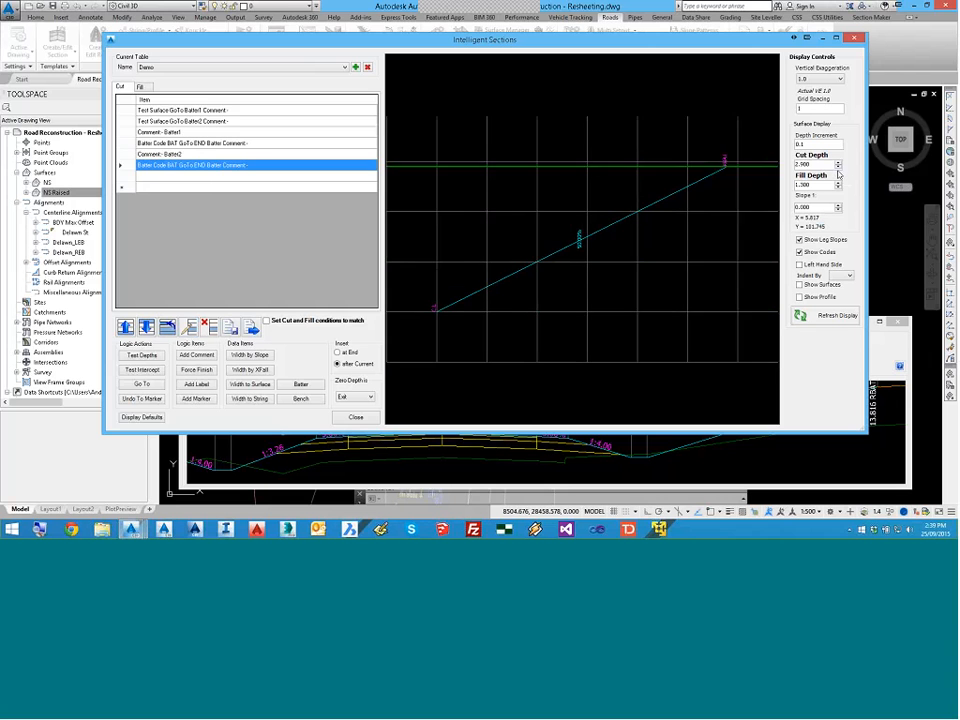
pyautogui.click(839, 167)
# Step: Review the depth range and go-to settings of the depth test for Batter2
pyautogui.click(232, 121)
pyautogui.click(189, 328)
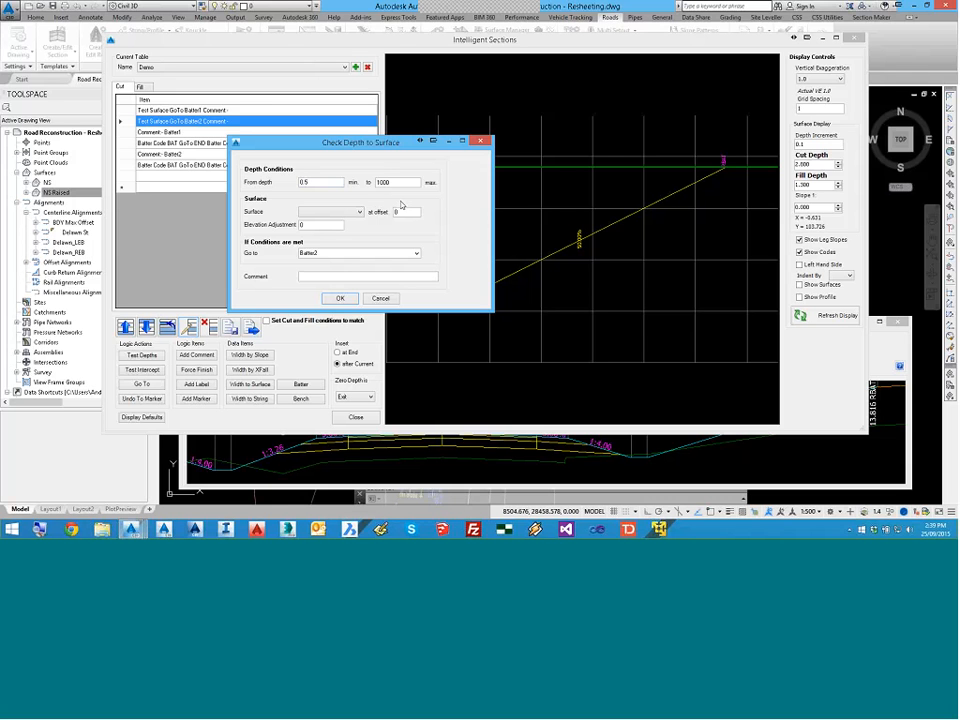
pyautogui.click(340, 298)
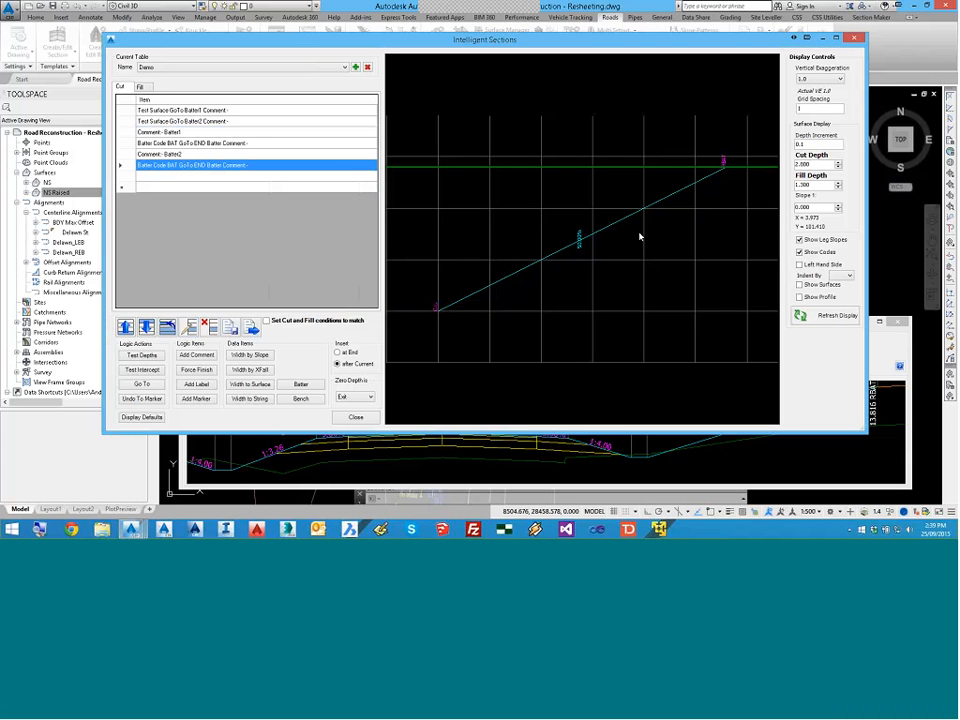
# Step: Lower the cut depth to 2.000 and select the previewed batter to identify its row in the table
pyautogui.click(839, 168)
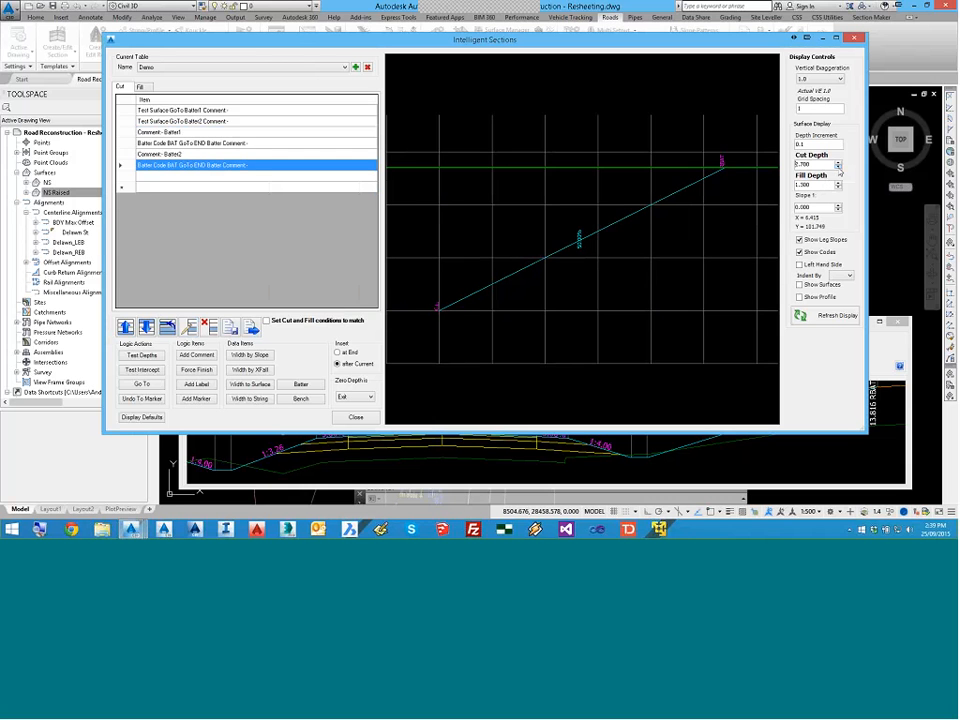
pyautogui.click(839, 168)
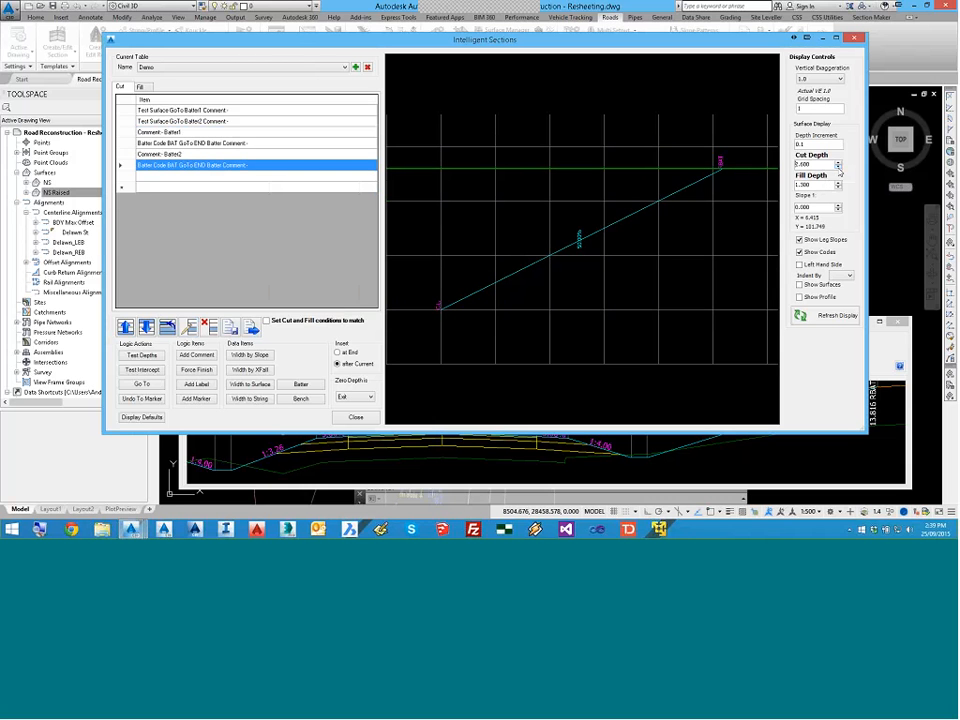
pyautogui.click(839, 168)
pyautogui.click(839, 168)
pyautogui.click(839, 168)
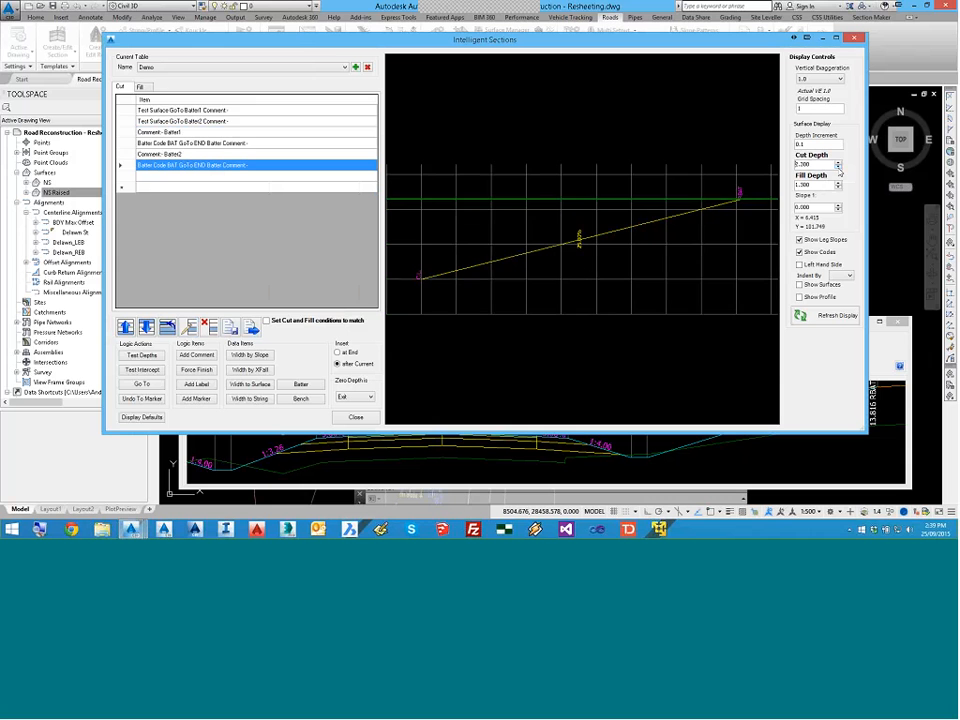
pyautogui.click(839, 168)
pyautogui.click(839, 168)
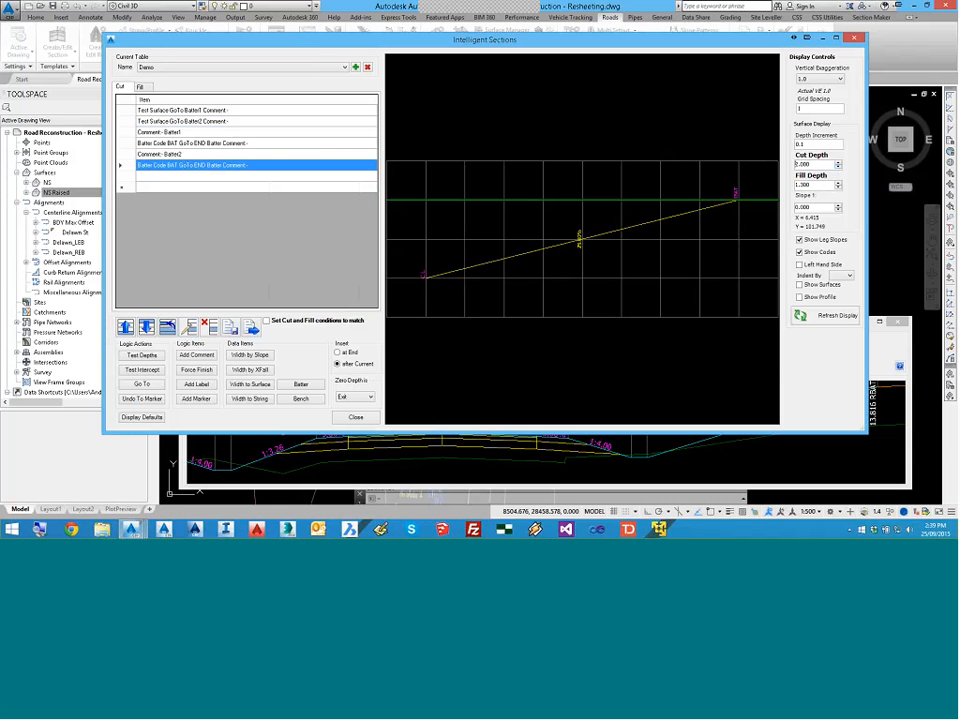
pyautogui.click(561, 249)
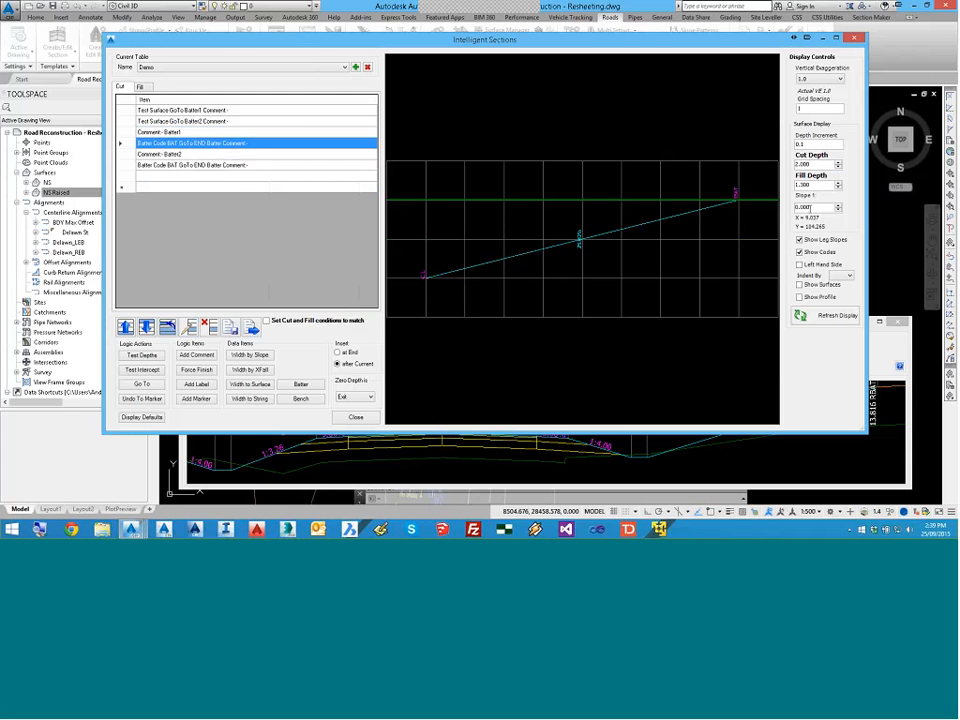
# Step: Raise the cut depth to 2.700 and select the resulting batter in the preview to identify its row
pyautogui.click(839, 163)
pyautogui.click(839, 163)
pyautogui.click(839, 163)
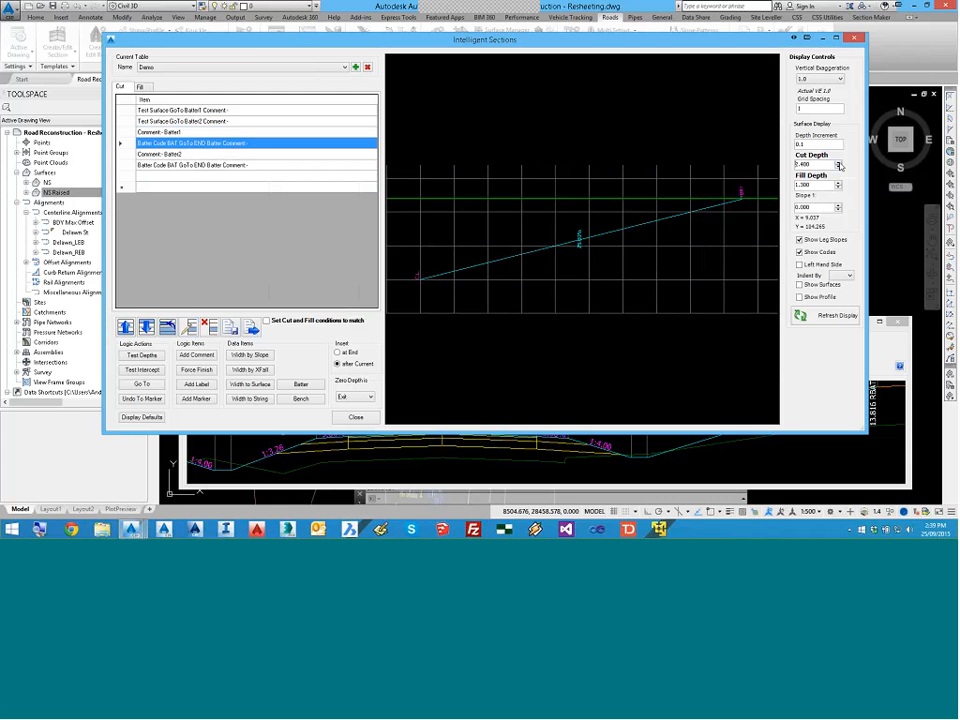
pyautogui.click(839, 163)
pyautogui.click(839, 163)
pyautogui.click(839, 163)
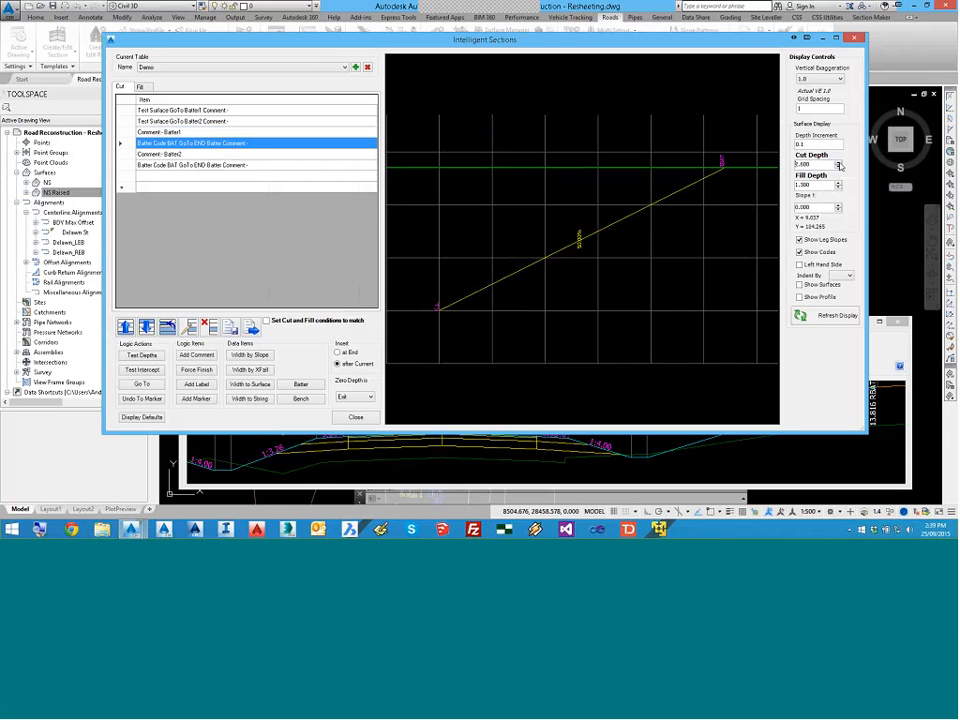
pyautogui.click(839, 163)
pyautogui.click(583, 238)
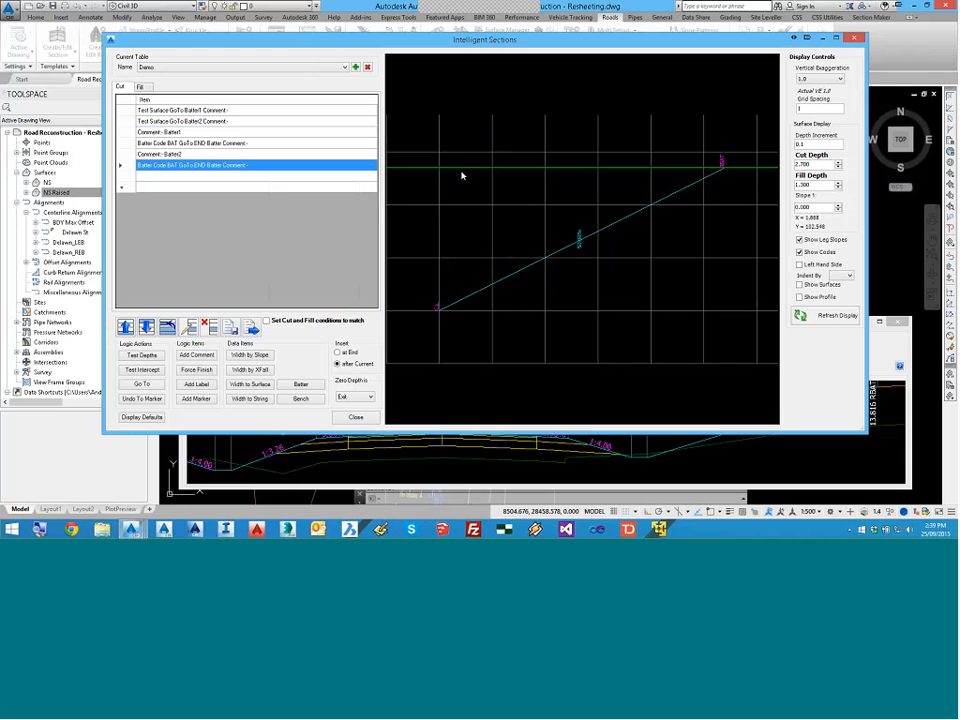
# Step: Set the Batter2 batter's elevation adjustment to 0.5 and its intercept go-to to Next Line
pyautogui.doubleClick(175, 167)
pyautogui.click(450, 166)
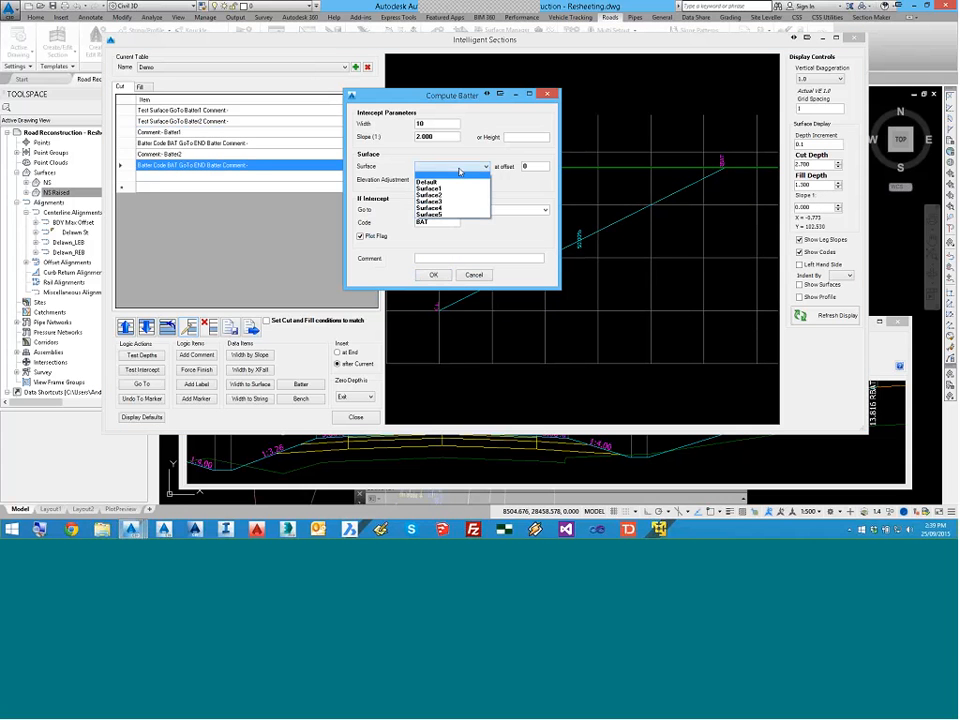
pyautogui.click(440, 181)
pyautogui.moveTo(441, 181); pyautogui.dragTo(409, 181)
pyautogui.write('.5')
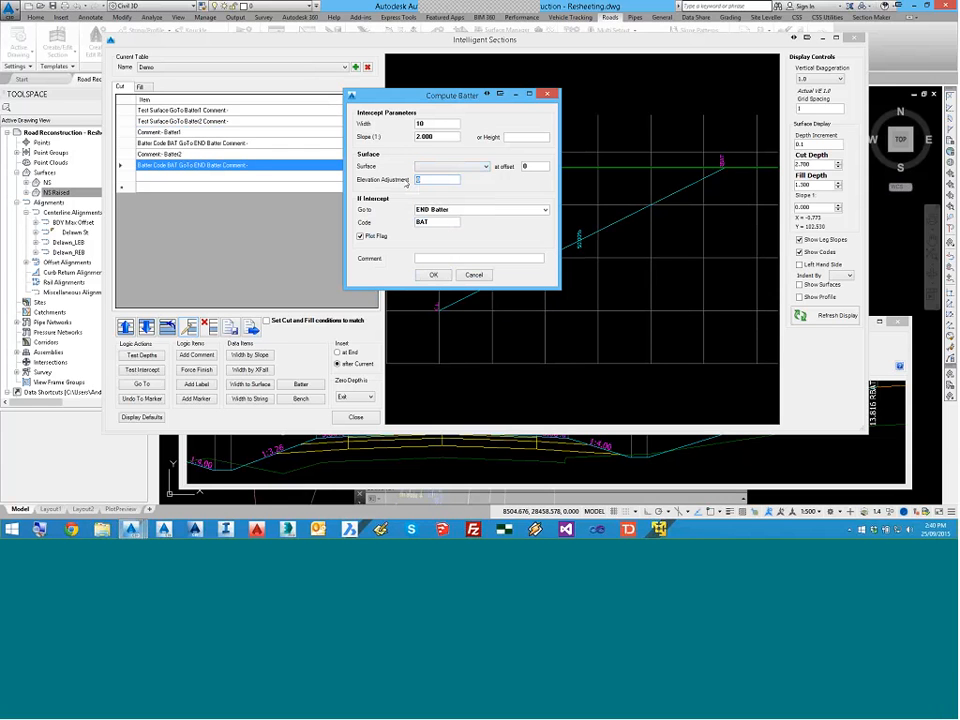
pyautogui.click(541, 212)
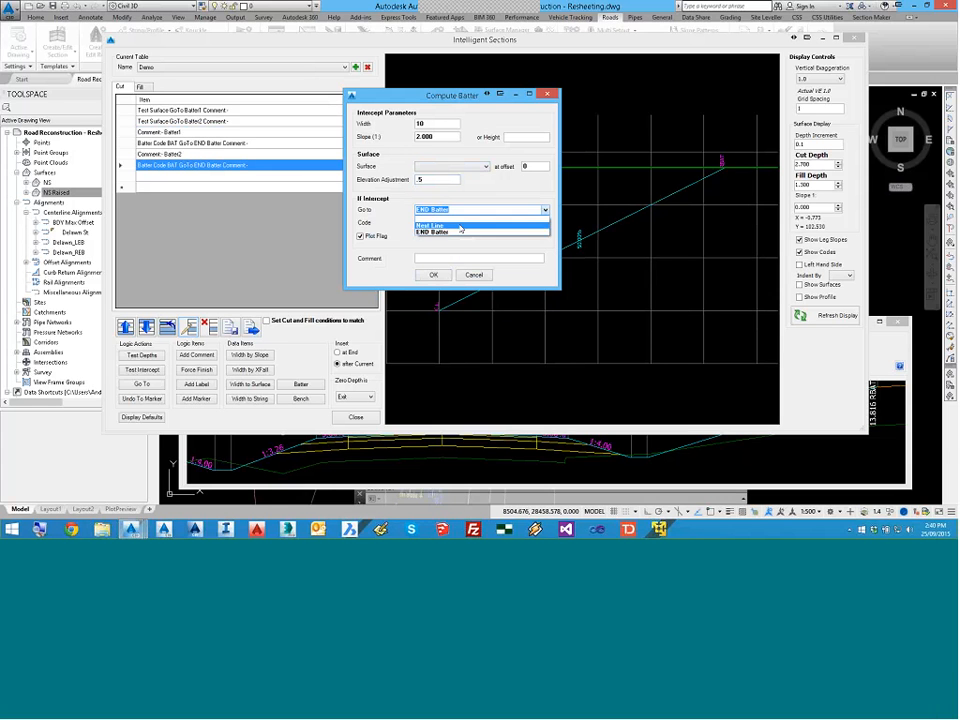
pyautogui.click(512, 221)
pyautogui.click(440, 277)
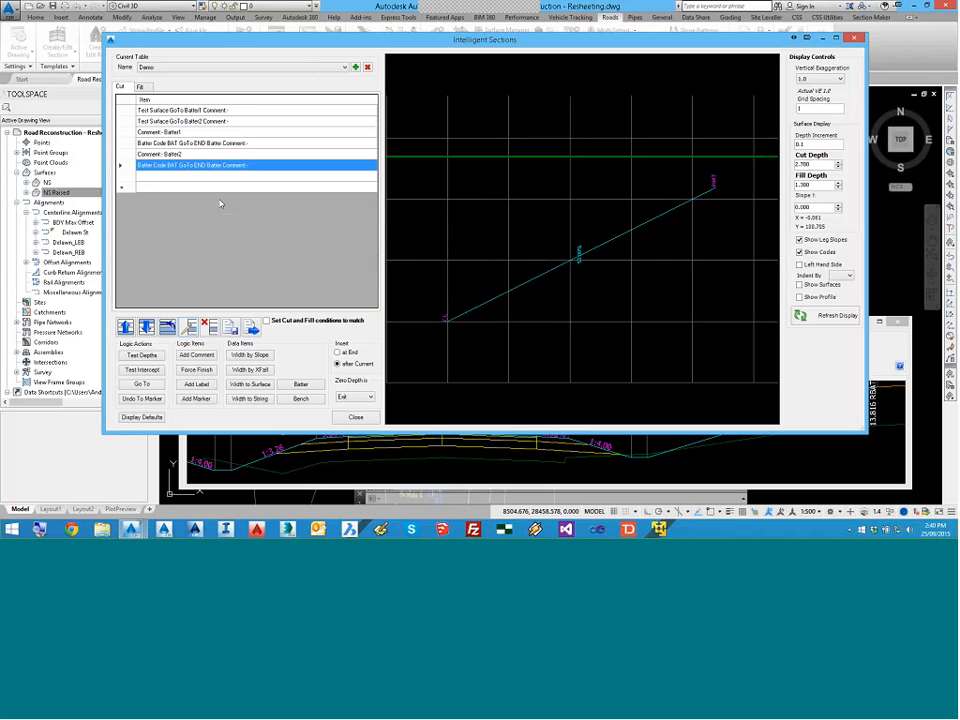
# Step: Check the edited Batter2 batter's end point in the preview and review its elevation adjustment and go-to settings
pyautogui.click(719, 192)
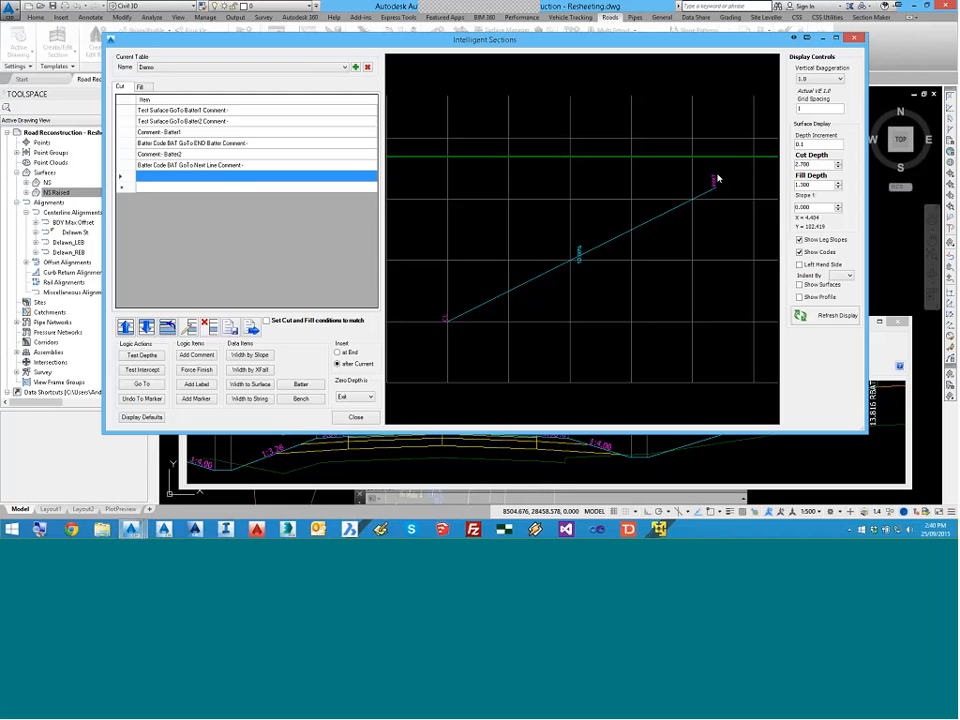
pyautogui.click(181, 166)
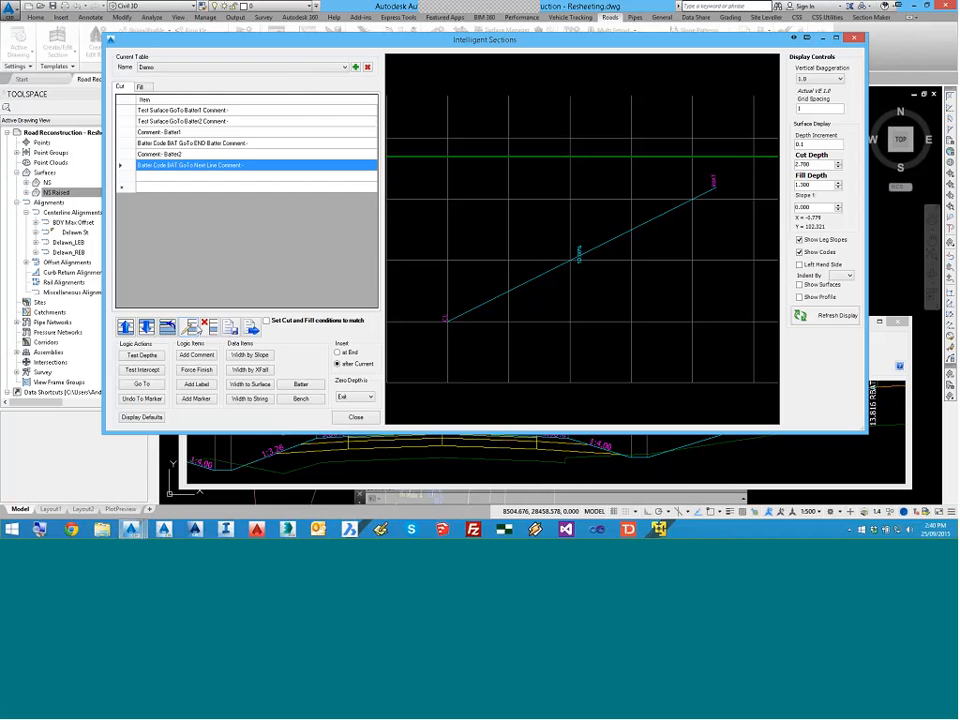
pyautogui.doubleClick(181, 166)
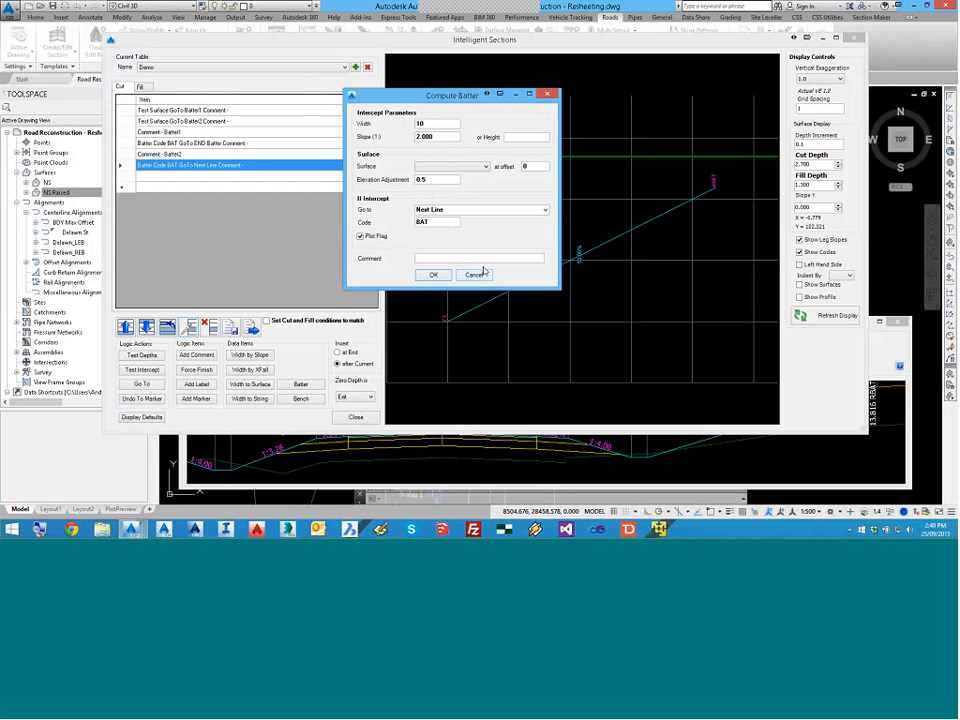
pyautogui.click(433, 274)
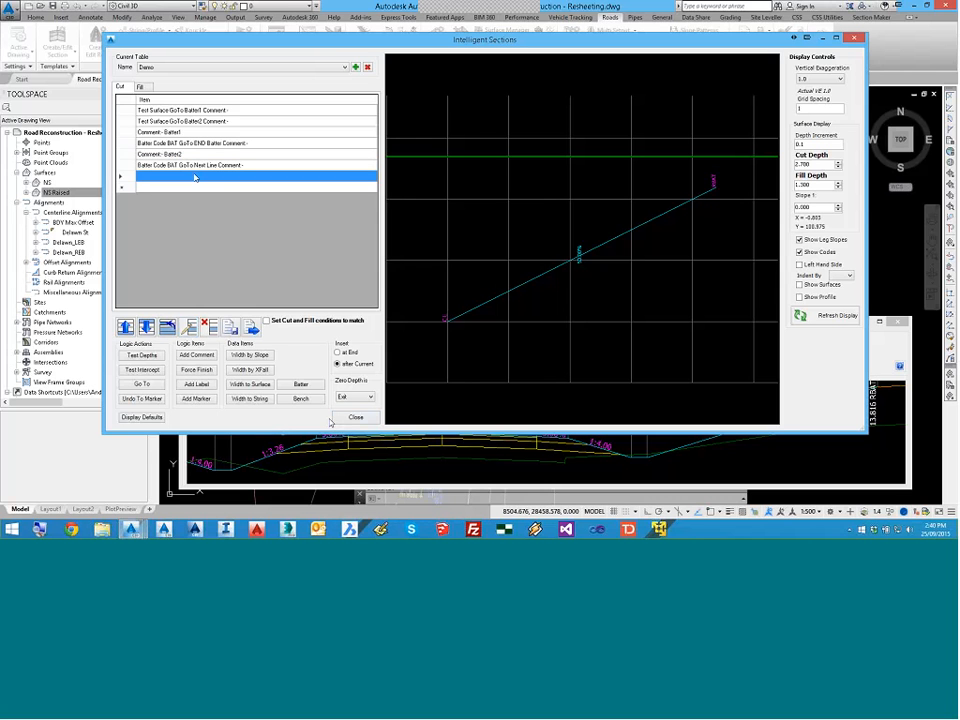
# Step: Add a batter after the Batter2 batter with width 10, slope 1:4, go-to END Batter and code BAT1
pyautogui.click(310, 387)
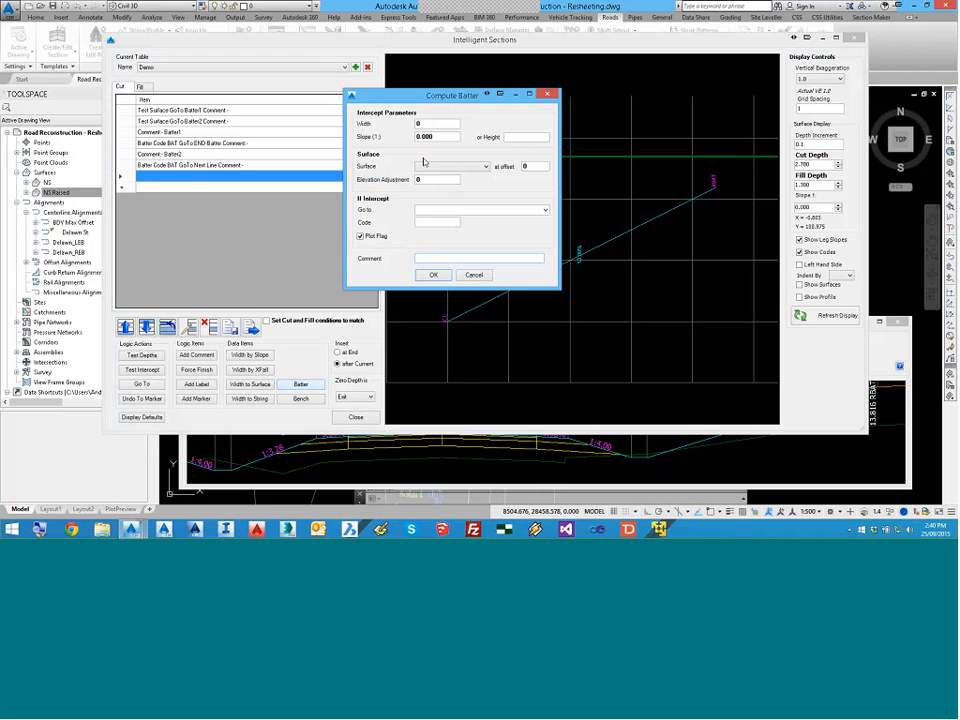
pyautogui.moveTo(436, 124); pyautogui.dragTo(381, 122)
pyautogui.write('10')
pyautogui.press('Tab')
pyautogui.write('4')
pyautogui.click(543, 210)
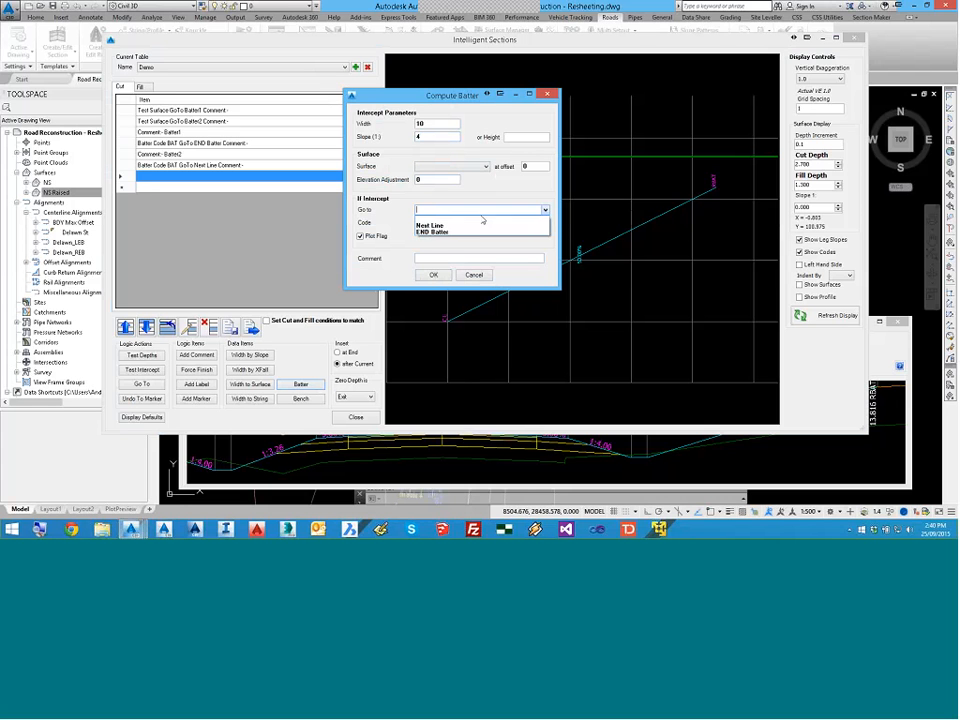
pyautogui.click(436, 222)
pyautogui.write('B')
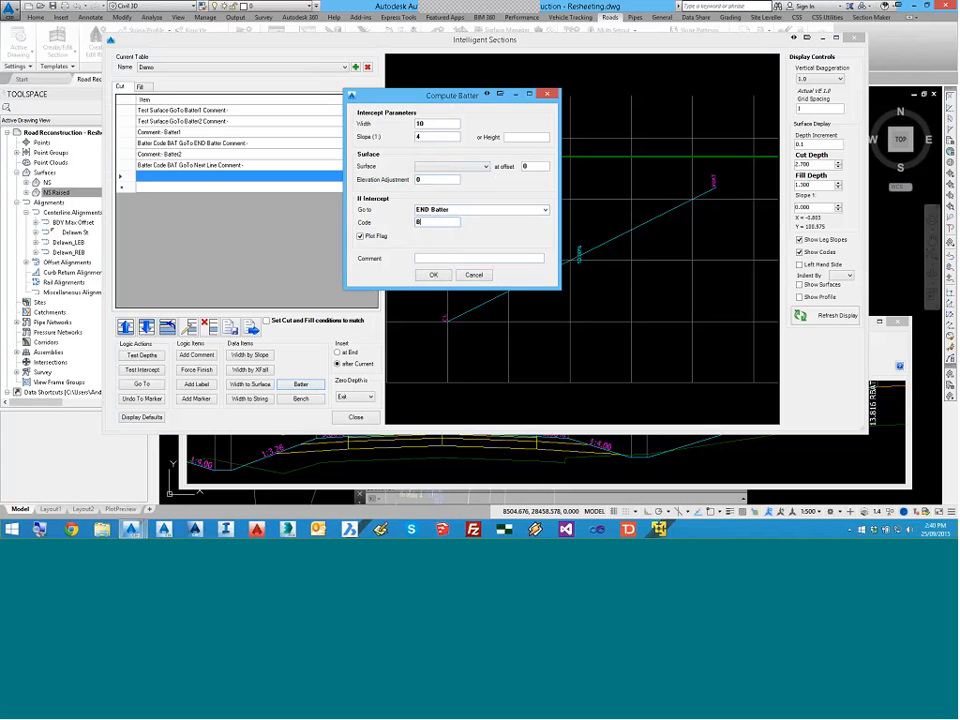
pyautogui.write('AT')
pyautogui.press('BackSpace')
pyautogui.write('T1')
pyautogui.press('Return')
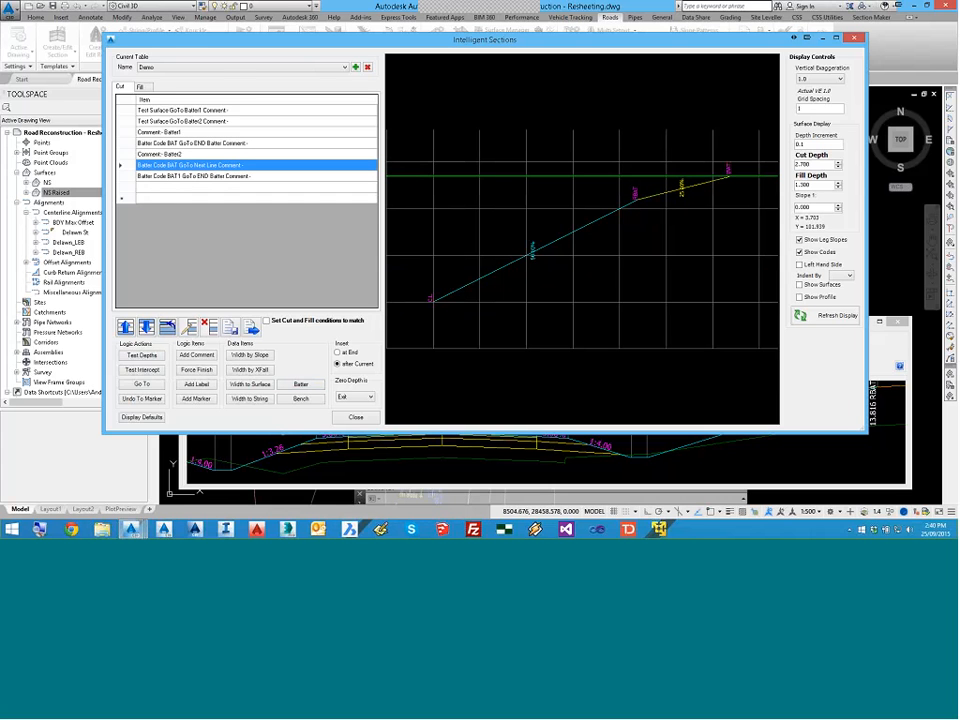
# Step: Test the two-stage cut batter by lowering the cut depth below 2.000 and raising it back to 2.700
pyautogui.click(838, 168)
pyautogui.click(838, 168)
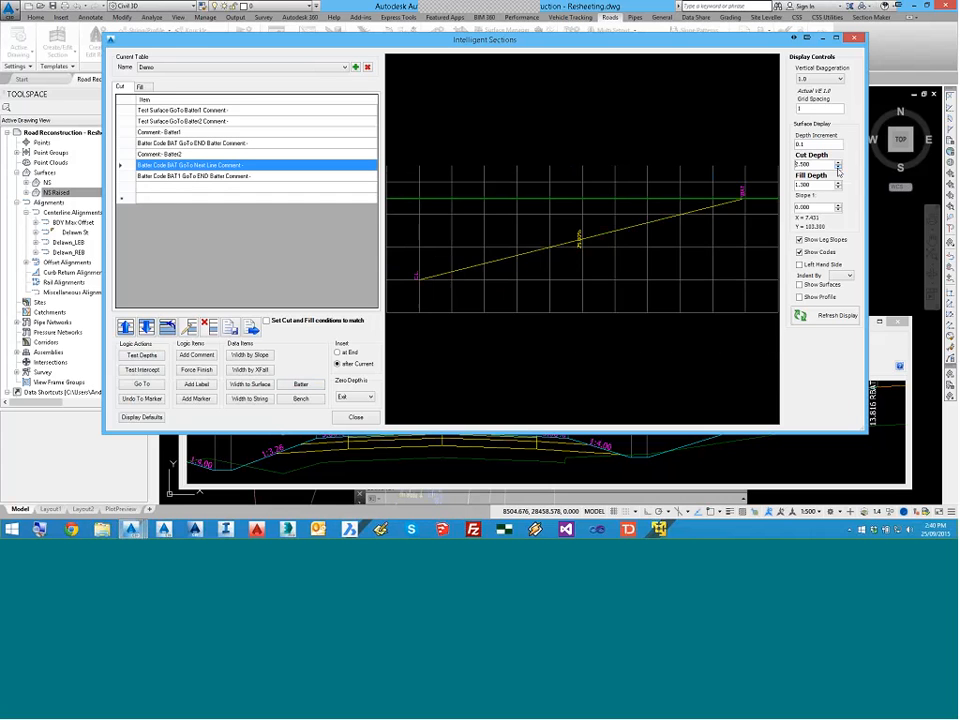
pyautogui.click(838, 168)
pyautogui.click(838, 168)
pyautogui.click(838, 168)
pyautogui.click(838, 168)
pyautogui.click(839, 168)
pyautogui.click(839, 168)
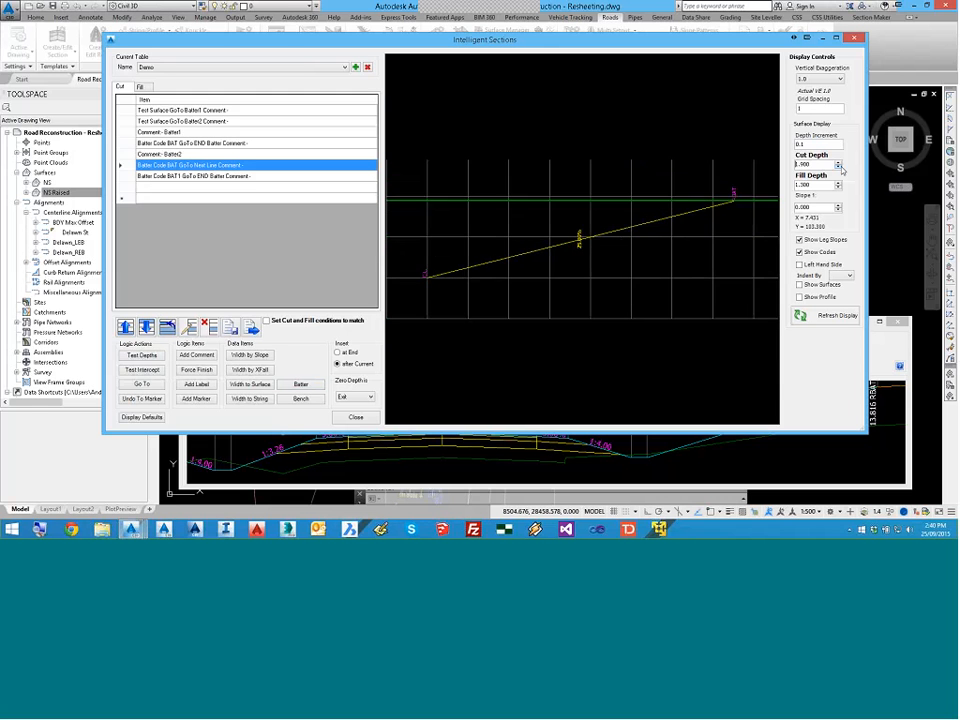
pyautogui.click(839, 168)
pyautogui.click(839, 163)
pyautogui.click(839, 163)
pyautogui.click(839, 163)
pyautogui.click(839, 163)
pyautogui.click(839, 163)
pyautogui.click(839, 163)
pyautogui.click(839, 163)
pyautogui.click(839, 163)
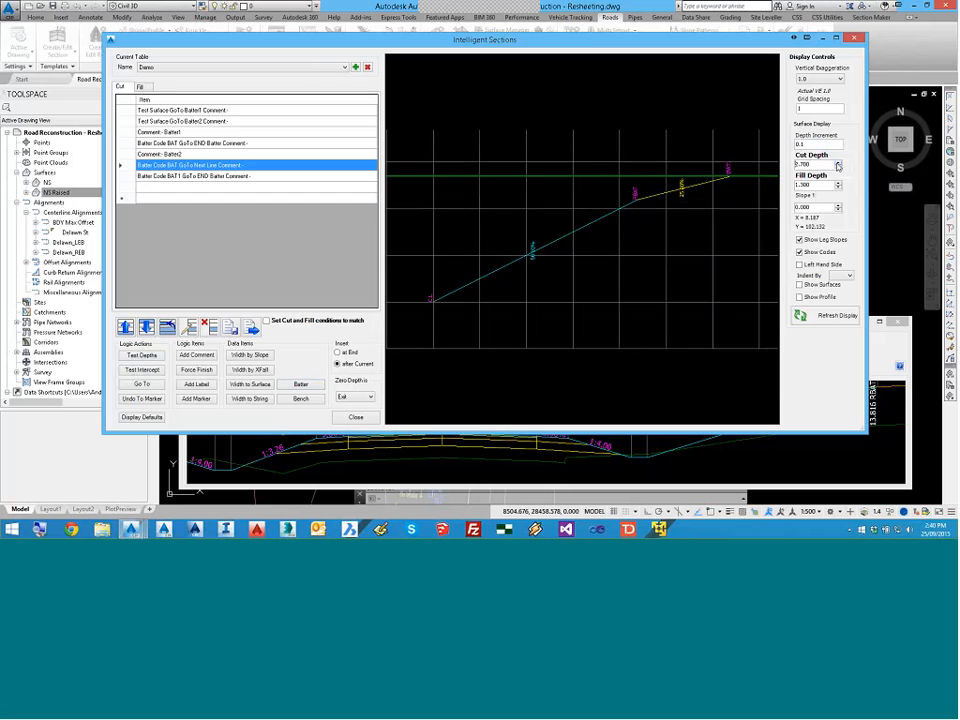
# Step: Test the cut batter preview at a cut depth of 2.900, and close the intelligent section editor and Delawn St's design data
pyautogui.click(839, 163)
pyautogui.click(839, 163)
pyautogui.click(839, 163)
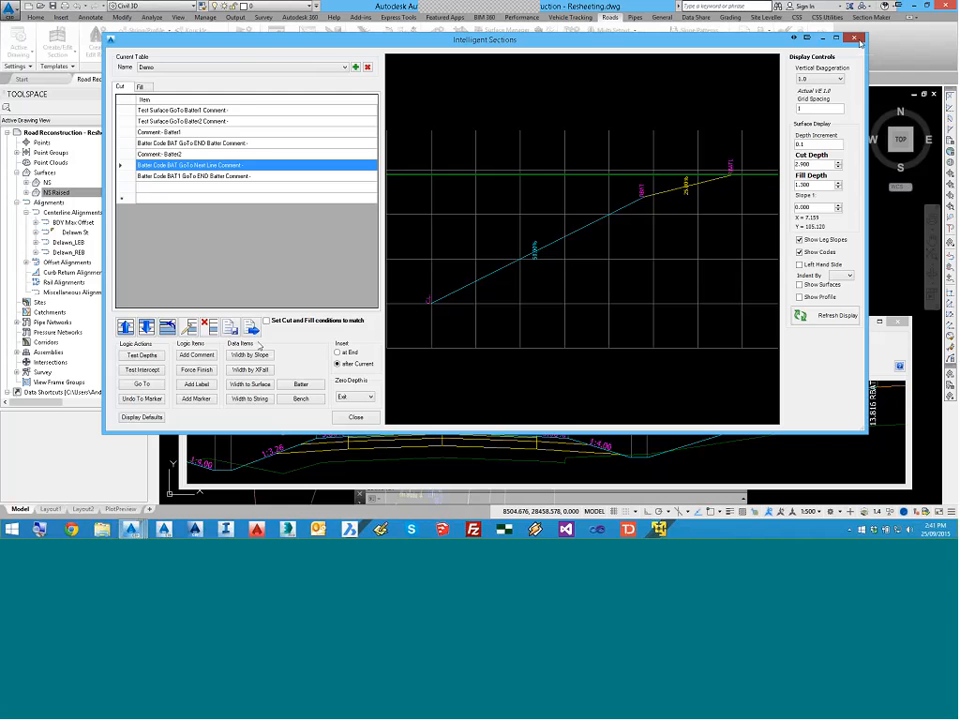
pyautogui.click(855, 39)
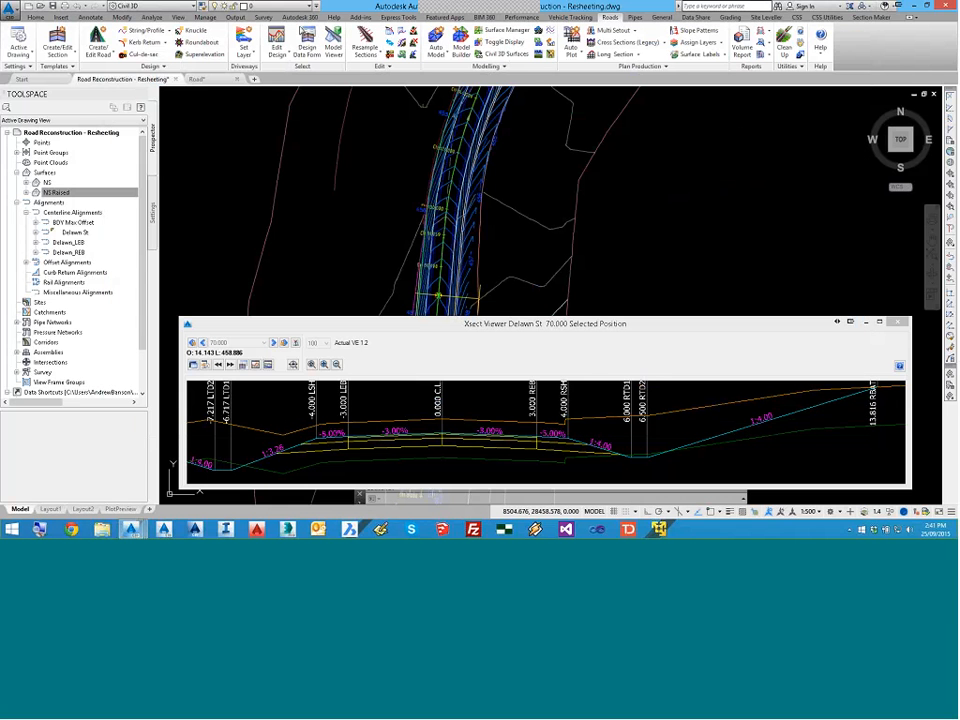
pyautogui.scroll(-4, 425, 168)
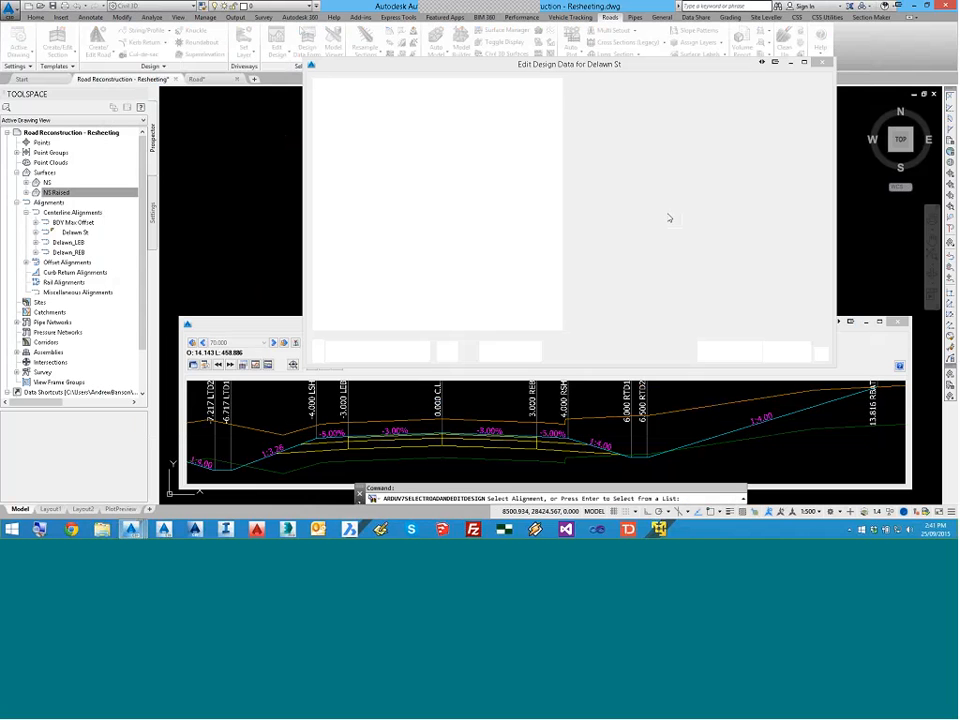
pyautogui.click(823, 63)
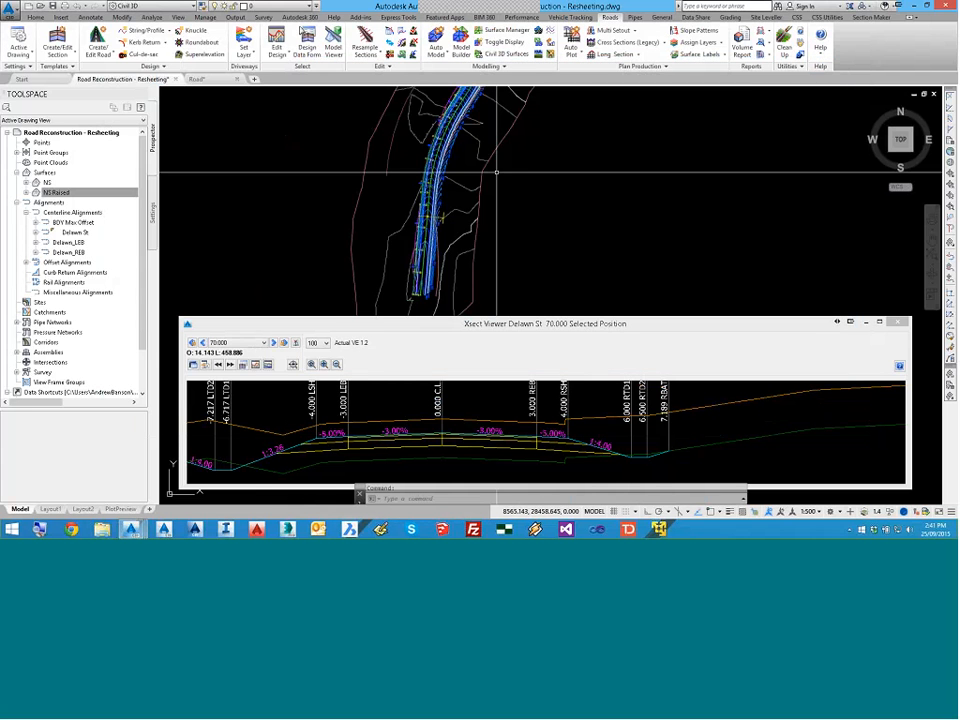
# Step: Lower IP 2 on the Delawn St centreline profile to RL 455.775 at about chainage 78
pyautogui.click(434, 207)
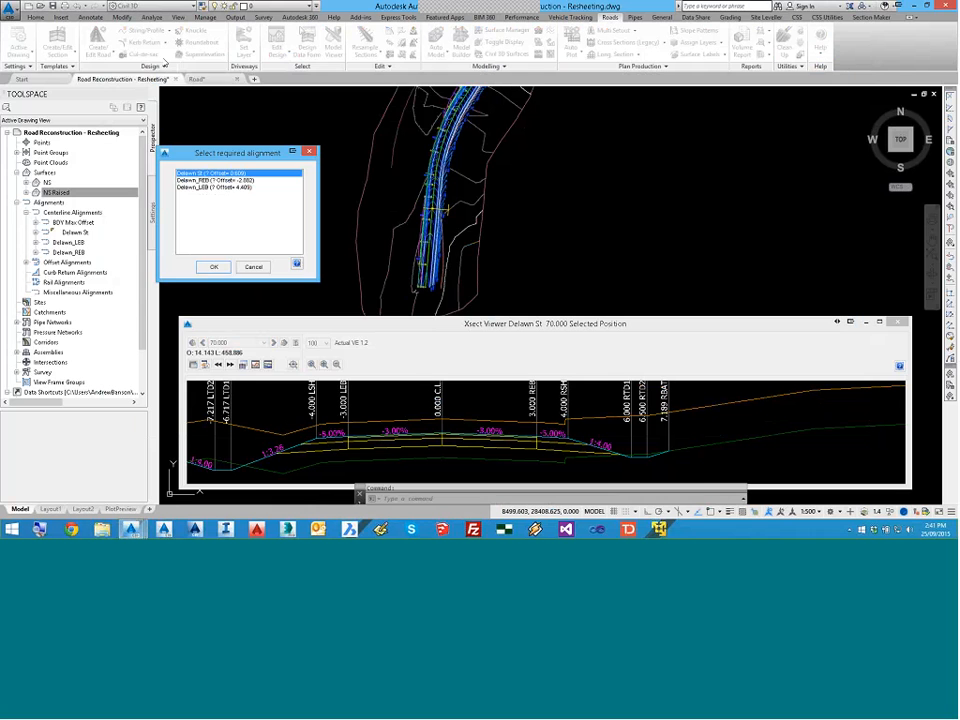
pyautogui.press('Return')
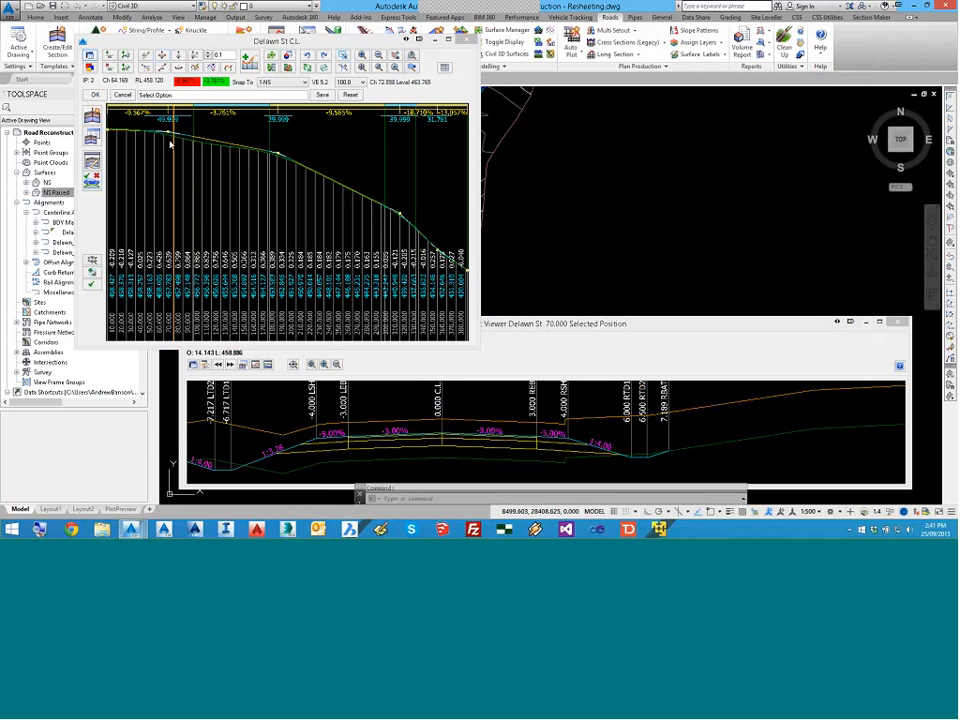
pyautogui.click(170, 145)
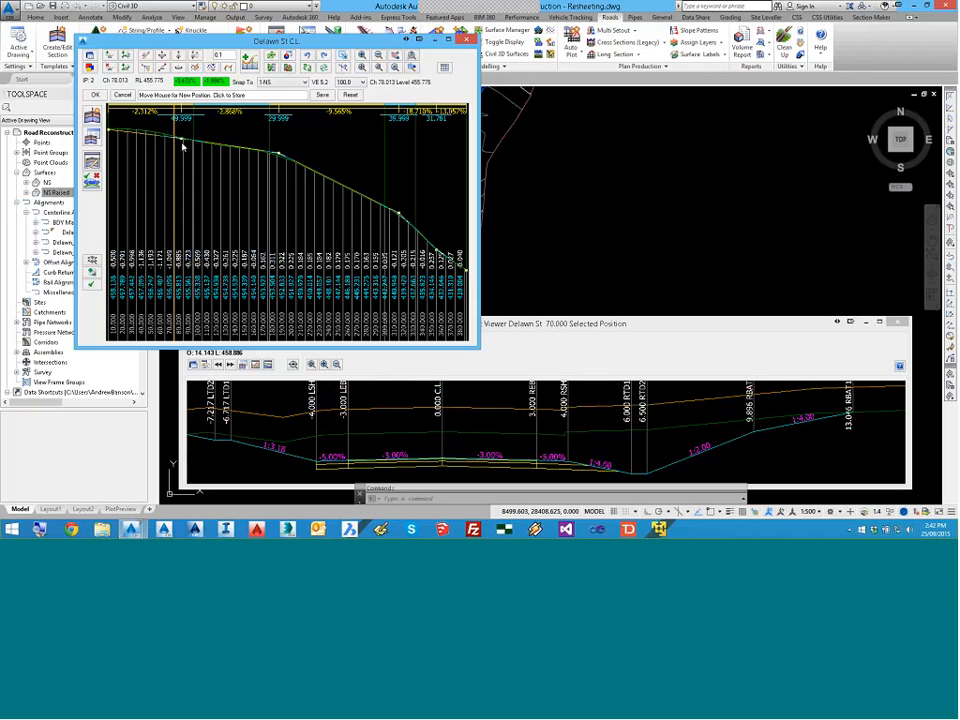
pyautogui.click(183, 146)
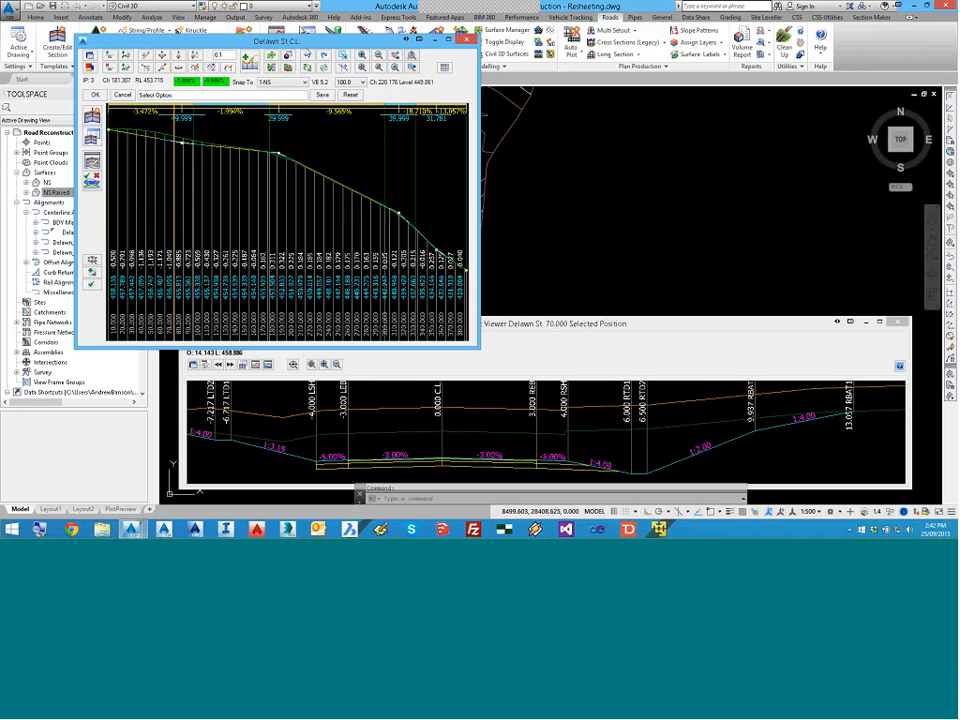
# Step: Set Multi Rule Batter Template 1 of Delawn St's intelligent section to Sleeper Wall 0.2m if Depth >0.5m, and close the design data
pyautogui.moveTo(300, 41); pyautogui.dragTo(682, 149)
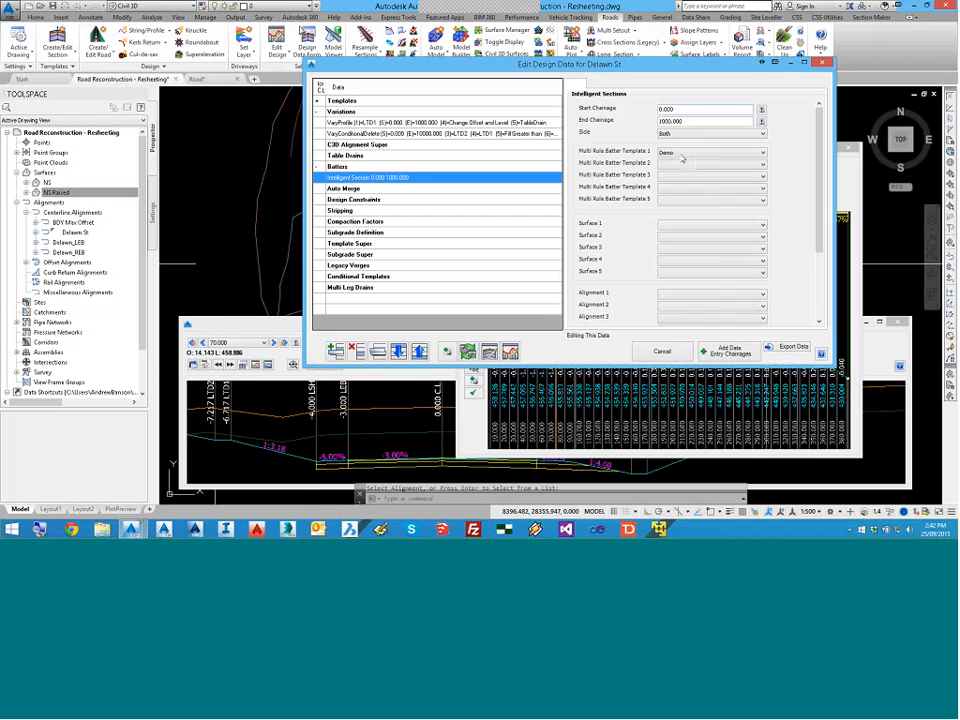
pyautogui.click(710, 152)
pyautogui.click(662, 175)
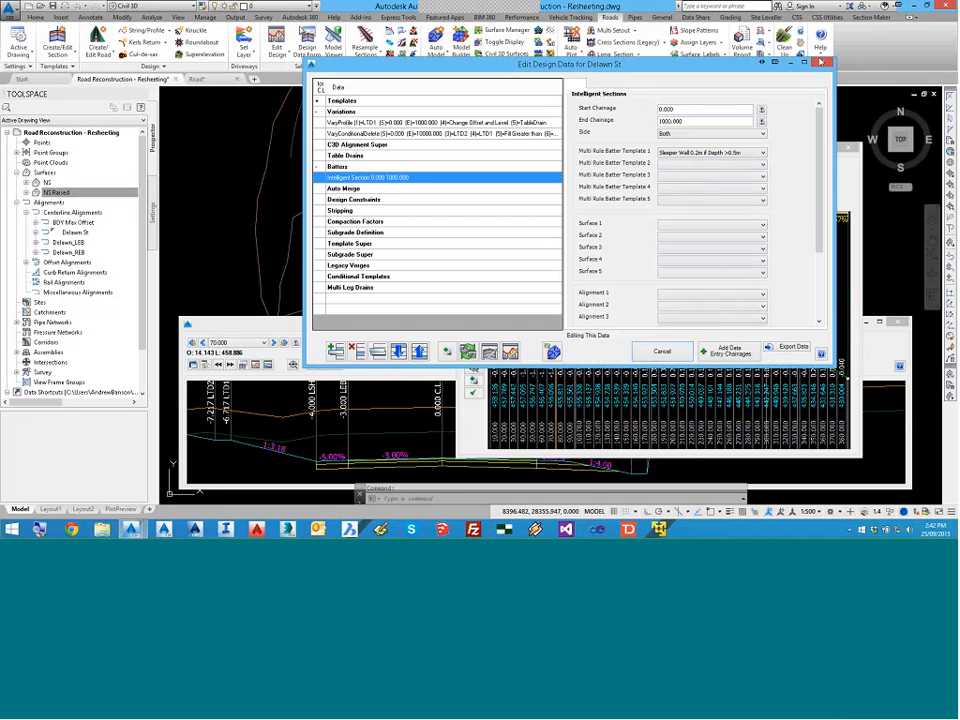
pyautogui.click(821, 63)
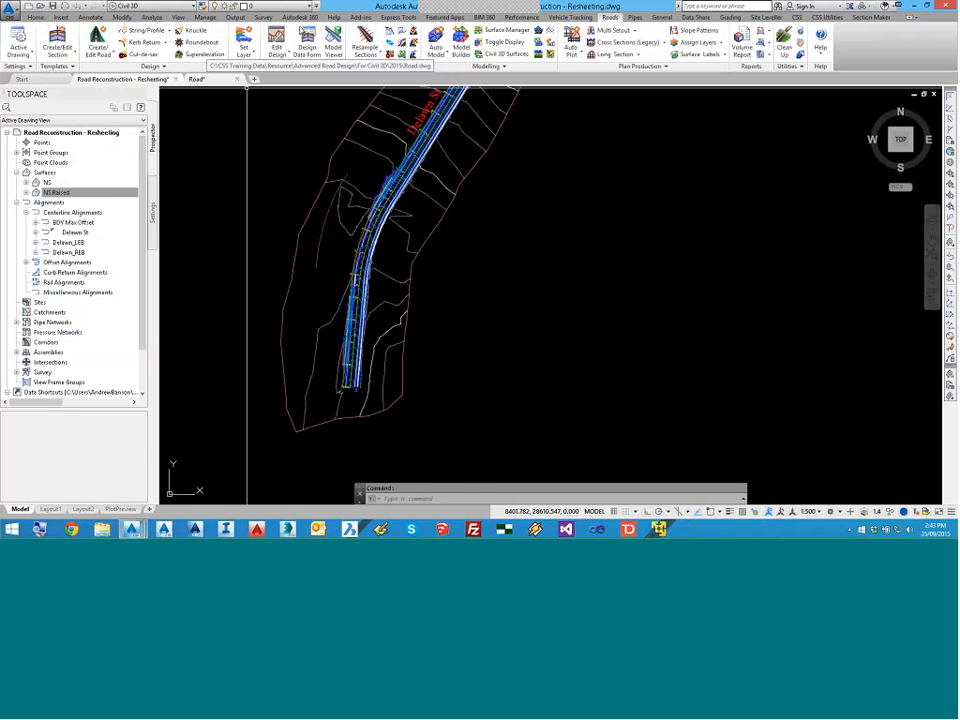
# Step: Switch to the Road drawing and run Auto Model to check the looping boundary at the Marin St and SideRoad kerb return
pyautogui.click(197, 78)
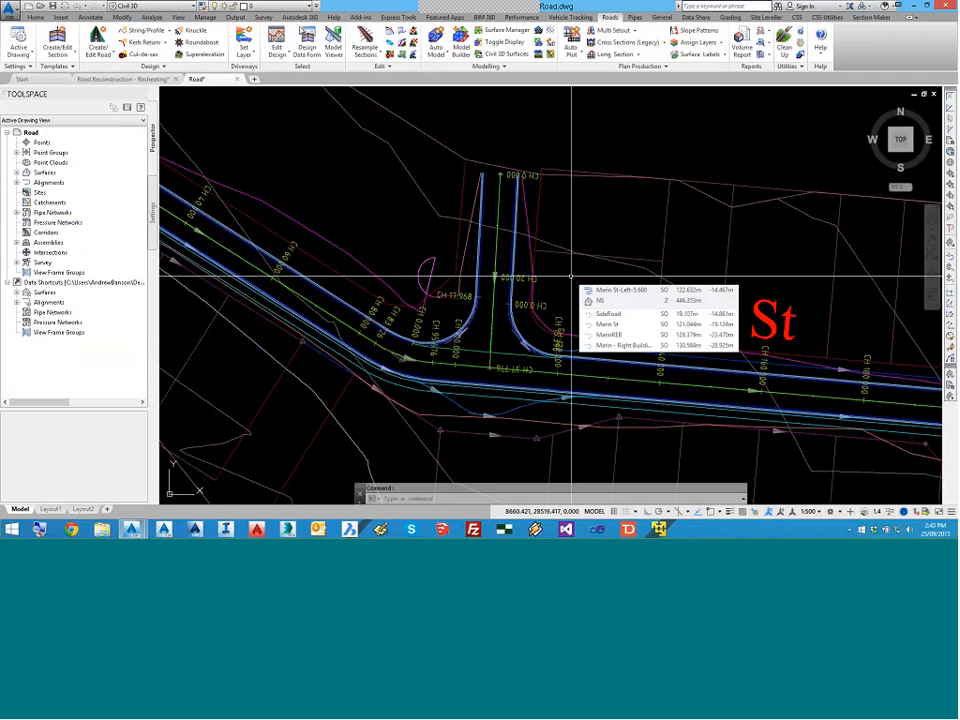
pyautogui.scroll(3, 571, 276)
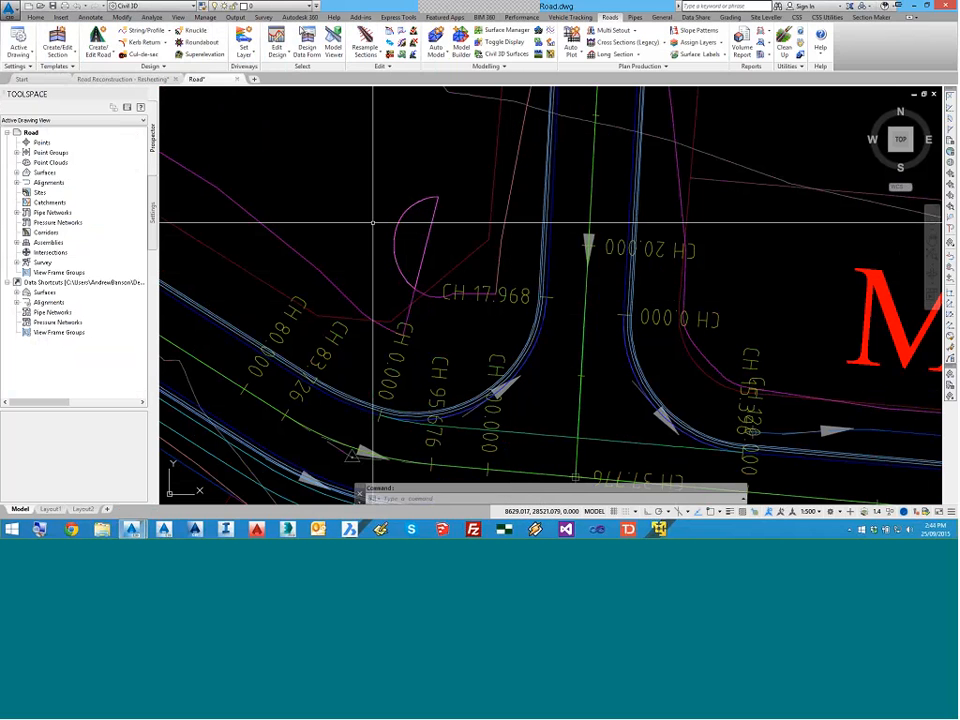
pyautogui.moveTo(372, 222)
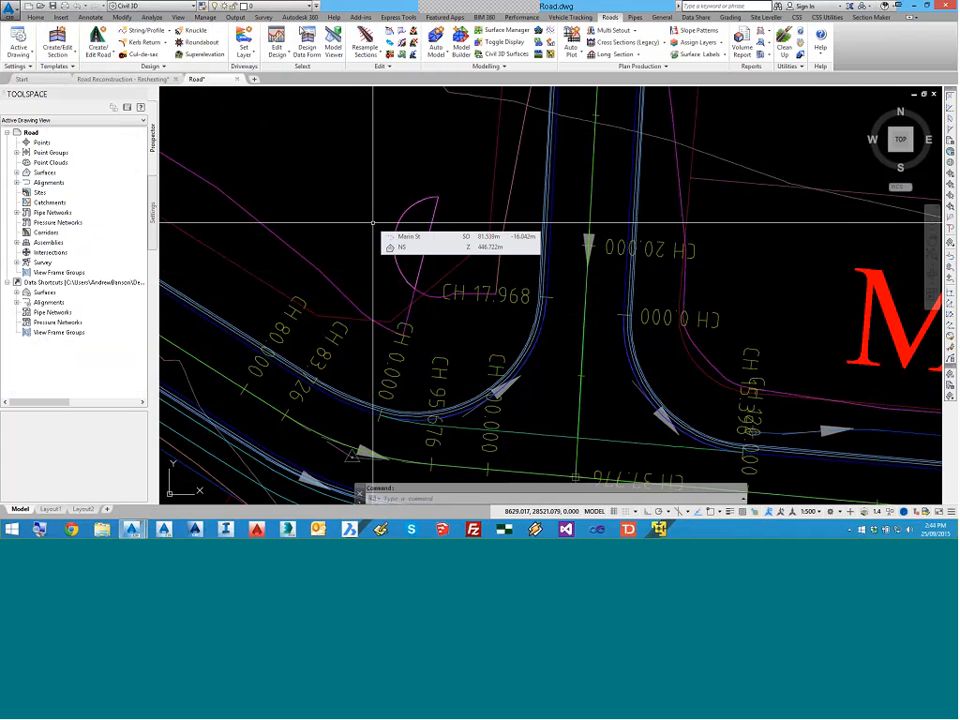
pyautogui.scroll(-2, 372, 222)
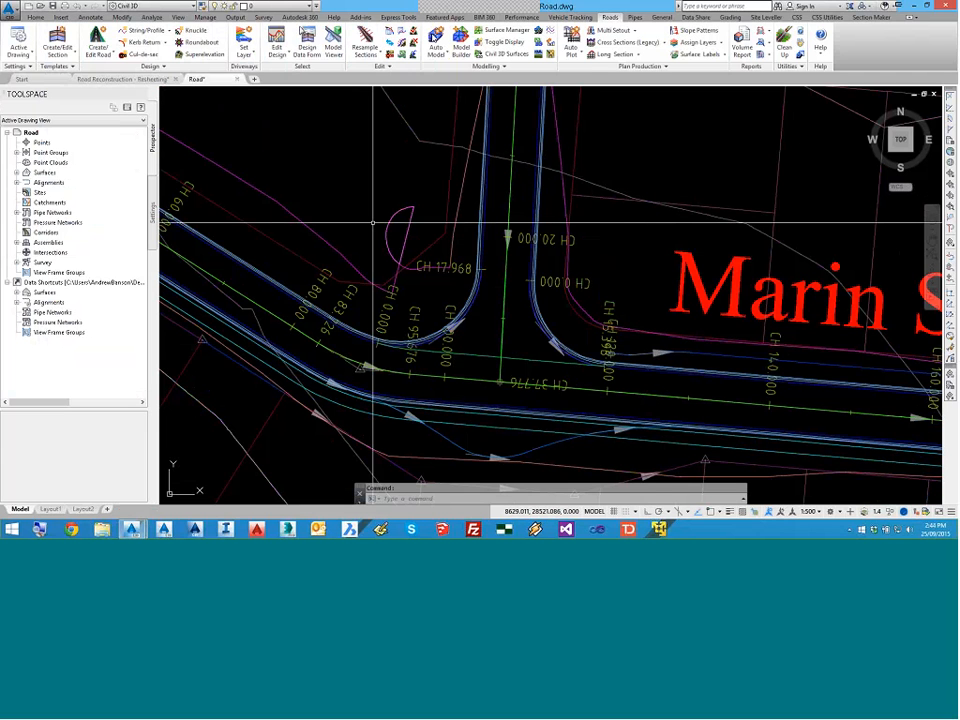
pyautogui.moveTo(414, 110); pyautogui.dragTo(409, 120, button='middle')
pyautogui.click(436, 44)
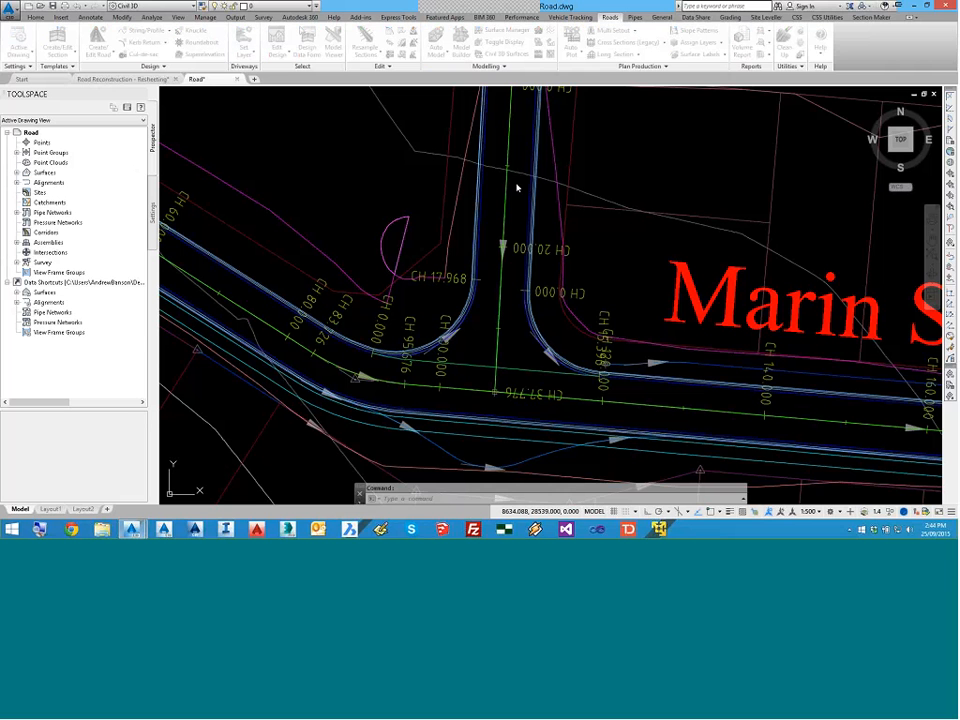
pyautogui.click(602, 234)
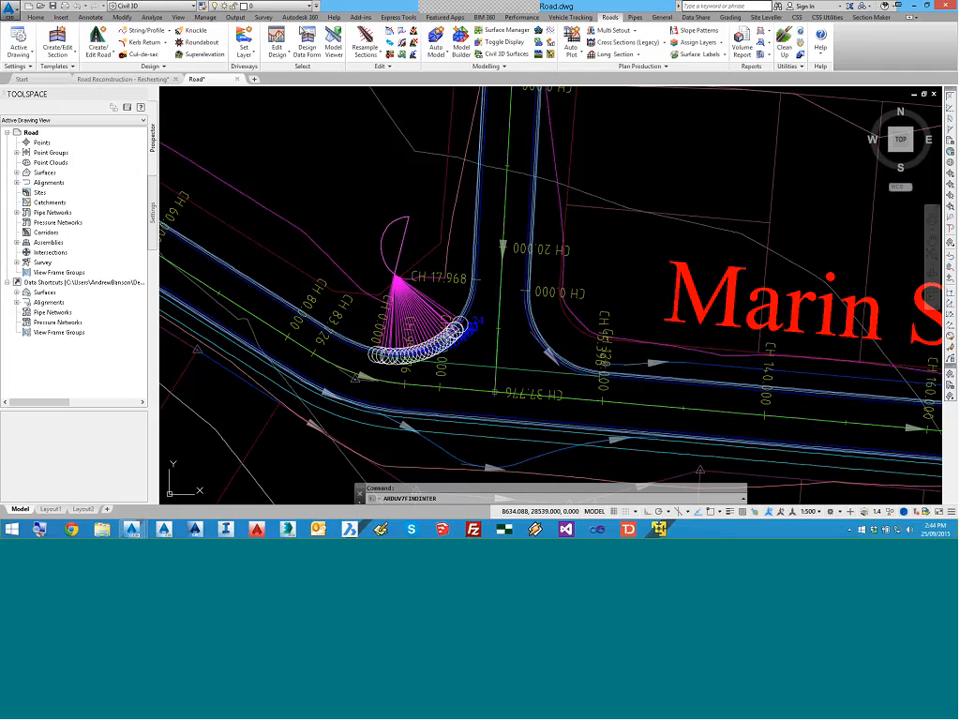
pyautogui.moveTo(400, 299); pyautogui.dragTo(405, 279, button='middle')
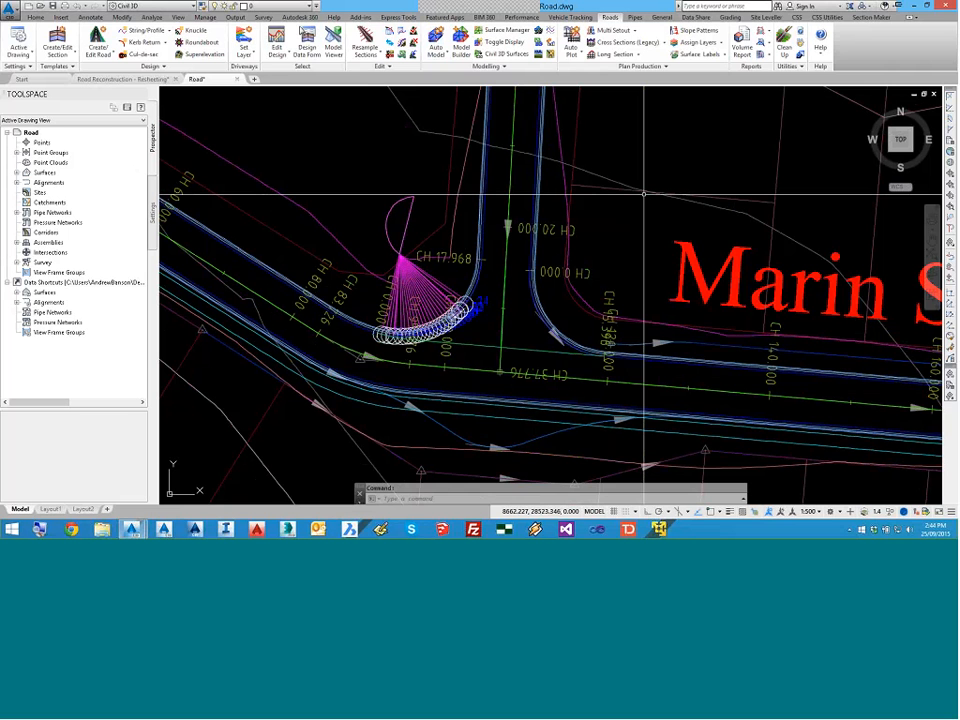
# Step: Examine the Marin St and SideRoad intersection in plan and in the 3D model view
pyautogui.scroll(-6, 644, 194)
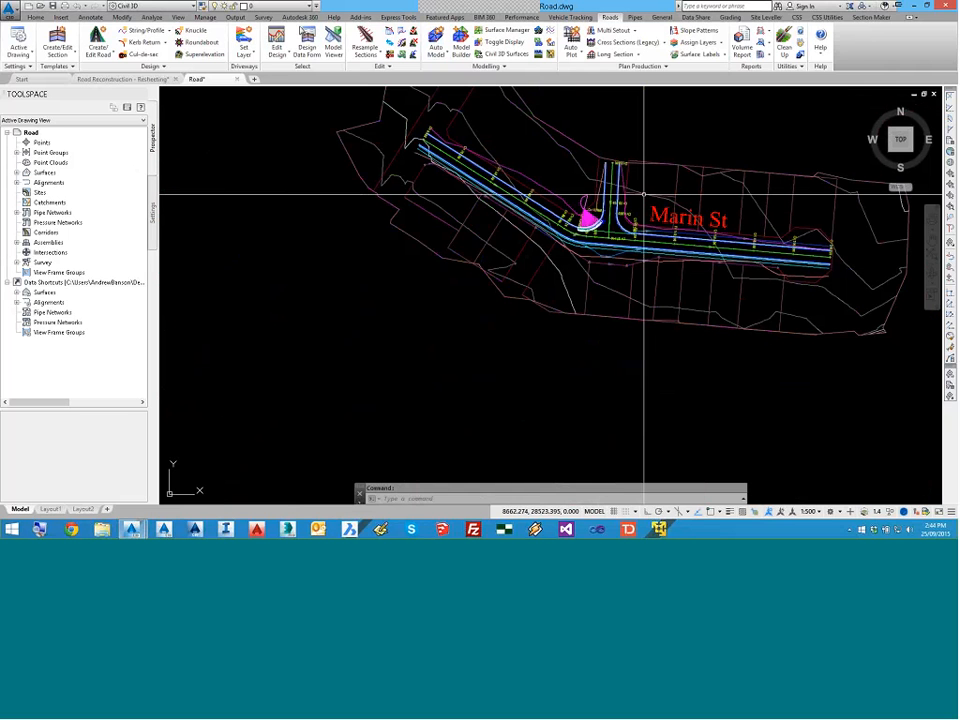
pyautogui.moveTo(590, 198); pyautogui.dragTo(547, 232, button='middle')
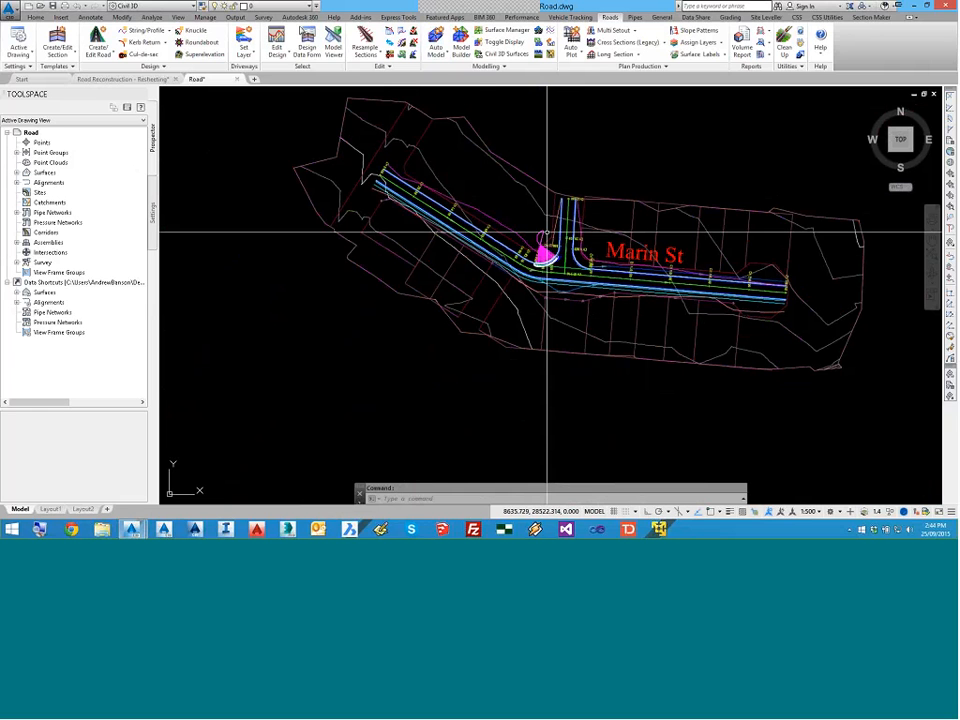
pyautogui.scroll(2, 547, 232)
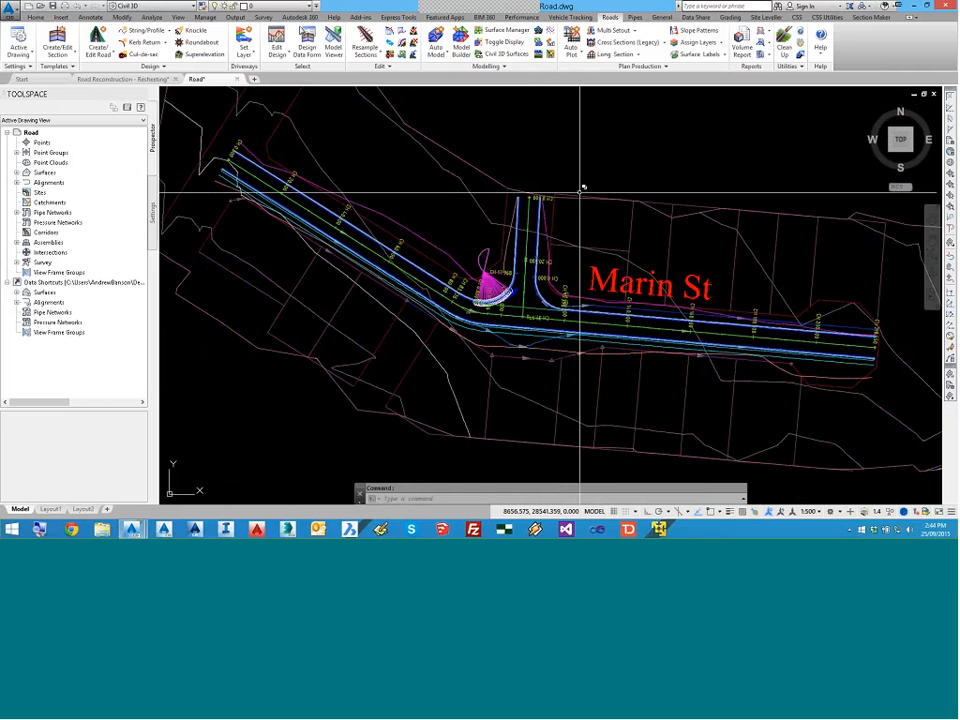
pyautogui.moveTo(678, 301)
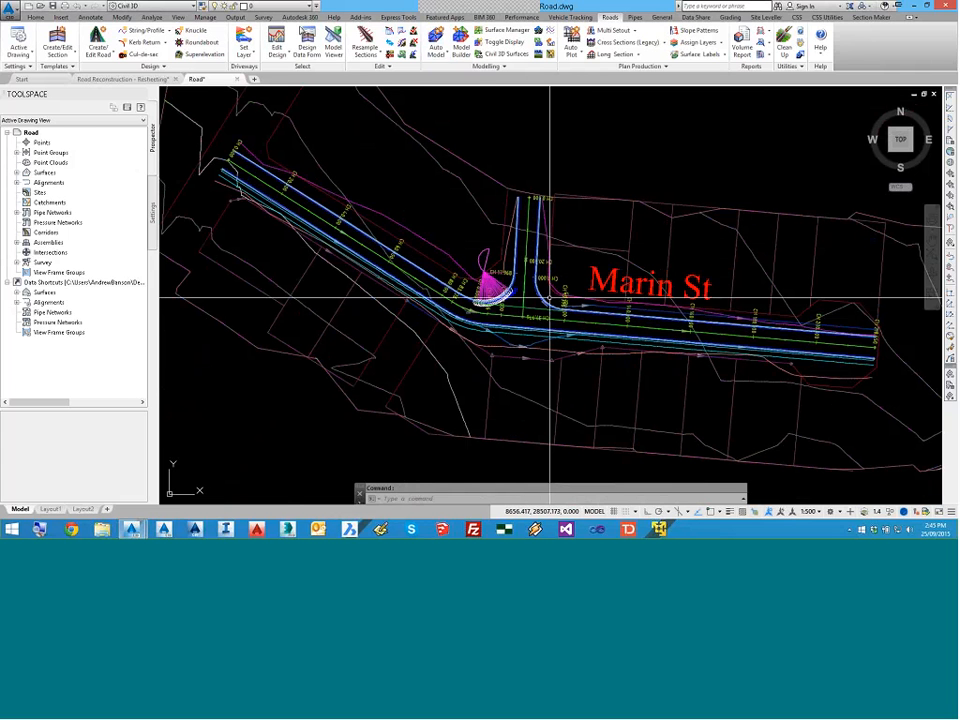
pyautogui.scroll(5, 515, 285)
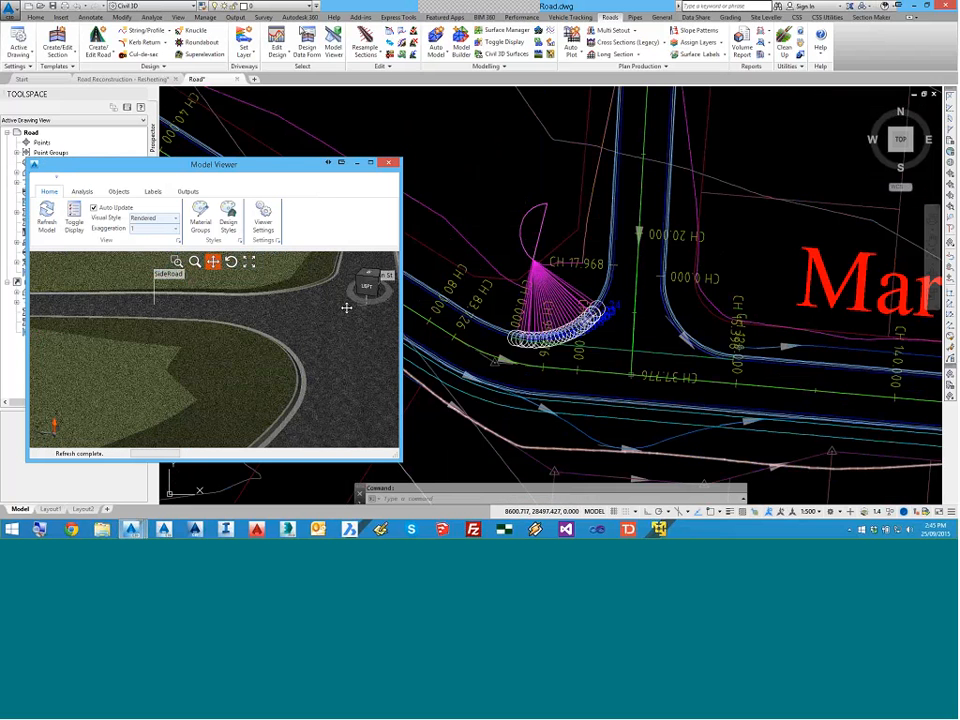
pyautogui.click(389, 162)
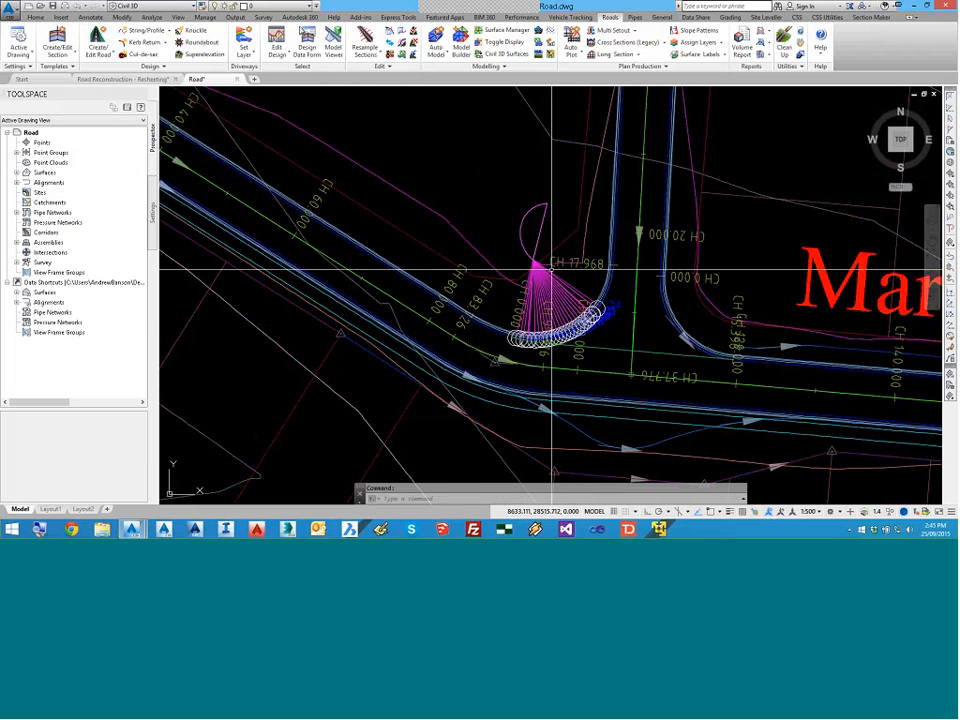
# Step: Lower IP 3 on the Marin St centreline profile to RL 447.411 at chainage 144.157 and accept the profile edit
pyautogui.click(333, 42)
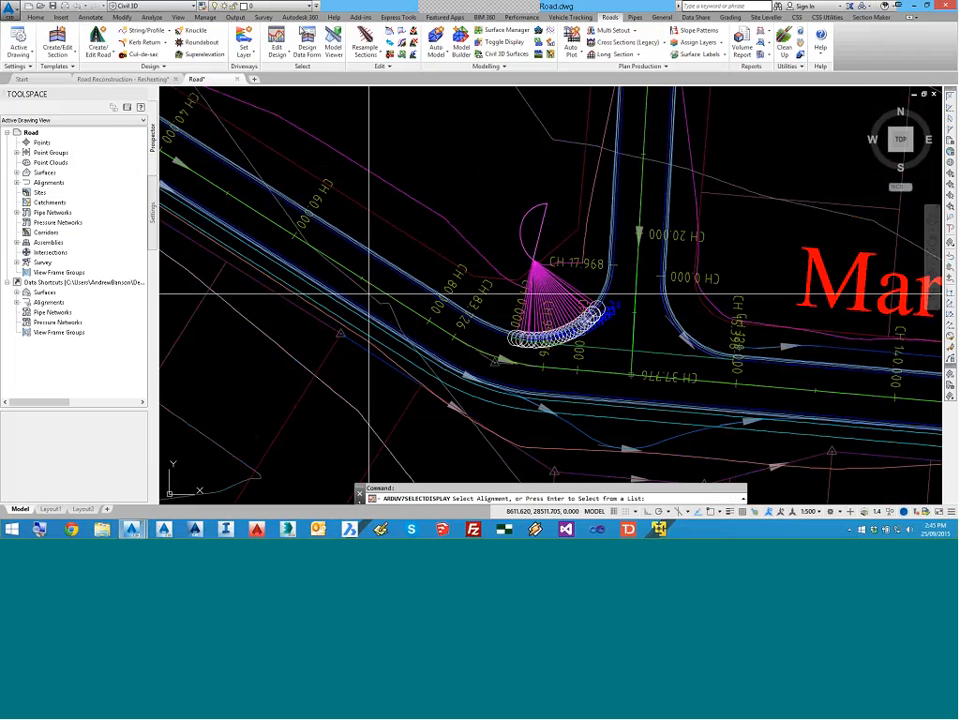
pyautogui.click(369, 295)
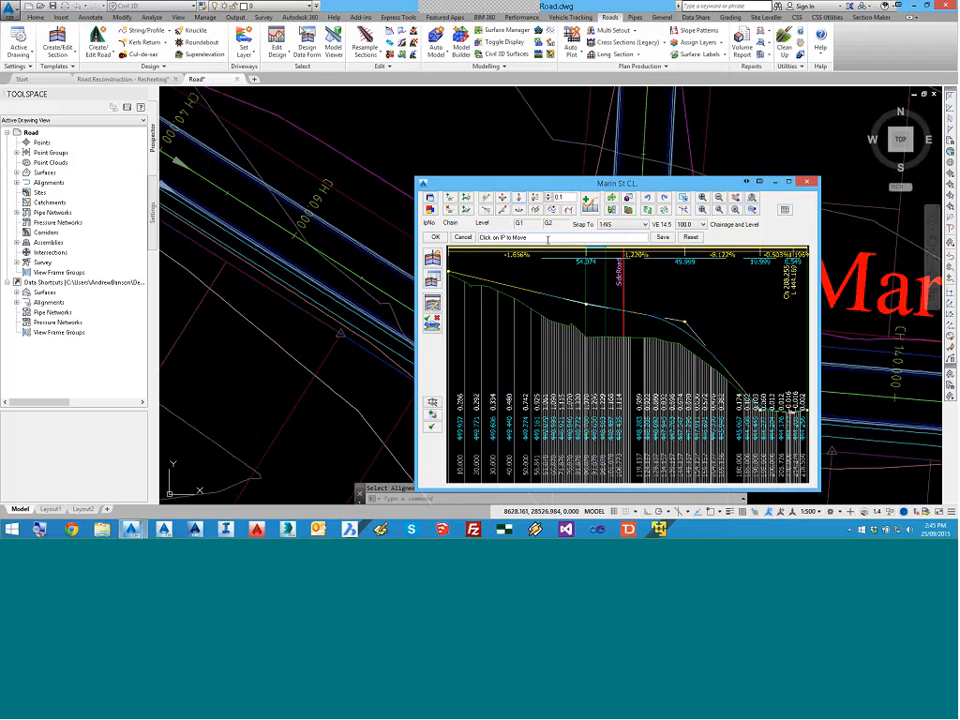
pyautogui.click(684, 322)
pyautogui.click(671, 341)
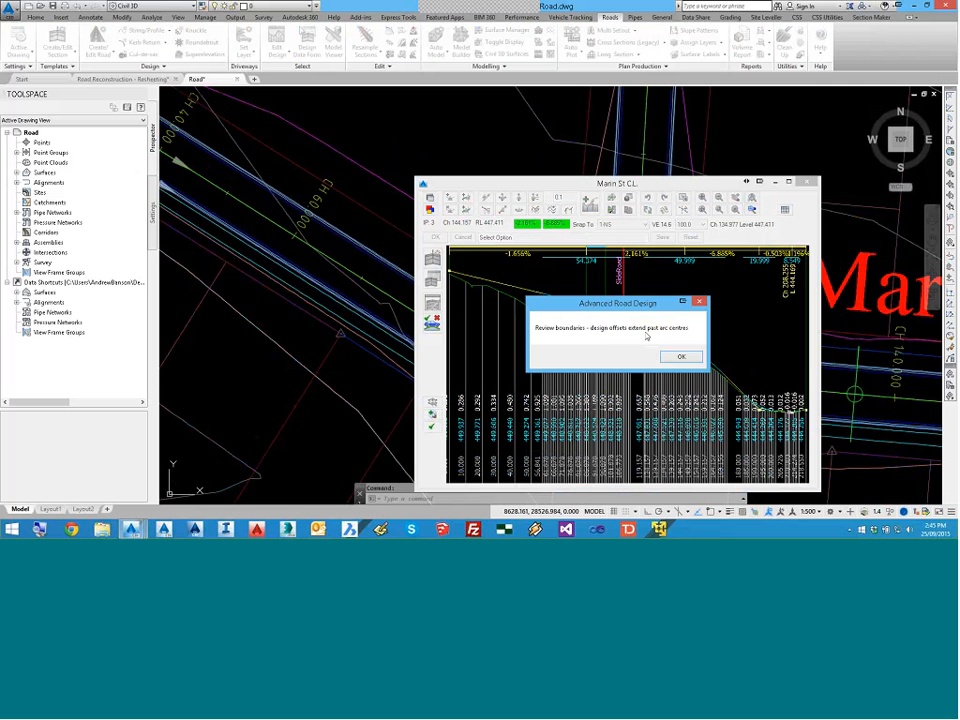
pyautogui.click(679, 358)
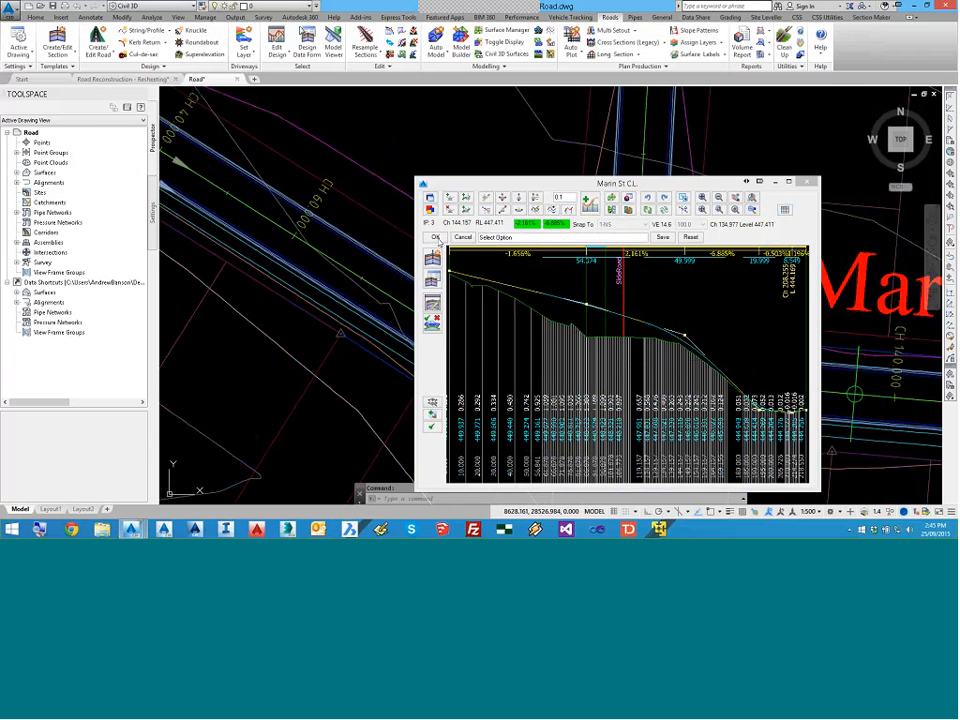
pyautogui.click(436, 237)
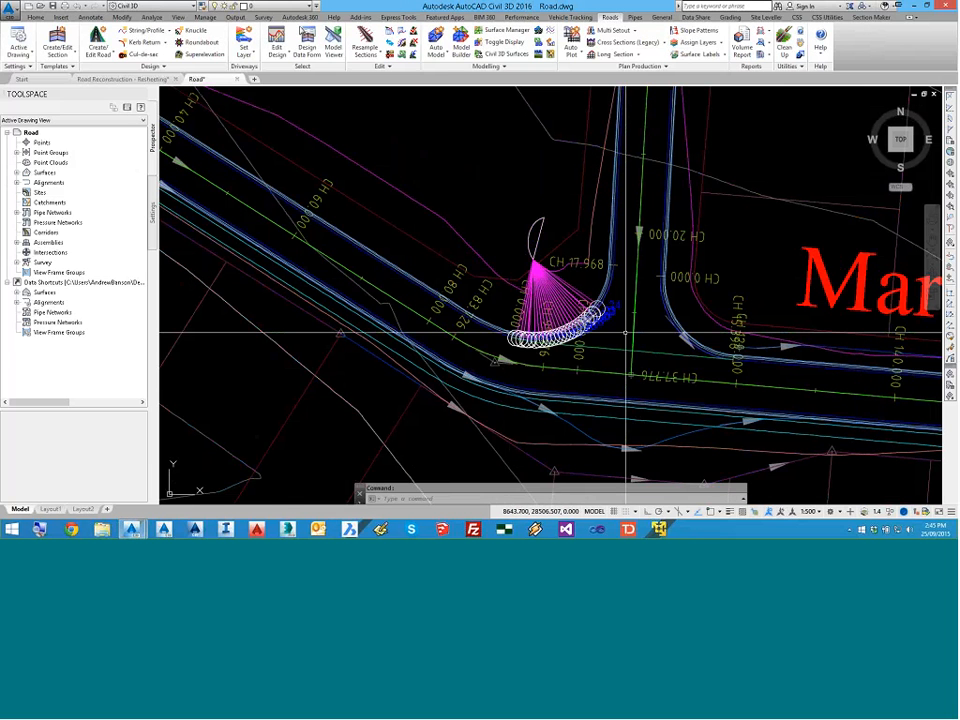
# Step: Select all ARD-ERROR lines, circles and labels at the kerb return by similarity and delete them
pyautogui.scroll(6, 610, 300)
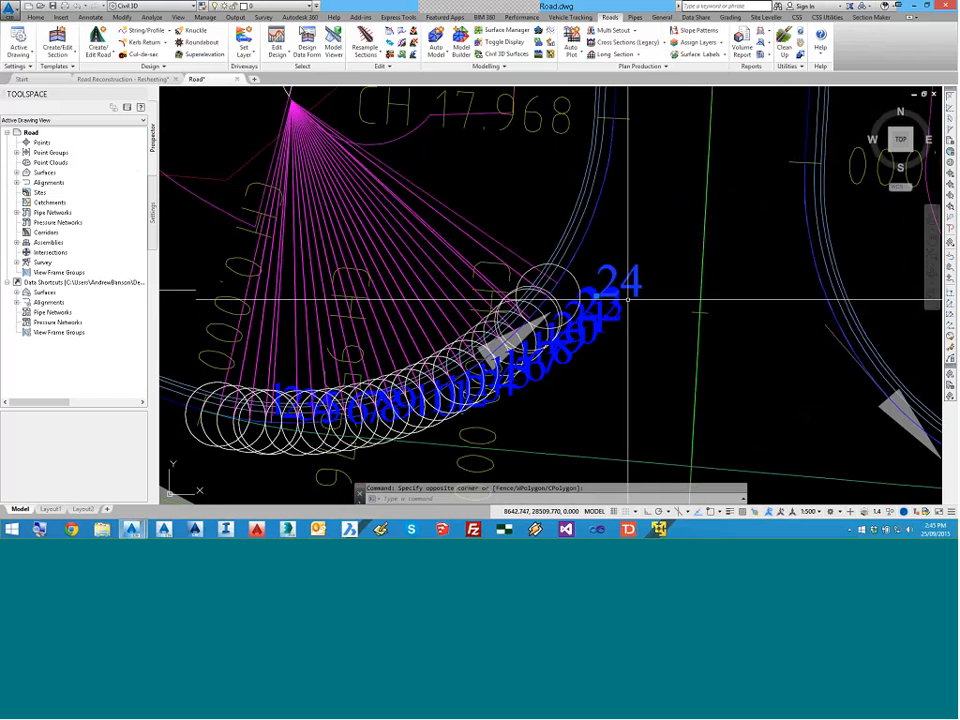
pyautogui.click(577, 283)
pyautogui.rightClick(577, 283)
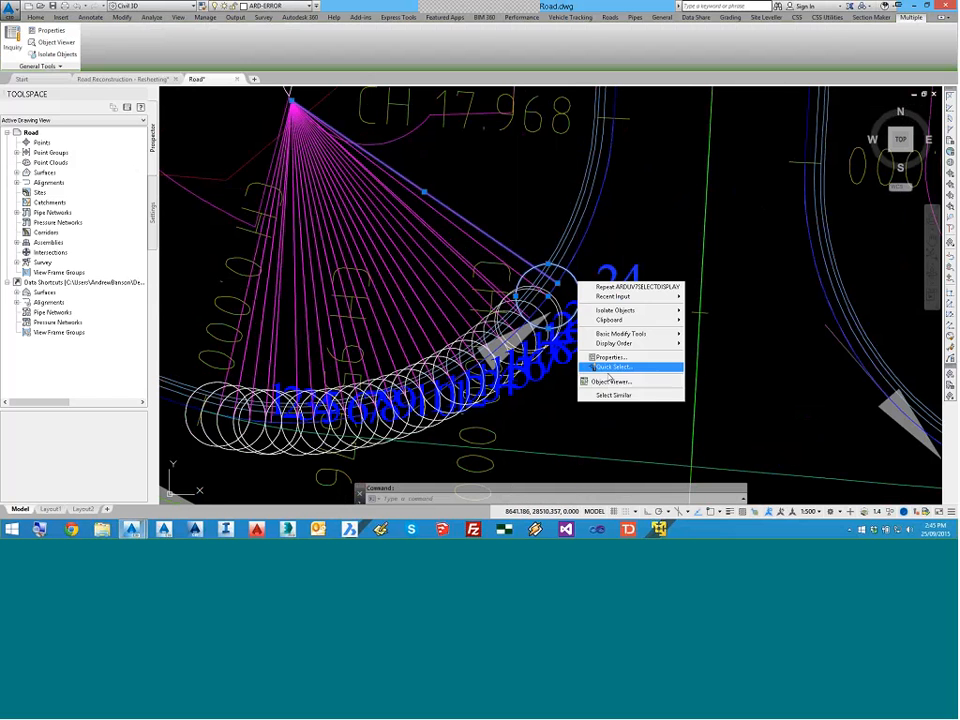
pyautogui.click(612, 394)
pyautogui.press('Delete')
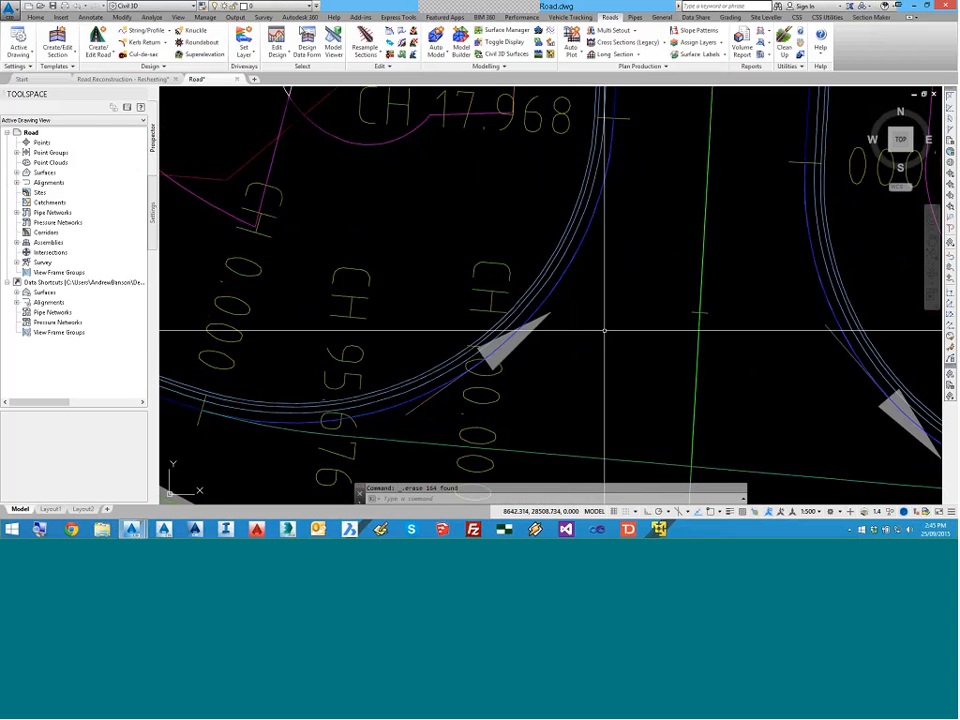
pyautogui.scroll(-5, 455, 280)
pyautogui.press('Escape')
# Step: Inspect the remaining looped boundary line beside the kerb return where it crosses itself
pyautogui.scroll(-3, 454, 280)
pyautogui.scroll(8, 436, 253)
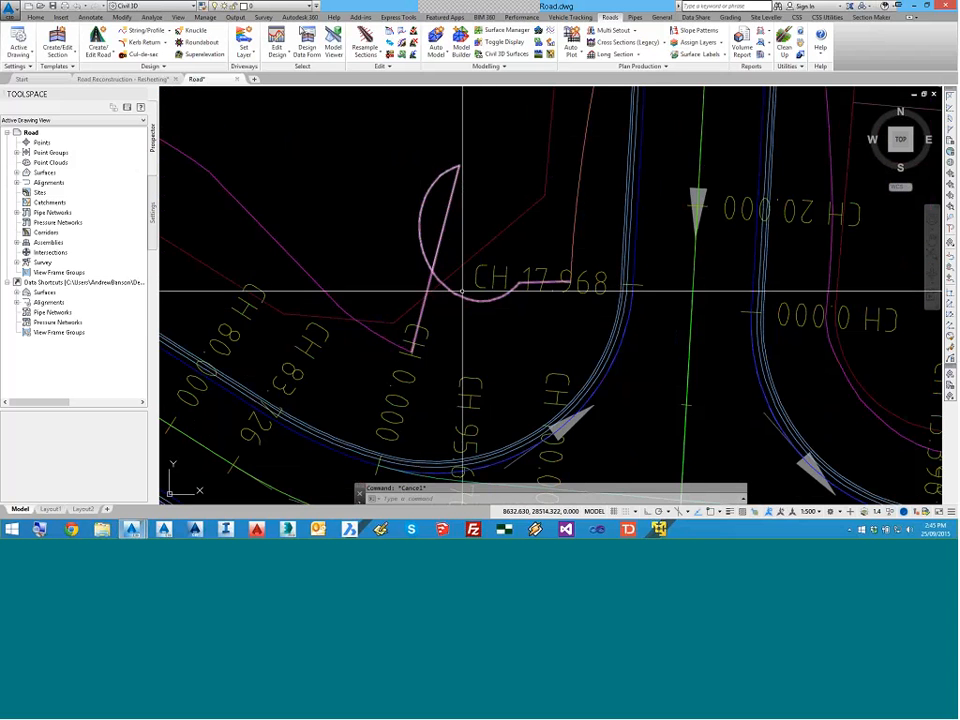
pyautogui.moveTo(468, 274)
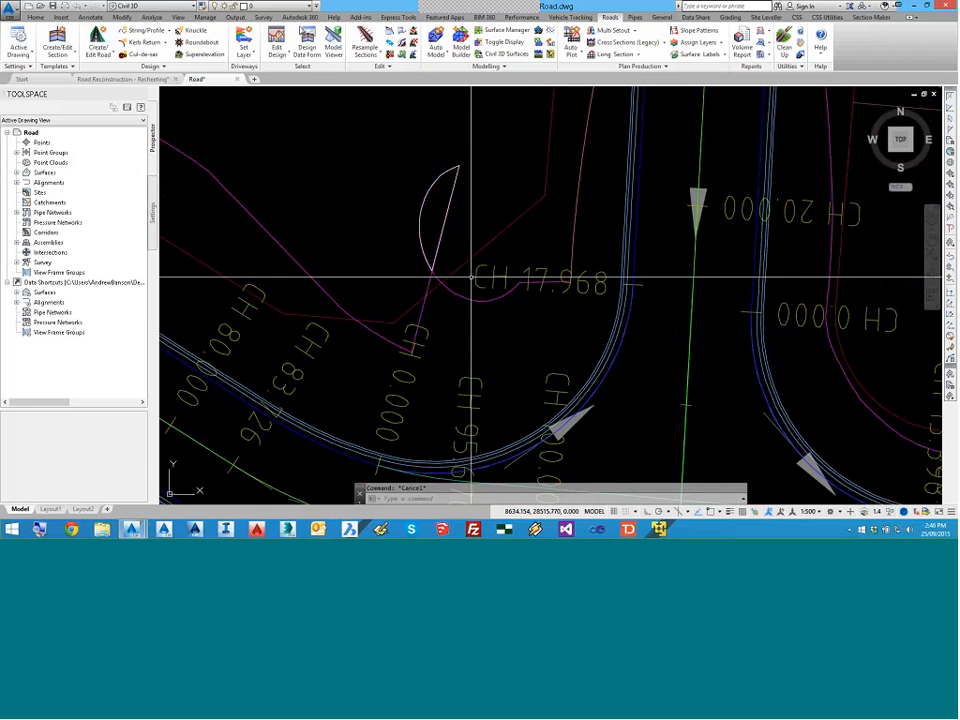
pyautogui.scroll(-3, 470, 277)
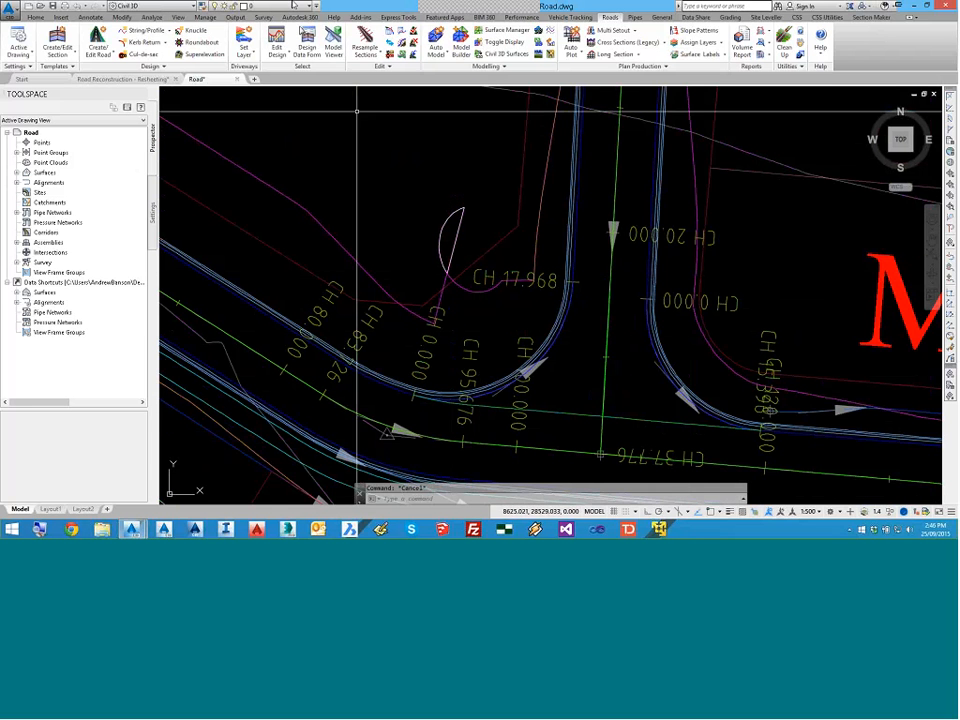
# Step: Review the slope batter values in the design data of the Marin St-SideRoad-END-R kerb return and the surrounding boundary line
pyautogui.click(277, 40)
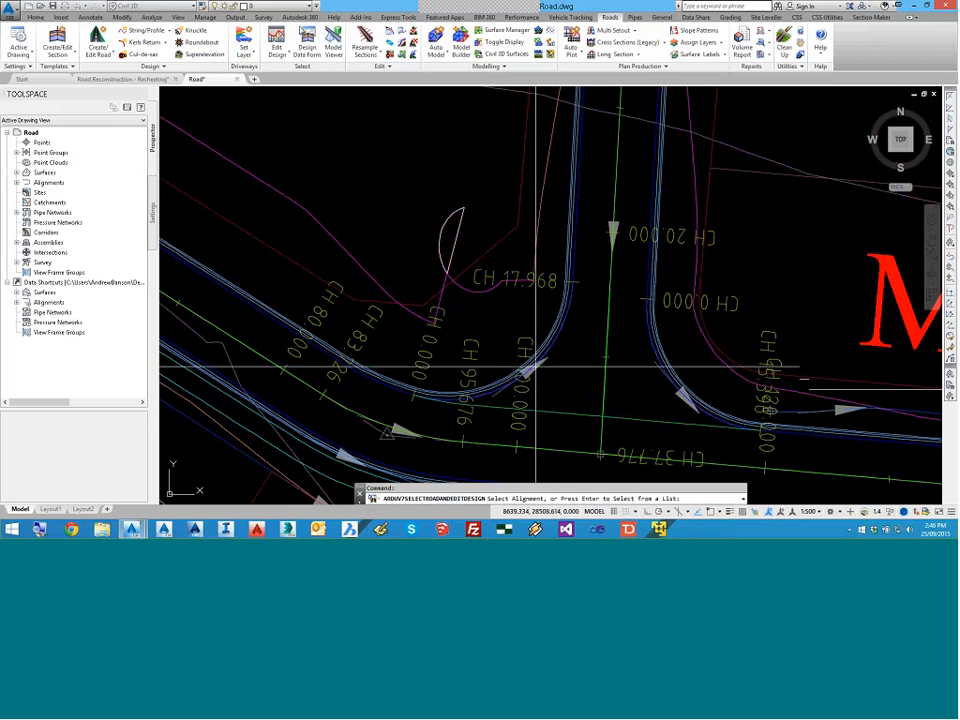
pyautogui.click(535, 366)
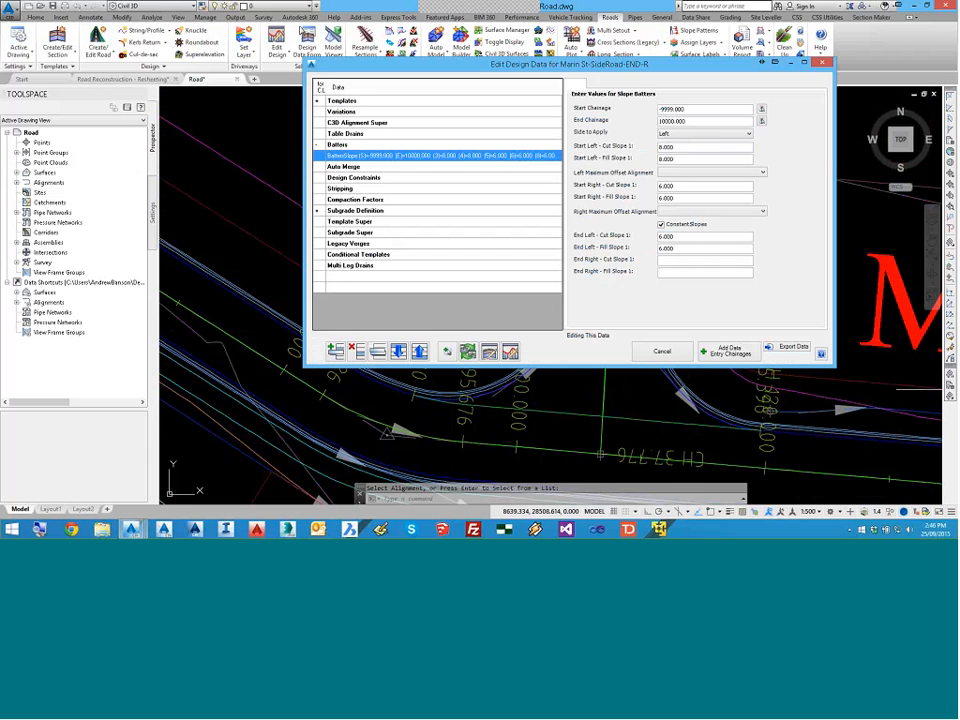
pyautogui.click(823, 63)
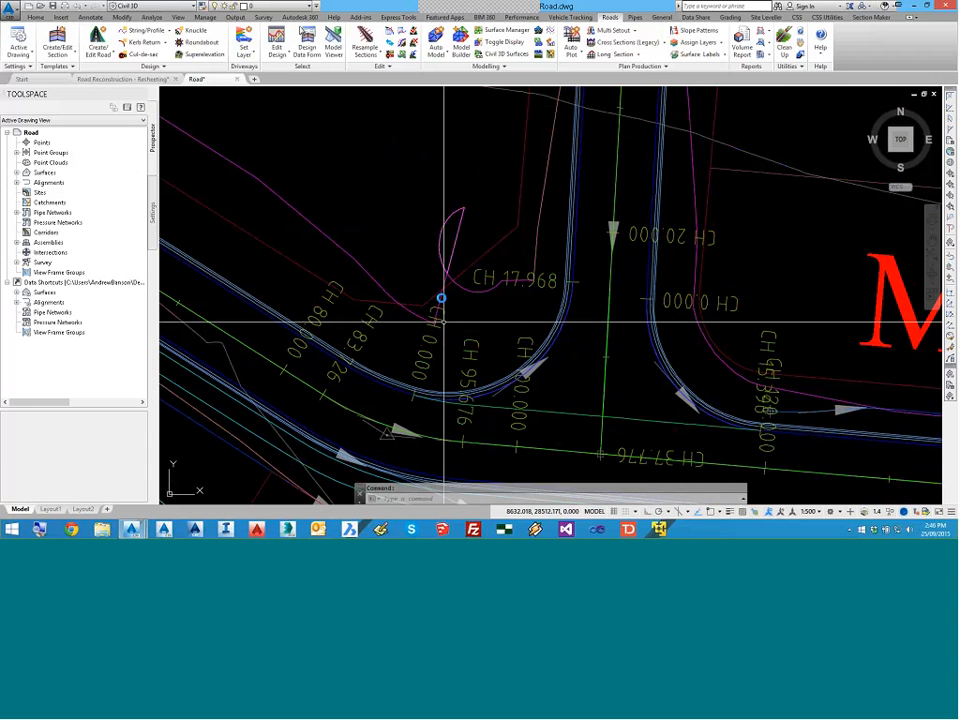
pyautogui.moveTo(444, 321); pyautogui.dragTo(442, 299, button='middle')
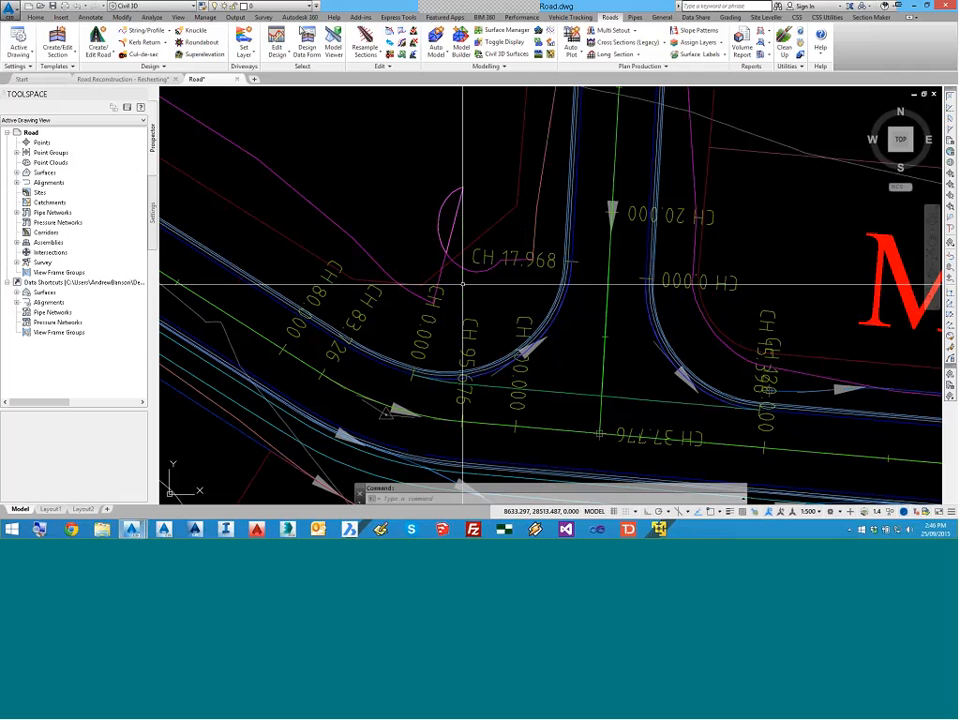
pyautogui.scroll(-4, 512, 268)
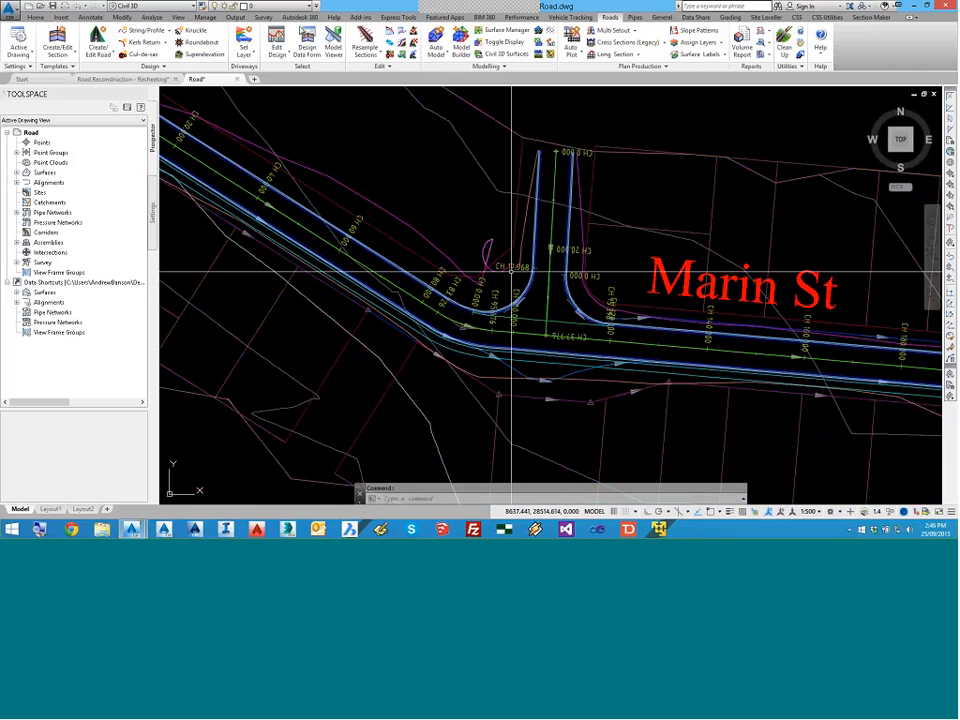
pyautogui.moveTo(511, 271); pyautogui.dragTo(474, 262, button='middle')
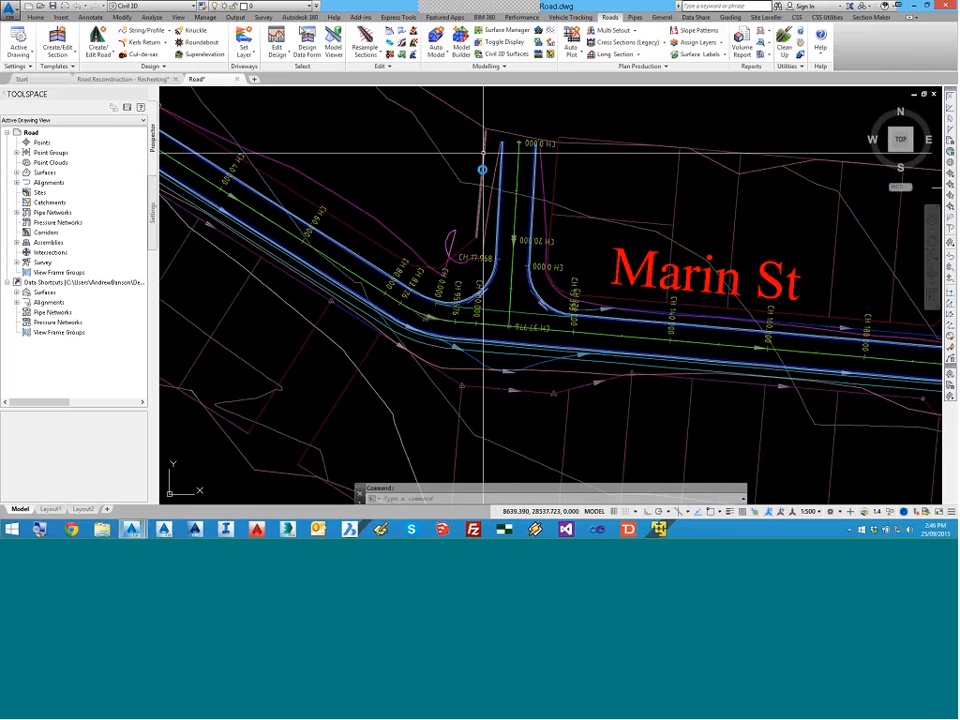
pyautogui.moveTo(482, 160); pyautogui.dragTo(483, 184, button='middle')
# Step: Build an automatic road model in Model Builder and name it Road
pyautogui.click(461, 41)
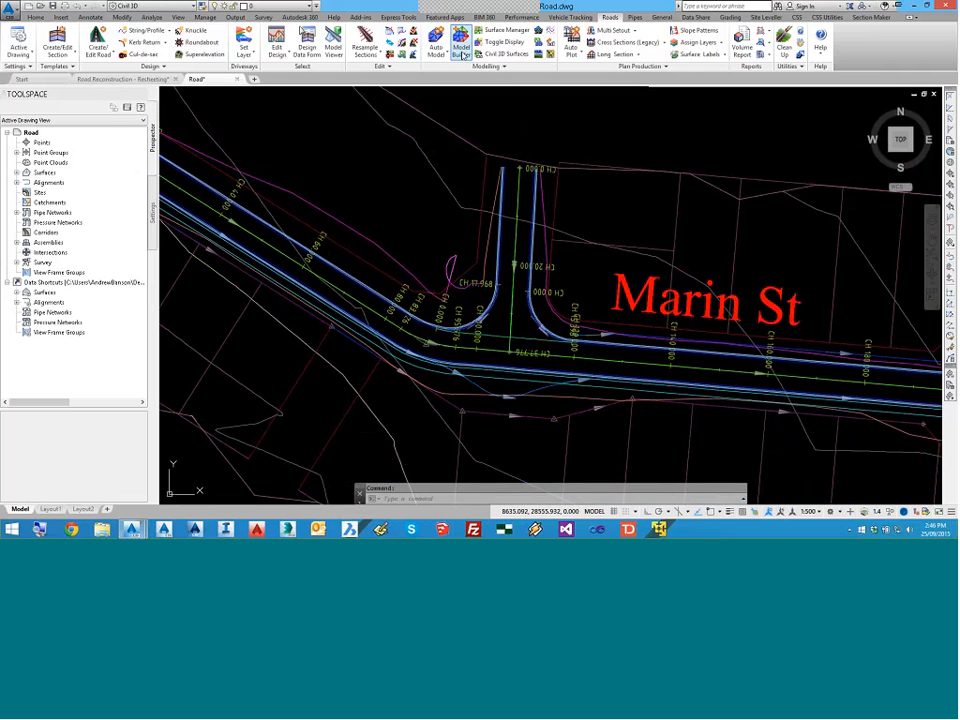
pyautogui.moveTo(136, 100); pyautogui.dragTo(323, 99)
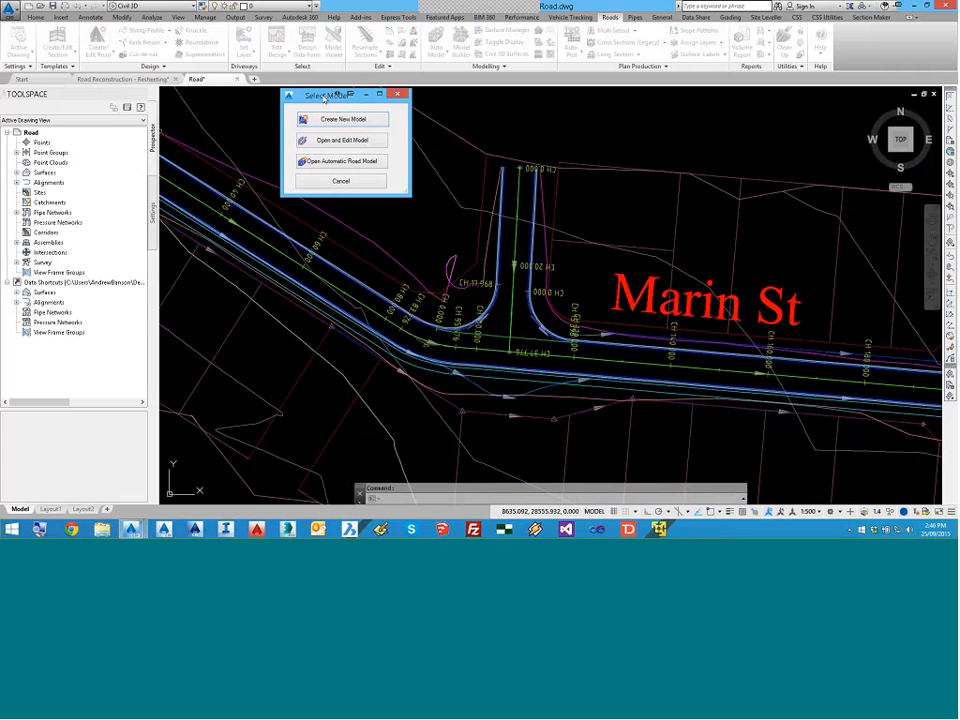
pyautogui.click(349, 167)
pyautogui.click(360, 162)
pyautogui.click(347, 165)
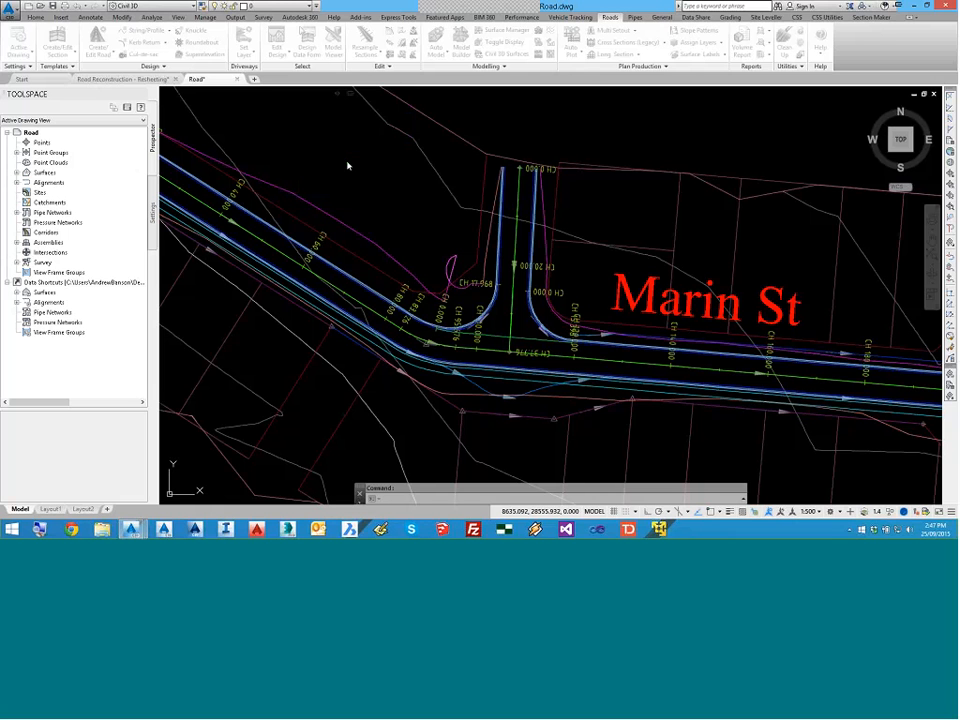
pyautogui.moveTo(480, 97); pyautogui.dragTo(394, 172)
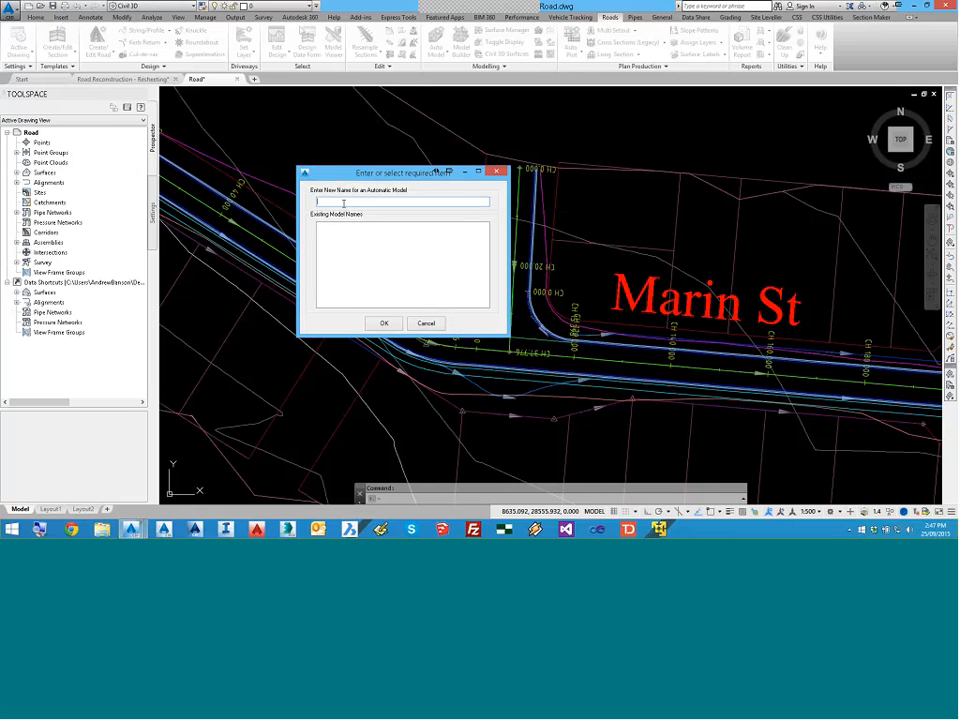
pyautogui.write('Road')
pyautogui.click(383, 322)
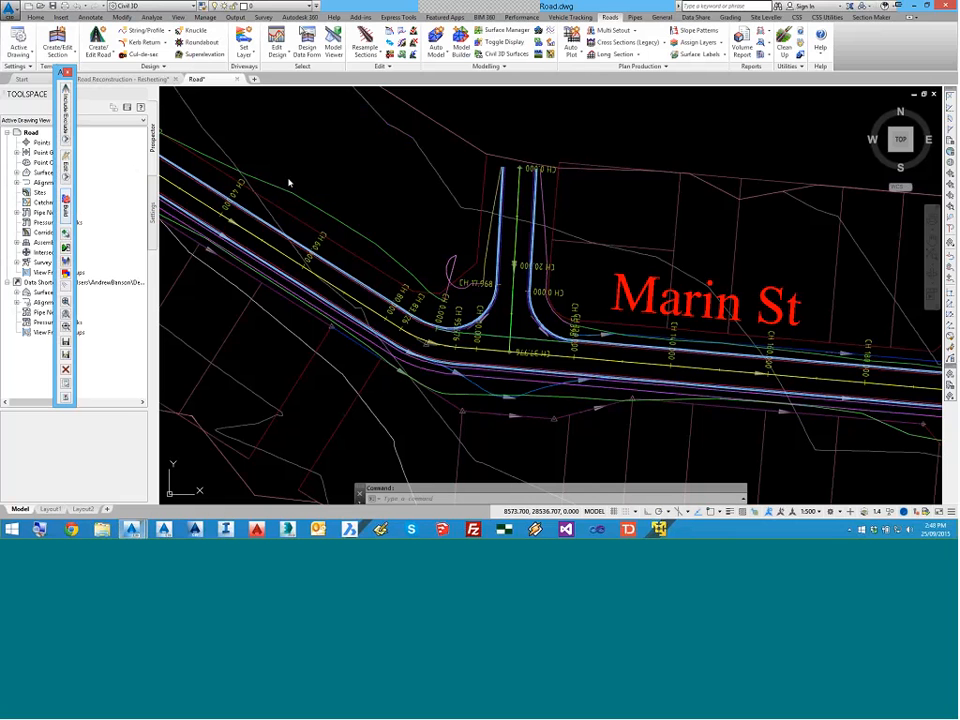
pyautogui.moveTo(72, 72)
pyautogui.mouseDown()
pyautogui.moveTo(257, 147)
pyautogui.moveTo(283, 137)
pyautogui.mouseUp()
# Step: List the drawing's surfaces and check the C3D surfacing options in the active drawing's modelling settings
pyautogui.click(17, 172)
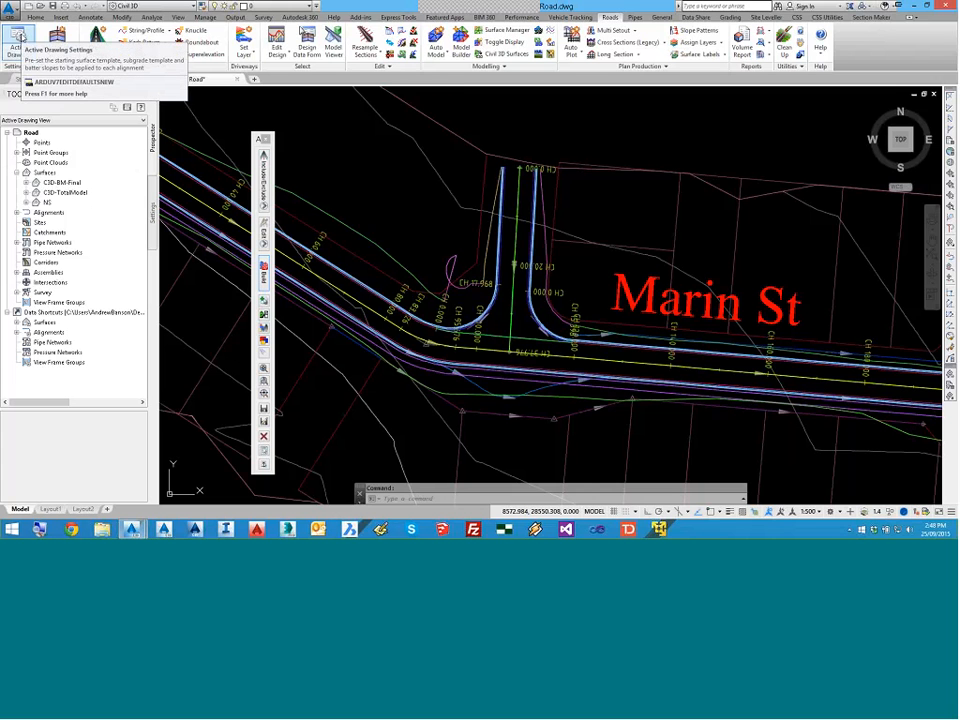
pyautogui.click(18, 43)
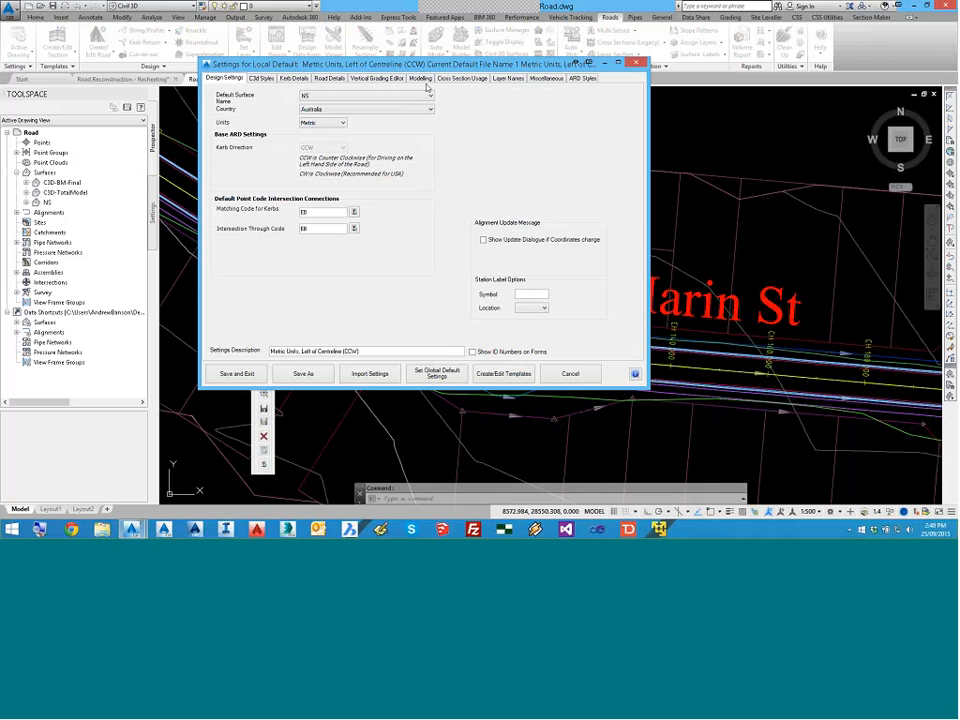
pyautogui.click(421, 79)
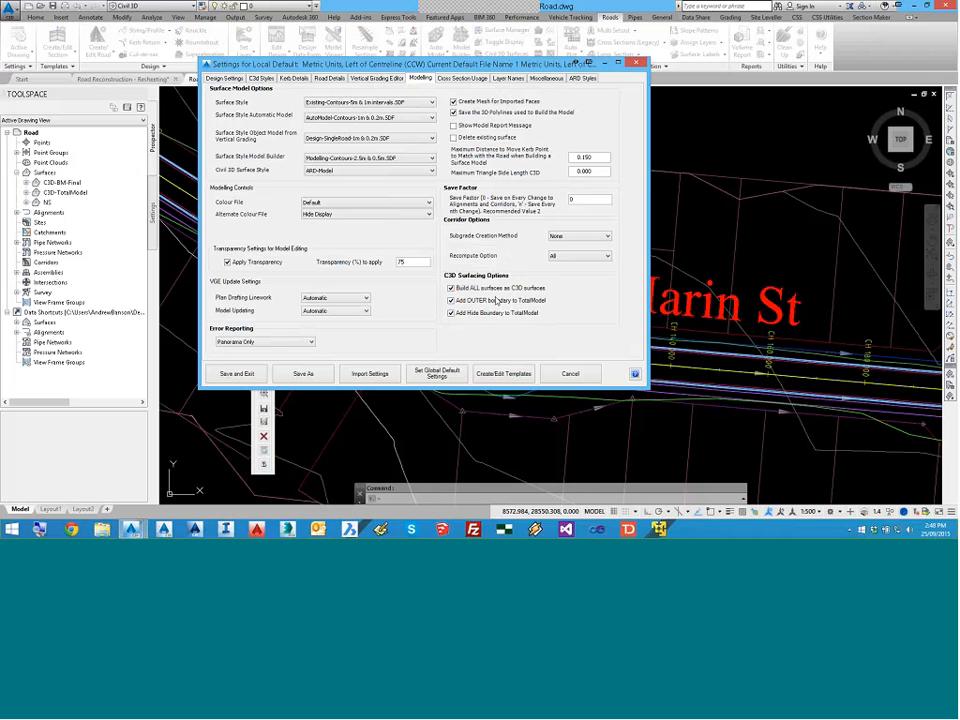
pyautogui.click(567, 373)
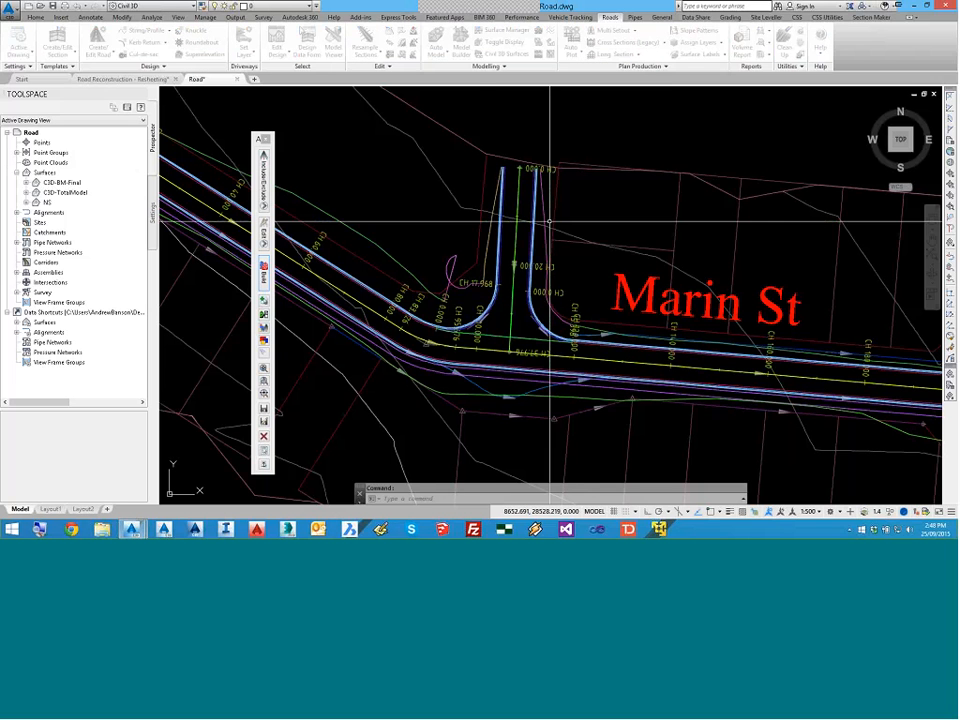
# Step: Close Model Builder and switch off both display and auto rebuild for the TotalModel model in the surface display control
pyautogui.moveTo(549, 221); pyautogui.dragTo(557, 175, button='middle')
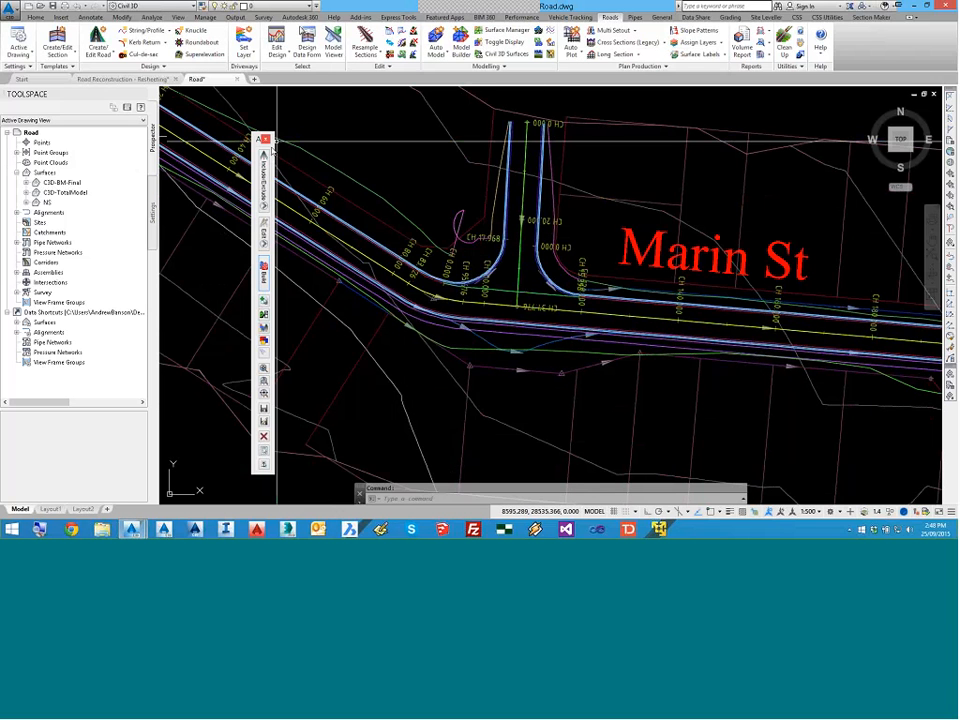
pyautogui.scroll(6, 470, 200)
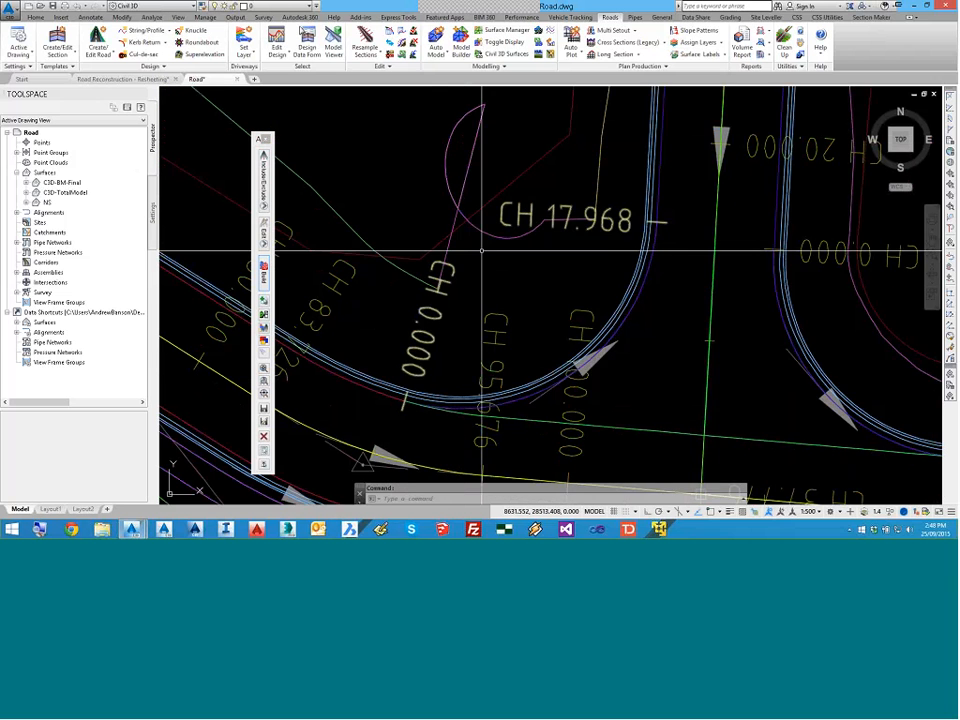
pyautogui.scroll(-3, 435, 240)
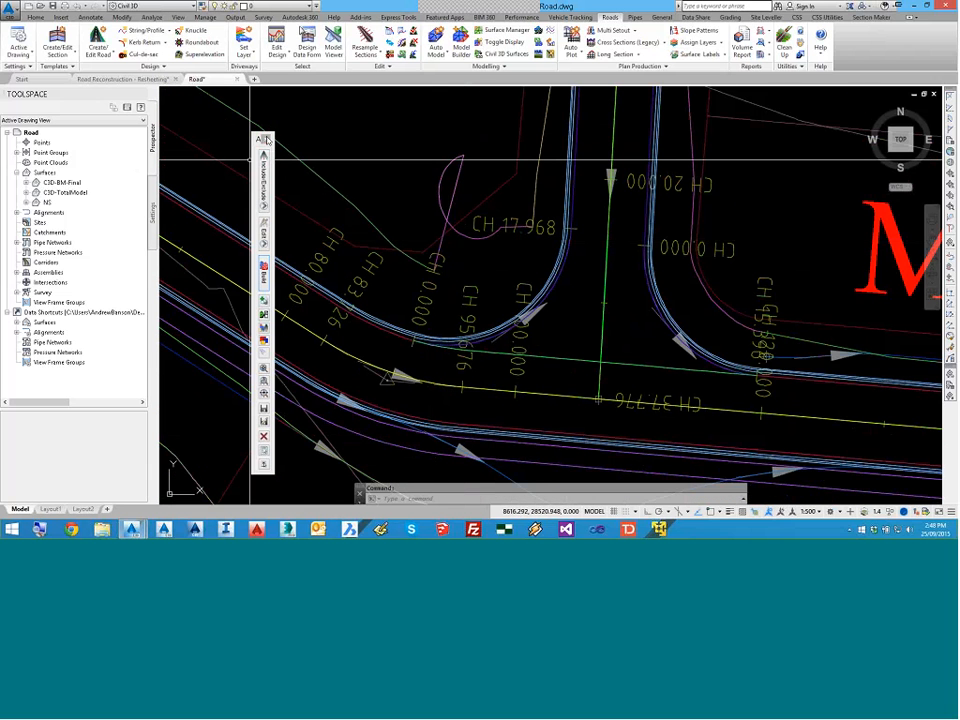
pyautogui.click(264, 156)
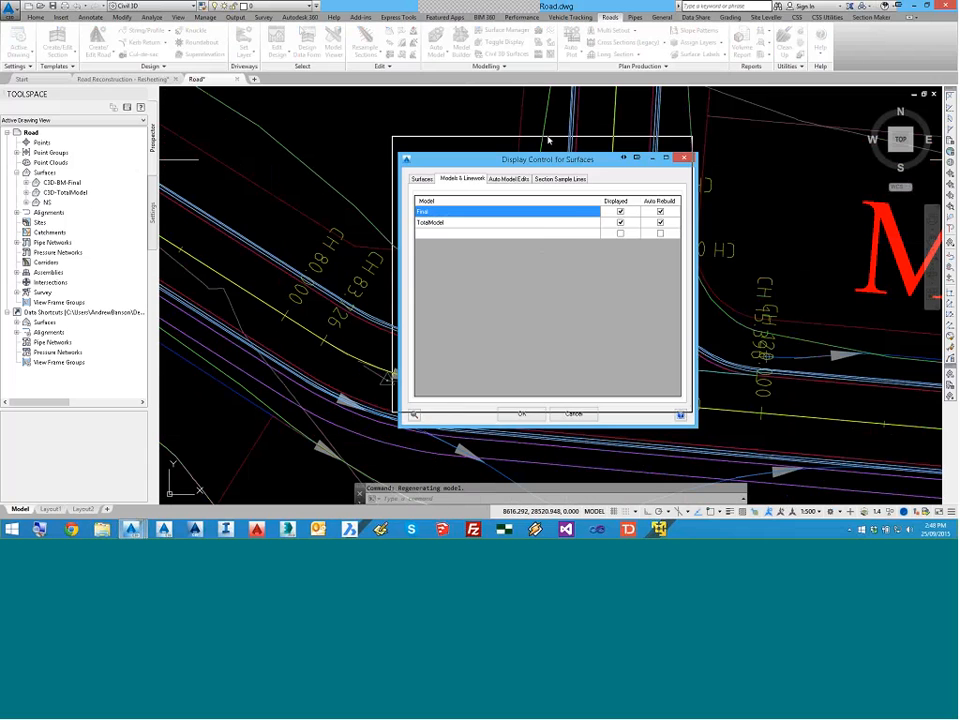
pyautogui.moveTo(553, 164); pyautogui.dragTo(541, 126)
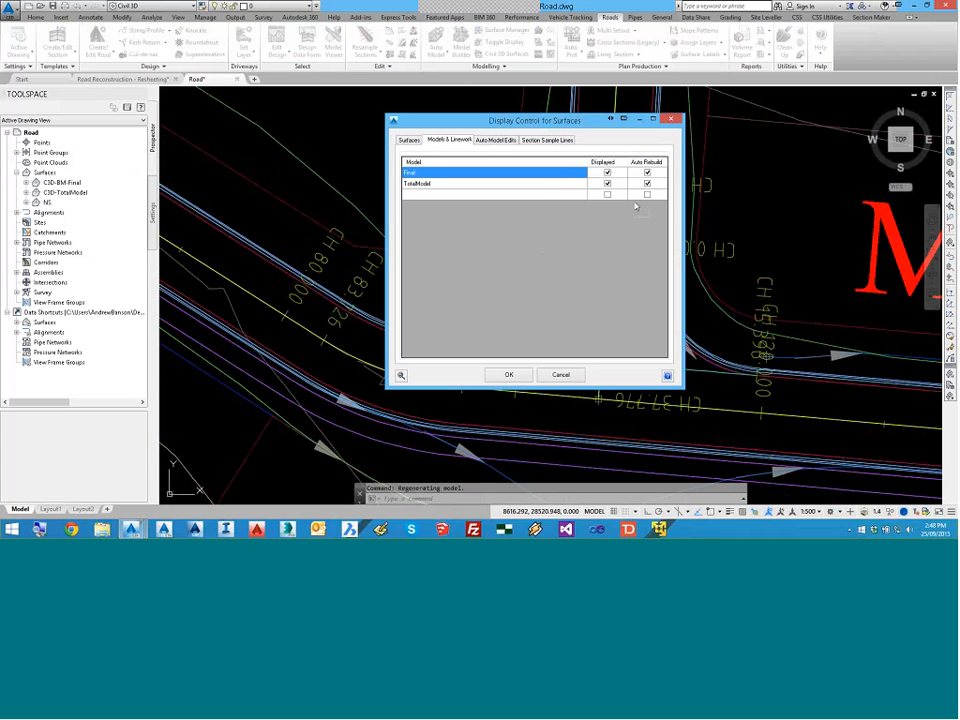
pyautogui.click(647, 183)
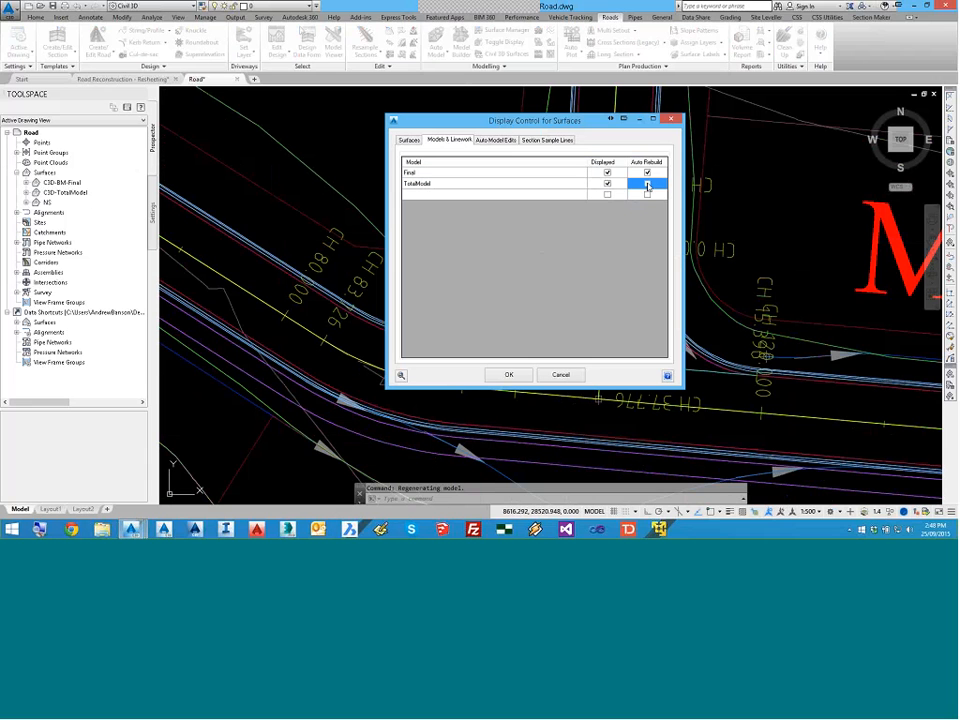
pyautogui.click(607, 184)
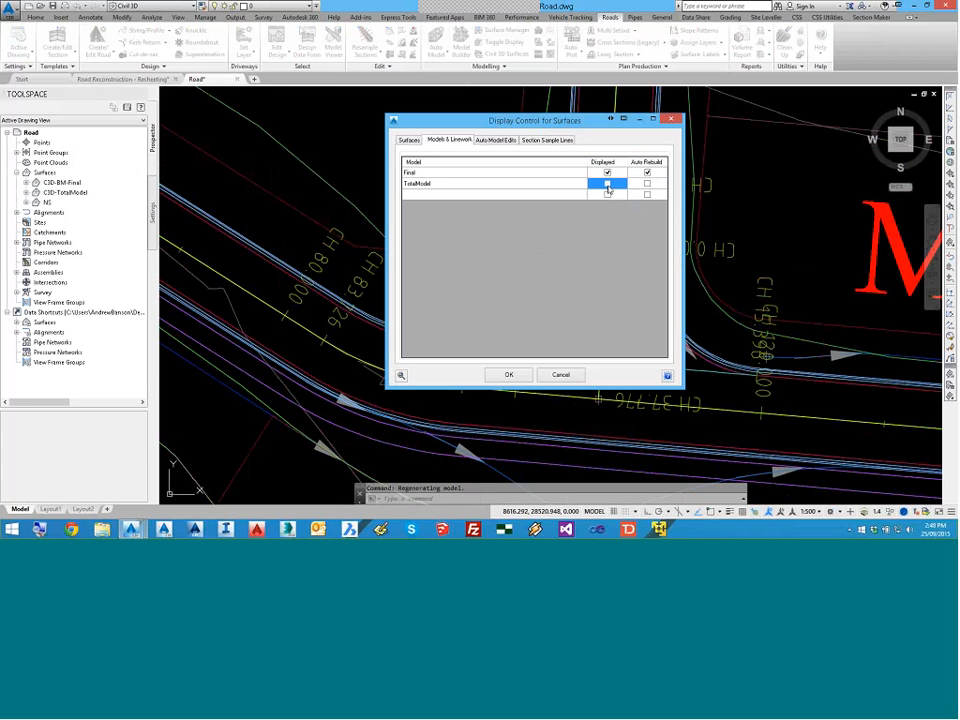
pyautogui.click(408, 140)
pyautogui.click(449, 140)
pyautogui.click(514, 376)
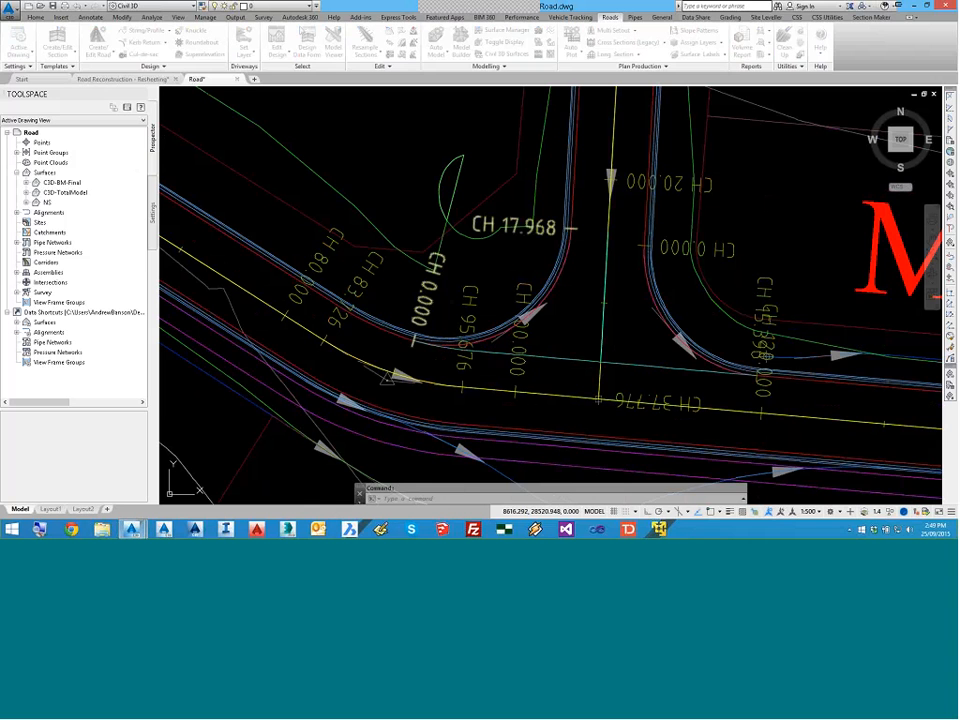
# Step: Set the surface style of C3D-BM-Final to Contours - Existing 0.1m and apply it
pyautogui.scroll(-4, 475, 262)
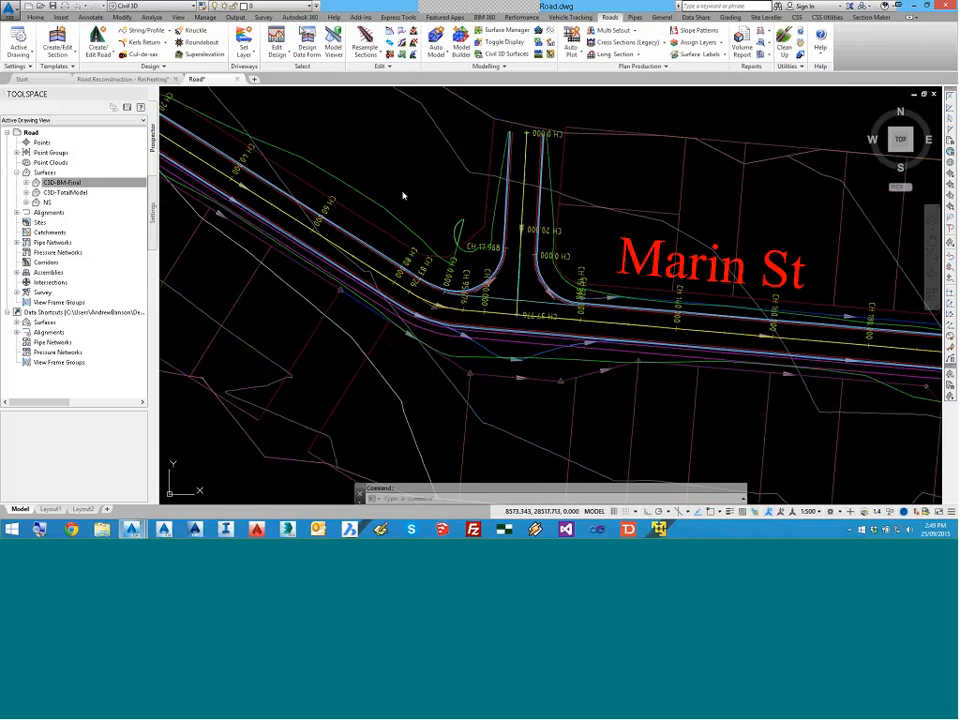
pyautogui.click(172, 180)
pyautogui.scroll(-2, 168, 246)
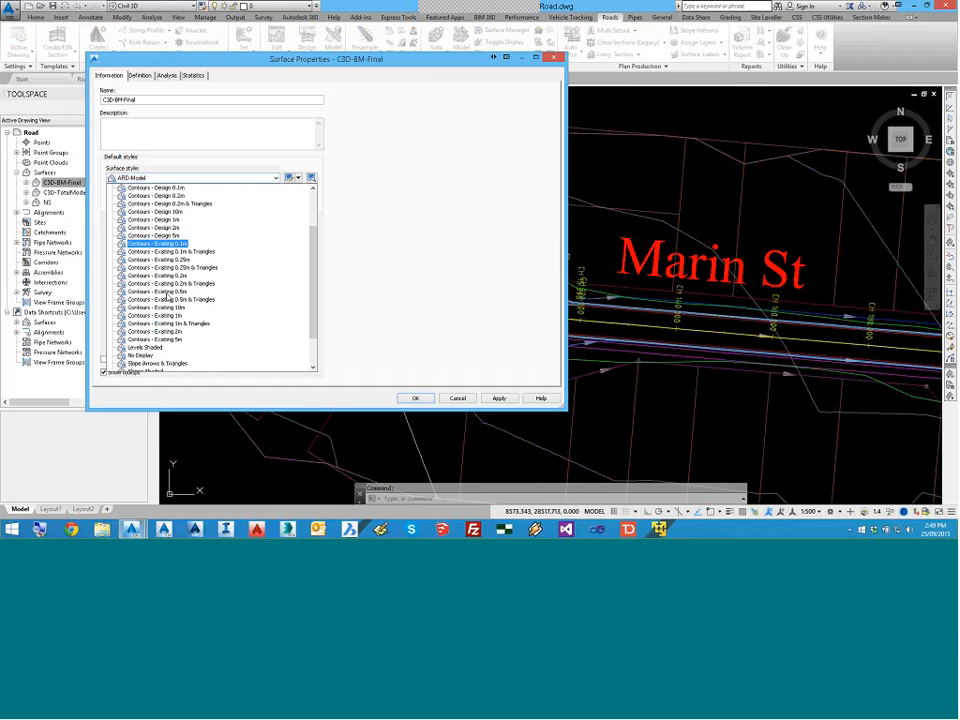
pyautogui.click(160, 253)
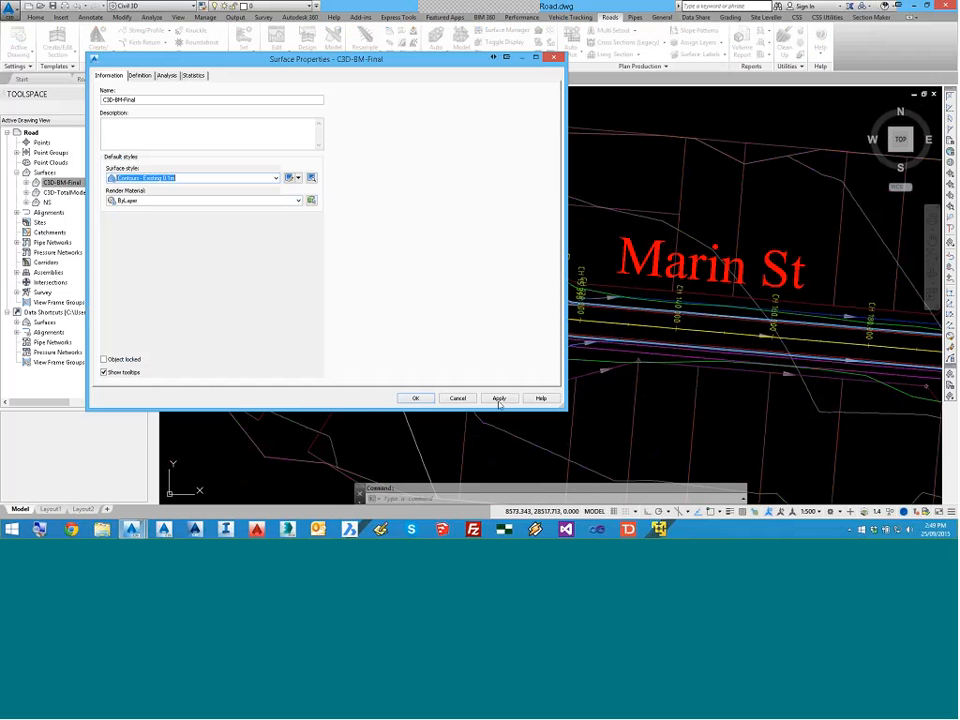
pyautogui.click(499, 398)
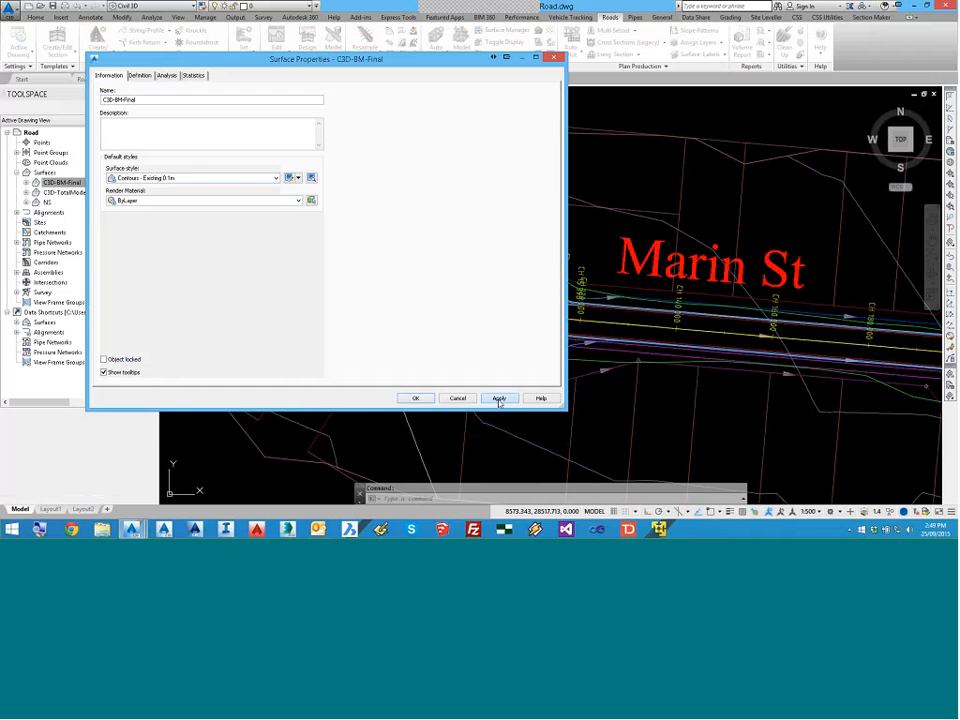
pyautogui.click(417, 398)
# Step: Remove the outer boundary Boundary1 from the definition of the C3D-BM-Final surface
pyautogui.click(62, 182)
pyautogui.click(26, 182)
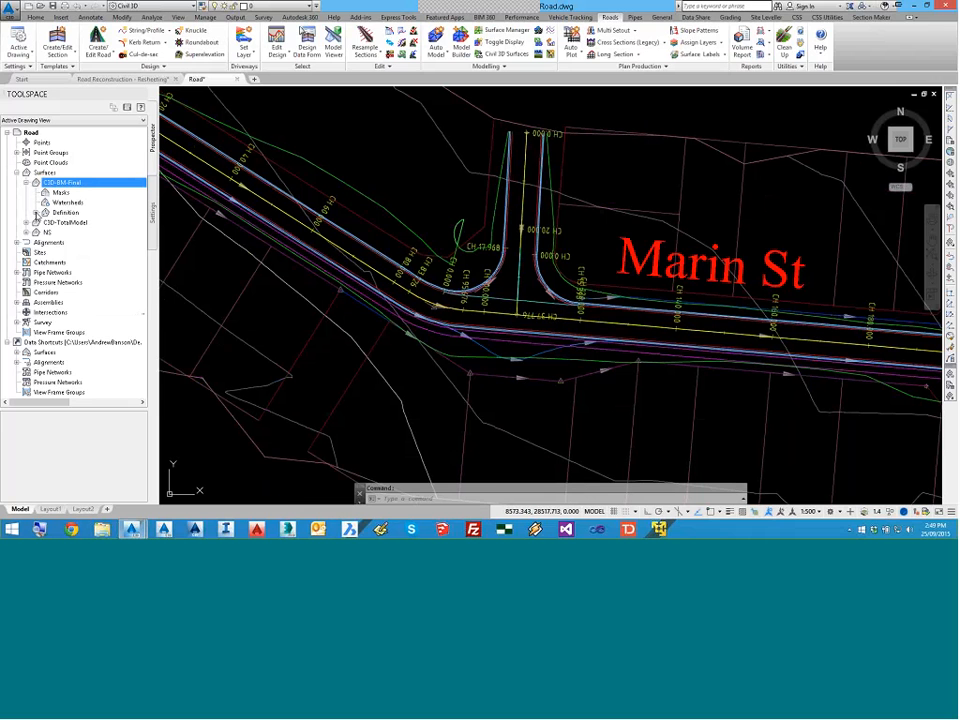
pyautogui.click(36, 212)
pyautogui.click(60, 223)
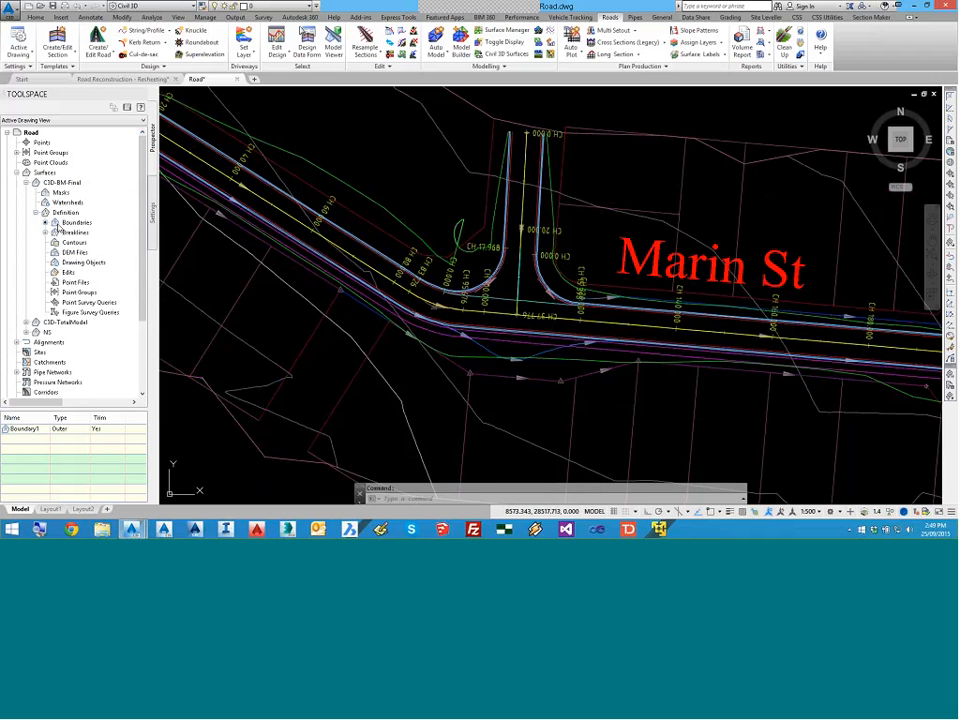
pyautogui.rightClick(66, 428)
pyautogui.click(87, 348)
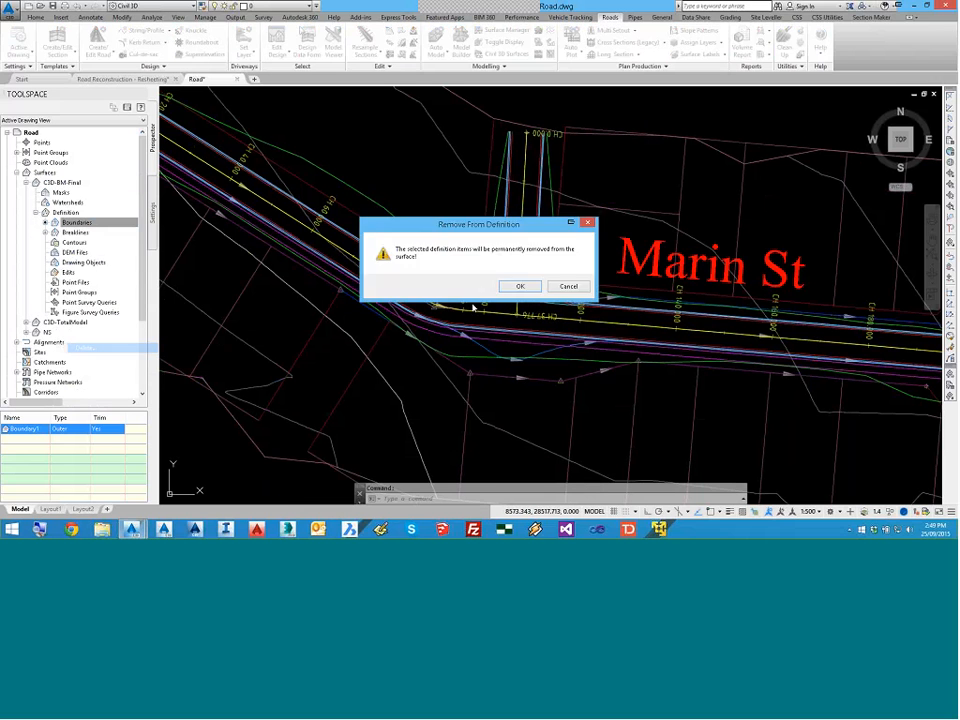
pyautogui.click(519, 286)
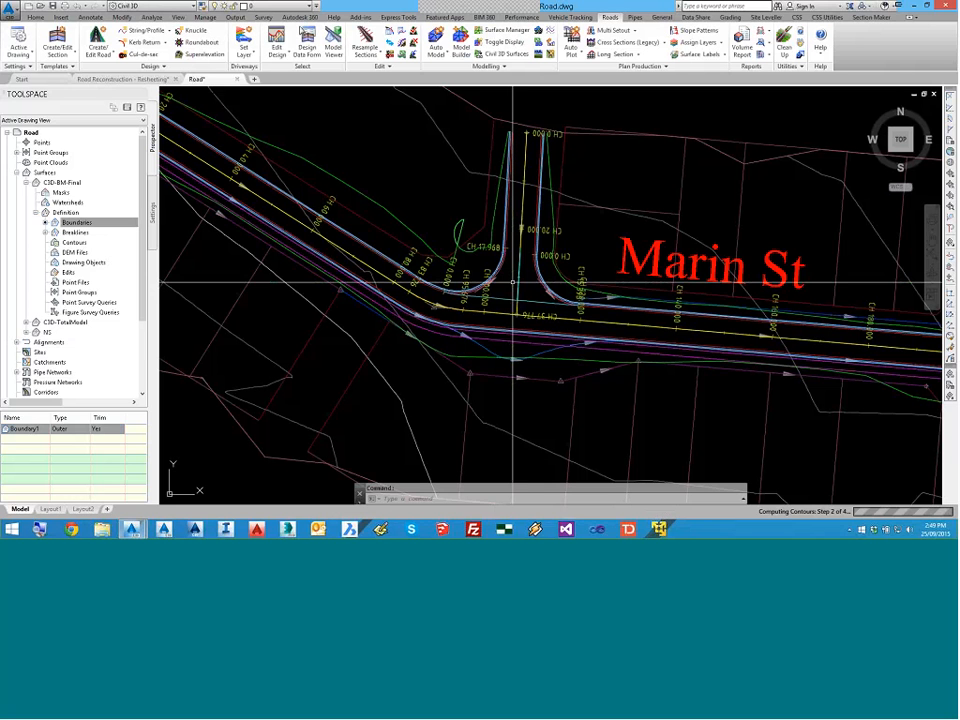
pyautogui.press('Escape')
# Step: Edit the Marin St centreline profile and lower IP 2 at chainage 83.878 to RL 448.062
pyautogui.scroll(3, 456, 286)
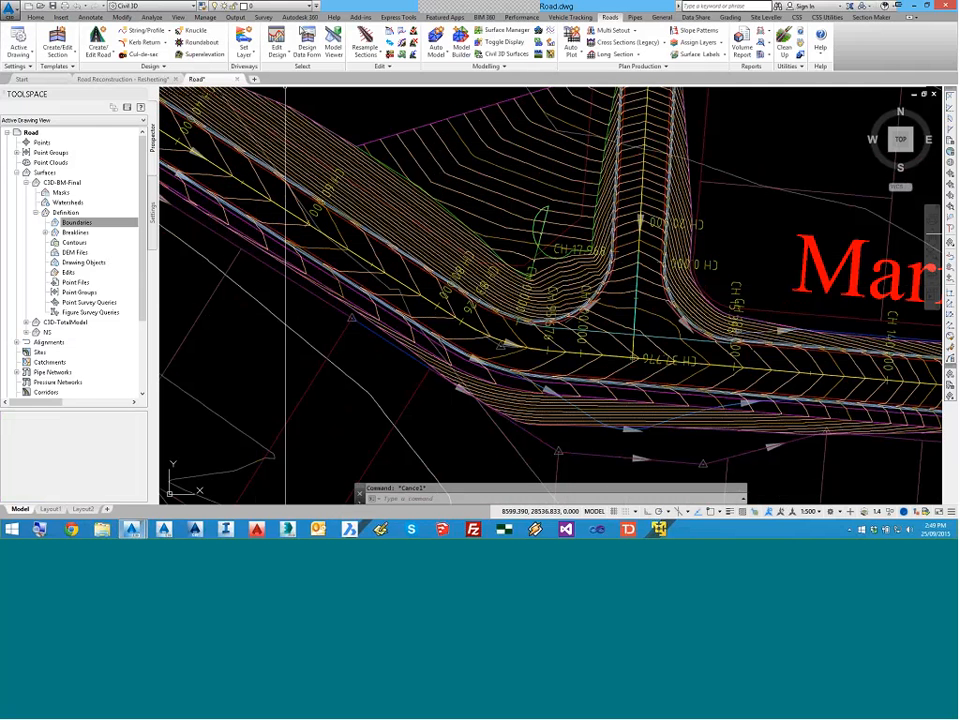
pyautogui.click(277, 42)
pyautogui.click(437, 301)
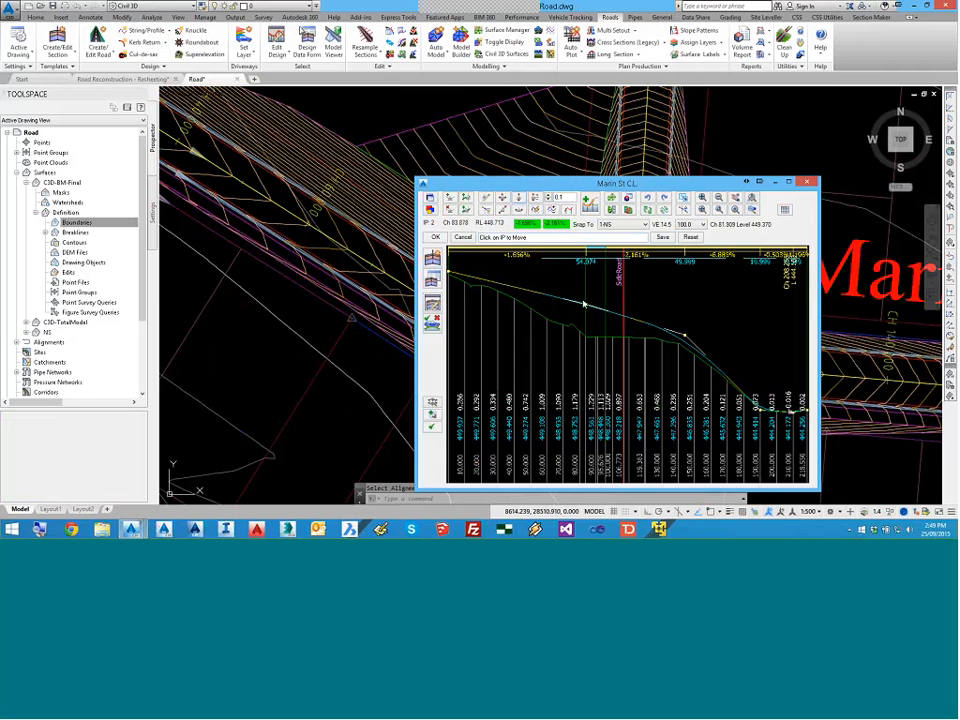
pyautogui.click(584, 303)
pyautogui.click(583, 321)
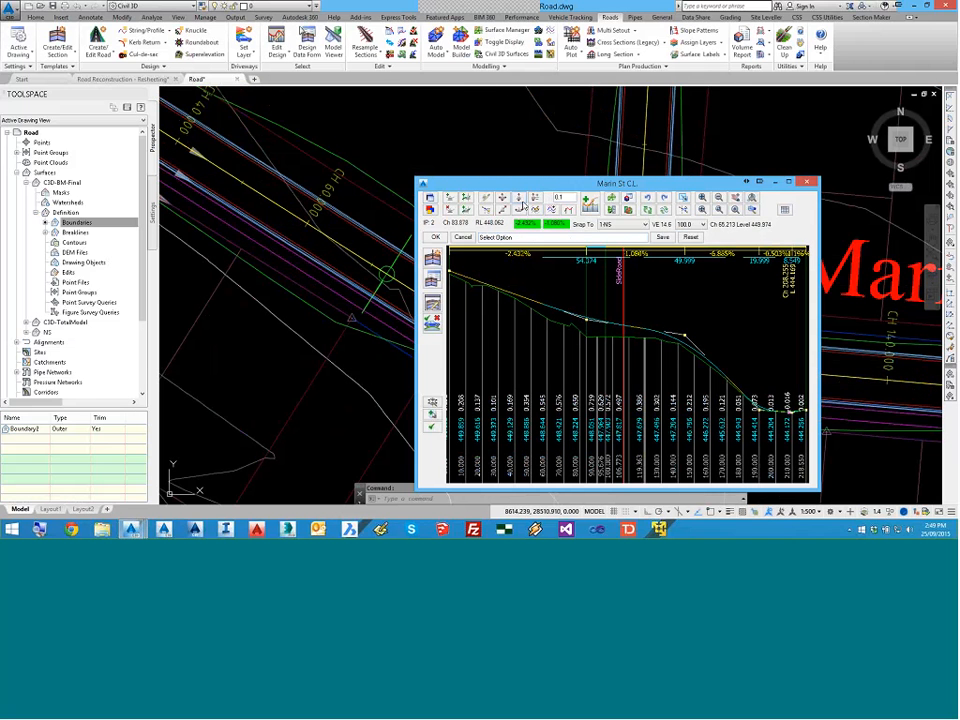
# Step: Raise IP 2 on the Marin St centreline profile vertically to RL 448.881
pyautogui.click(522, 202)
pyautogui.click(583, 318)
pyautogui.click(582, 302)
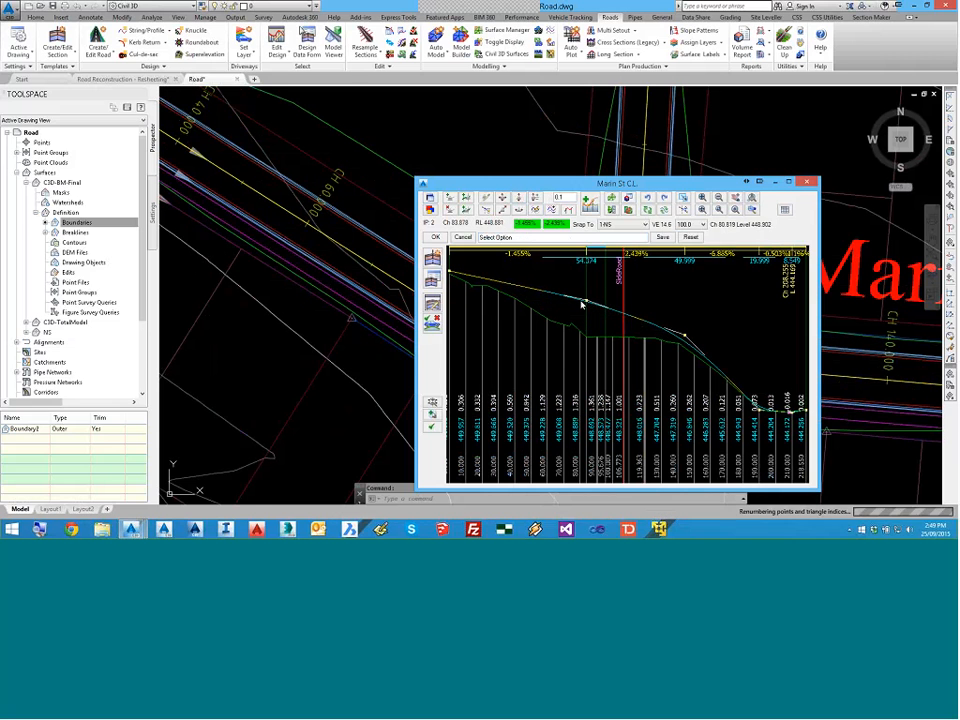
# Step: Accept the Marin St profile edits, turn off adding outer and hide boundaries to TotalModel in the modelling settings, and save the settings
pyautogui.click(437, 237)
pyautogui.click(17, 38)
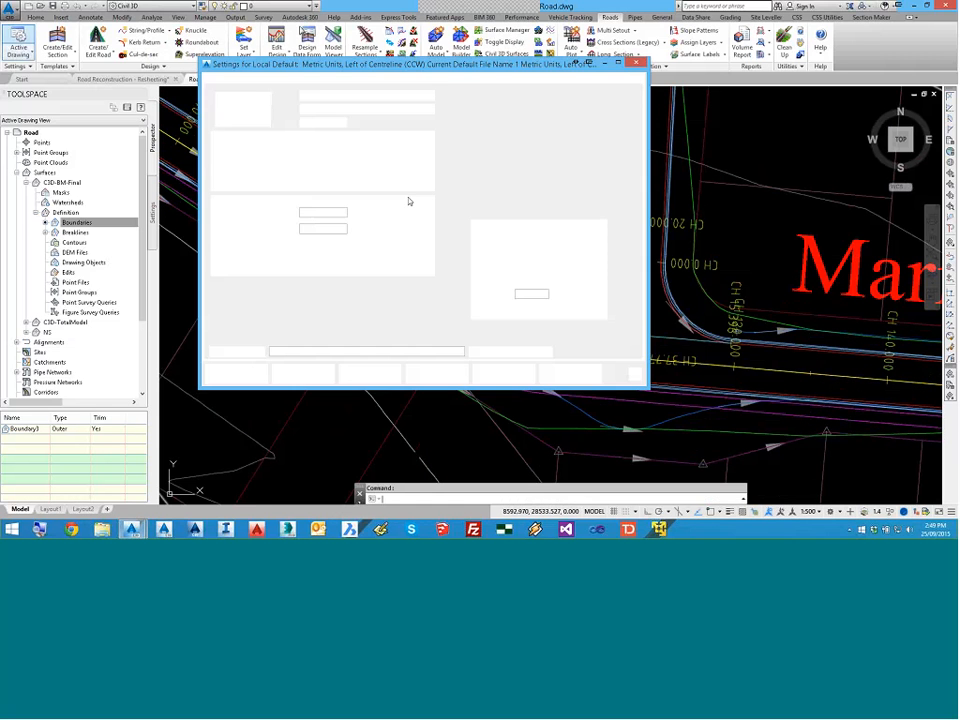
pyautogui.click(420, 78)
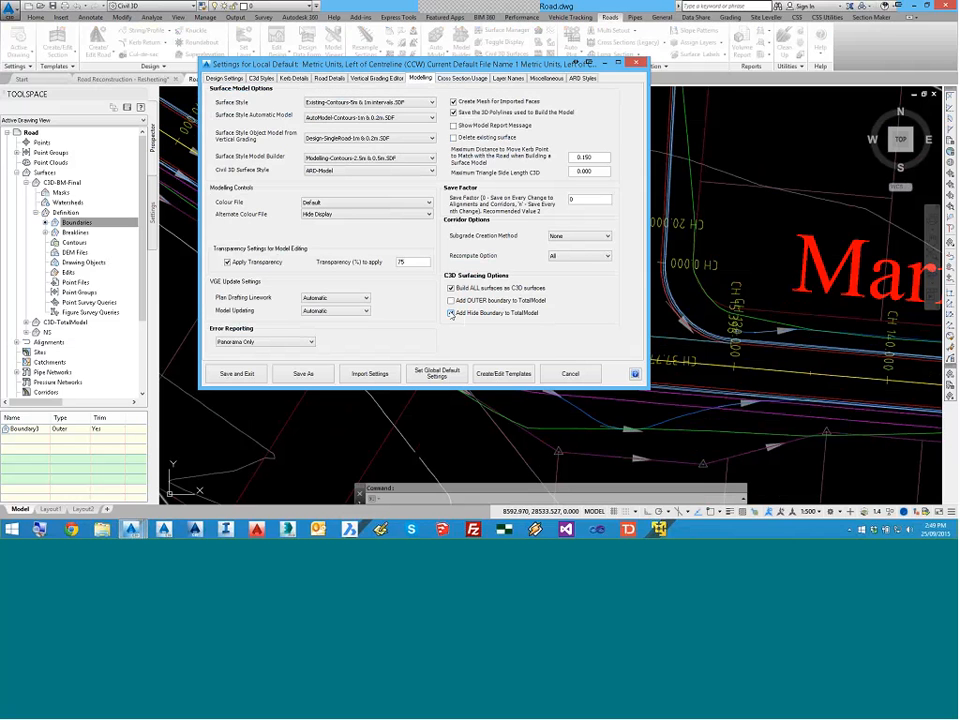
pyautogui.click(451, 314)
pyautogui.click(262, 374)
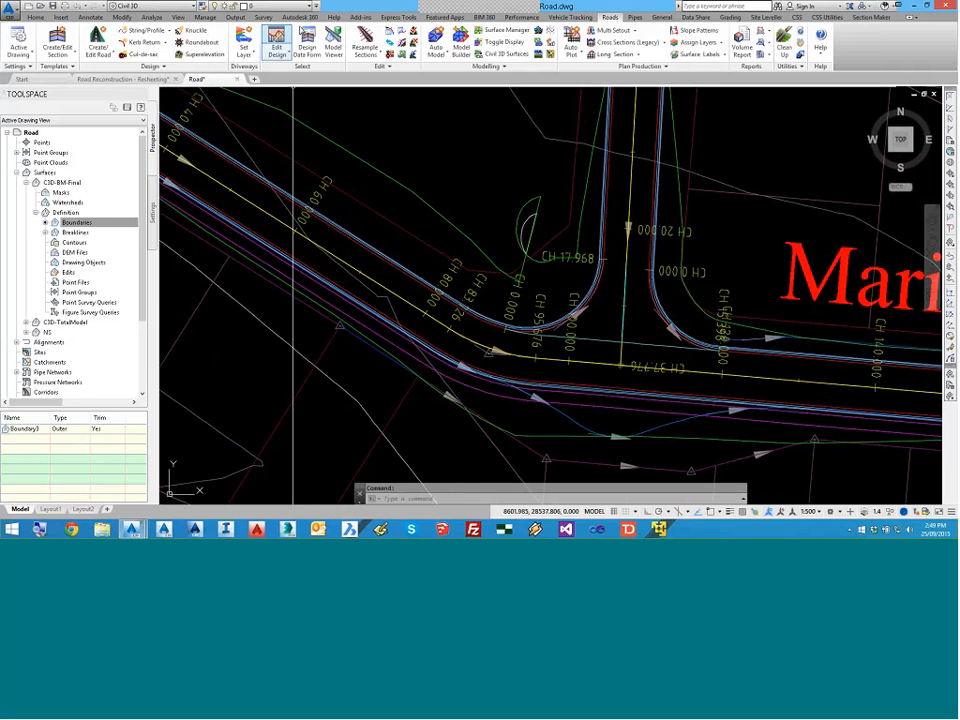
# Step: On the Marin St centreline profile, lower IP 2 to RL 448.104 and IP 3 to RL 446.403, and cancel out of the profile
pyautogui.click(276, 45)
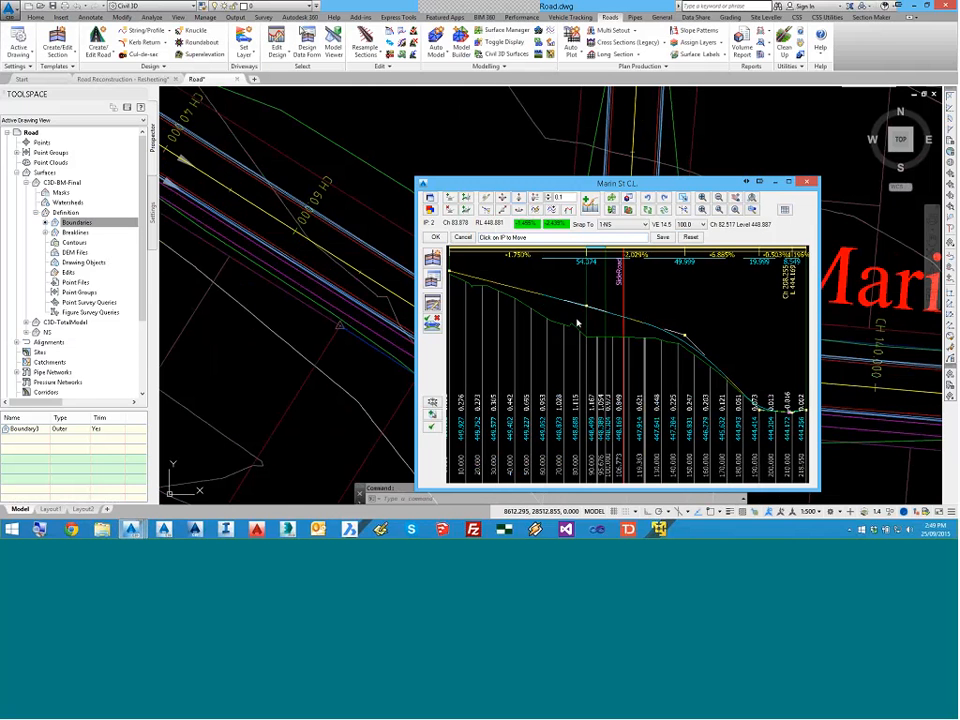
pyautogui.click(577, 322)
pyautogui.click(578, 321)
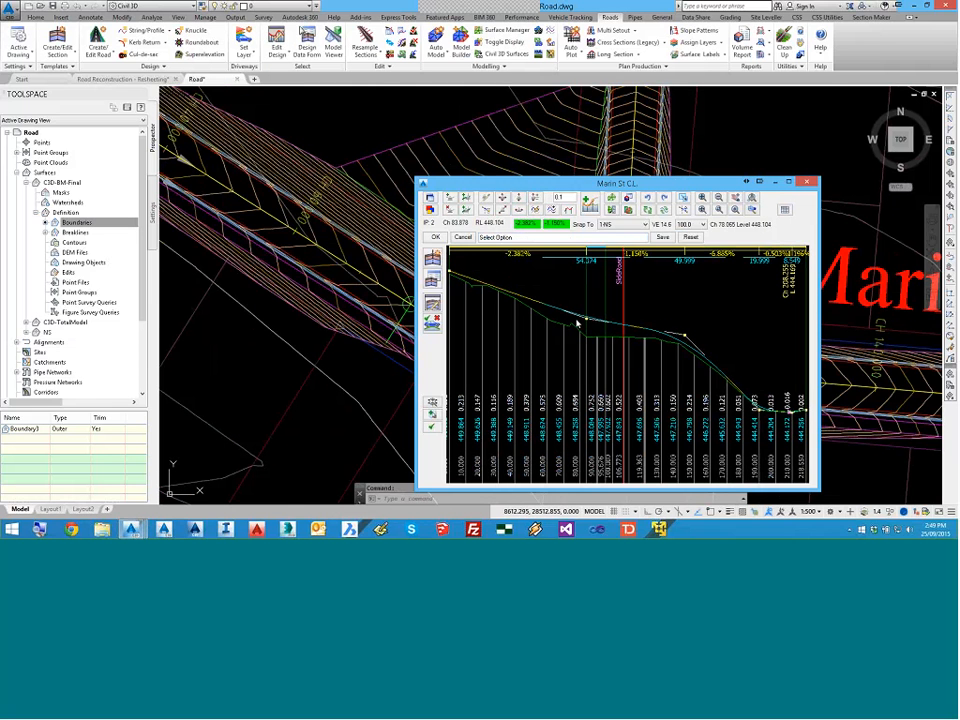
pyautogui.click(703, 348)
pyautogui.click(701, 361)
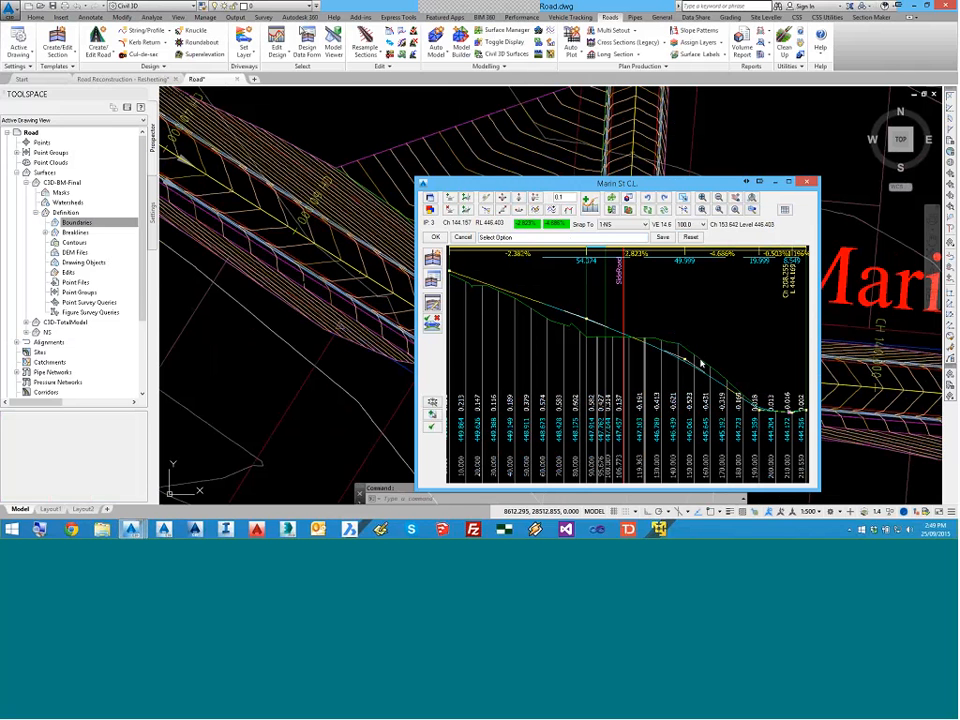
pyautogui.click(462, 237)
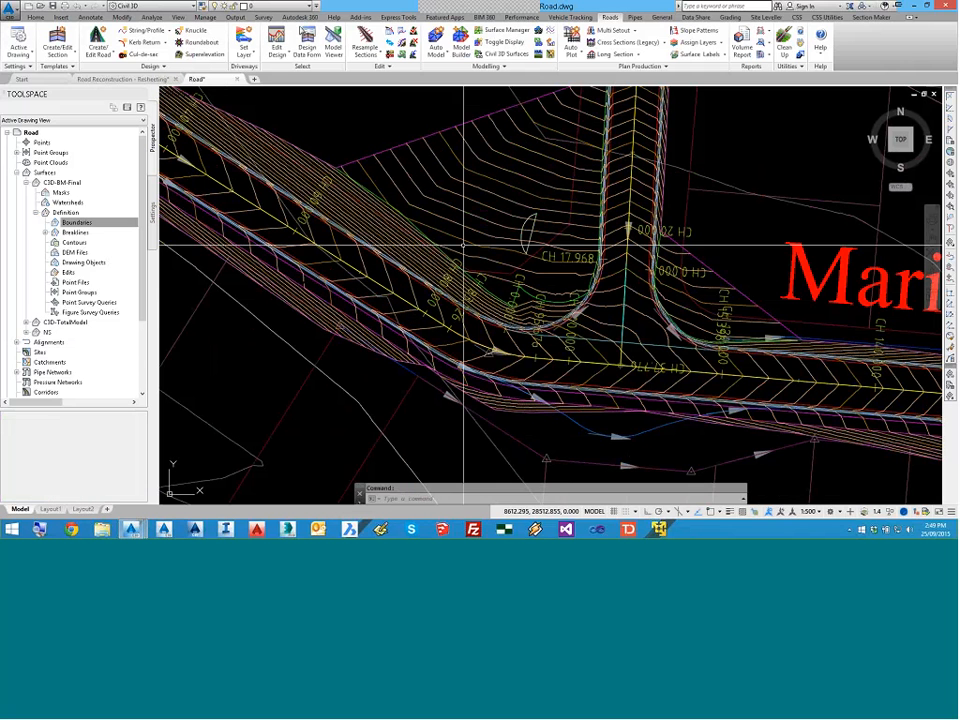
# Step: Draw a closed boundary polyline around Marin St and the side road, cutting in close to the kerb returns at the intersection
pyautogui.moveTo(501, 236); pyautogui.dragTo(491, 240, button='middle')
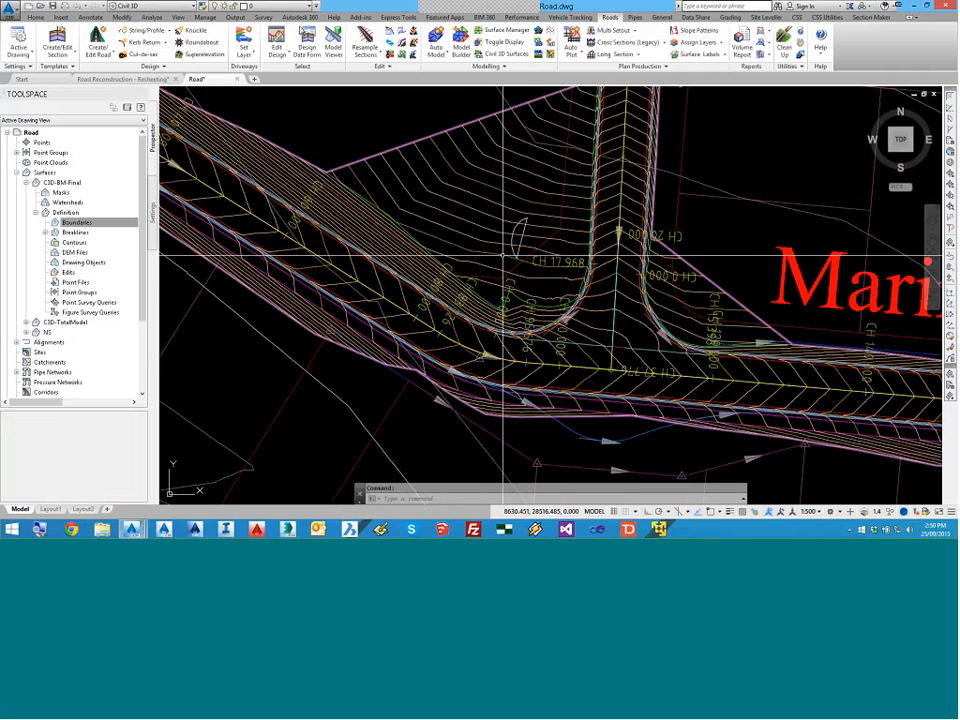
pyautogui.scroll(-2, 502, 258)
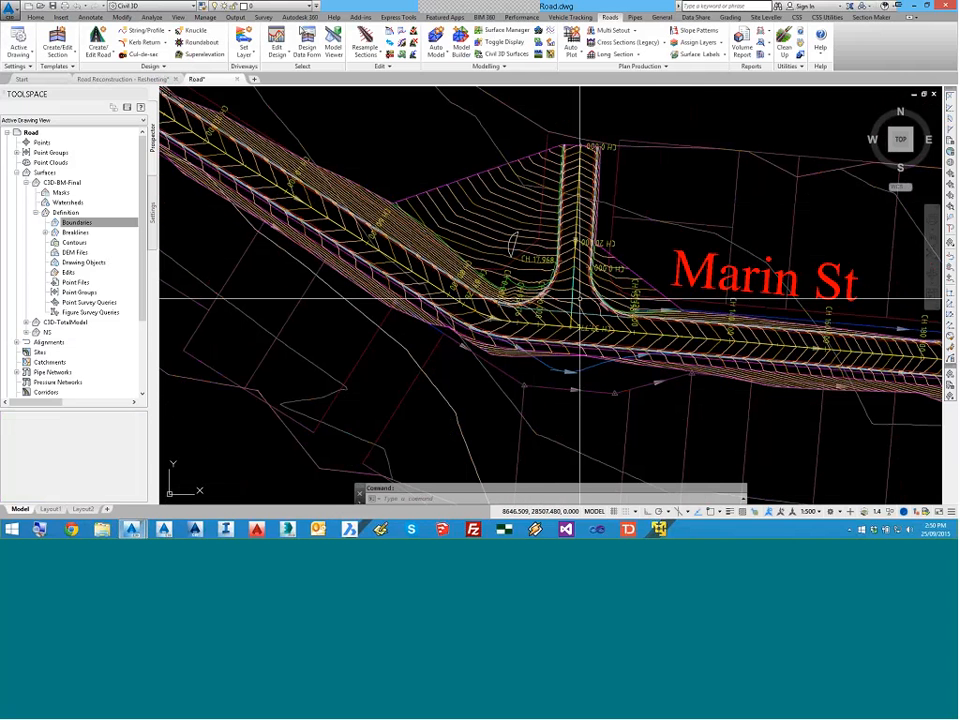
pyautogui.scroll(2, 514, 279)
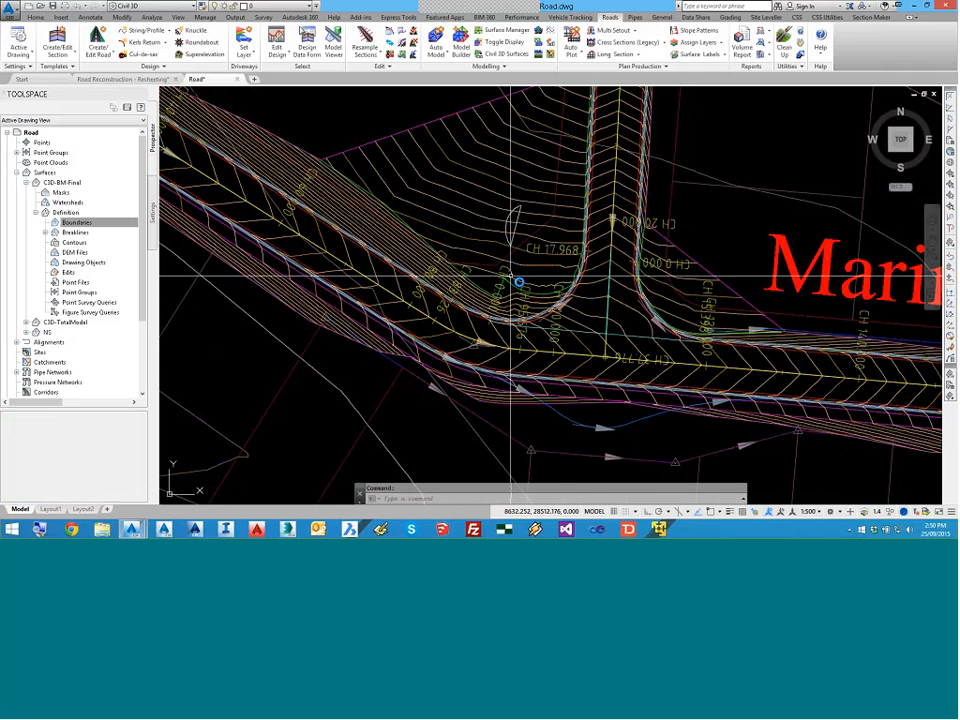
pyautogui.scroll(2, 511, 276)
pyautogui.scroll(-2, 519, 282)
pyautogui.scroll(-2, 519, 282)
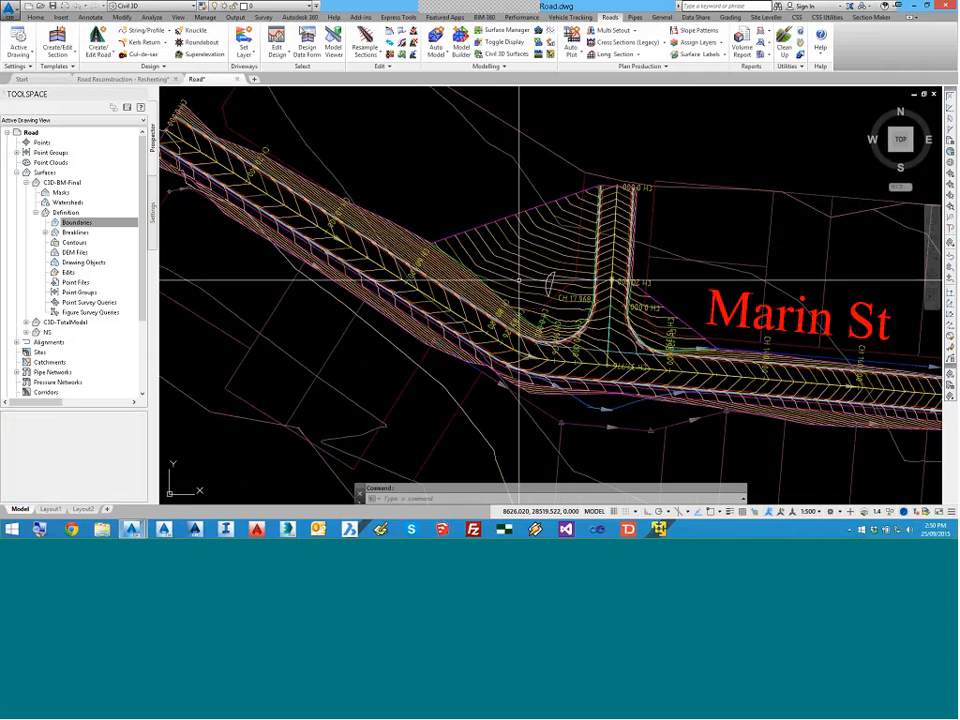
pyautogui.write('pl')
pyautogui.press('Return')
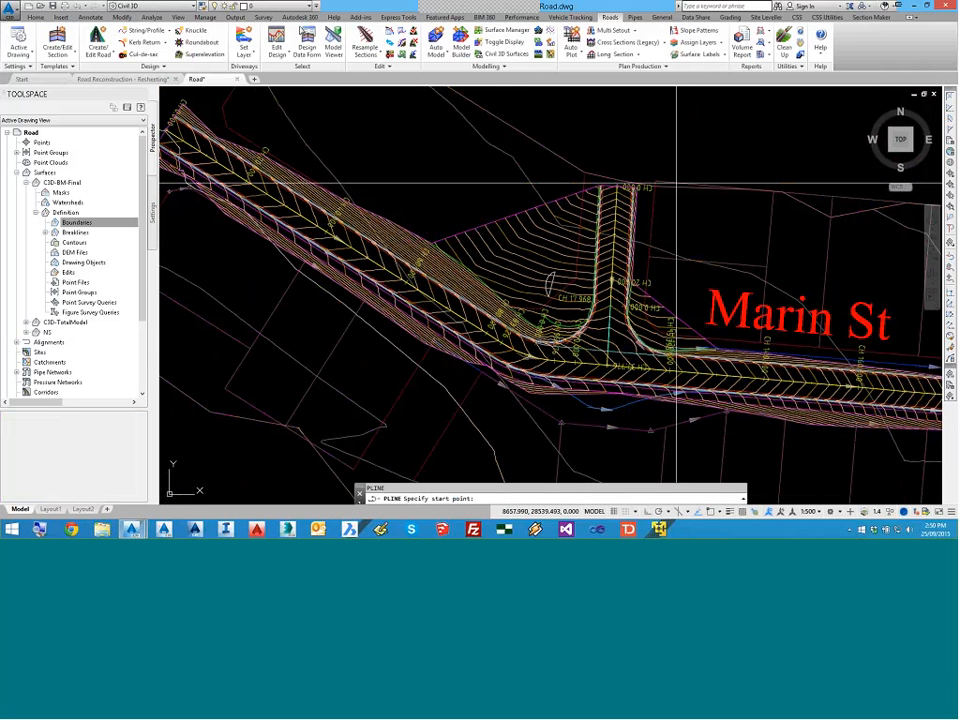
pyautogui.click(693, 169)
pyautogui.click(592, 164)
pyautogui.click(572, 323)
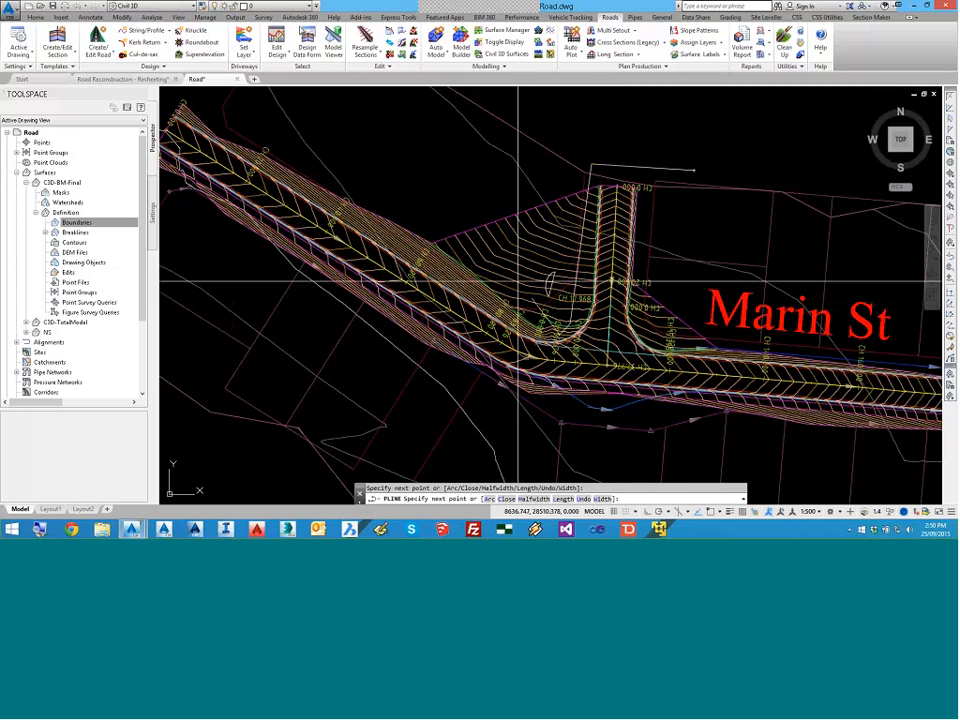
pyautogui.click(507, 281)
pyautogui.click(354, 128)
pyautogui.click(190, 95)
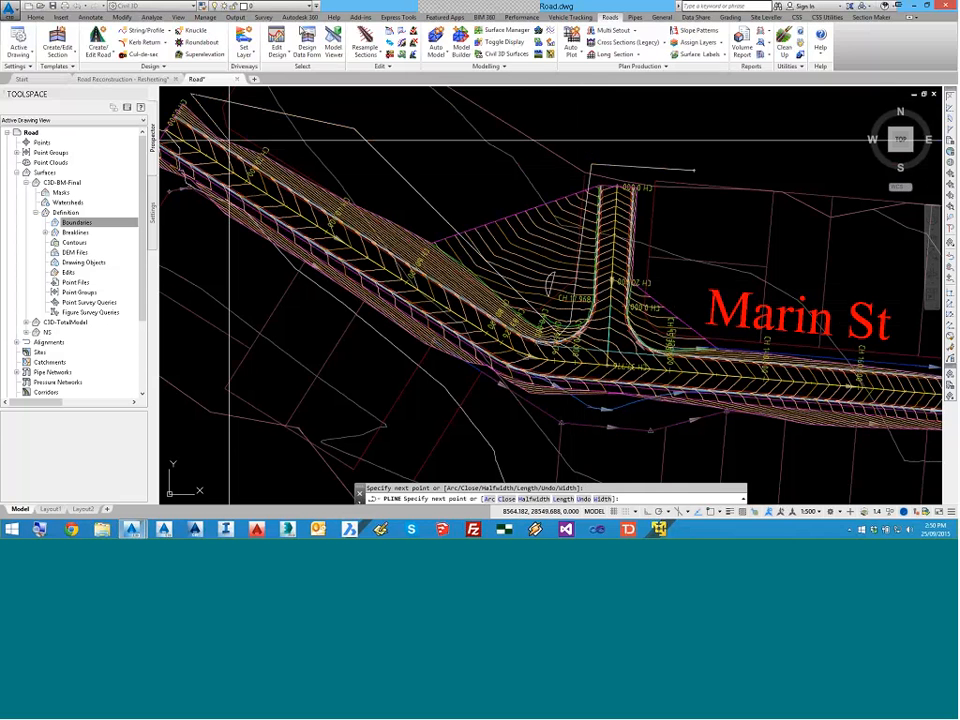
pyautogui.moveTo(228, 140); pyautogui.dragTo(270, 137, button='middle')
pyautogui.click(173, 158)
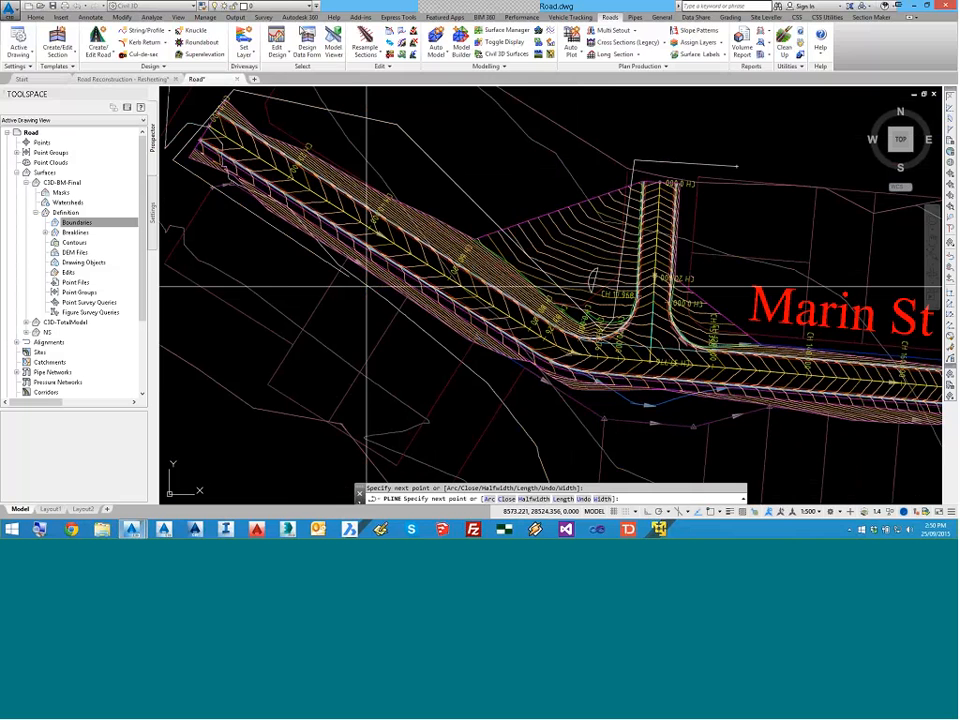
pyautogui.click(767, 479)
pyautogui.moveTo(934, 452); pyautogui.dragTo(725, 388, button='middle')
pyautogui.click(732, 385)
pyautogui.moveTo(920, 416); pyautogui.dragTo(692, 409, button='middle')
pyautogui.click(757, 440)
pyautogui.click(837, 332)
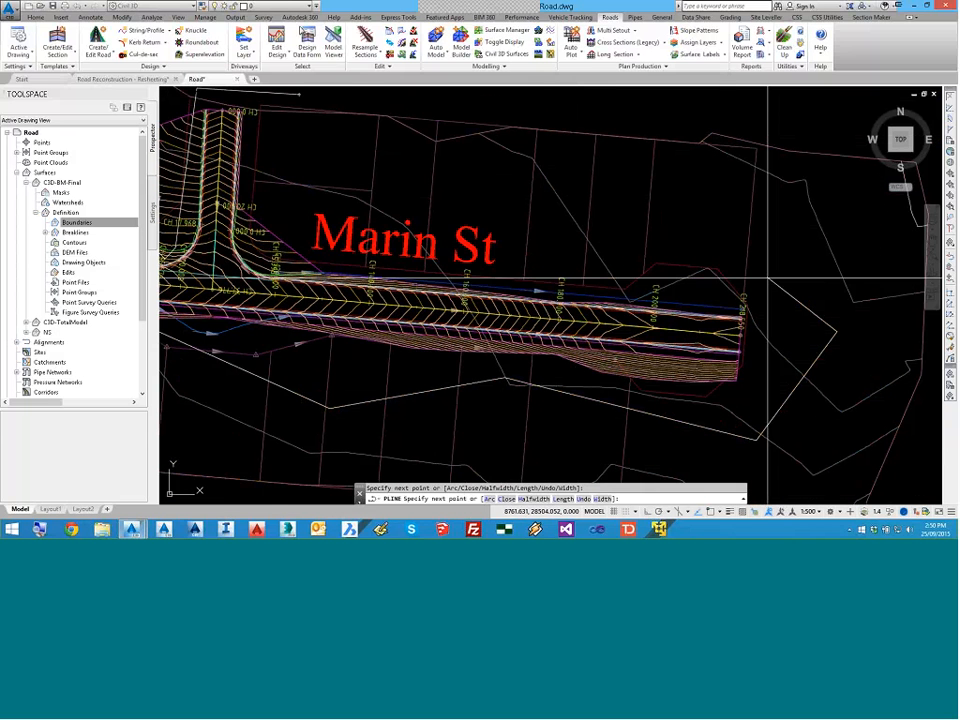
pyautogui.click(768, 278)
pyautogui.click(267, 260)
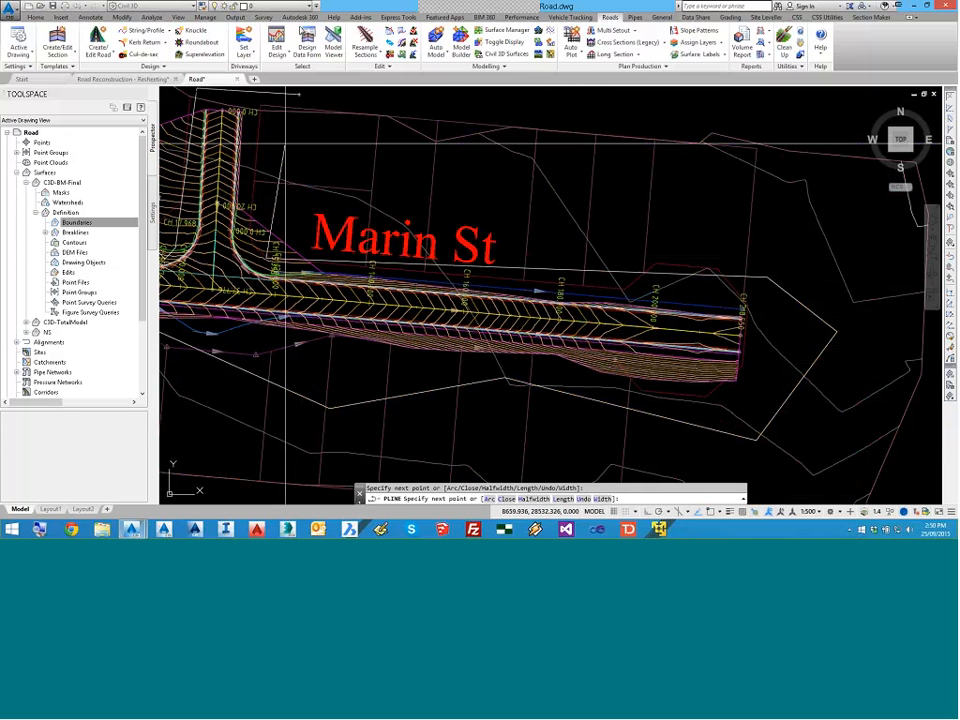
pyautogui.click(293, 94)
pyautogui.write('c')
pyautogui.press('Return')
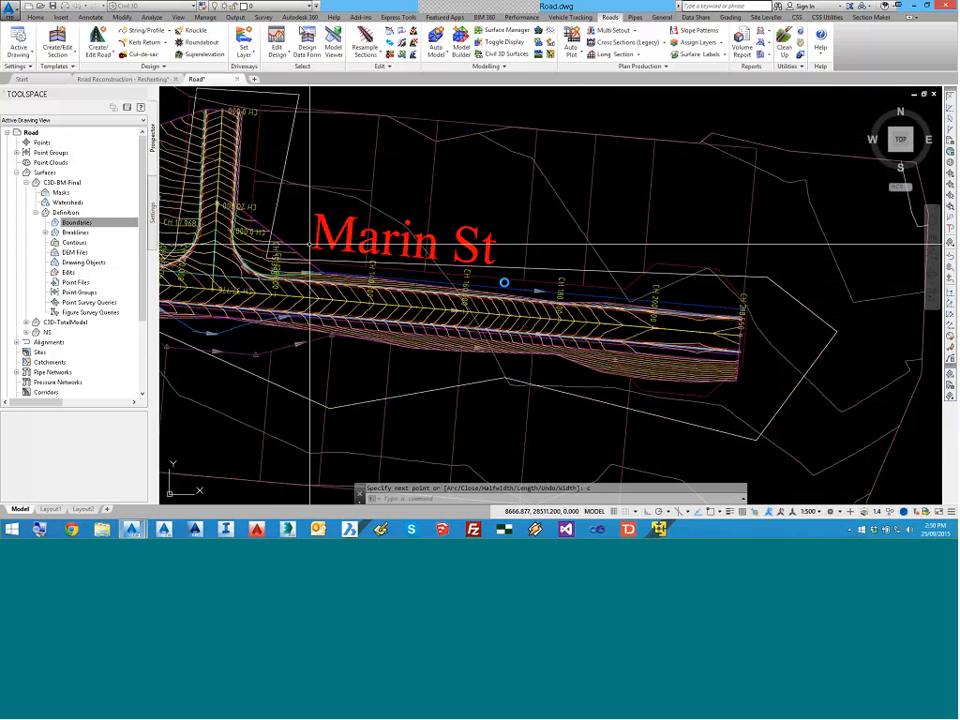
# Step: Add the closed polyline to the C3D-BM-Final surface as an Outer boundary with the non-destructive breakline option off
pyautogui.moveTo(504, 283); pyautogui.dragTo(724, 323, button='middle')
pyautogui.rightClick(92, 222)
pyautogui.click(112, 227)
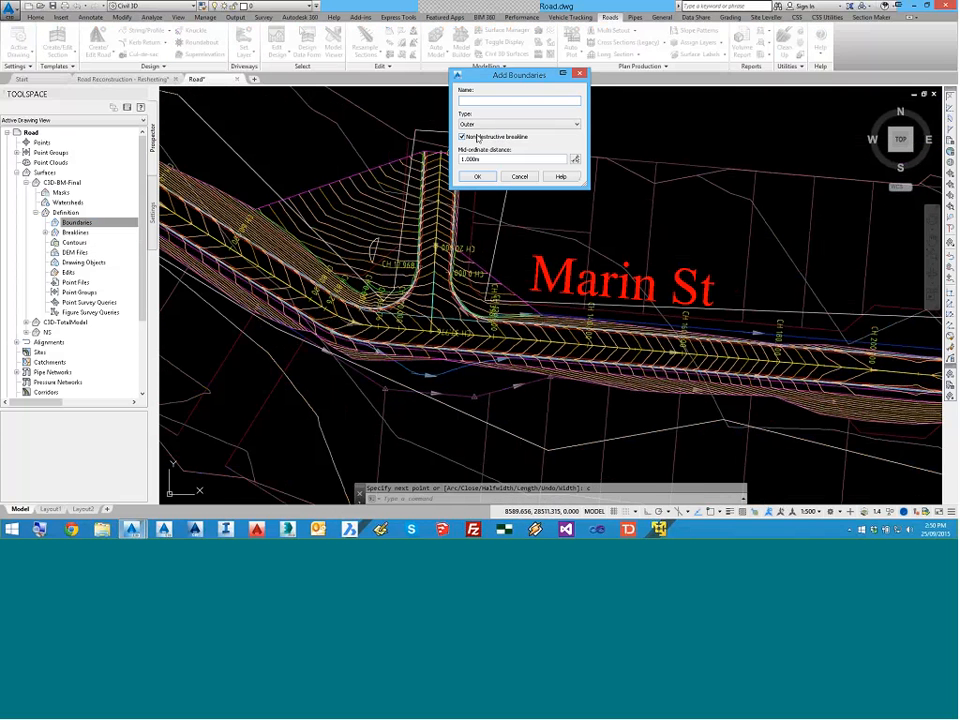
pyautogui.click(477, 138)
pyautogui.click(478, 179)
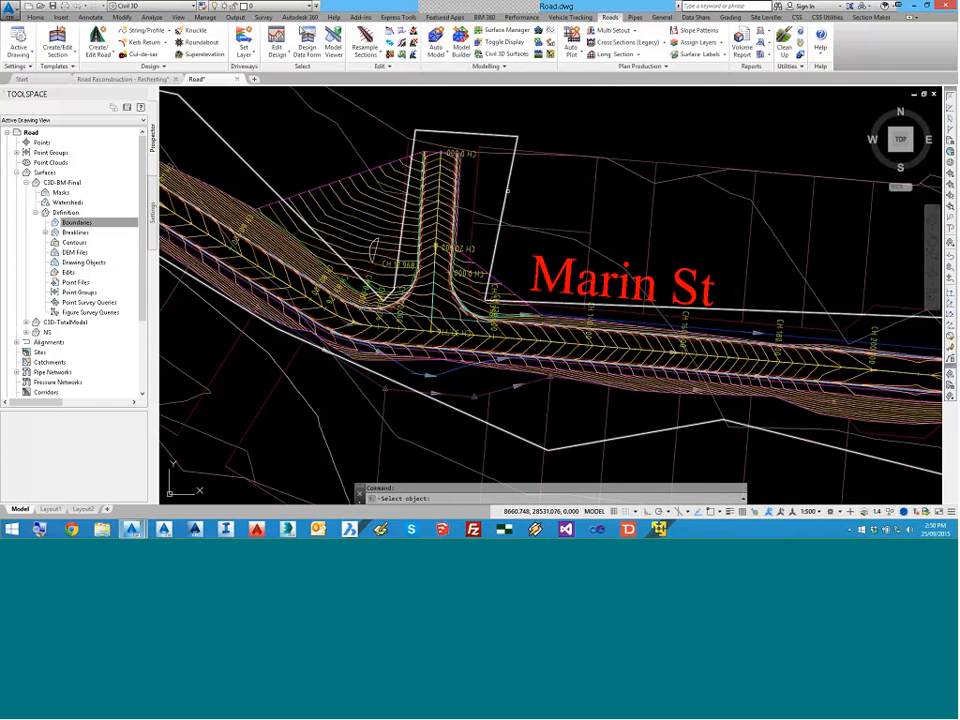
pyautogui.click(507, 190)
# Step: Stretch the boundary polyline's vertex at the Marin St kerb return closer to the kerb
pyautogui.scroll(3, 427, 270)
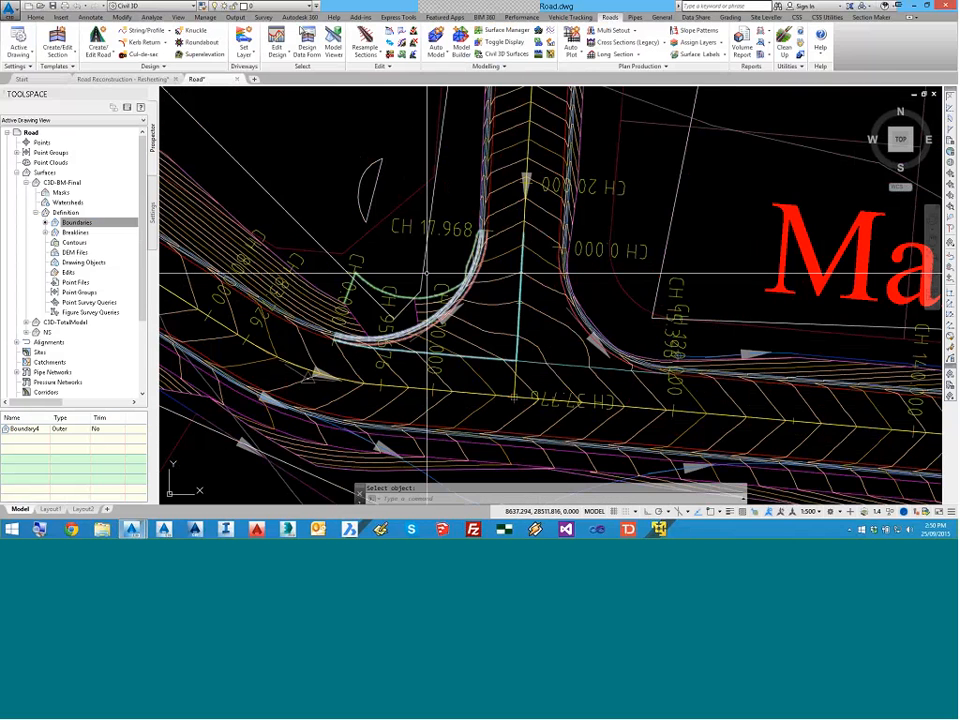
pyautogui.click(424, 273)
pyautogui.click(420, 291)
pyautogui.click(433, 292)
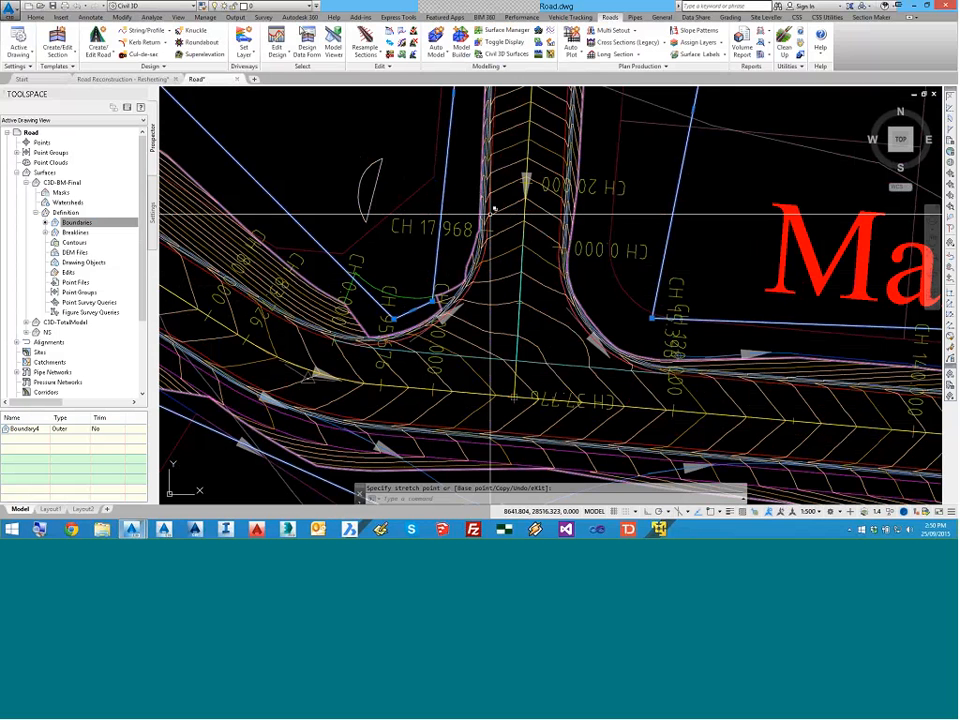
pyautogui.press('Escape')
# Step: Examine the order of the add breakline and add boundary operations in the C3D-BM-Final surface definition, leaving it unmodified
pyautogui.scroll(-6, 488, 240)
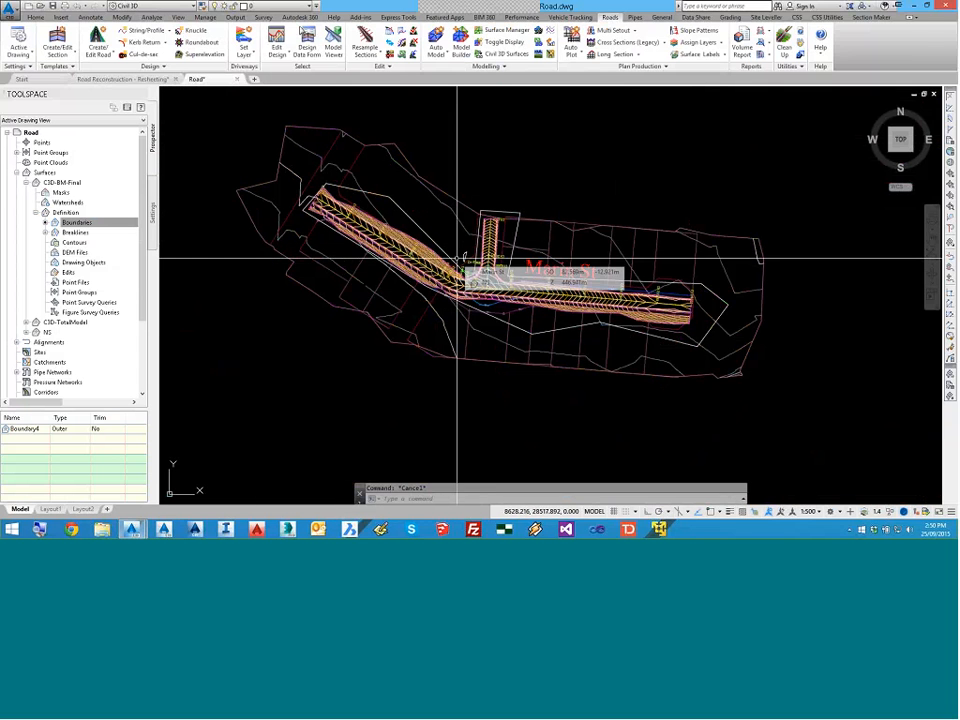
pyautogui.rightClick(70, 184)
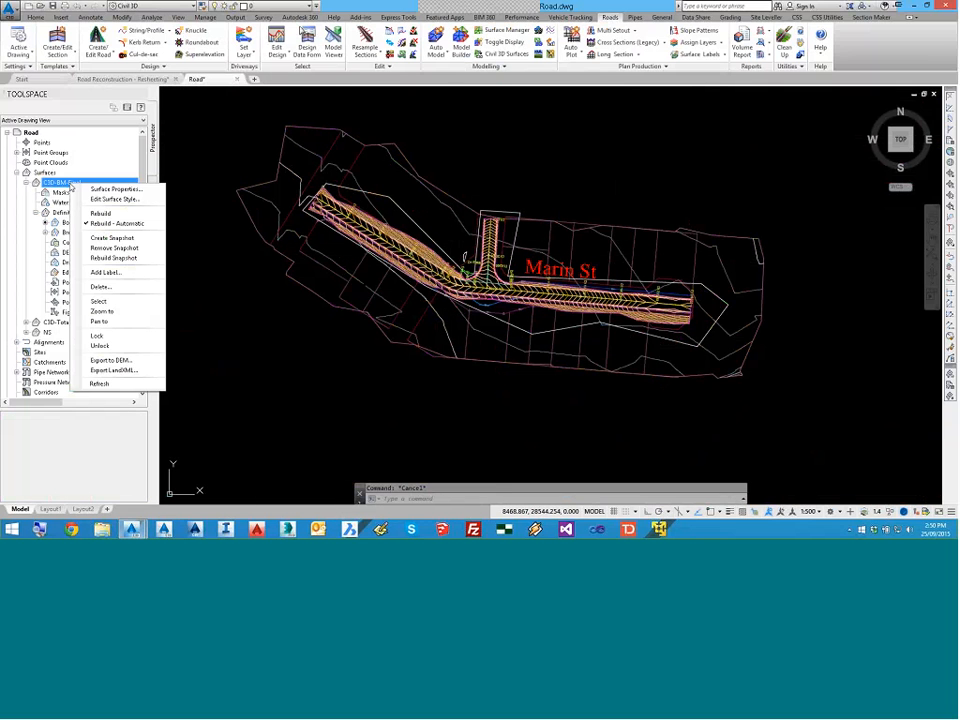
pyautogui.click(110, 189)
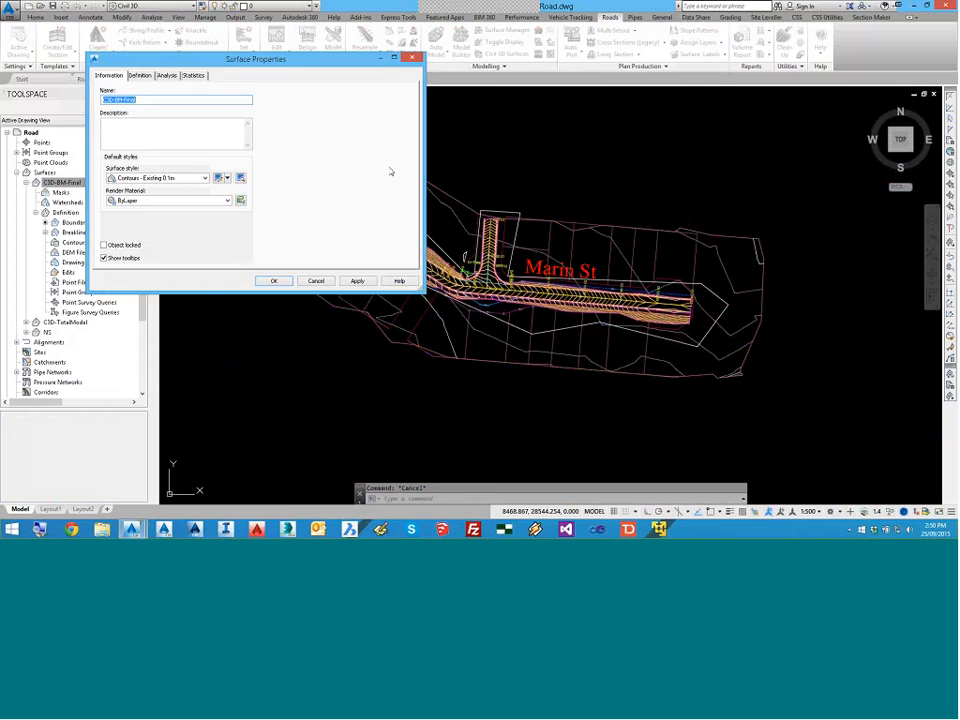
pyautogui.click(303, 116)
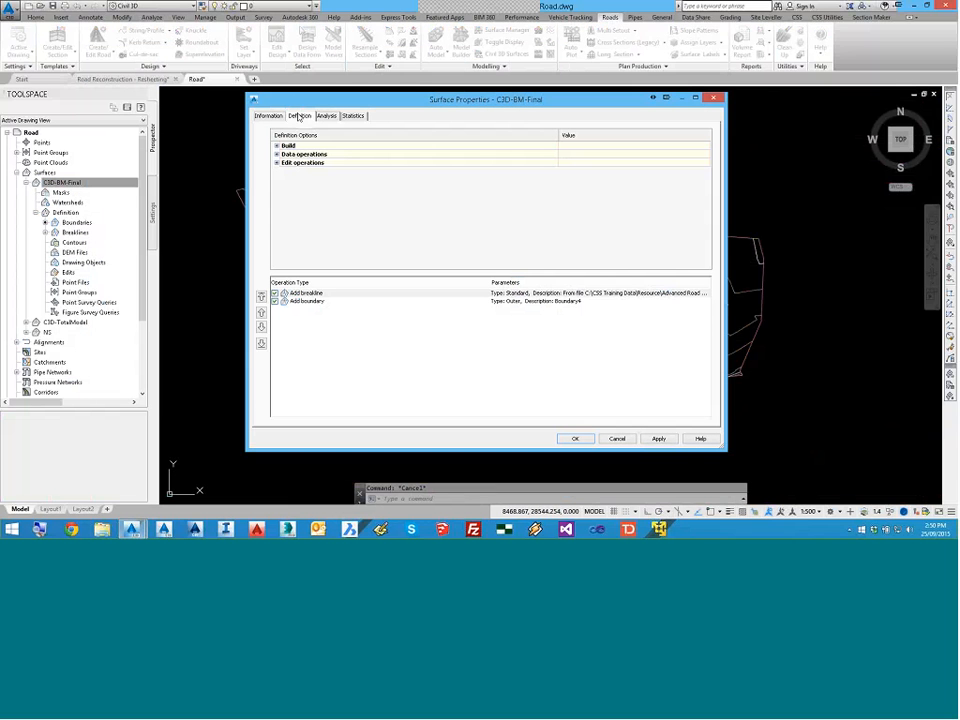
pyautogui.click(308, 302)
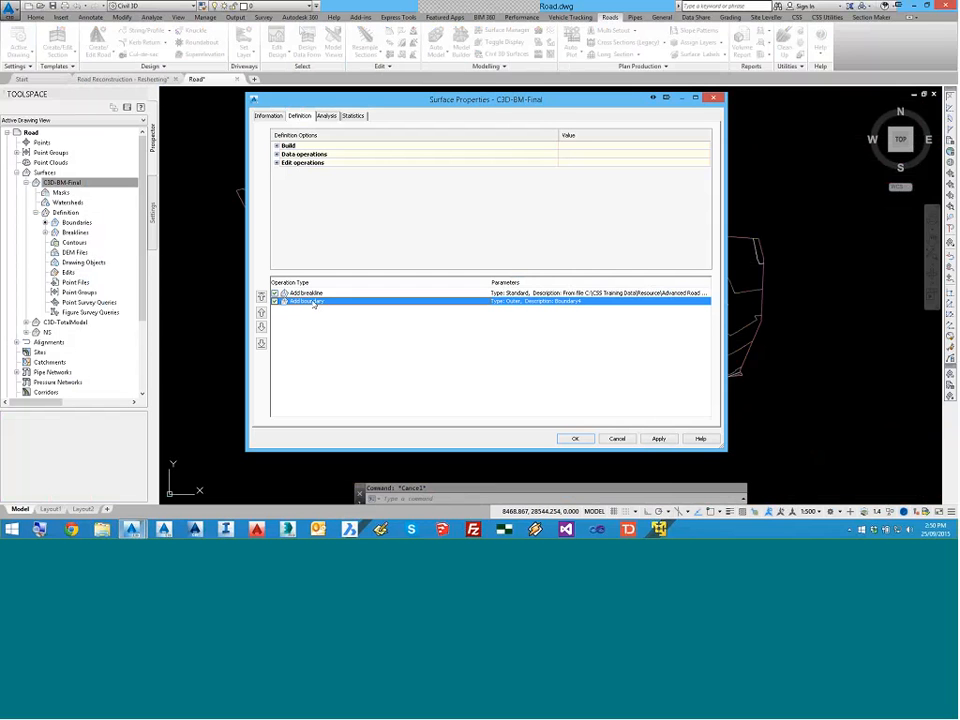
pyautogui.click(308, 293)
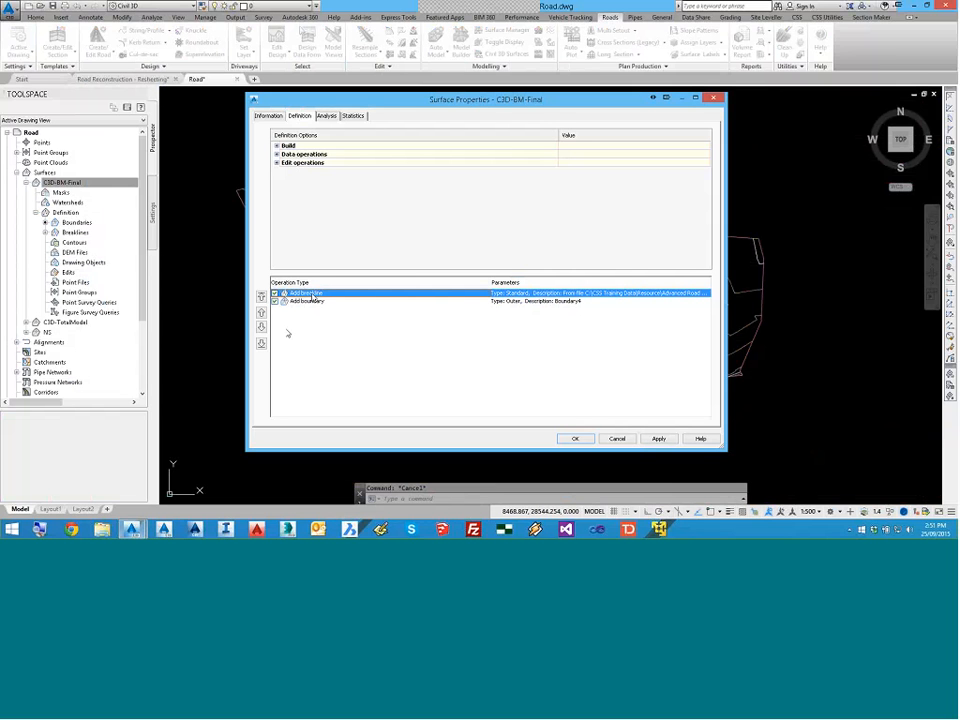
pyautogui.click(314, 301)
pyautogui.click(314, 294)
pyautogui.click(314, 302)
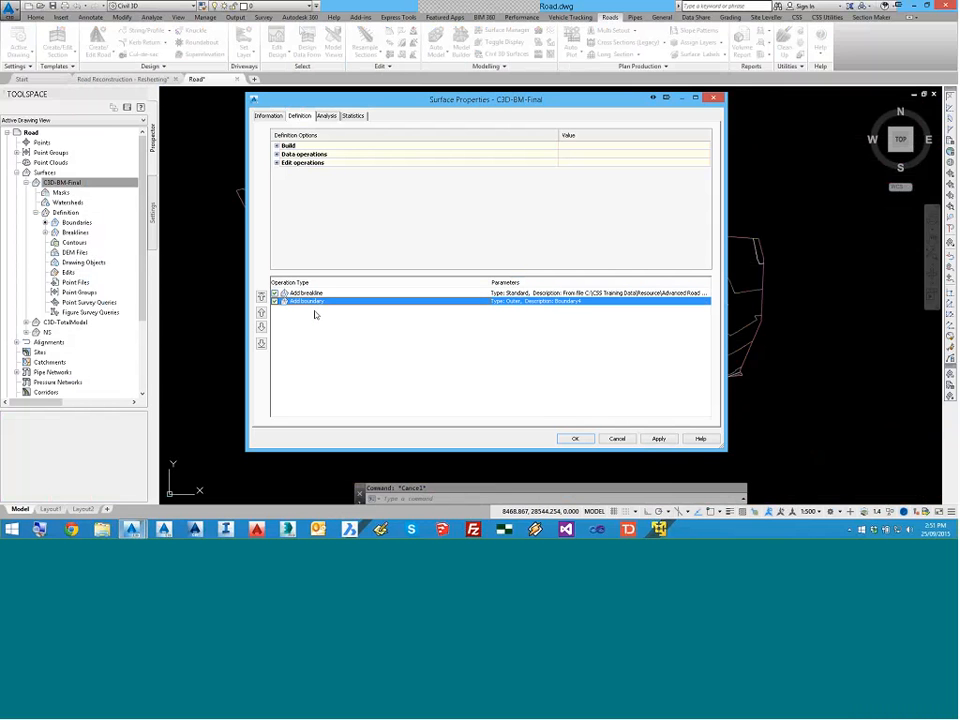
pyautogui.click(618, 439)
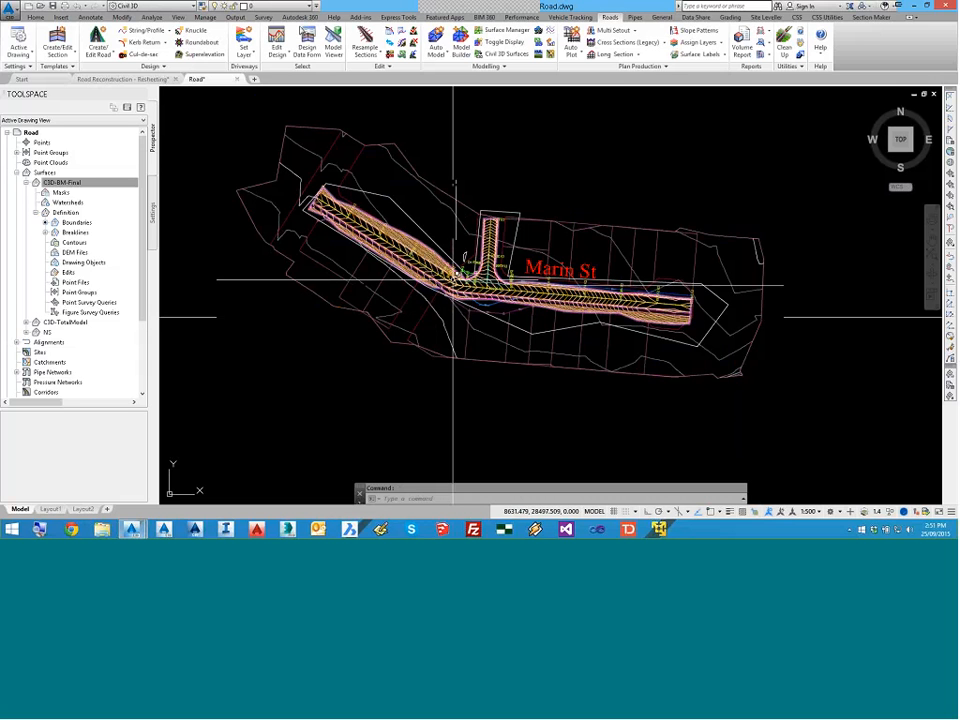
pyautogui.scroll(6, 458, 272)
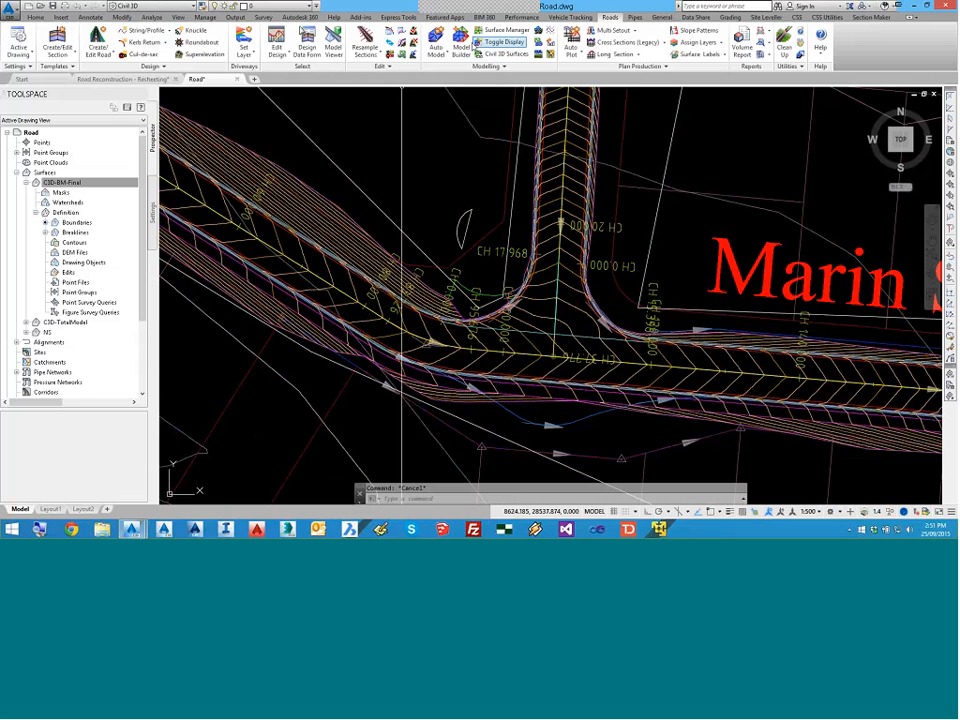
pyautogui.click(461, 46)
pyautogui.click(172, 143)
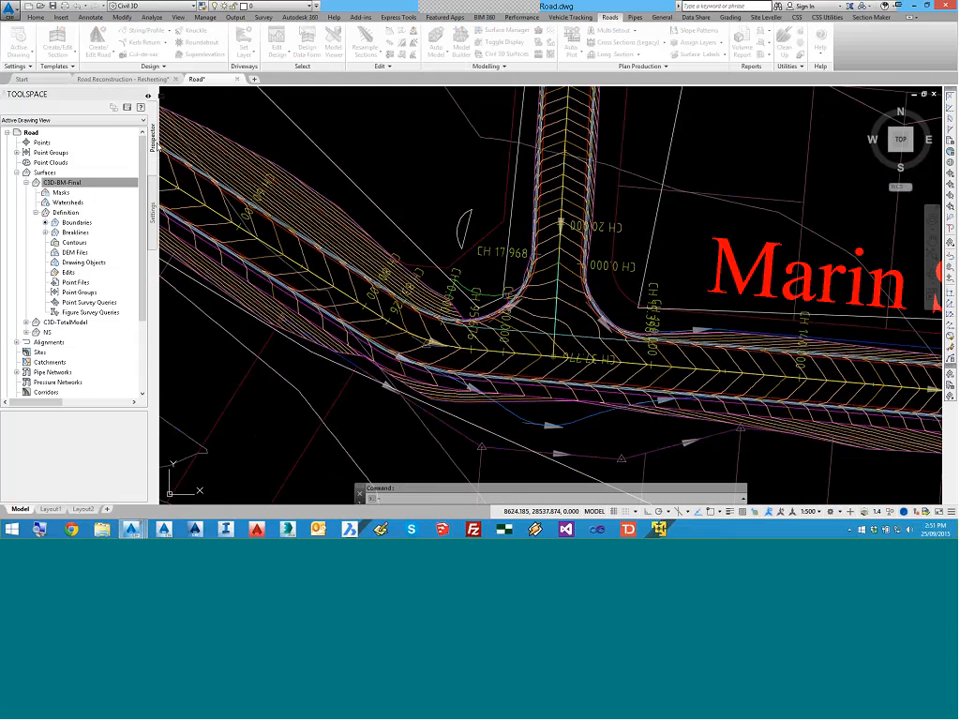
pyautogui.doubleClick(323, 229)
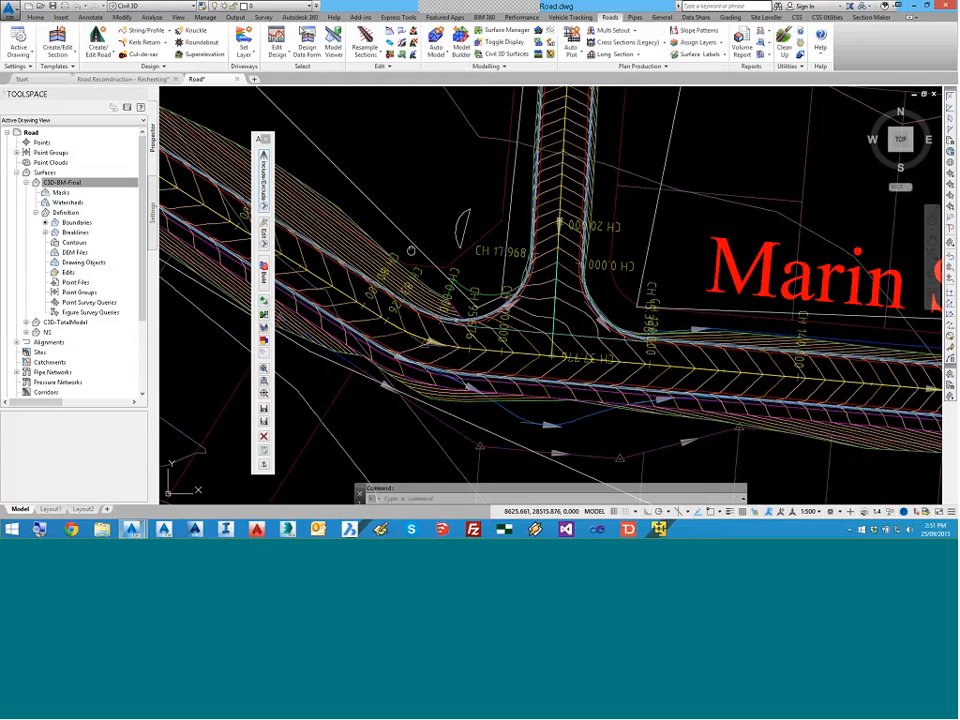
pyautogui.scroll(4, 438, 299)
pyautogui.moveTo(258, 139); pyautogui.dragTo(197, 186)
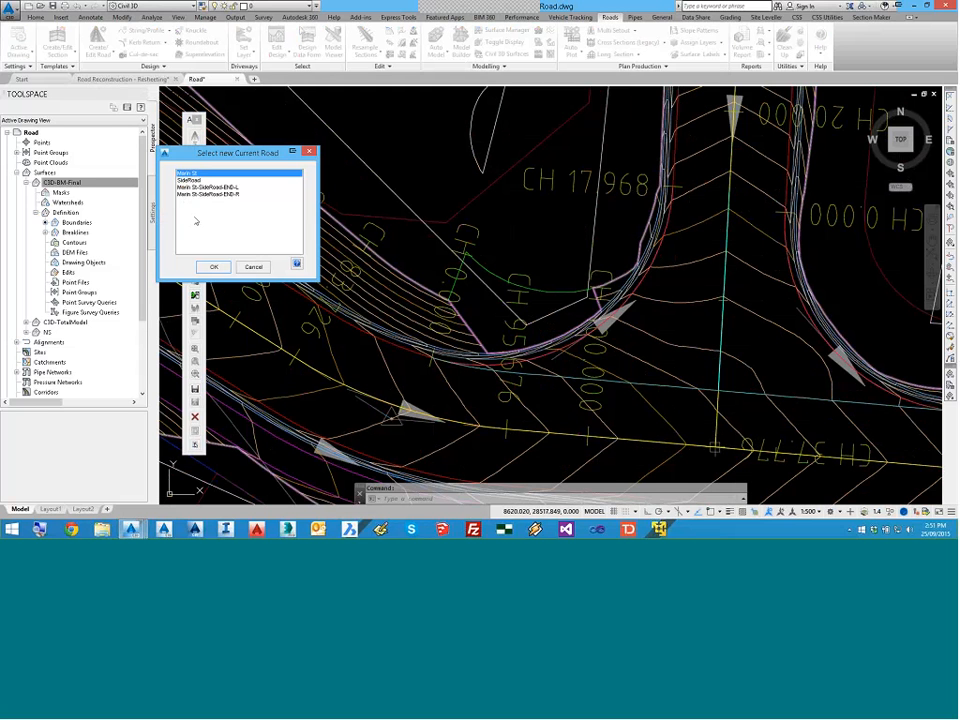
pyautogui.press('Escape')
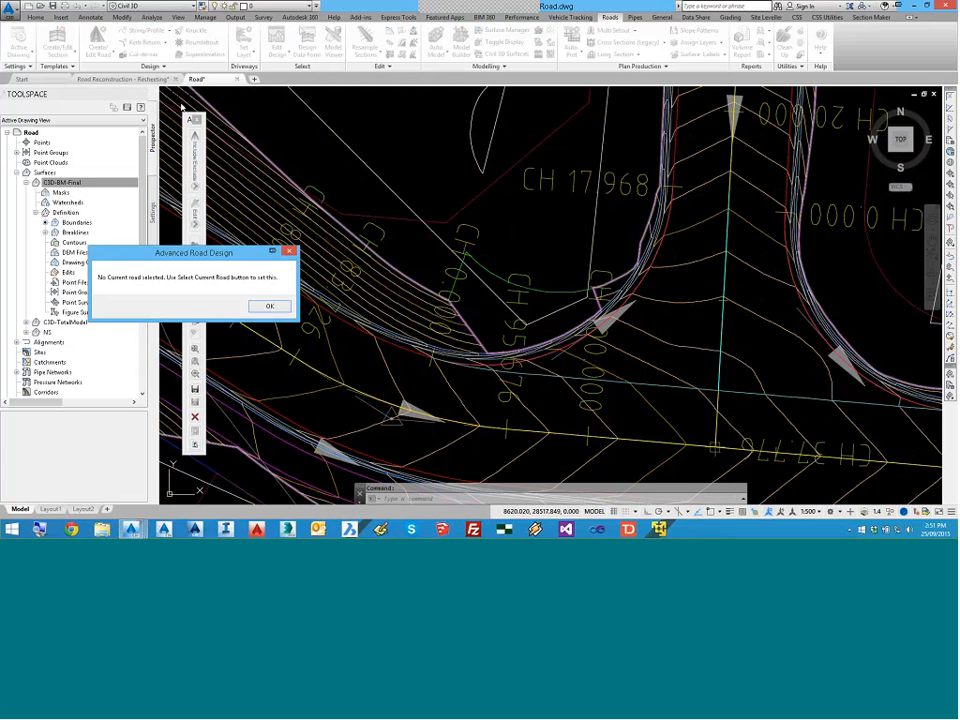
pyautogui.press('Return')
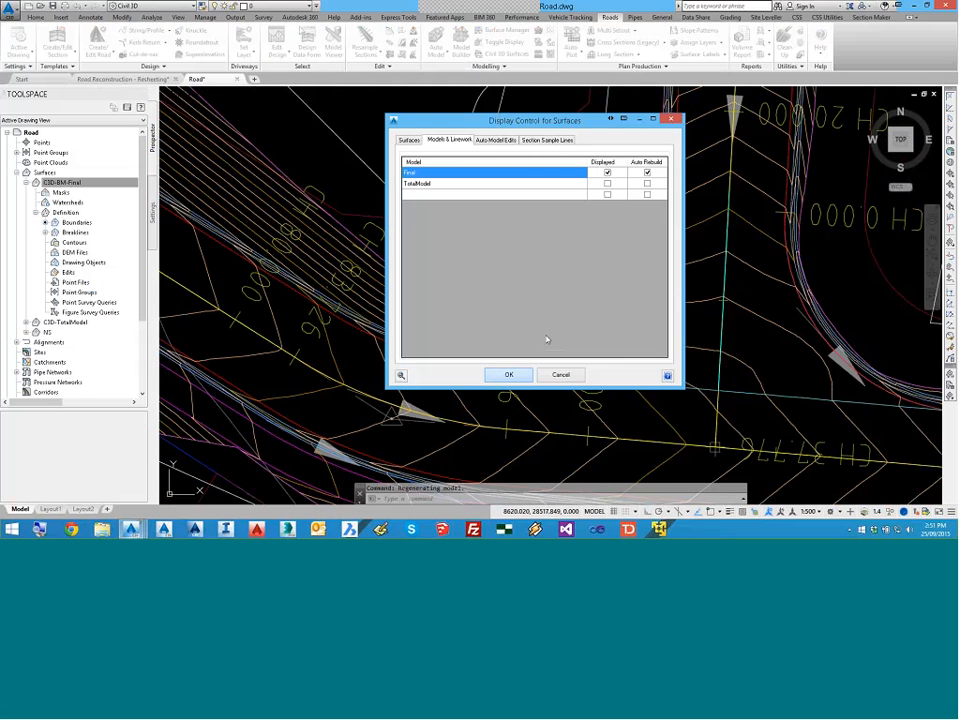
pyautogui.click(548, 374)
# Step: Switch the displayed model from Final to TotalModel and turn off auto rebuild for the Final model
pyautogui.moveTo(605, 92); pyautogui.dragTo(585, 88, button='middle')
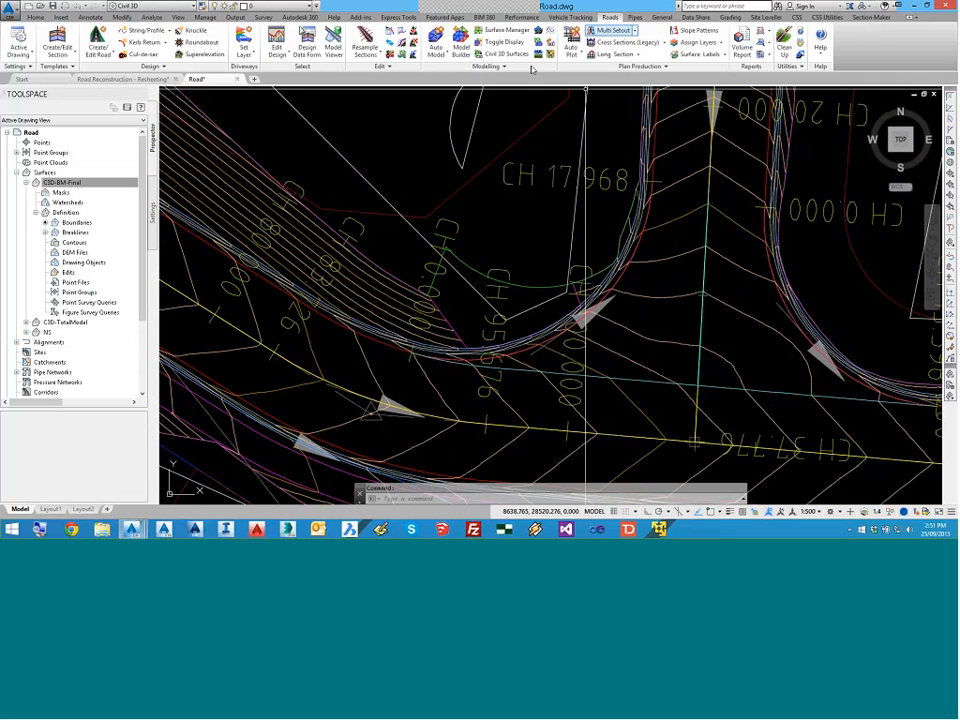
pyautogui.click(490, 42)
pyautogui.click(449, 140)
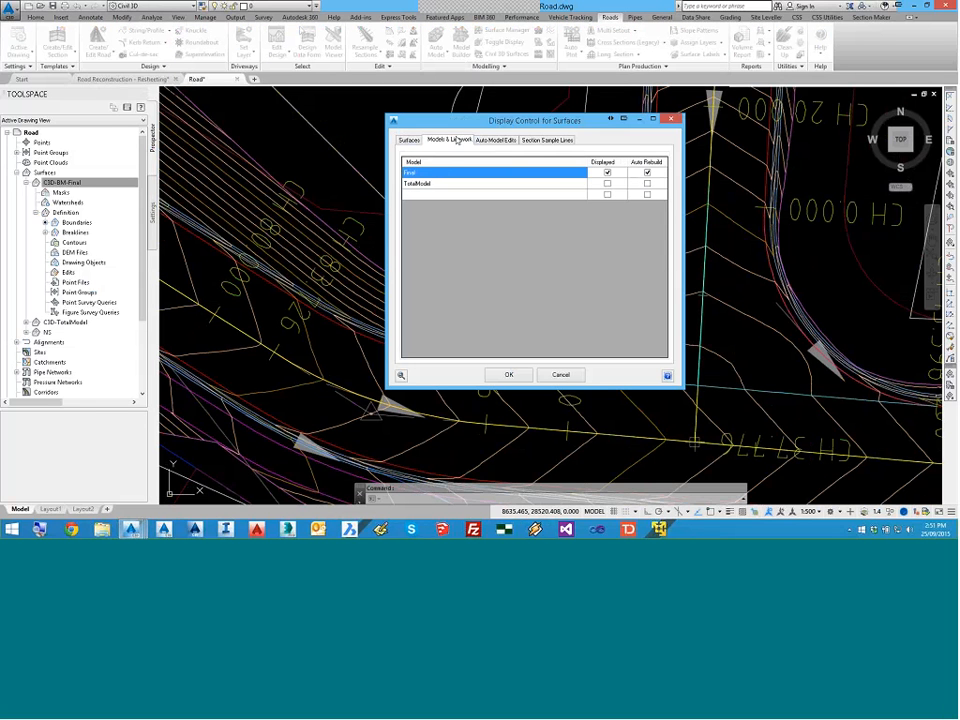
pyautogui.click(606, 183)
pyautogui.click(606, 172)
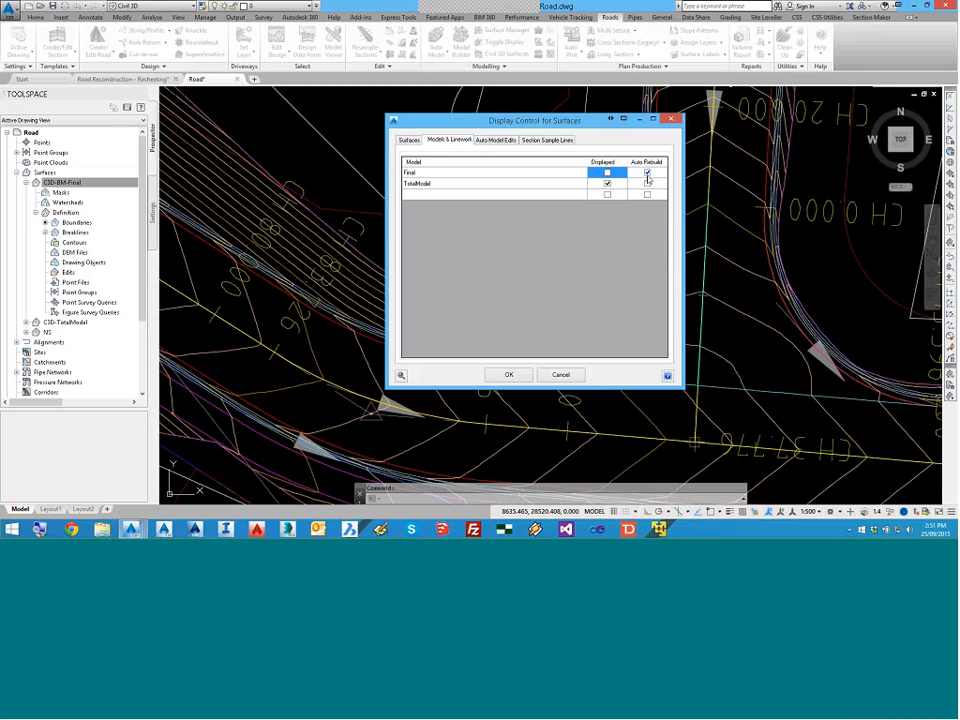
pyautogui.click(647, 173)
pyautogui.click(508, 375)
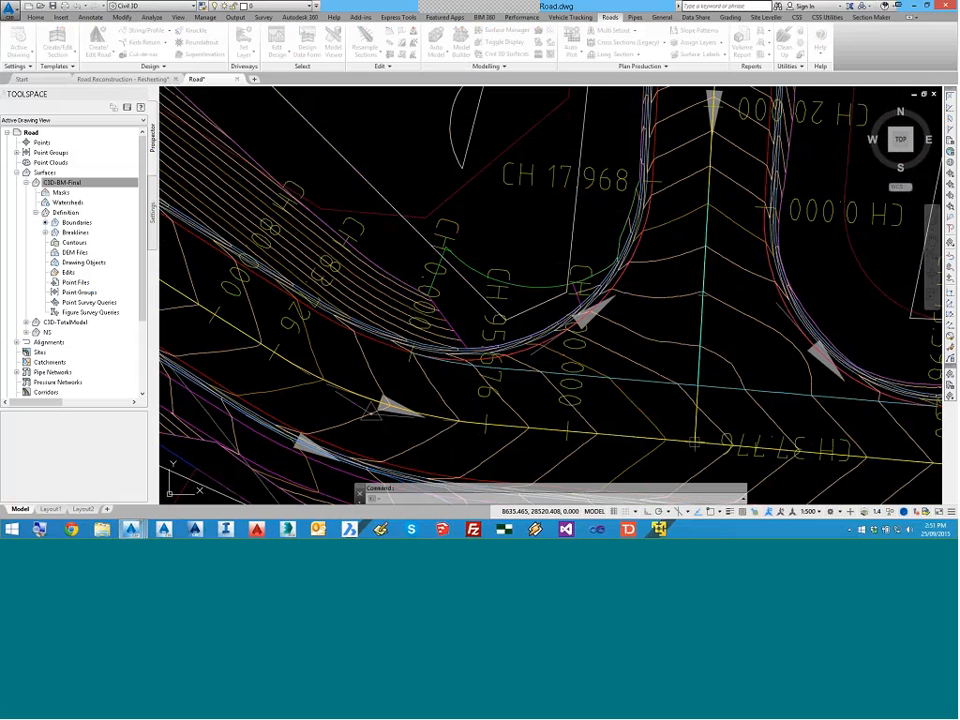
# Step: Set the surface style of the C3D-BM-Final surface to Contours - Existing 5m
pyautogui.click(624, 333)
pyautogui.rightClick(643, 321)
pyautogui.click(677, 440)
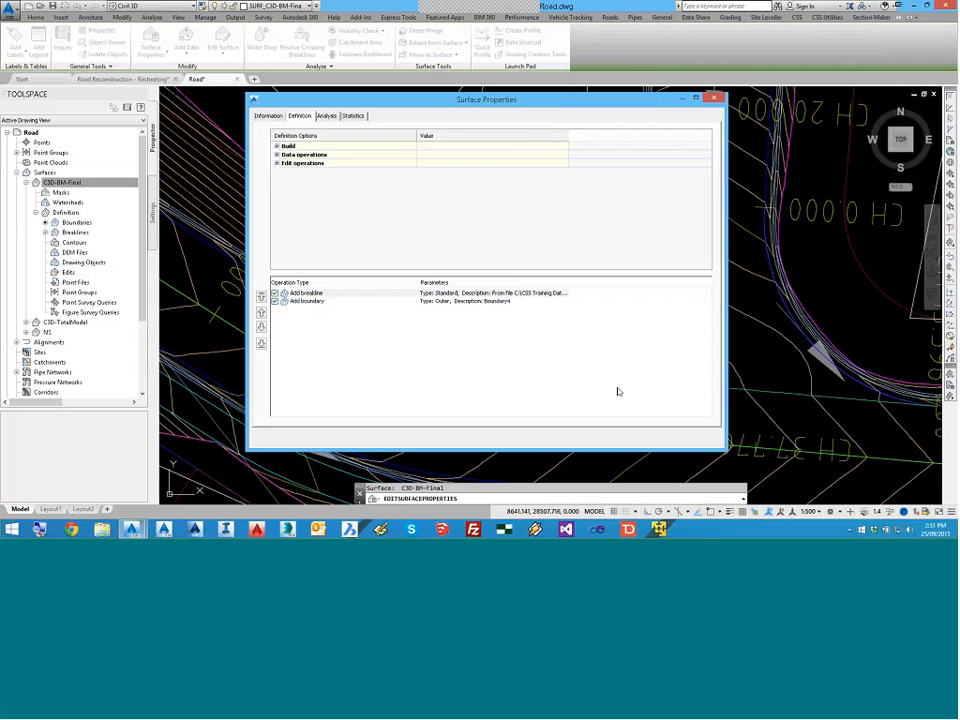
pyautogui.click(268, 115)
pyautogui.click(435, 217)
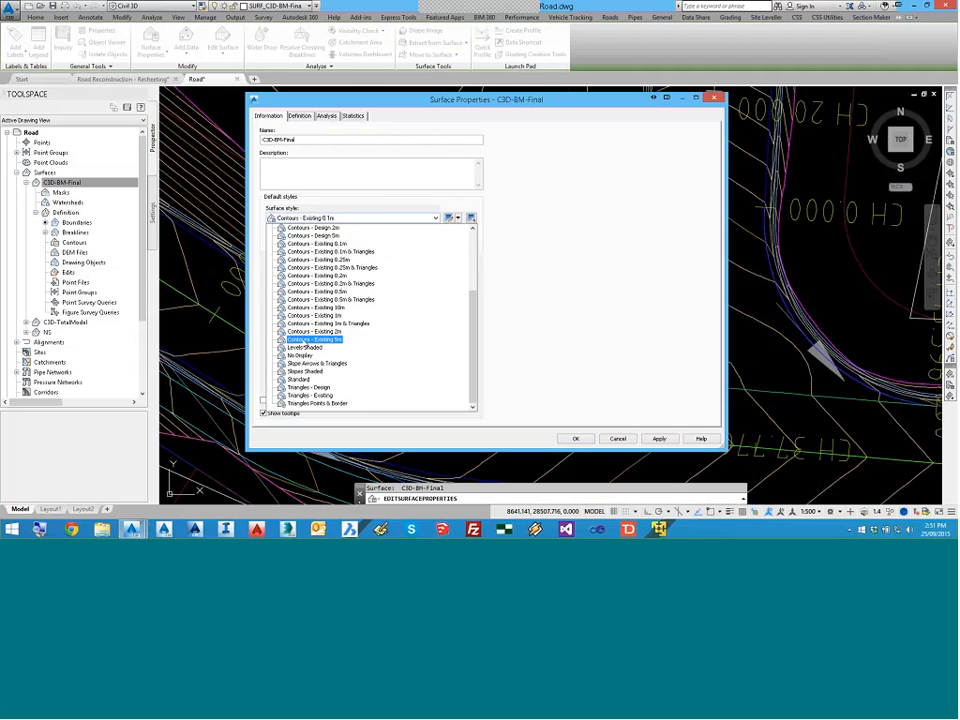
pyautogui.click(314, 340)
pyautogui.click(575, 438)
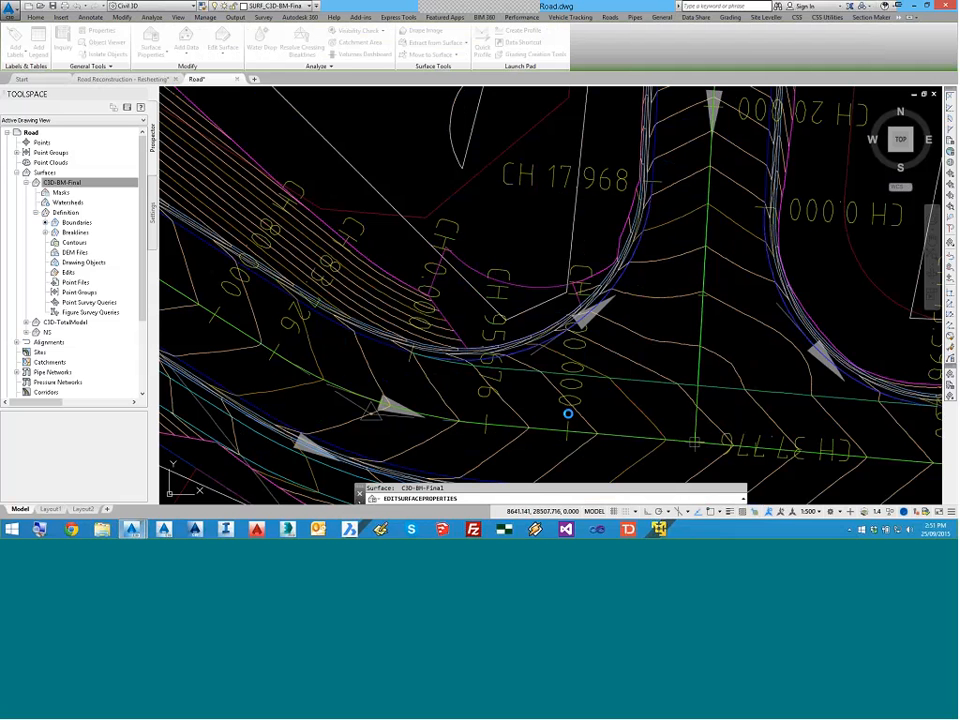
pyautogui.press('Escape')
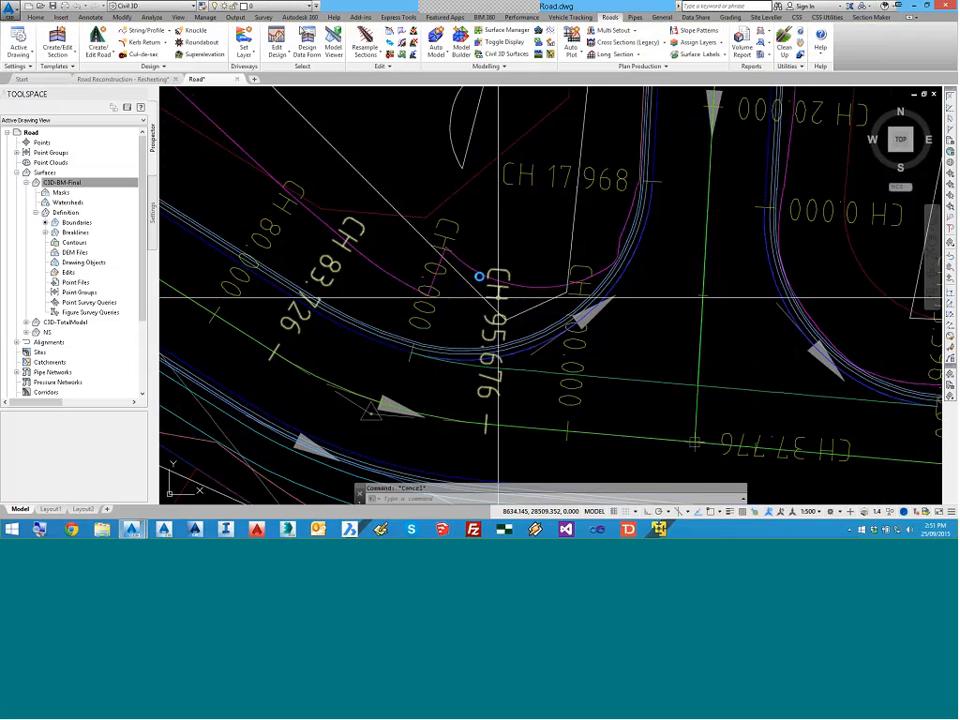
# Step: Open the Final model for editing and make Marin St-SideRoad-END-R the current road for its object edits
pyautogui.moveTo(505, 203); pyautogui.dragTo(558, 187, button='middle')
pyautogui.click(461, 42)
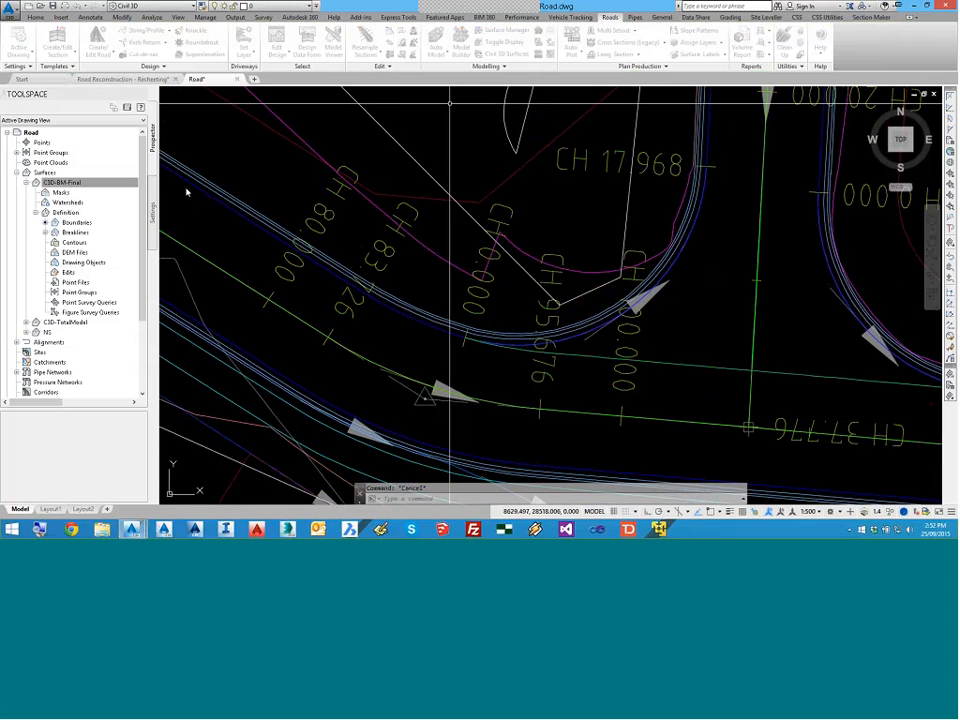
pyautogui.doubleClick(322, 227)
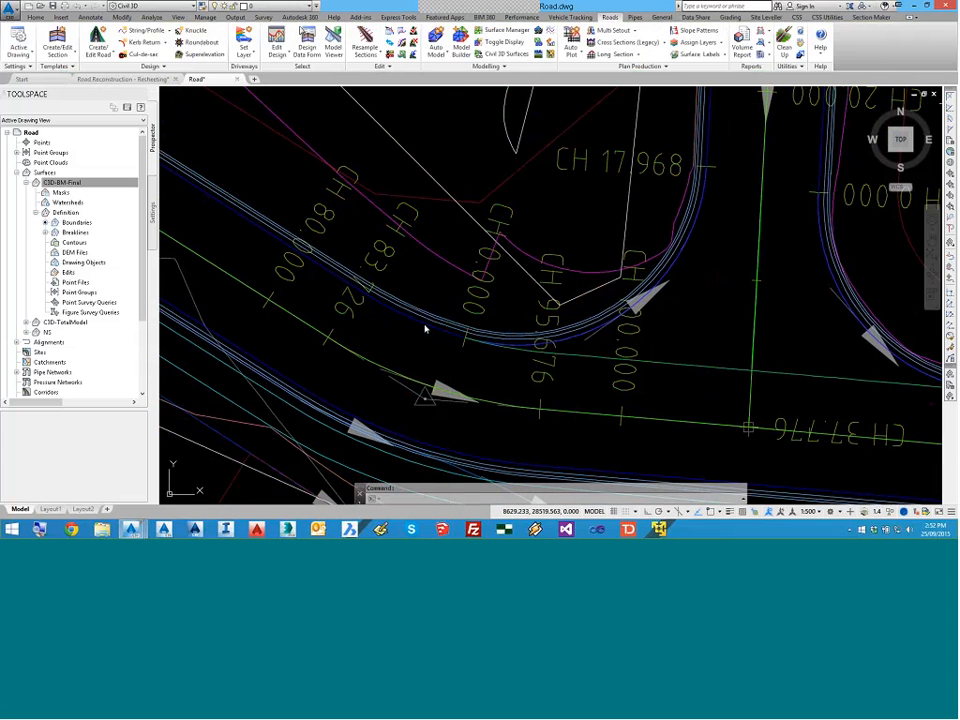
pyautogui.moveTo(196, 192); pyautogui.dragTo(160, 192)
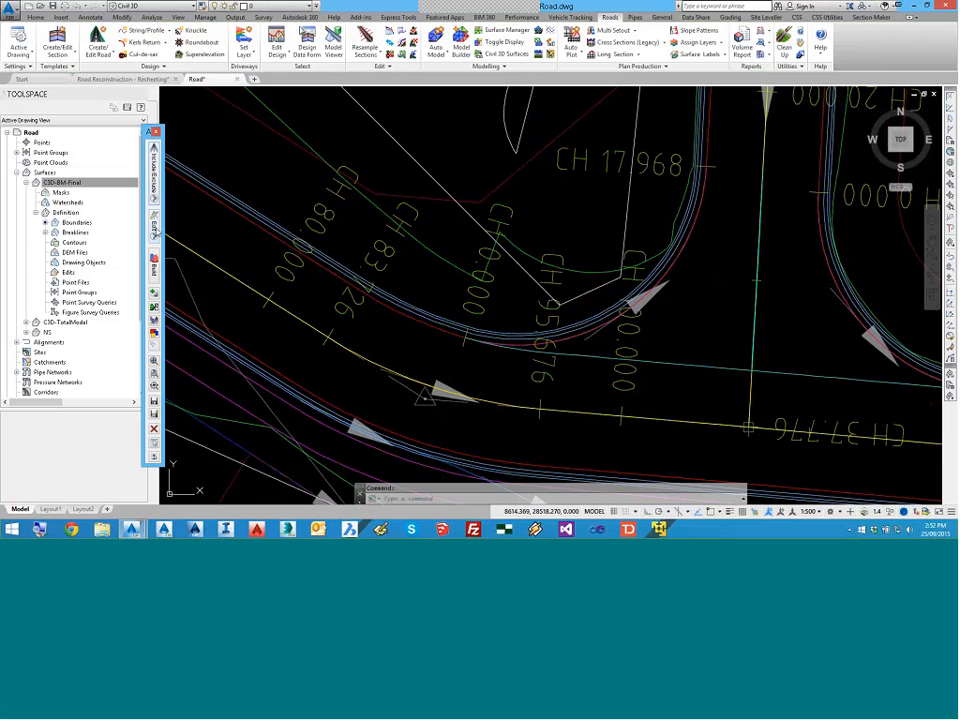
pyautogui.click(157, 190)
pyautogui.moveTo(240, 153); pyautogui.dragTo(261, 151)
pyautogui.click(237, 192)
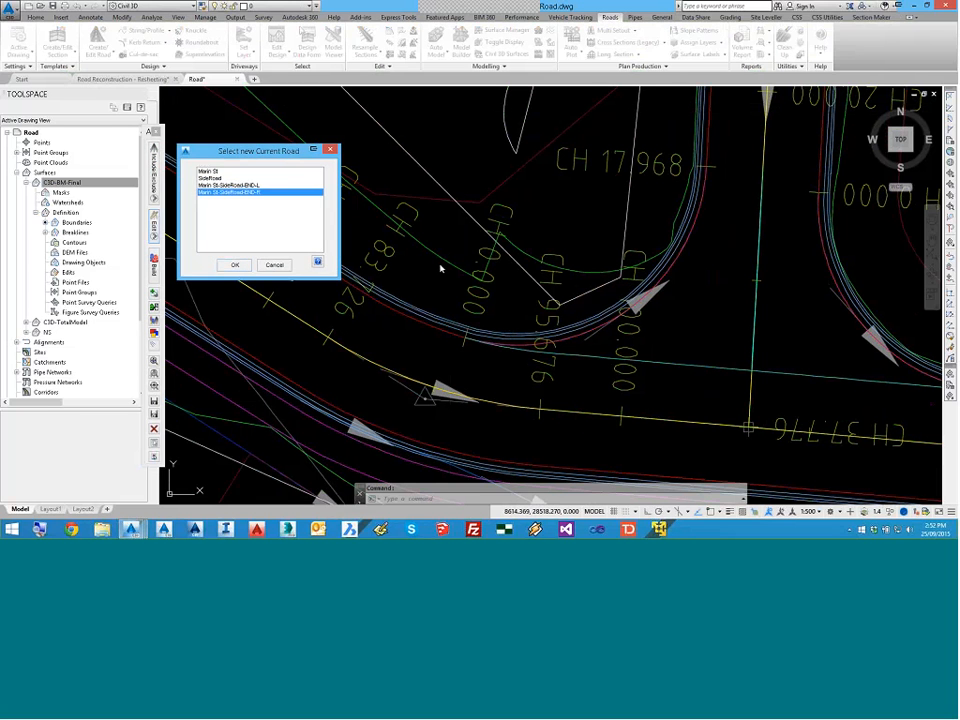
pyautogui.press('Return')
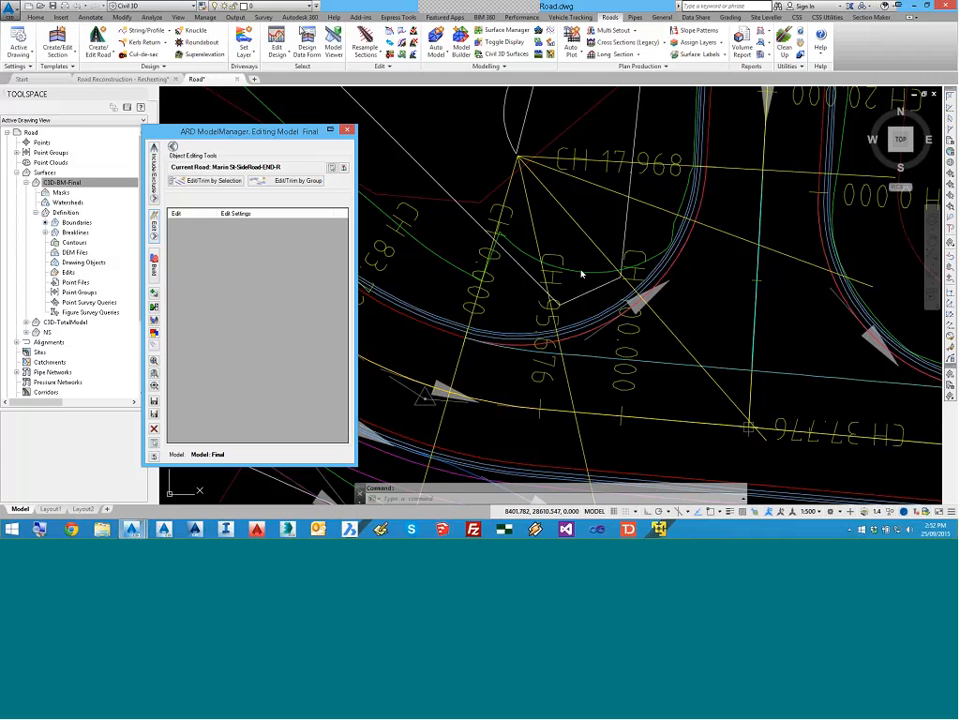
# Step: Exclude the LBAT code on the Marin St-SideRoad-END-R kerb return from its start up to a picked end chainage of 10.438
pyautogui.click(210, 180)
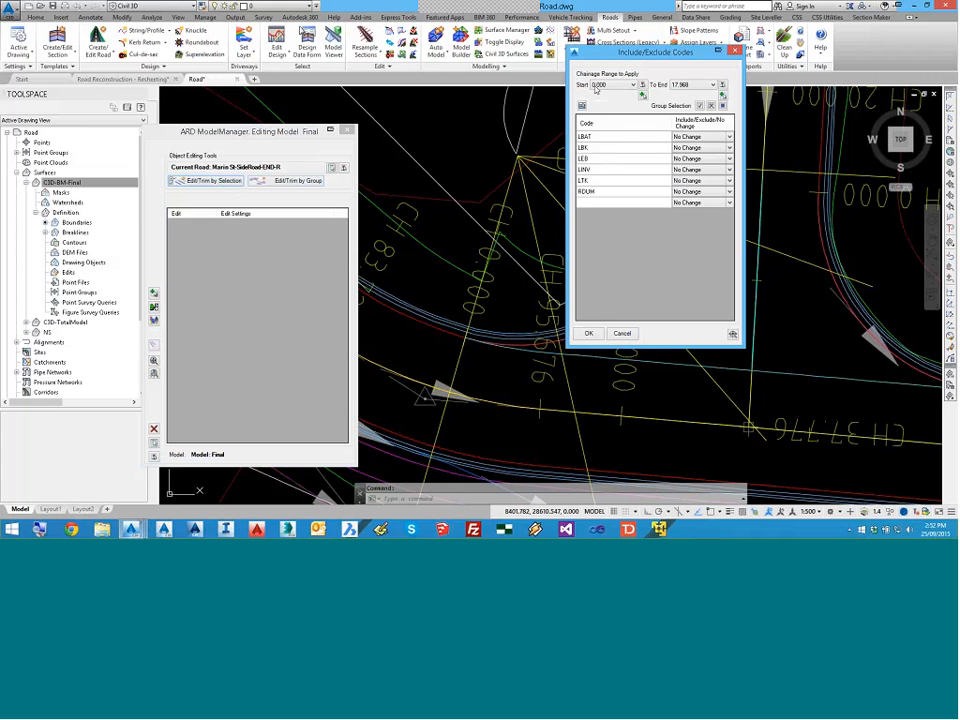
pyautogui.moveTo(650, 52); pyautogui.dragTo(765, 93)
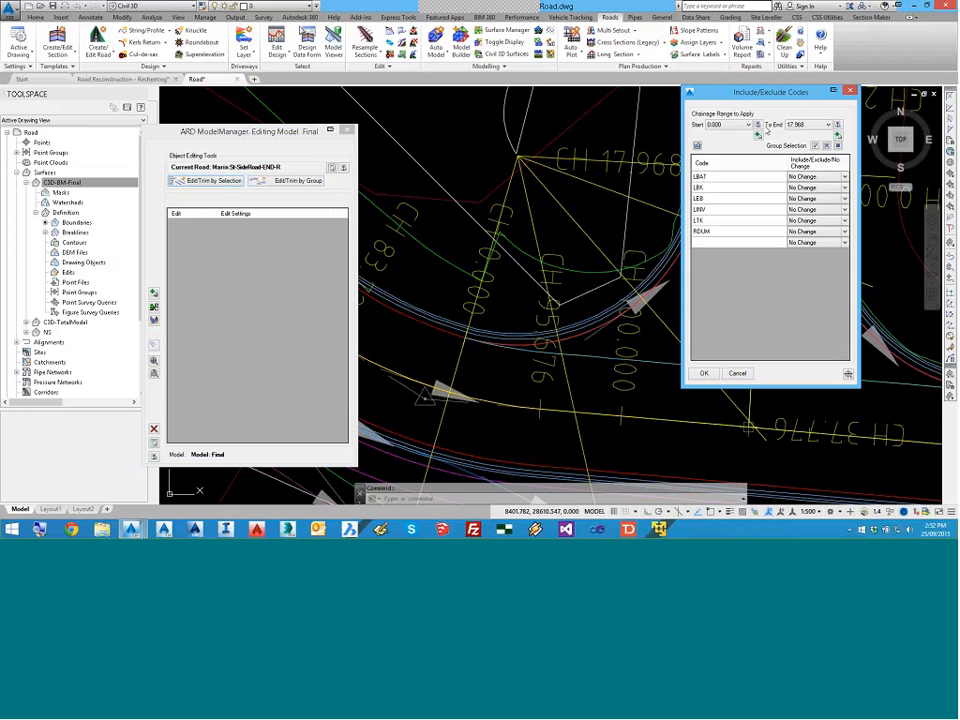
pyautogui.click(822, 179)
pyautogui.click(805, 204)
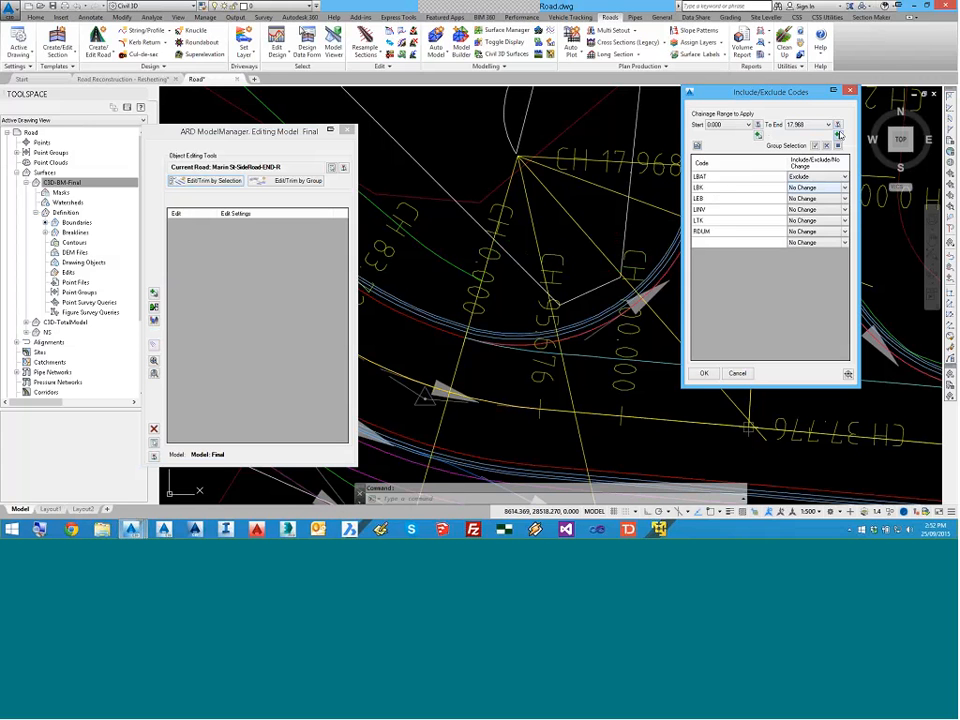
pyautogui.click(752, 131)
pyautogui.click(244, 56)
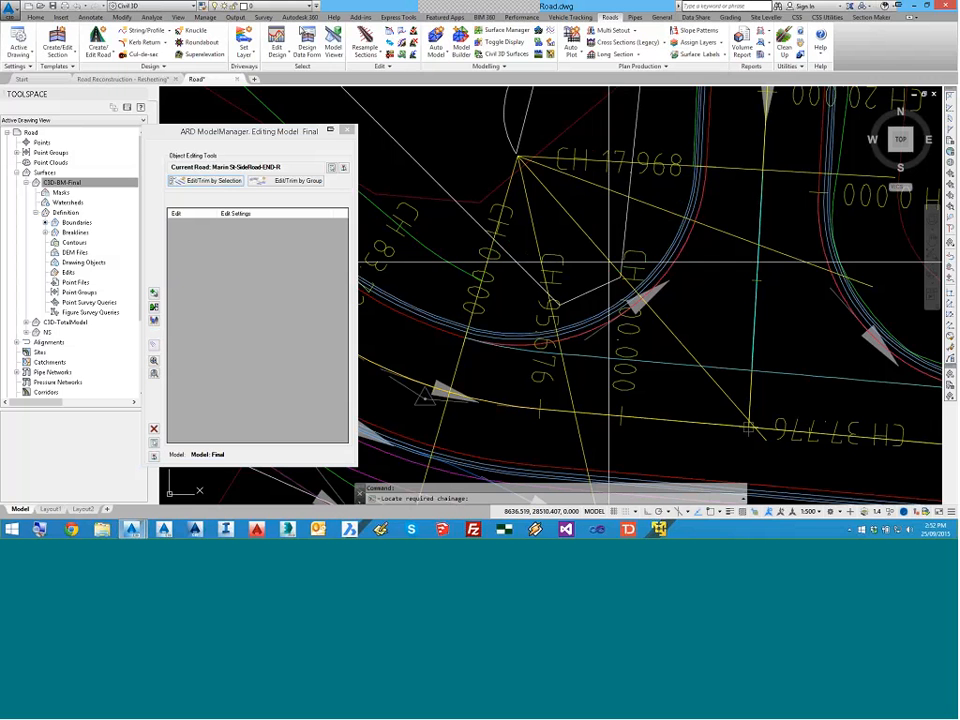
pyautogui.click(465, 278)
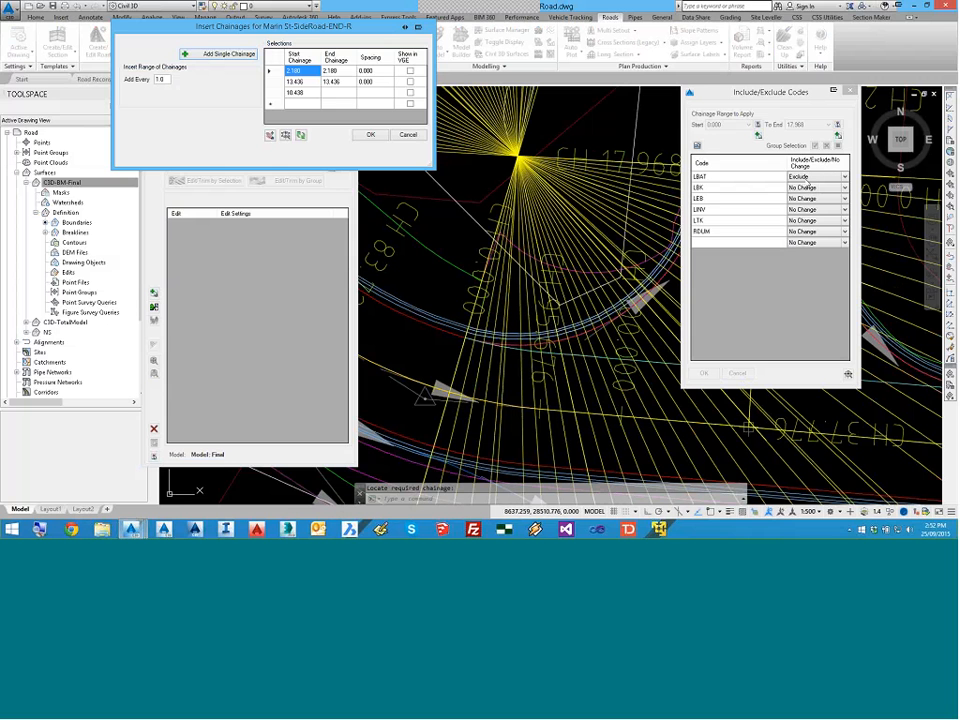
pyautogui.click(372, 135)
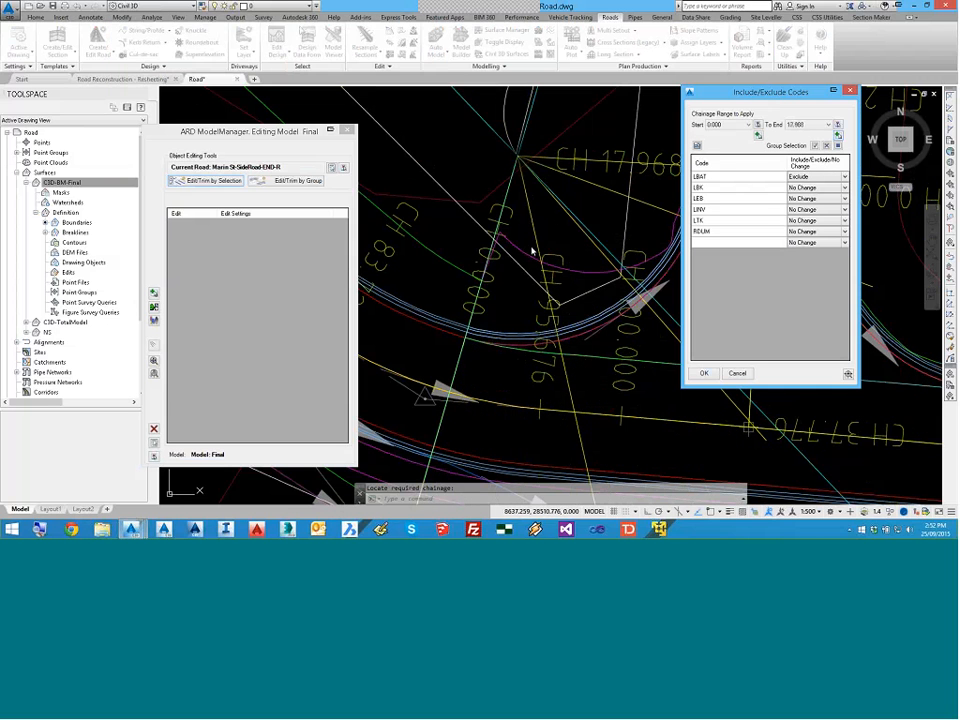
pyautogui.click(705, 374)
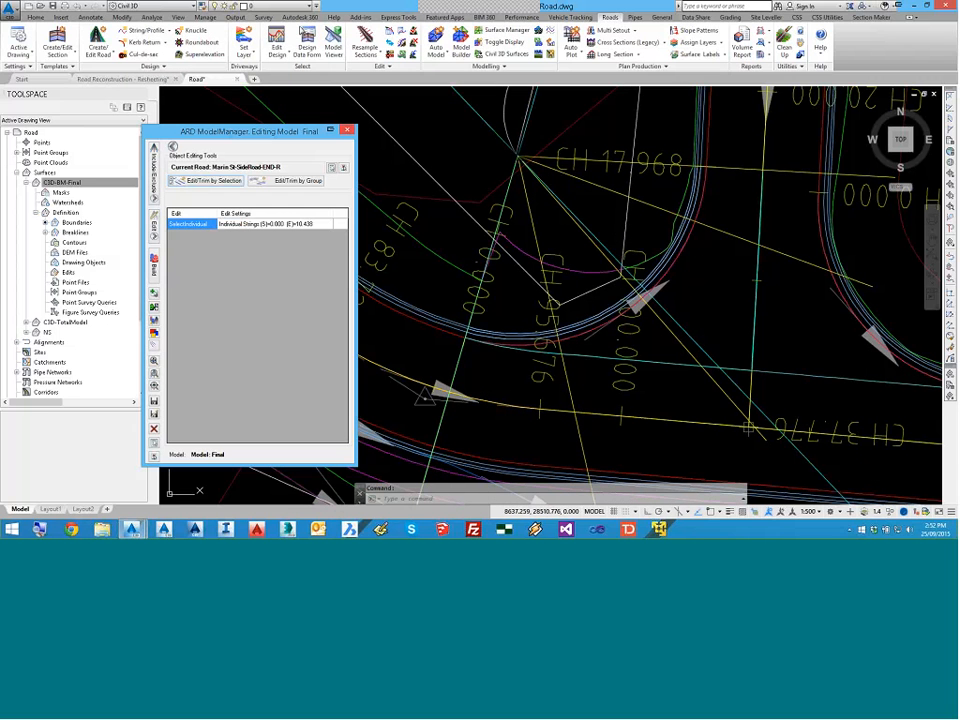
pyautogui.click(347, 130)
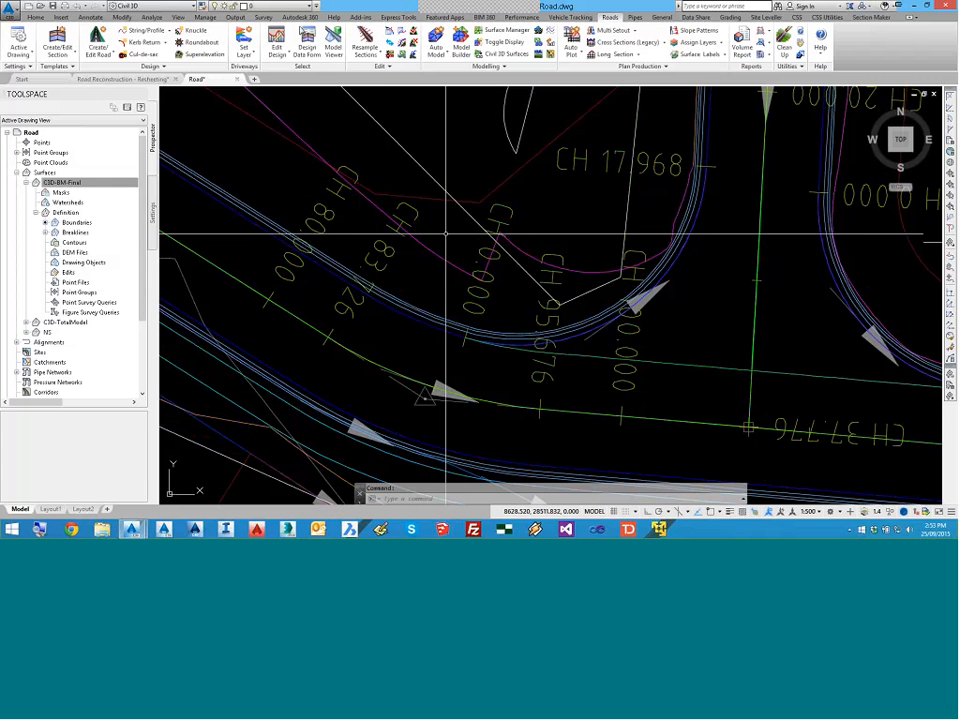
pyautogui.scroll(-7, 446, 235)
pyautogui.scroll(5, 446, 236)
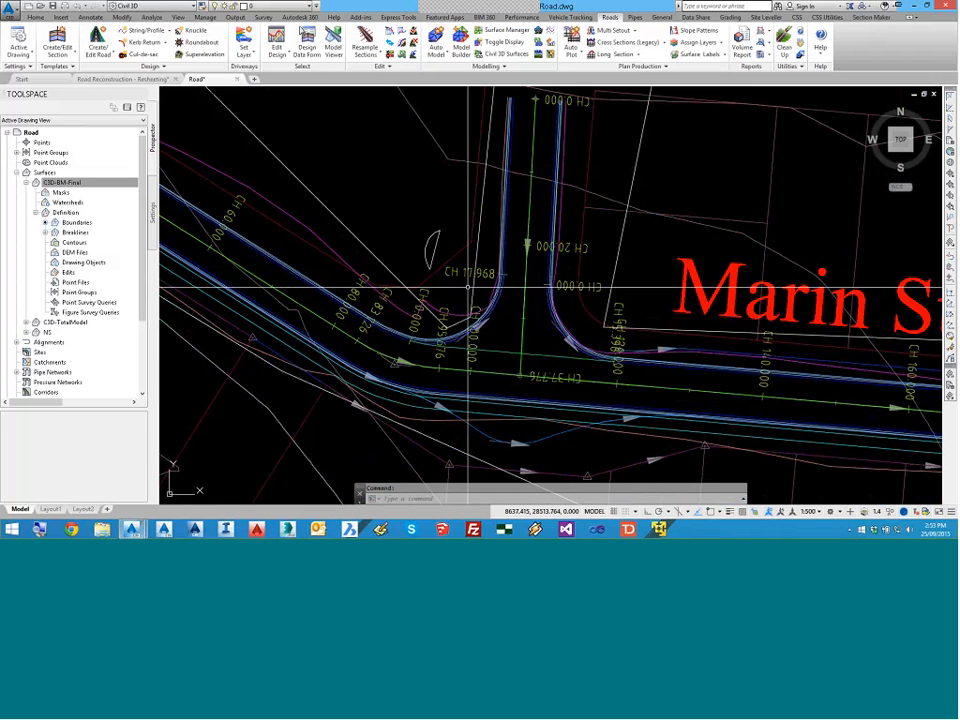
pyautogui.moveTo(467, 287); pyautogui.dragTo(462, 281, button='middle')
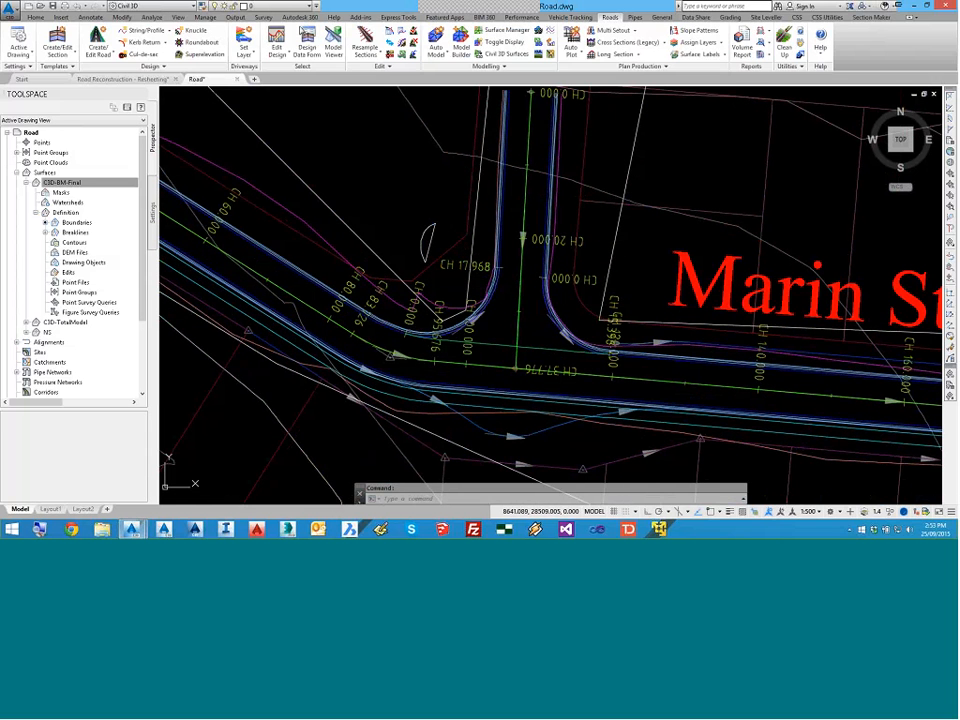
pyautogui.scroll(2, 515, 346)
pyautogui.click(461, 42)
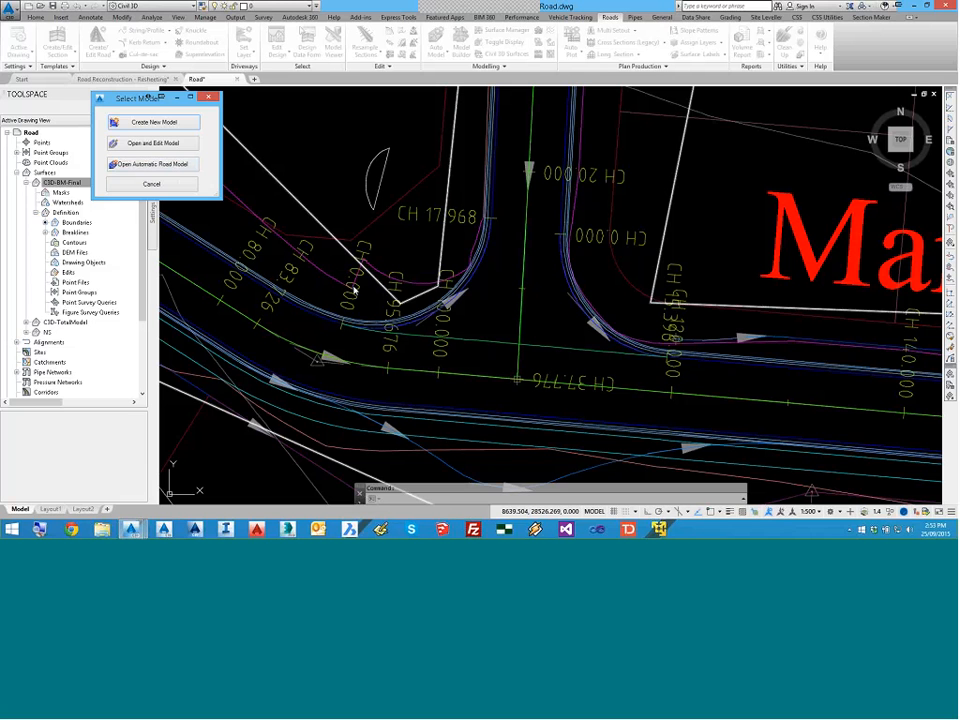
pyautogui.click(151, 184)
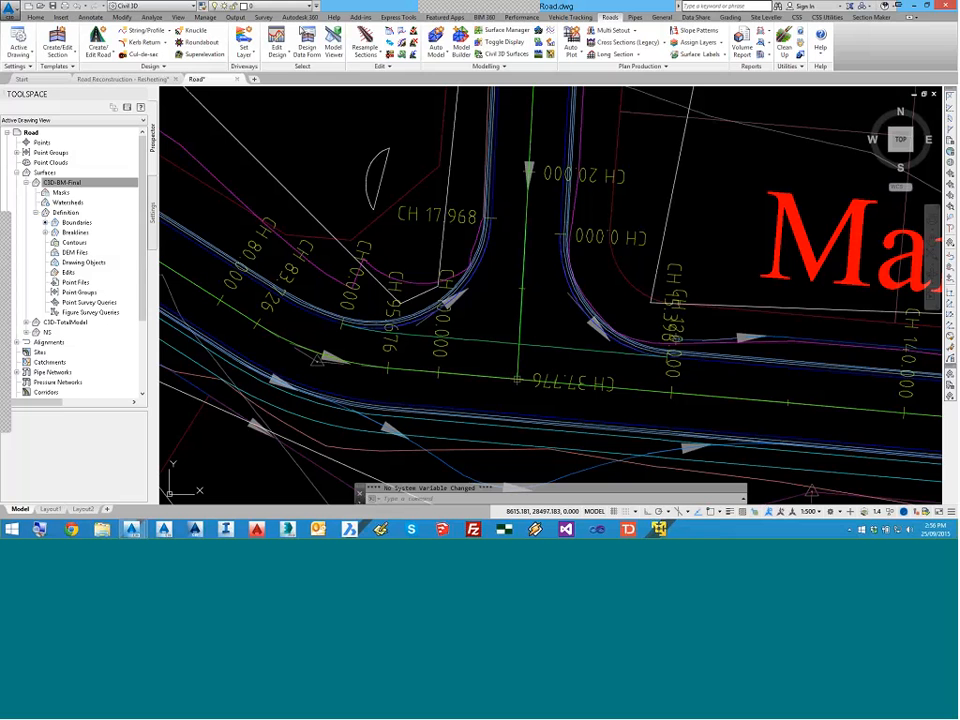
# Step: Open the road design in the 3D model viewer and examine the kerb returns at the Marin St and SideRoad intersection
pyautogui.click(334, 54)
pyautogui.doubleClick(225, 166)
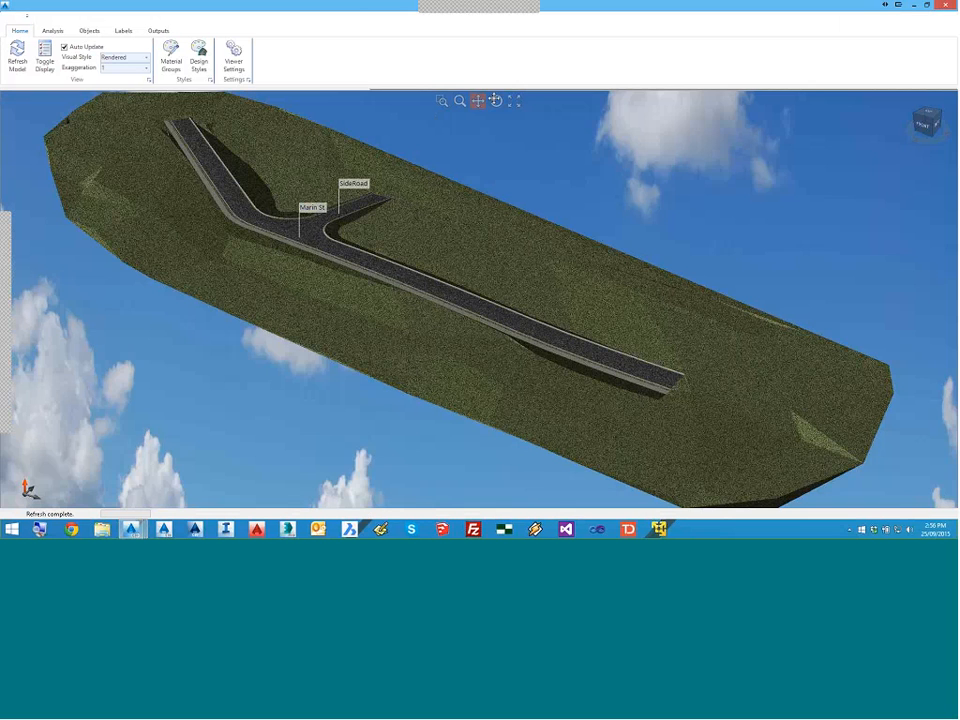
pyautogui.click(496, 101)
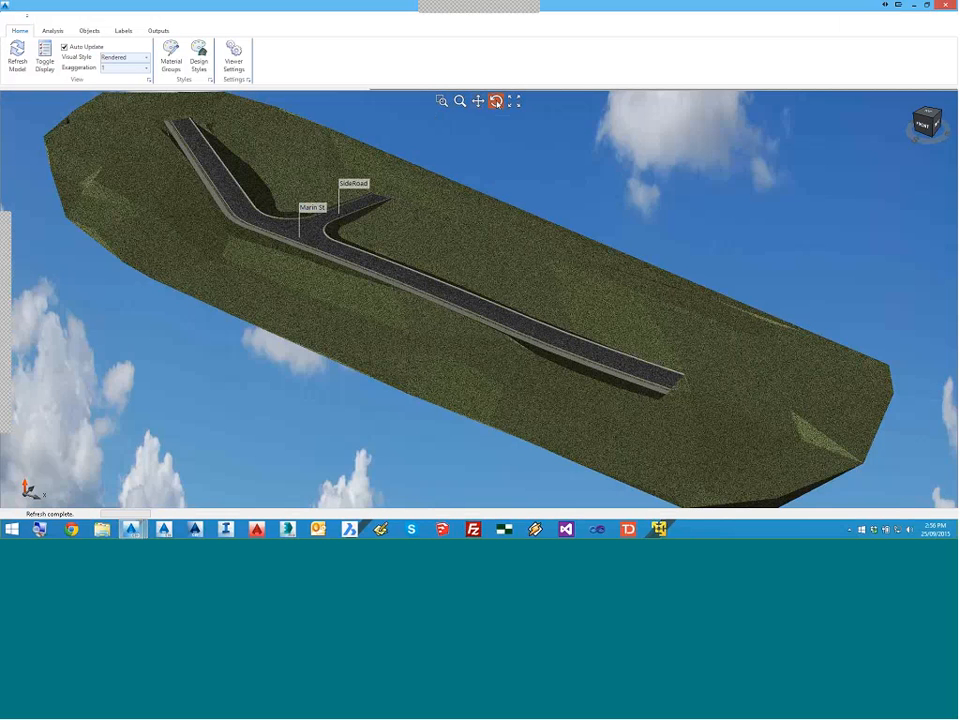
pyautogui.moveTo(372, 250); pyautogui.dragTo(351, 345)
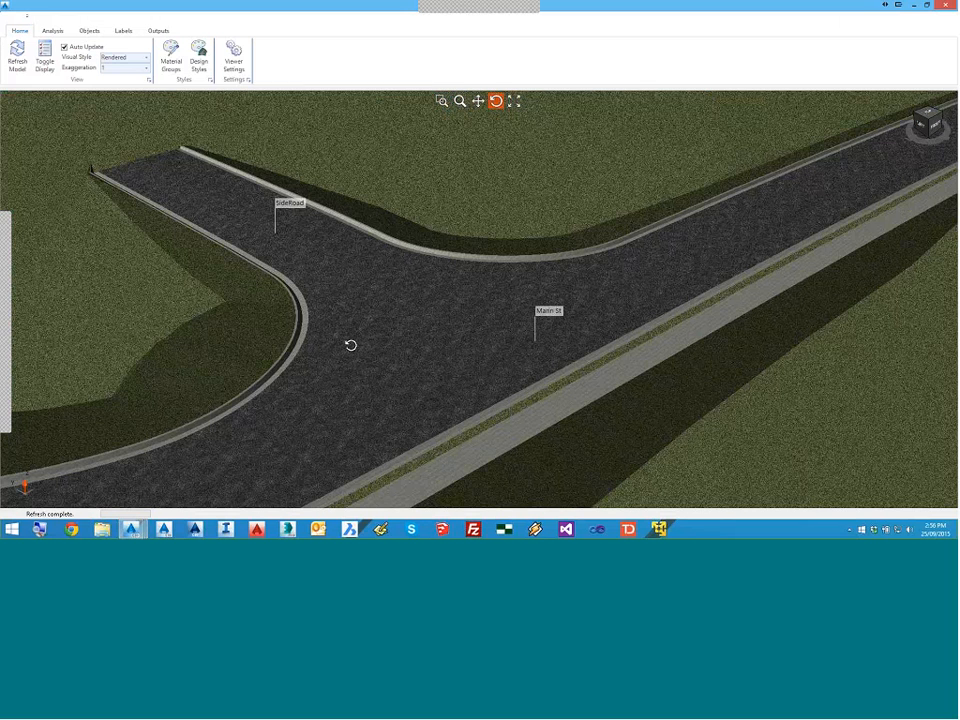
pyautogui.scroll(3, 351, 345)
pyautogui.moveTo(351, 343); pyautogui.dragTo(355, 276)
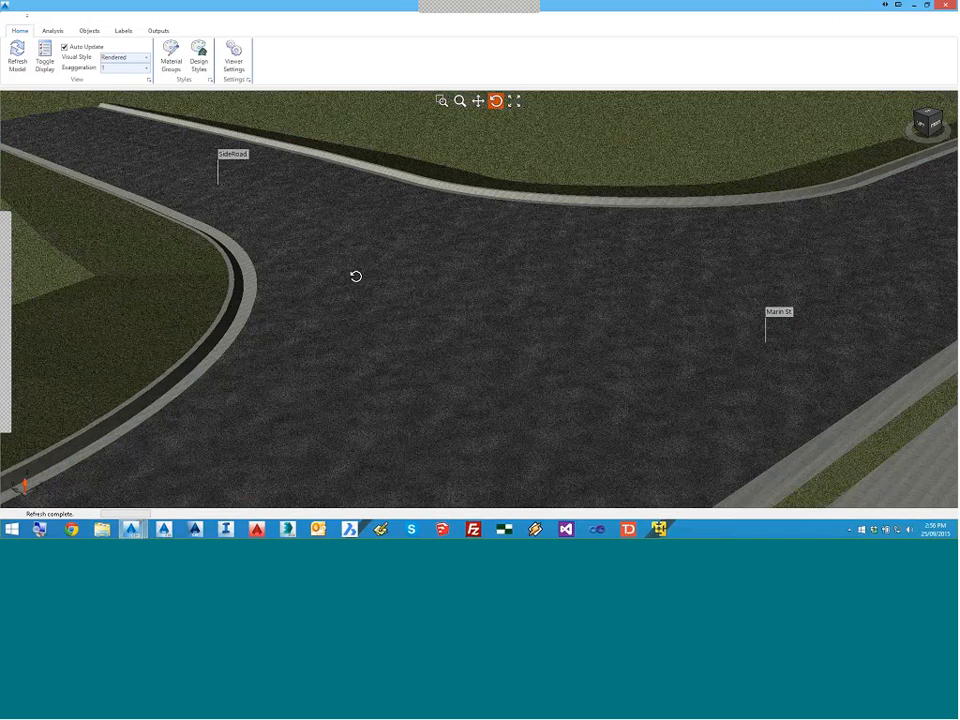
# Step: Examine the Sight Distance analysis options and setup table for Marin St, and close the model viewer
pyautogui.moveTo(364, 274); pyautogui.dragTo(500, 295)
pyautogui.click(52, 30)
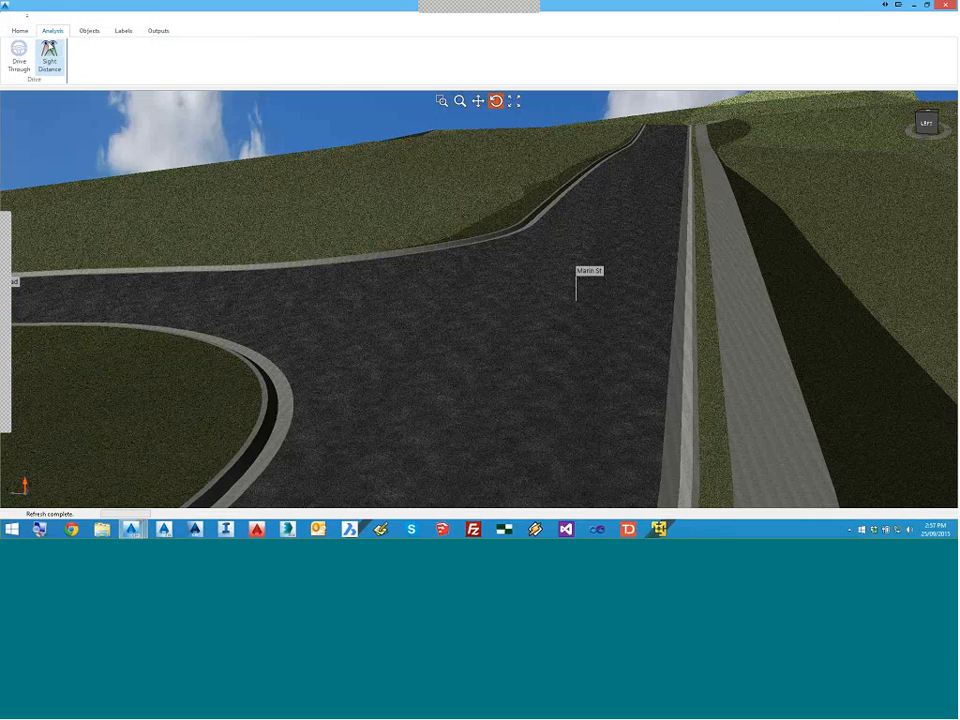
pyautogui.click(49, 57)
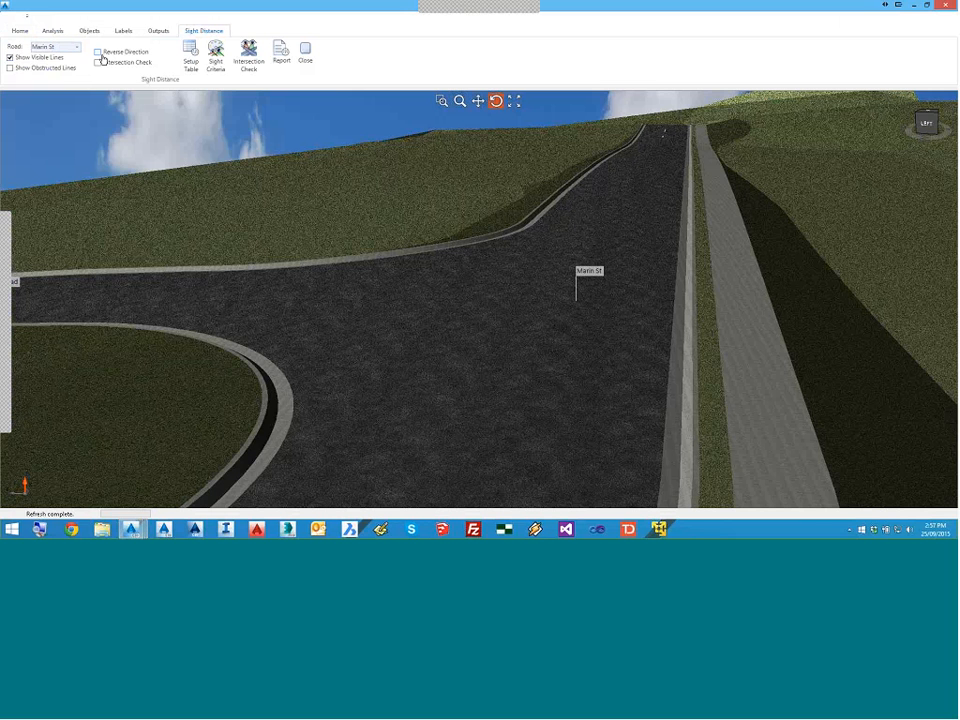
pyautogui.click(194, 58)
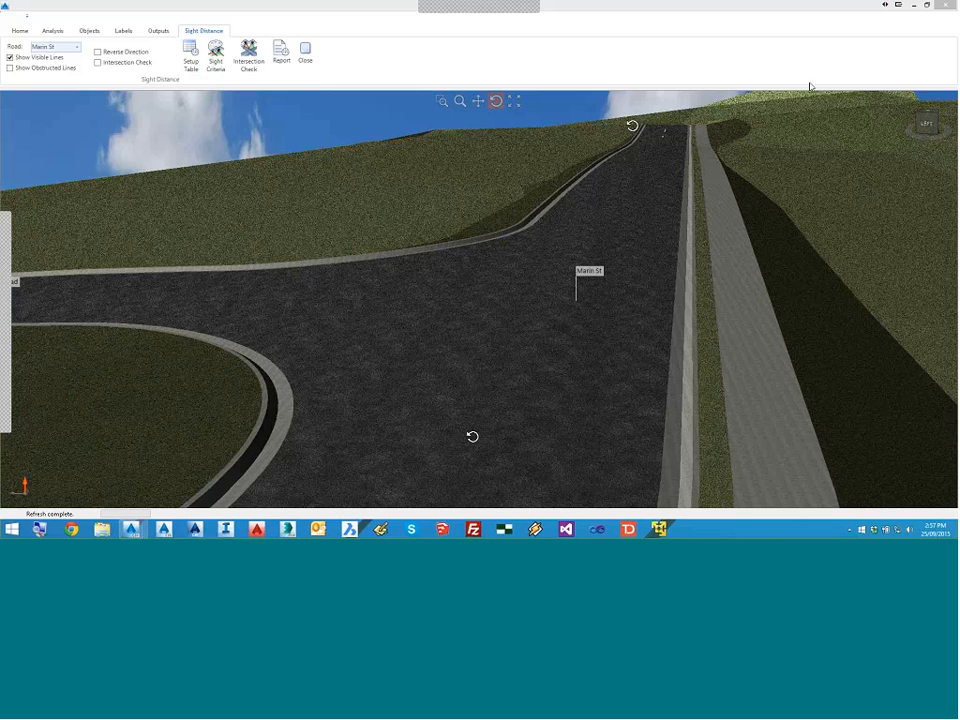
pyautogui.click(945, 6)
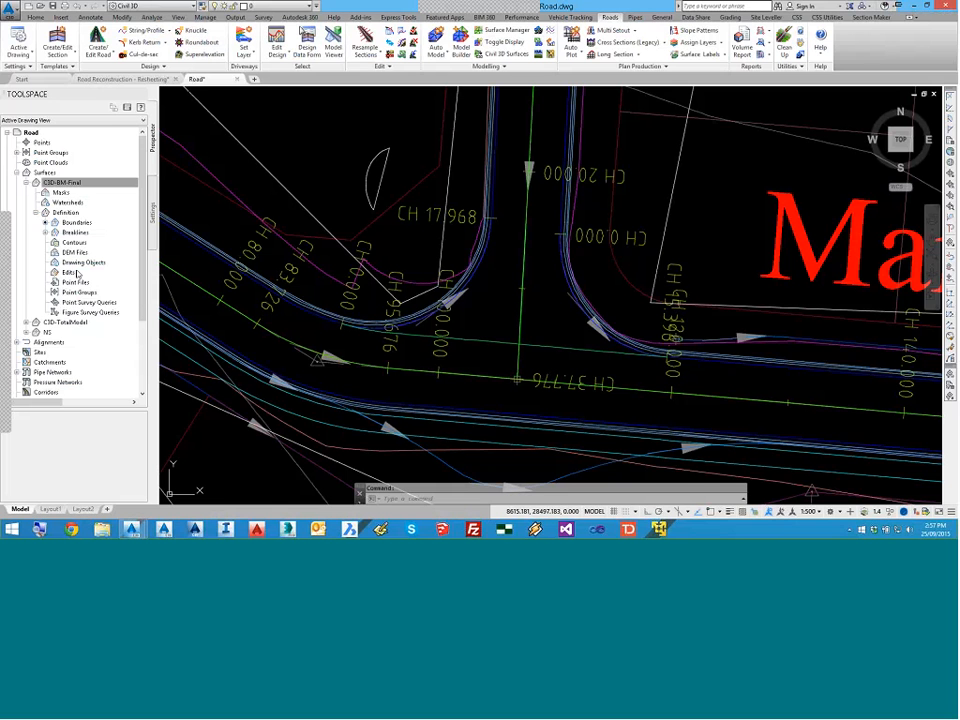
# Step: Switch to the Road Reconstruction - Resheeting drawing and list the edits in the NS Raised surface's definition
pyautogui.click(36, 183)
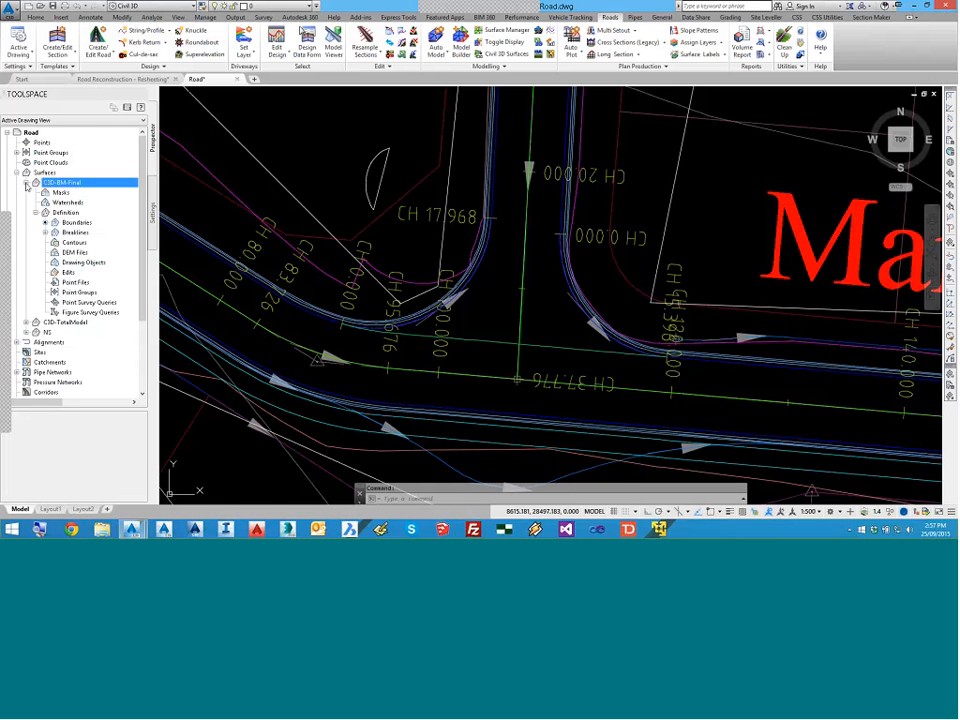
pyautogui.click(26, 183)
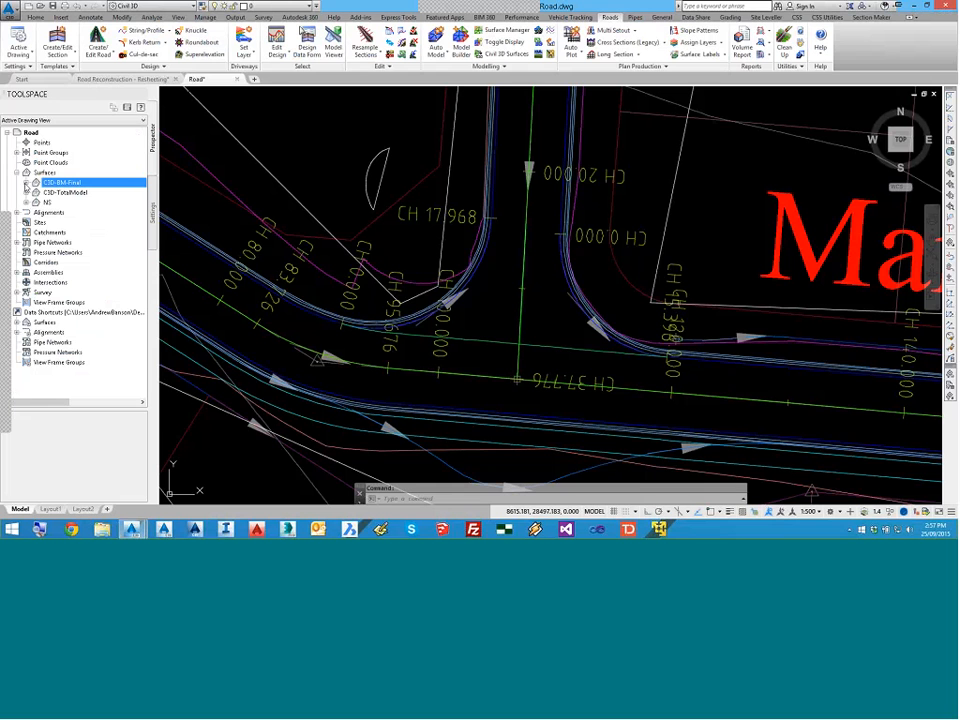
pyautogui.click(123, 80)
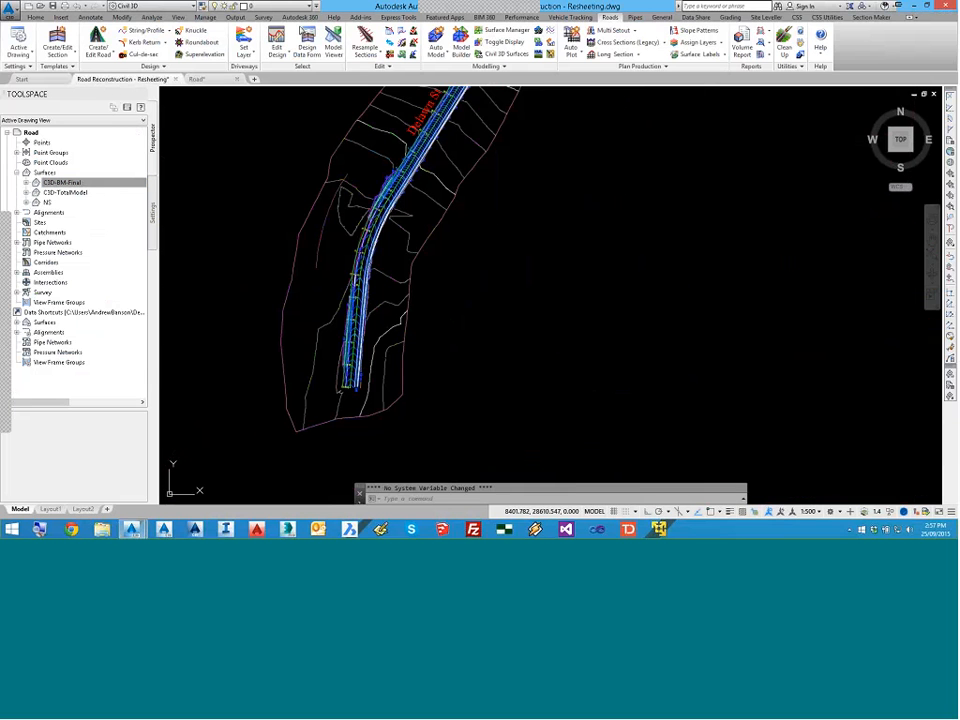
pyautogui.click(16, 172)
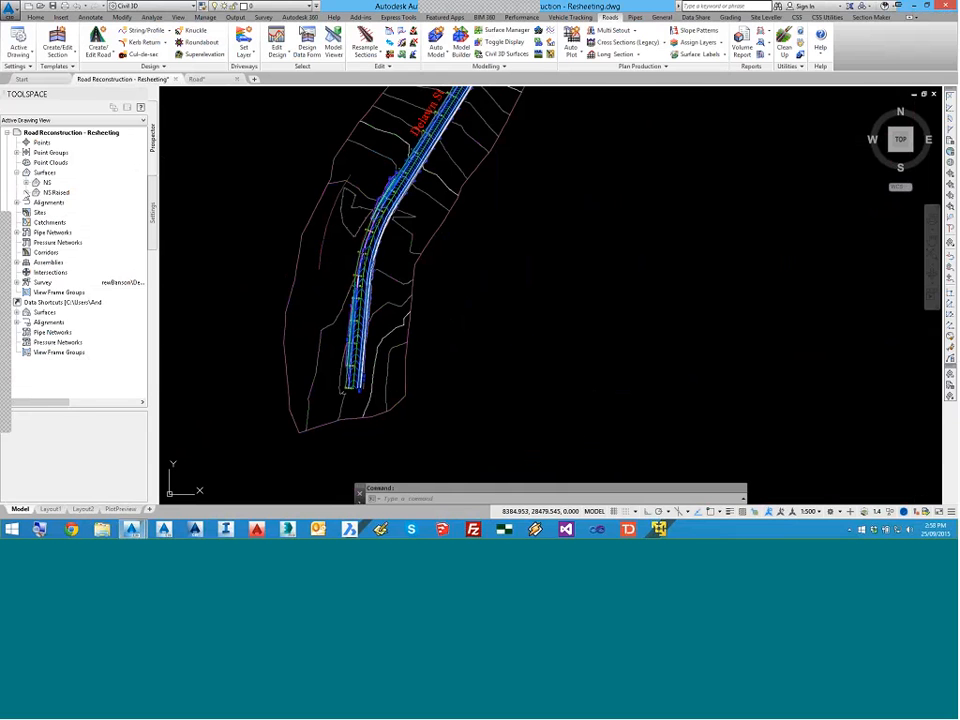
pyautogui.click(26, 192)
pyautogui.click(35, 222)
pyautogui.click(70, 283)
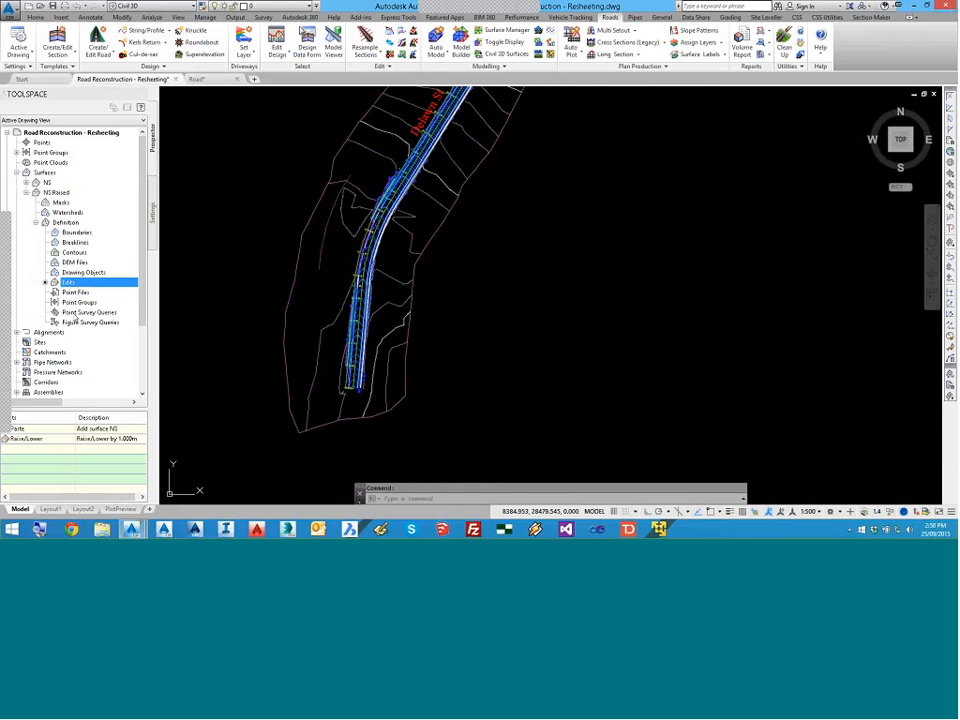
# Step: Review the edit operations available for the NS Raised surface, including Raise/Lower Surface and Paste Surface
pyautogui.rightClick(80, 283)
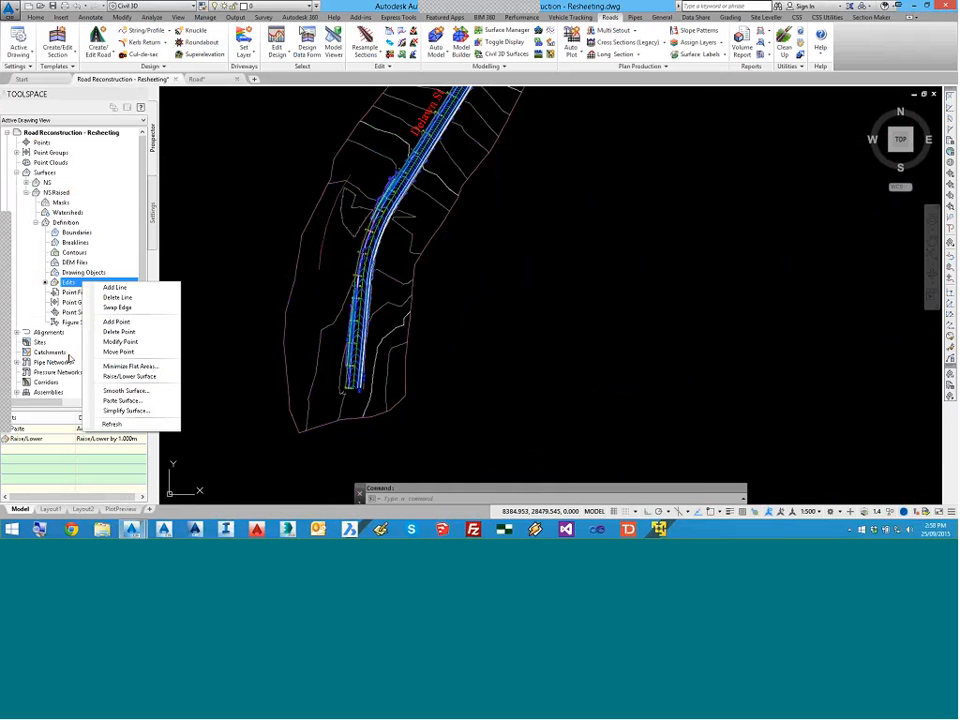
pyautogui.press('Escape')
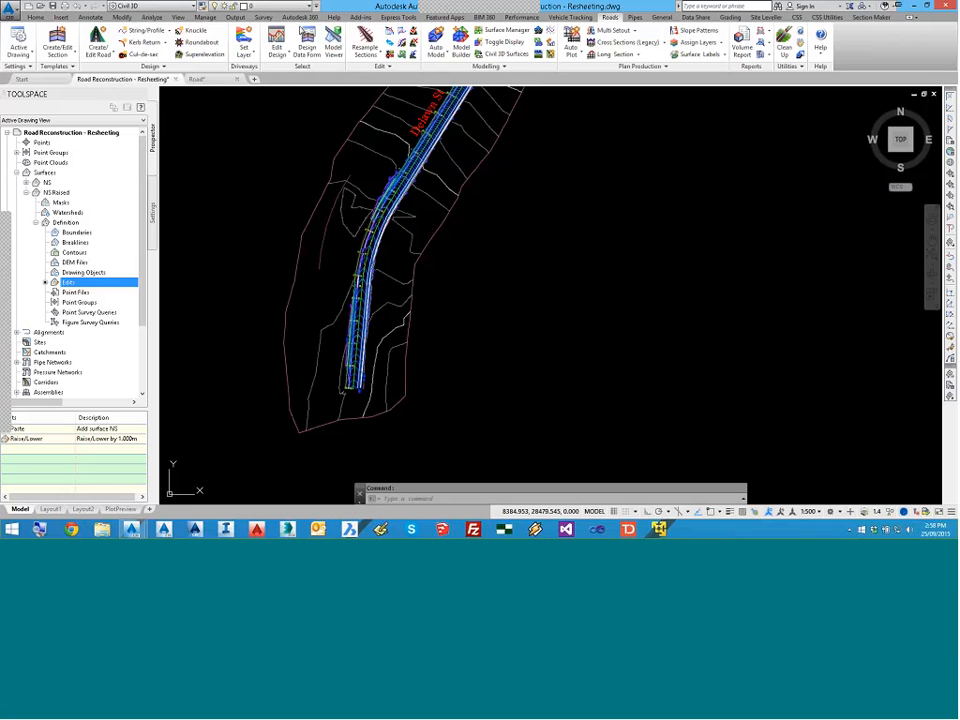
pyautogui.rightClick(107, 285)
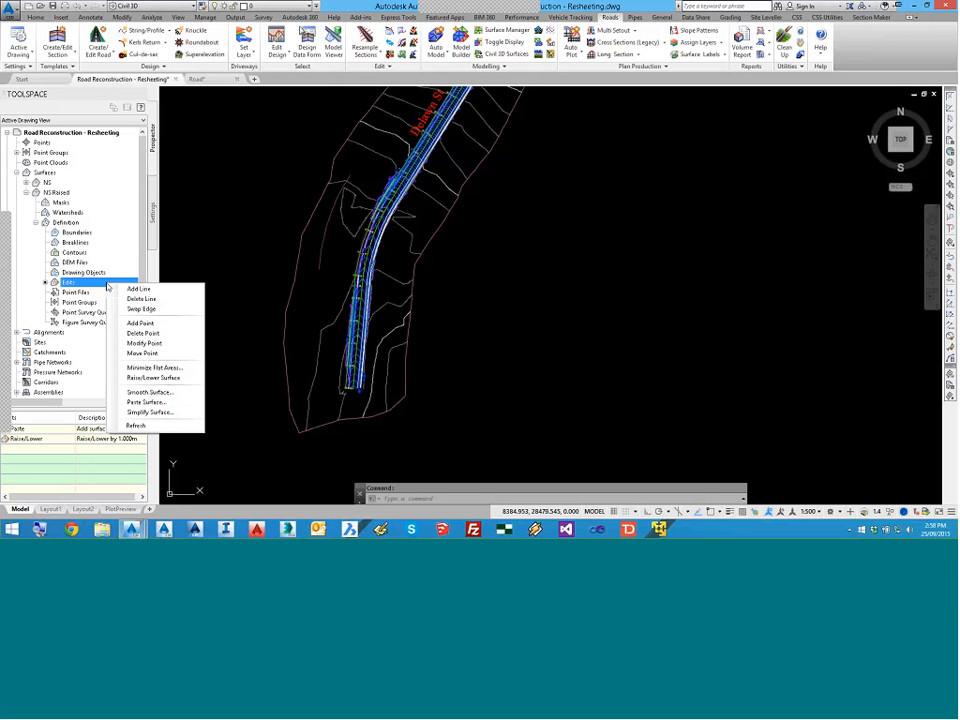
pyautogui.click(146, 402)
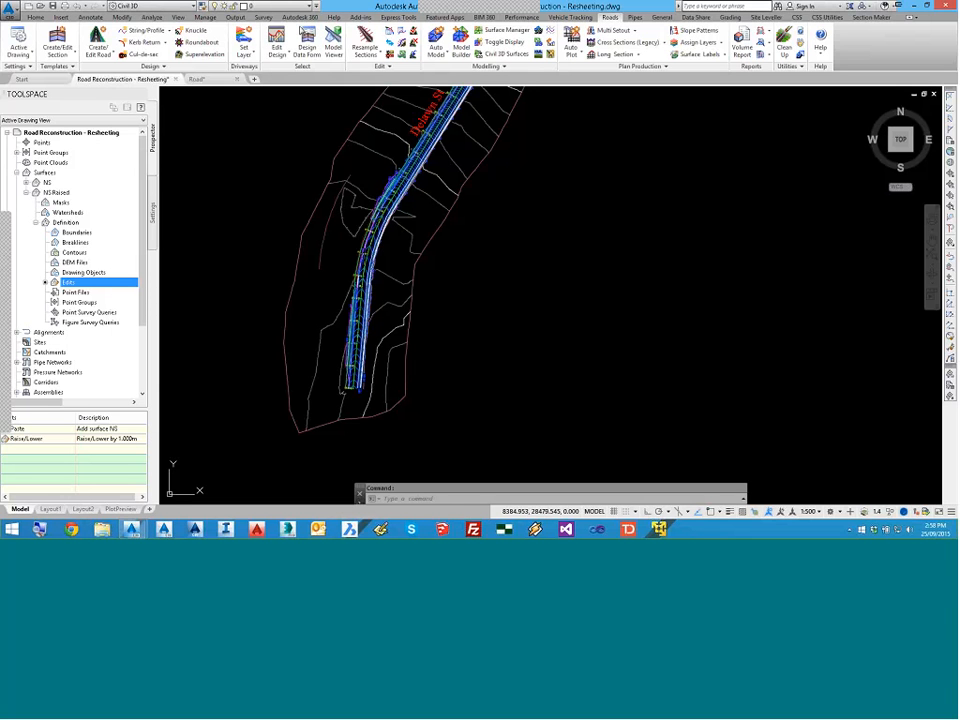